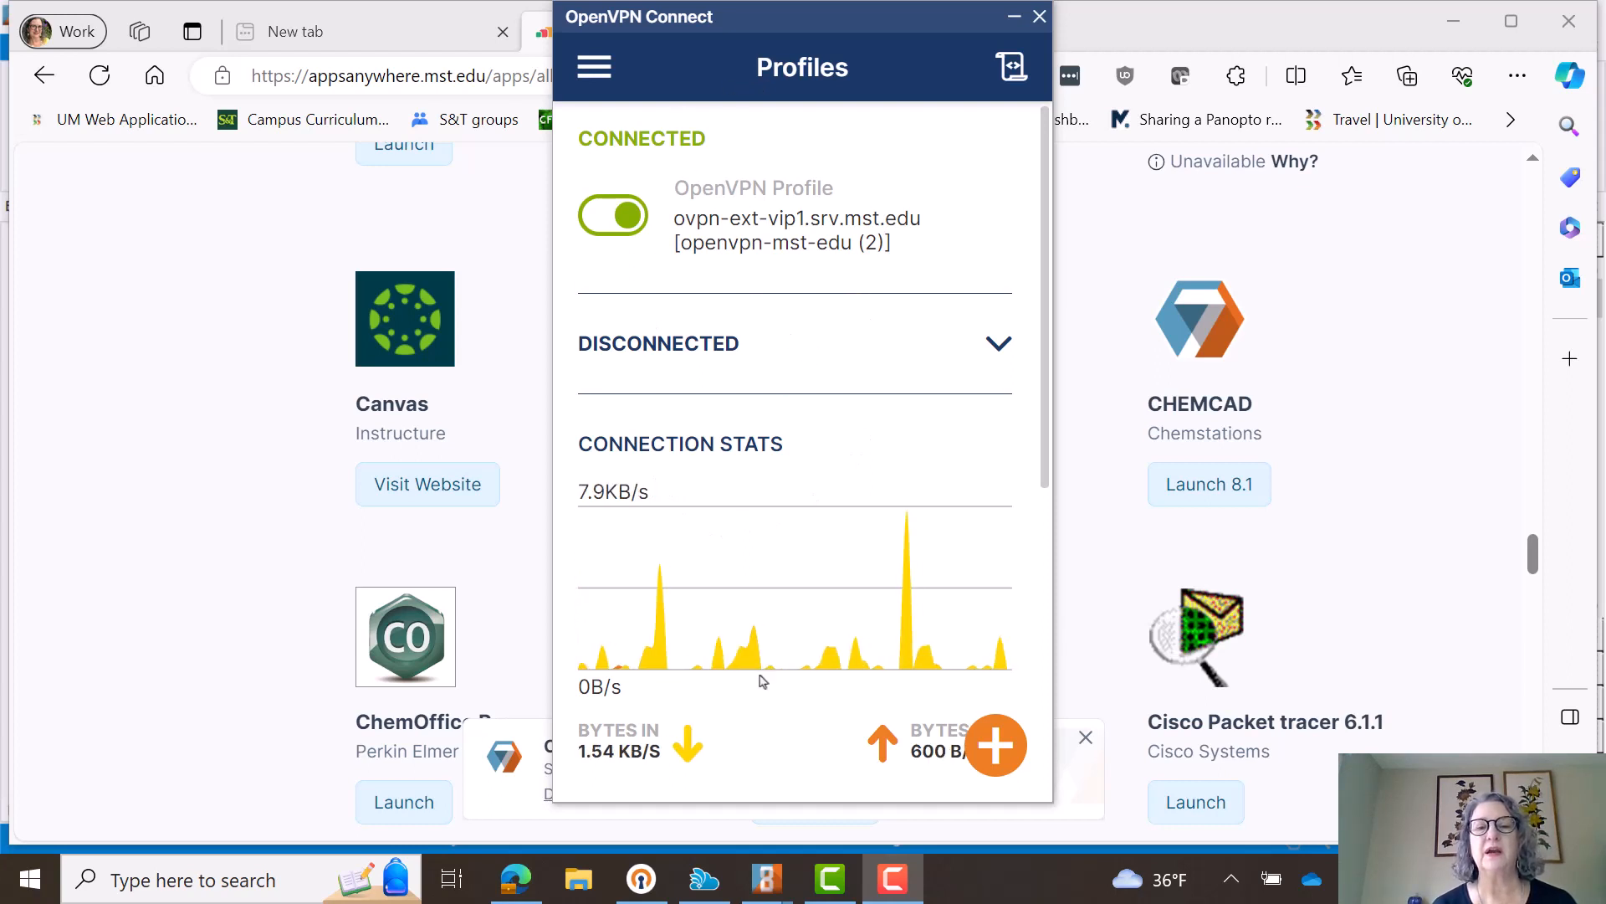
# - Minimize the OpenVPN Connect, browser and Cloudpaging Player windows to bring the CHEMCAD workspace into view
pyautogui.click(1014, 20)
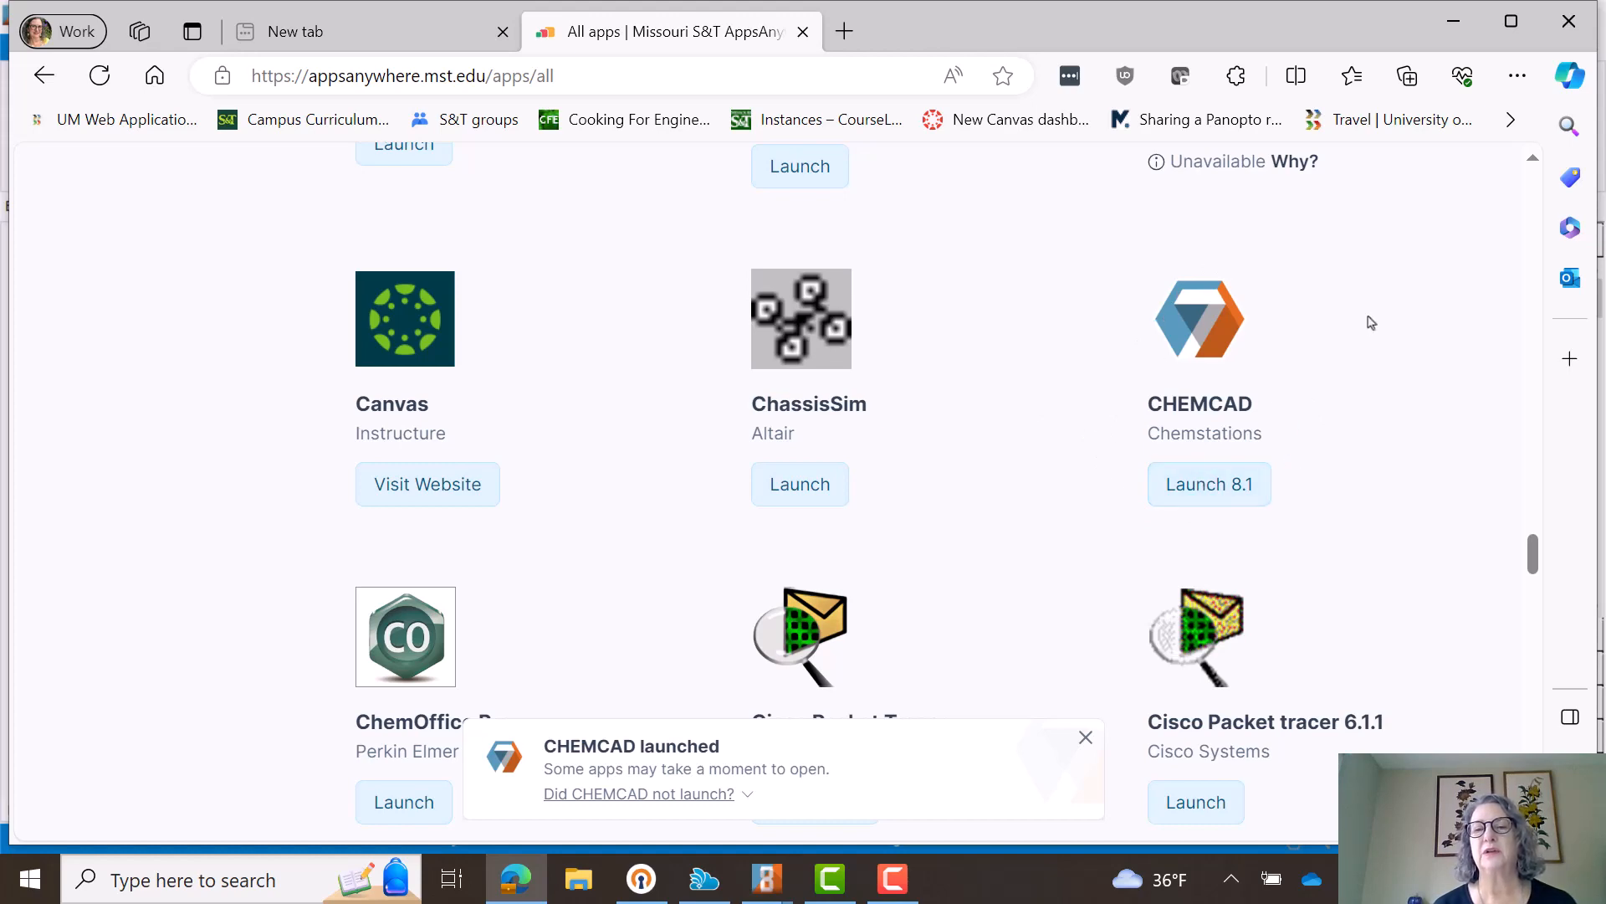
pyautogui.click(1454, 21)
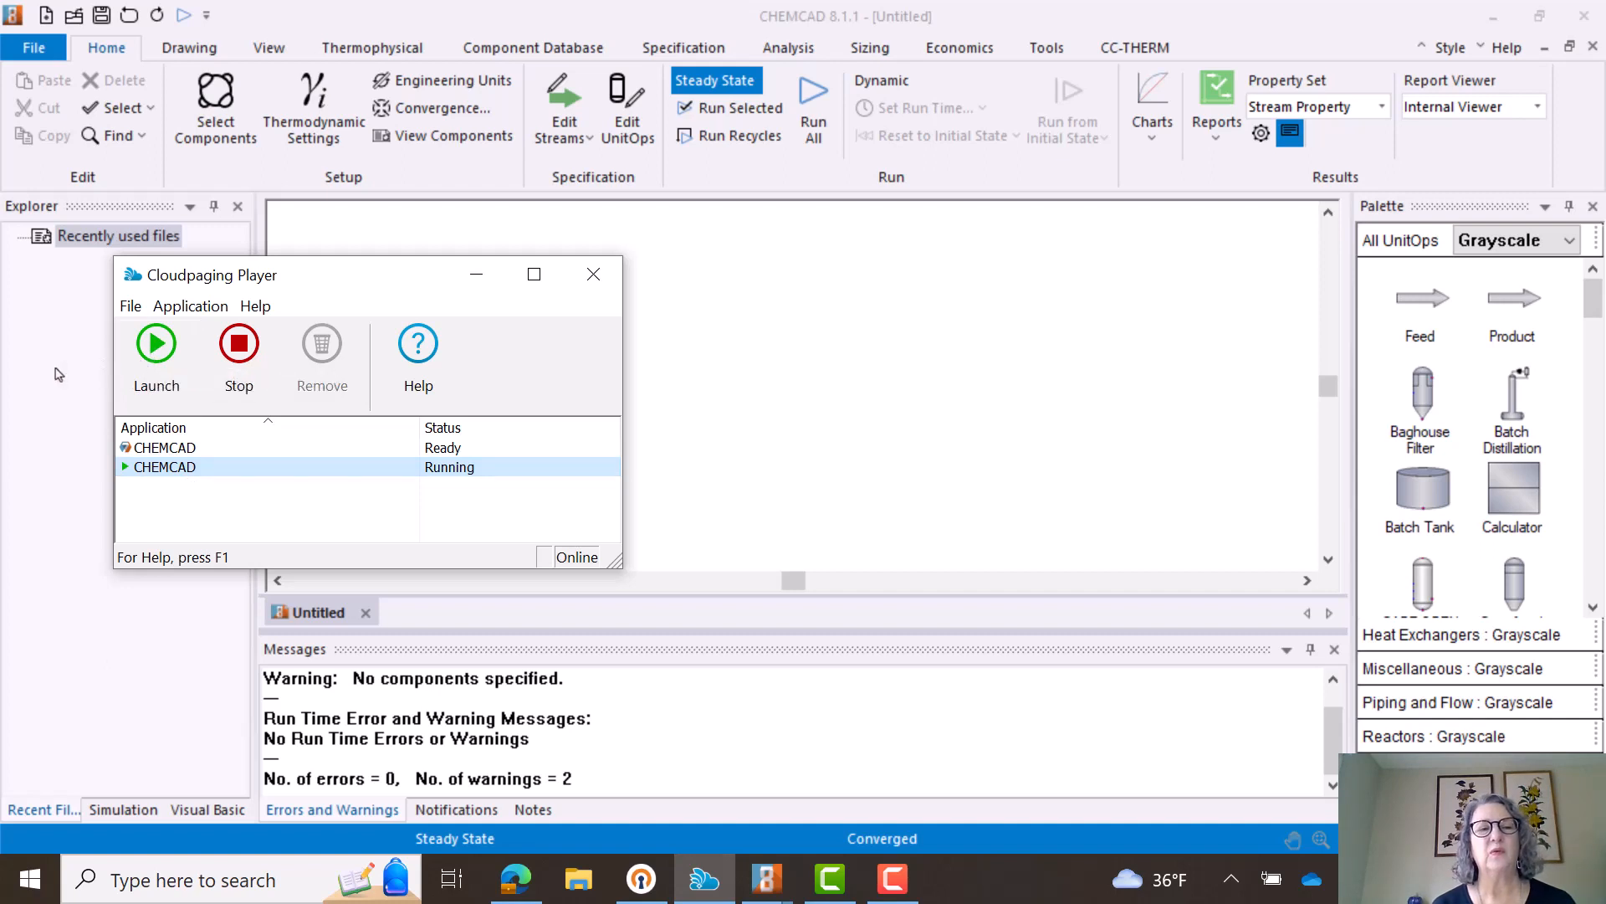
pyautogui.click(476, 275)
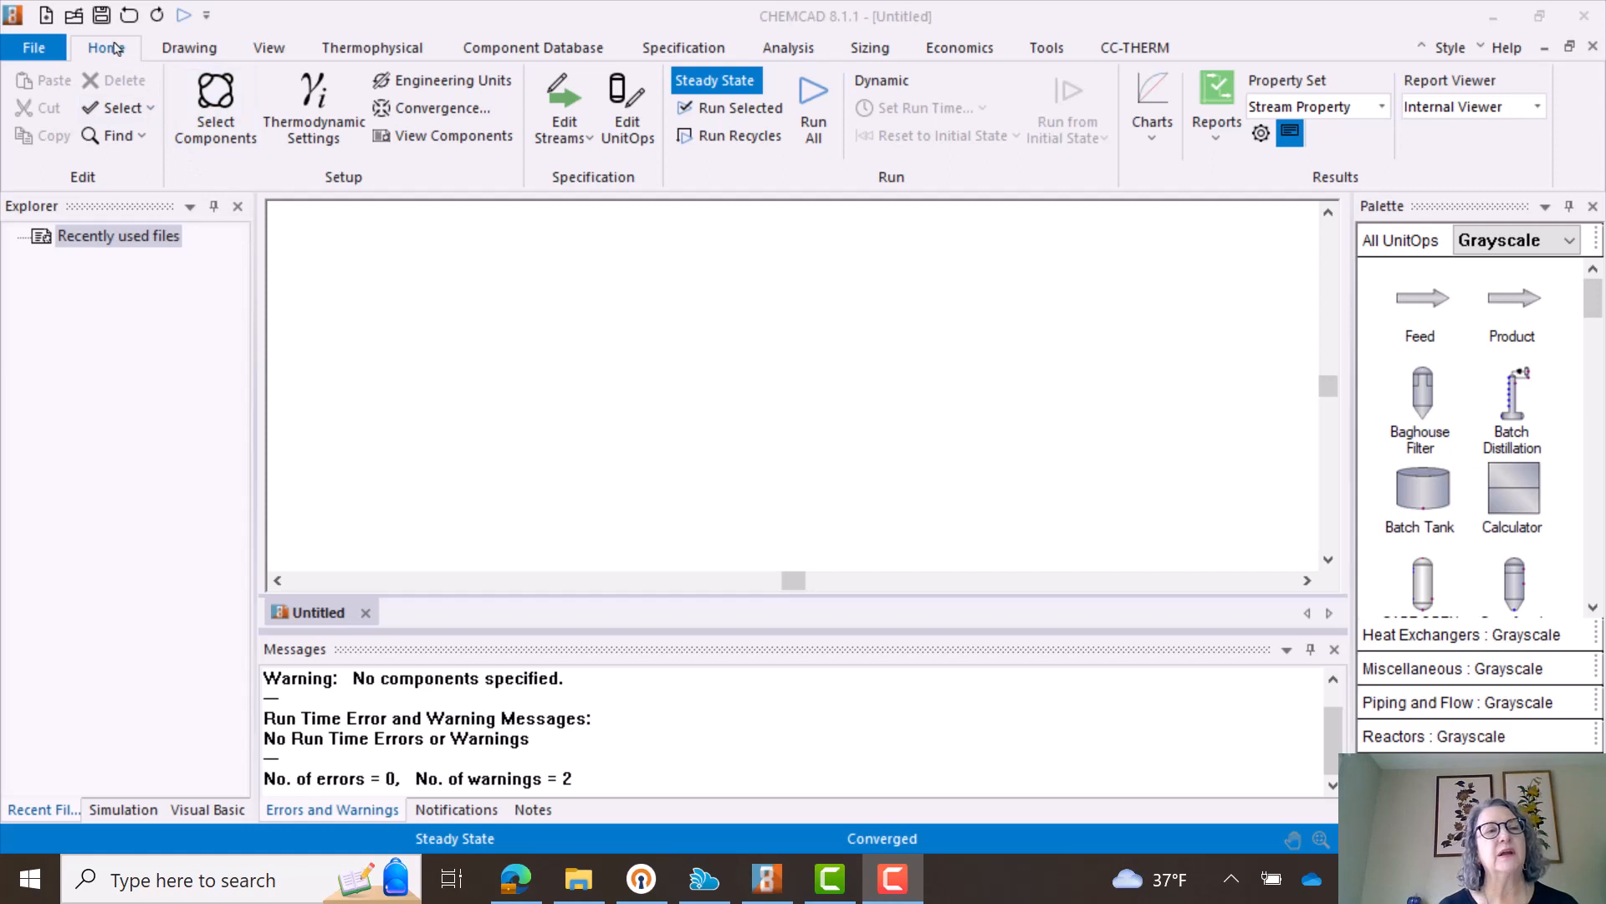
pyautogui.click(32, 49)
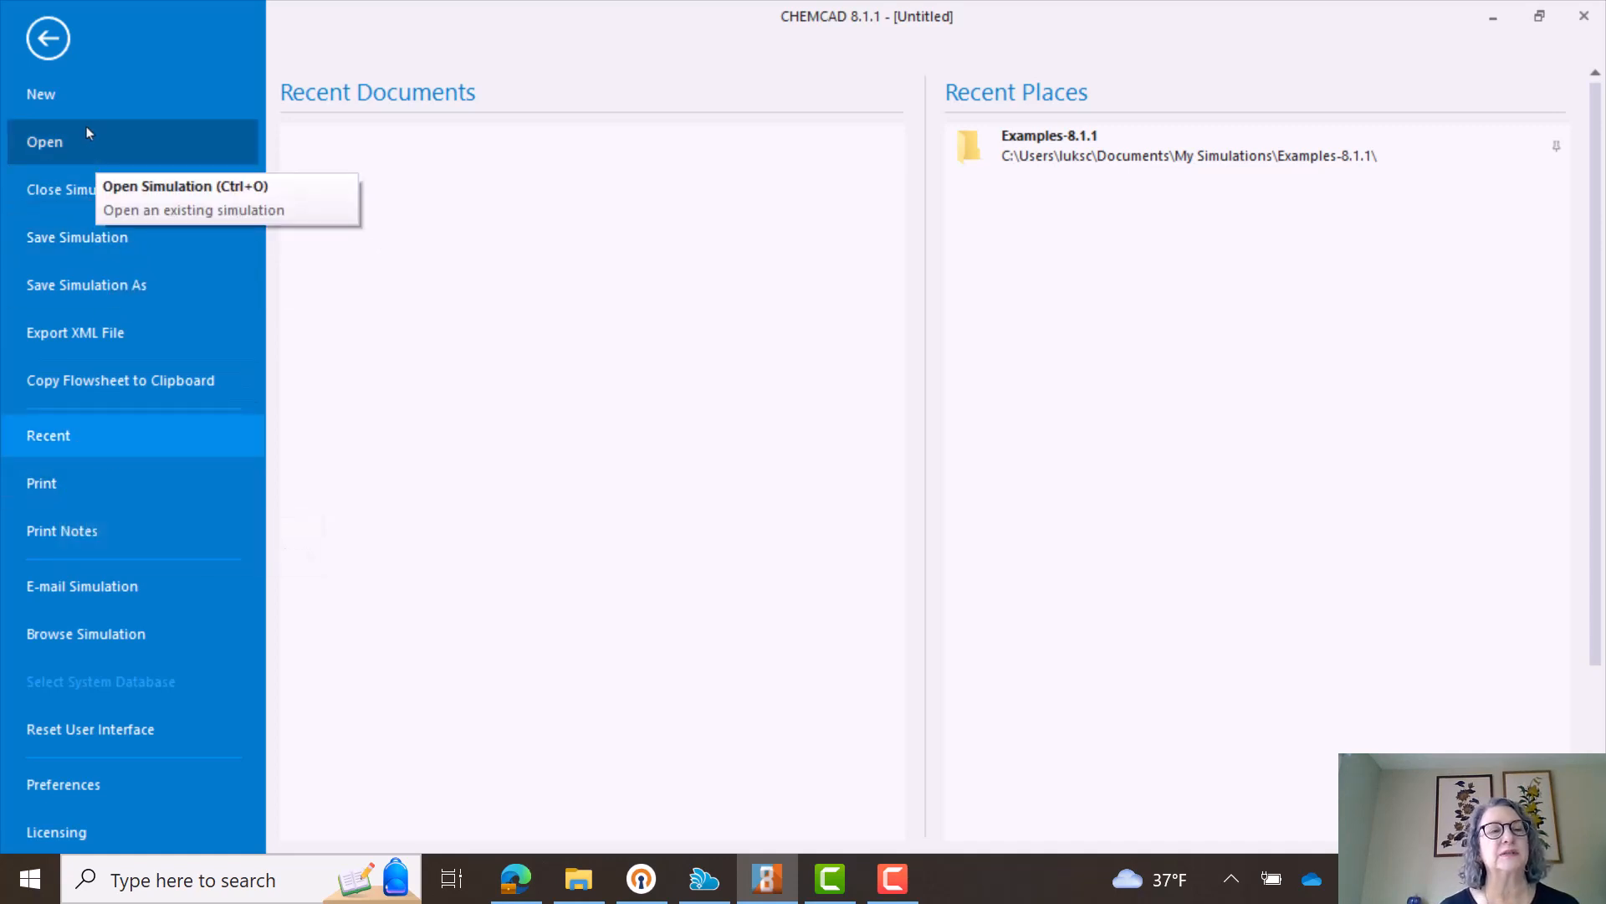
pyautogui.click(50, 41)
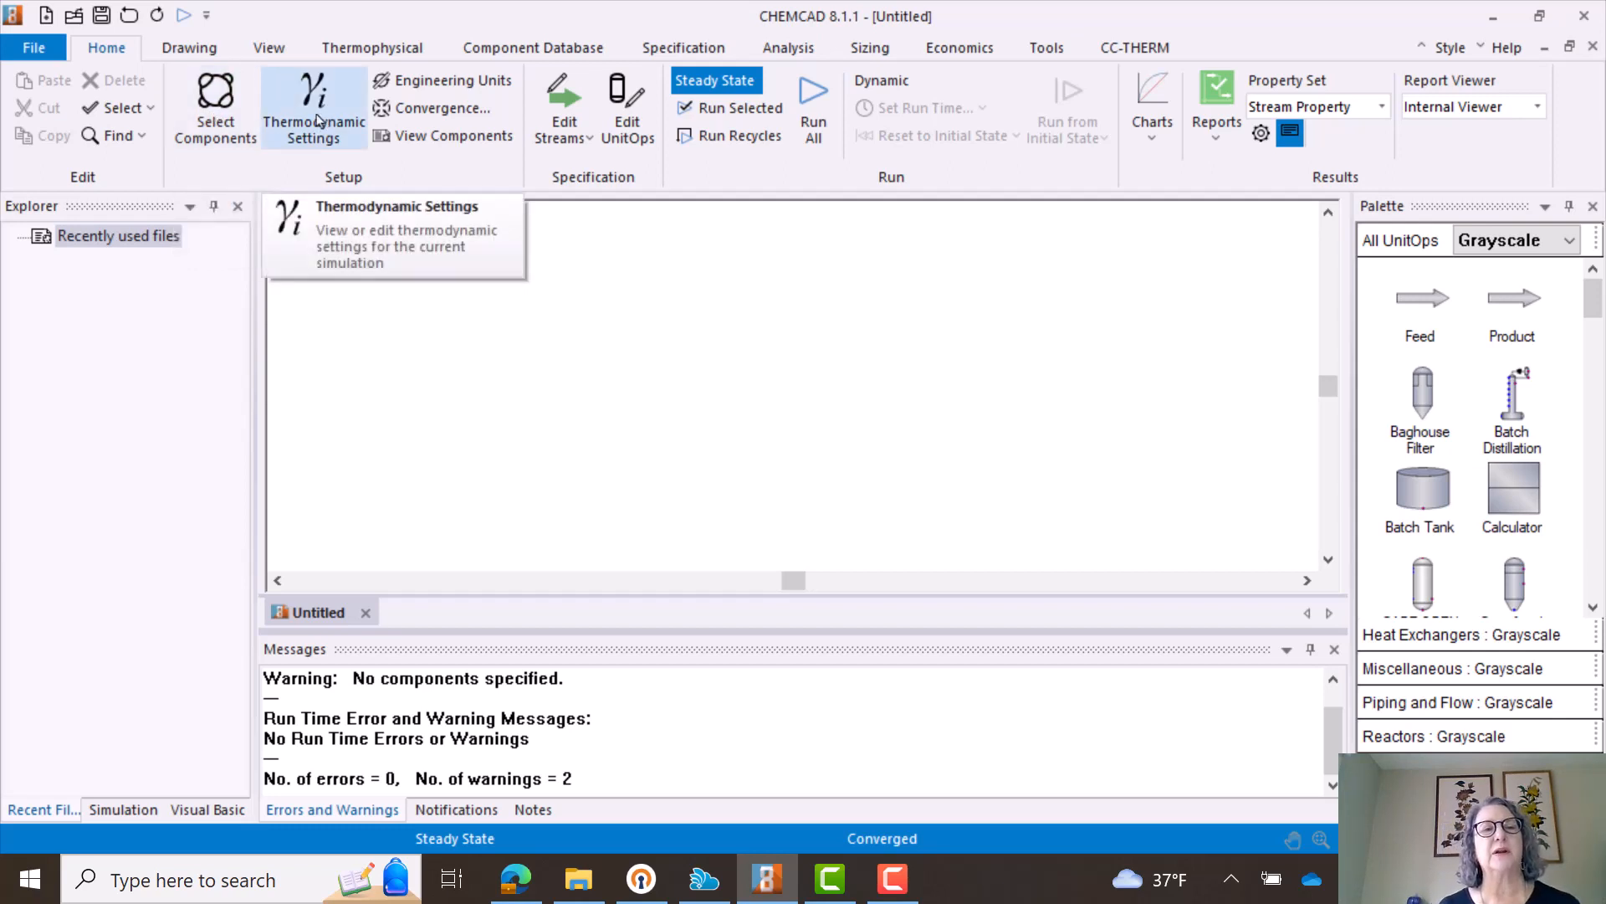
# - Compare the Metric, Formal SI and Common SI unit profiles and apply Formal SI as the simulation's engineering units
pyautogui.click(439, 90)
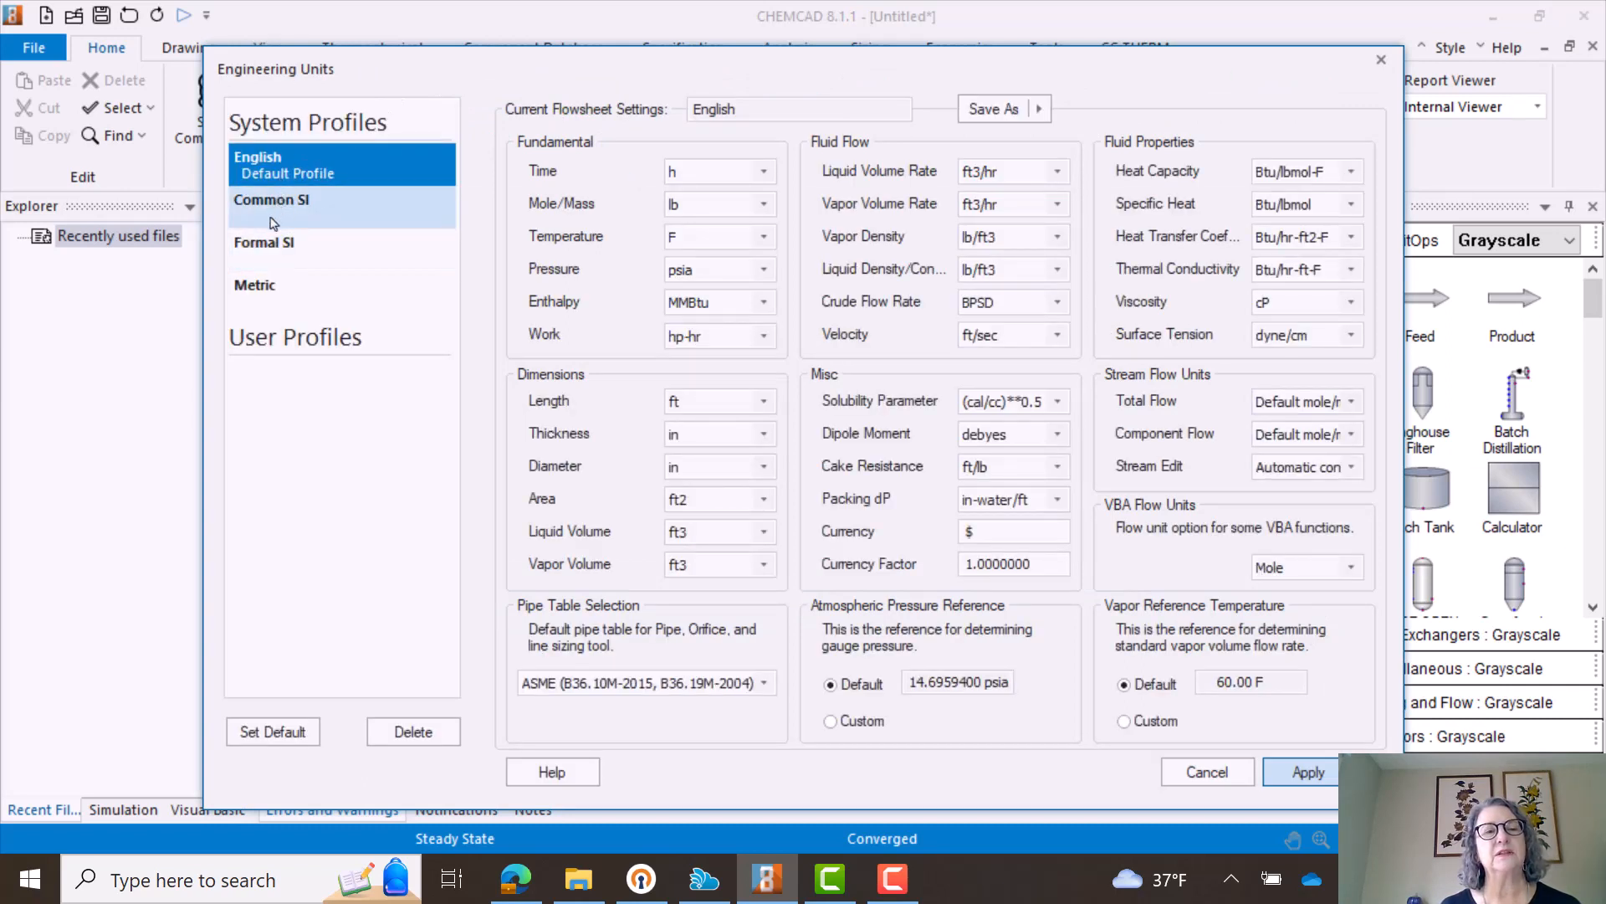
pyautogui.click(265, 287)
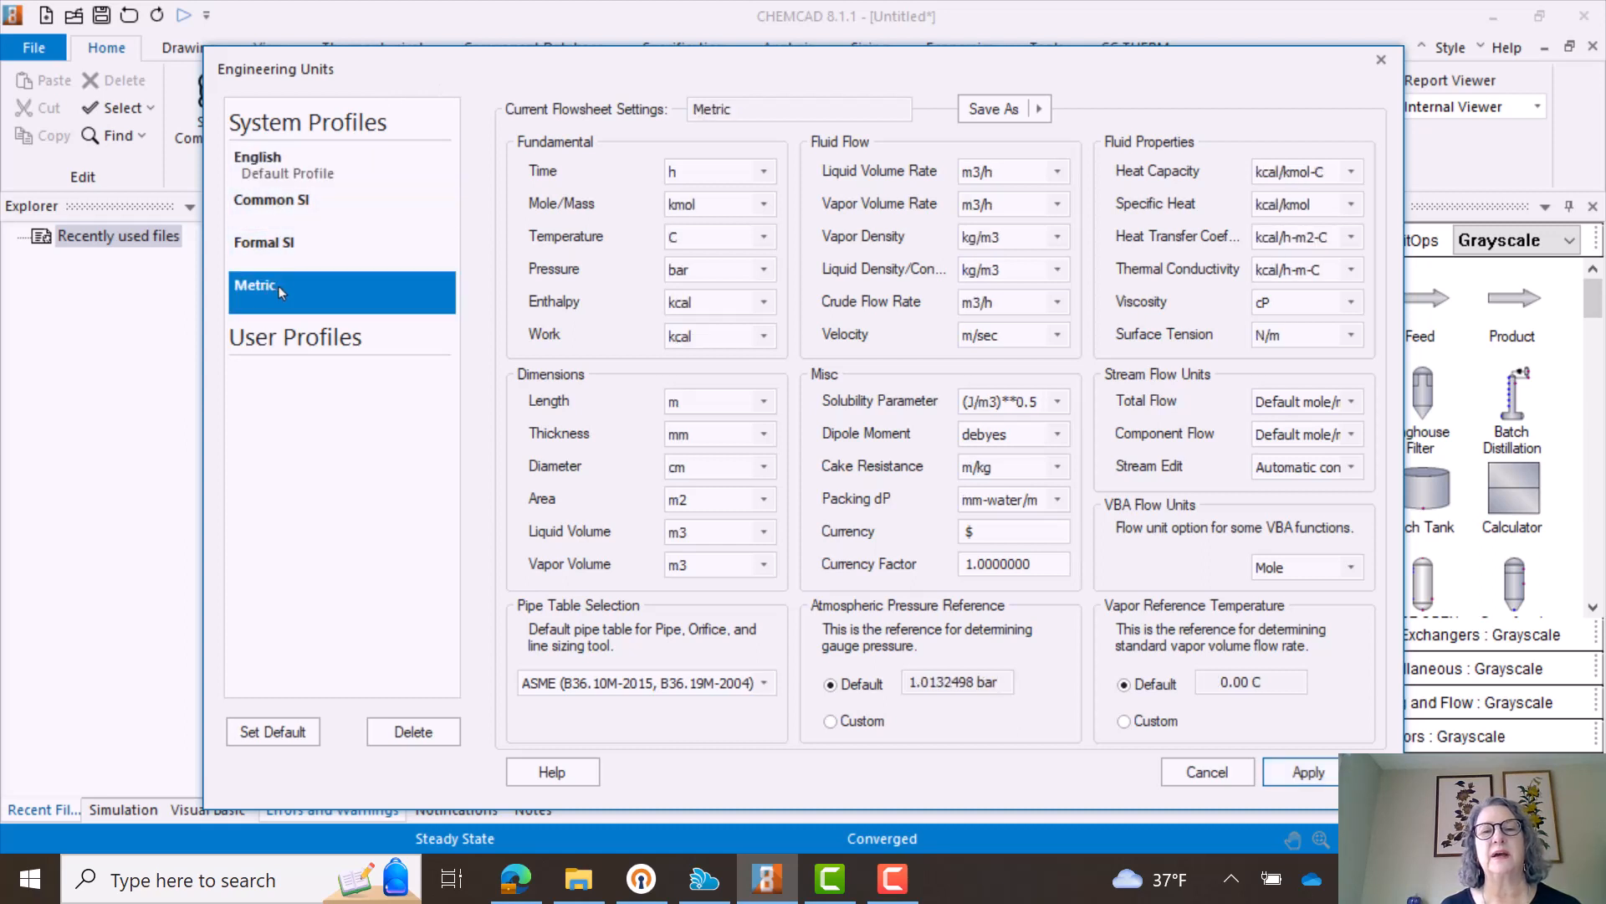
pyautogui.click(263, 244)
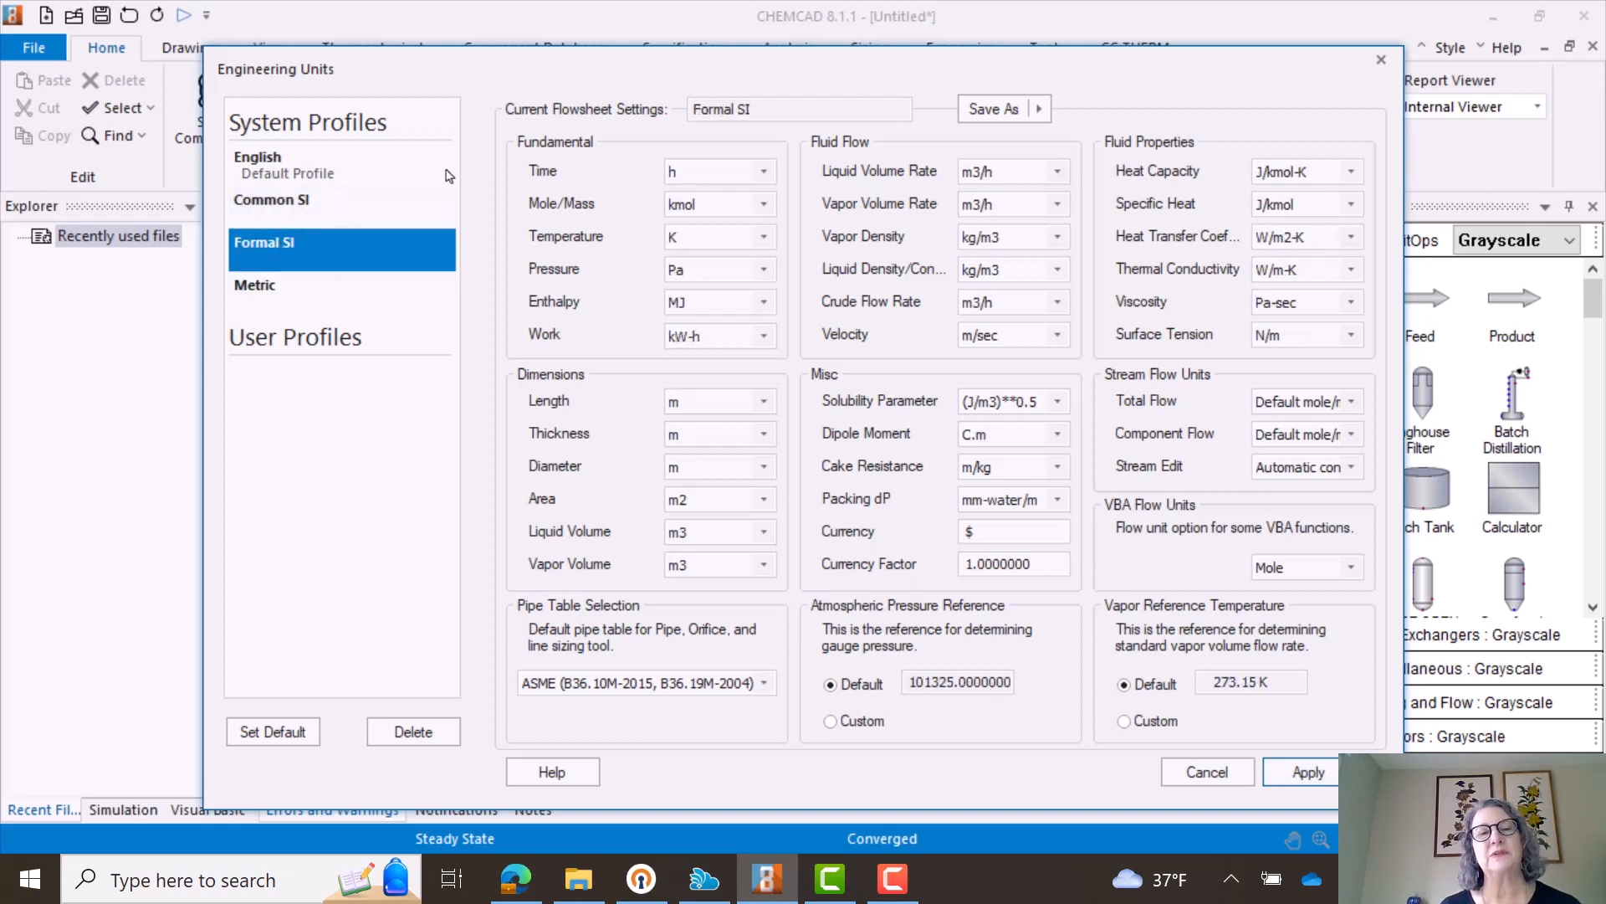
pyautogui.click(294, 209)
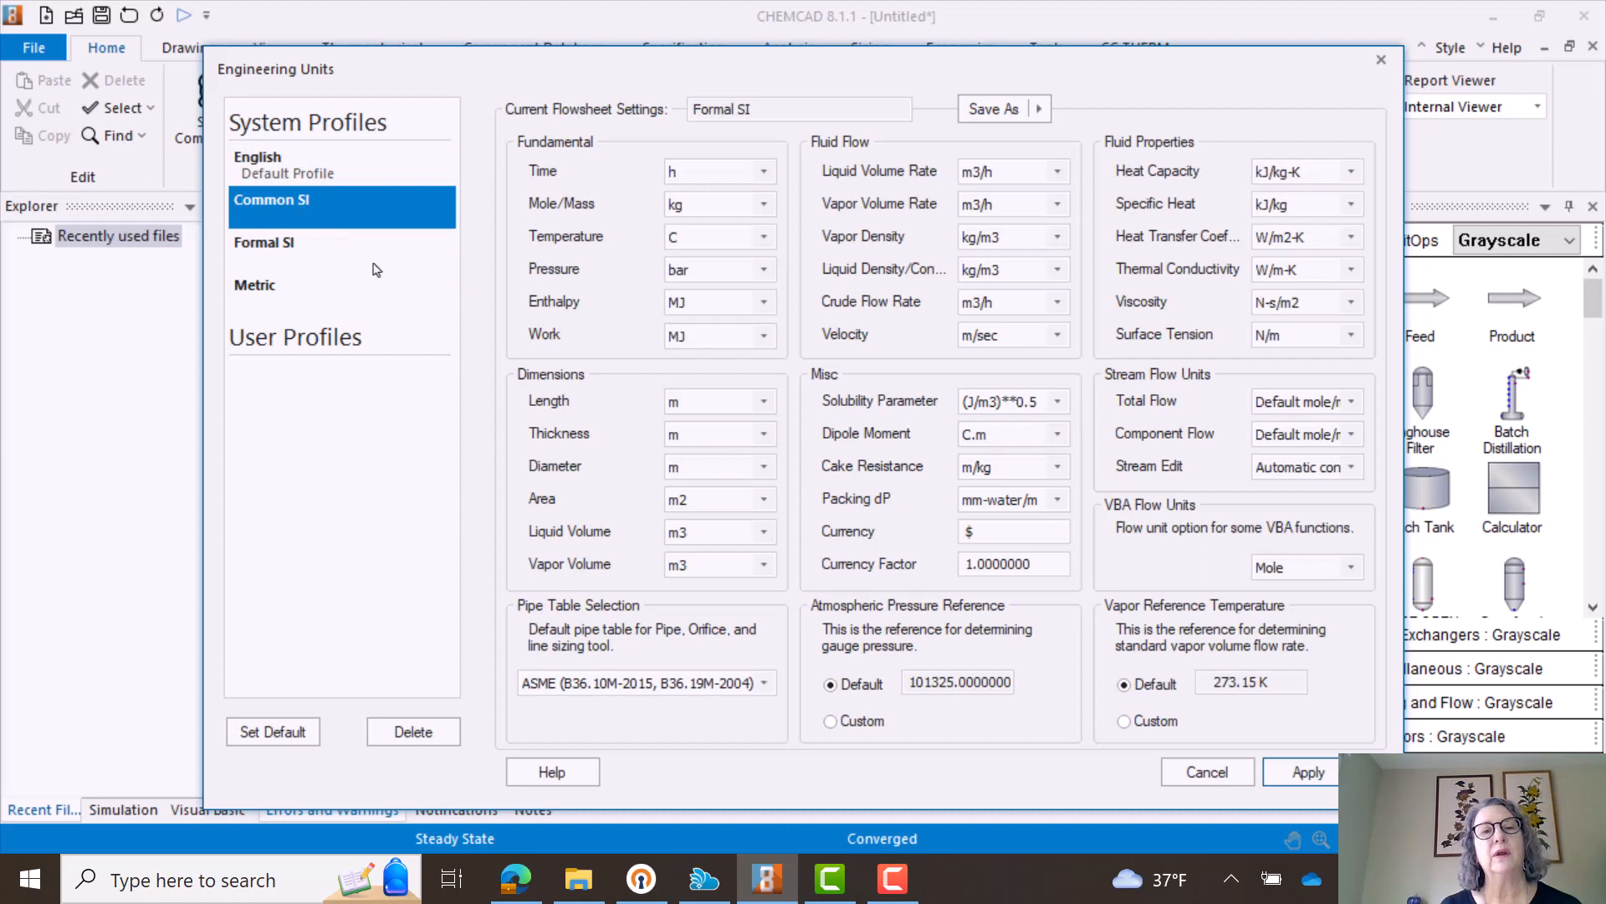
pyautogui.click(320, 246)
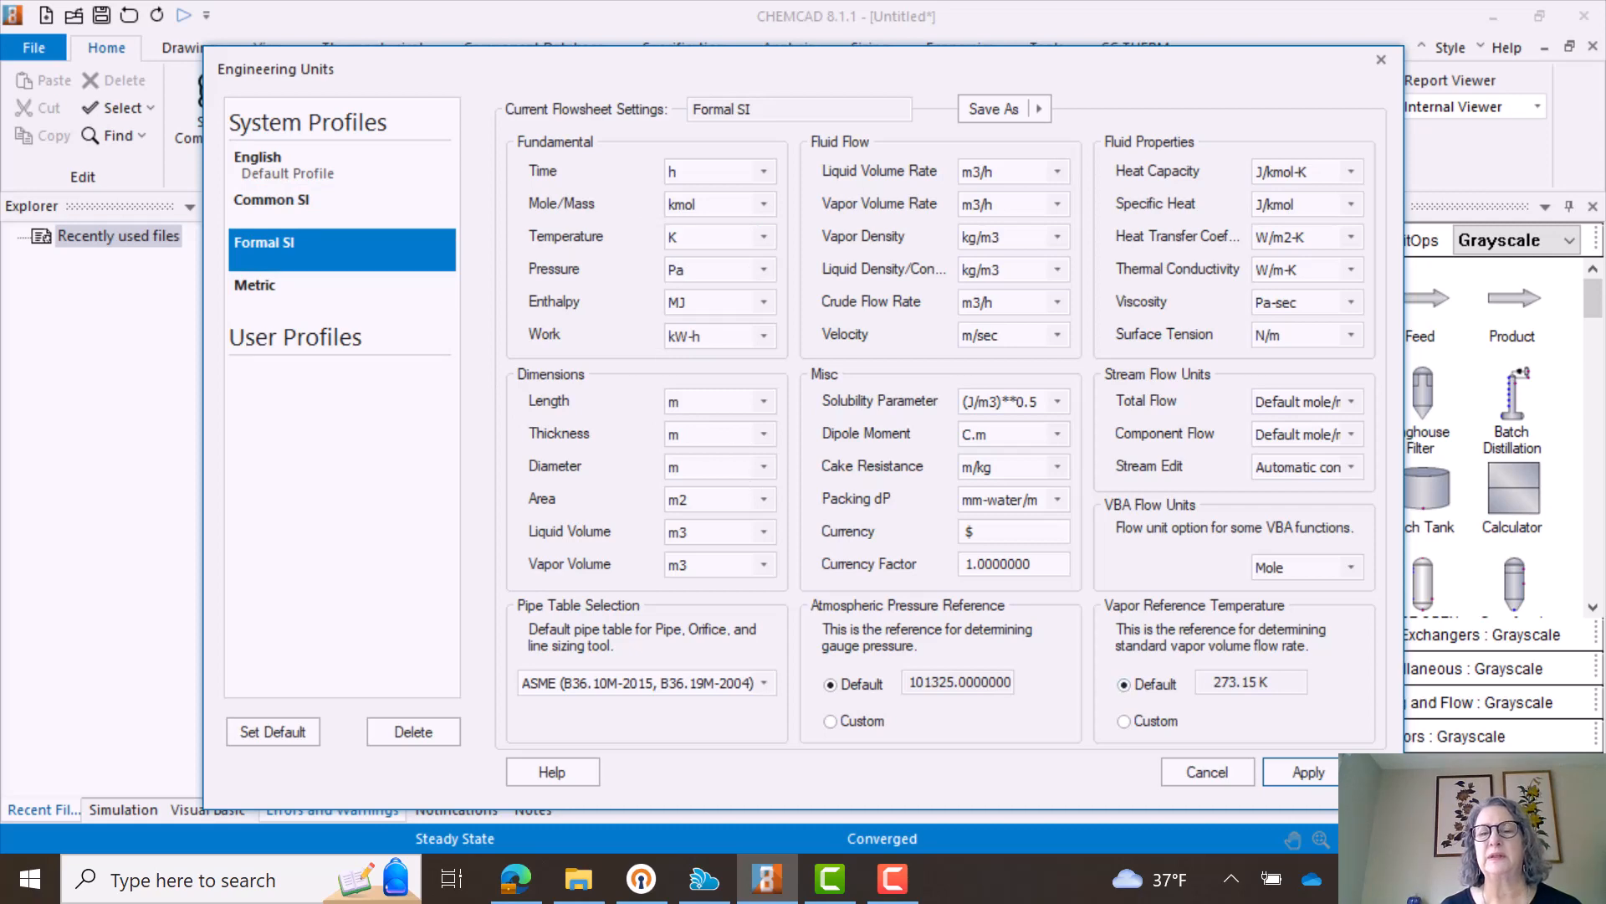
pyautogui.click(1317, 774)
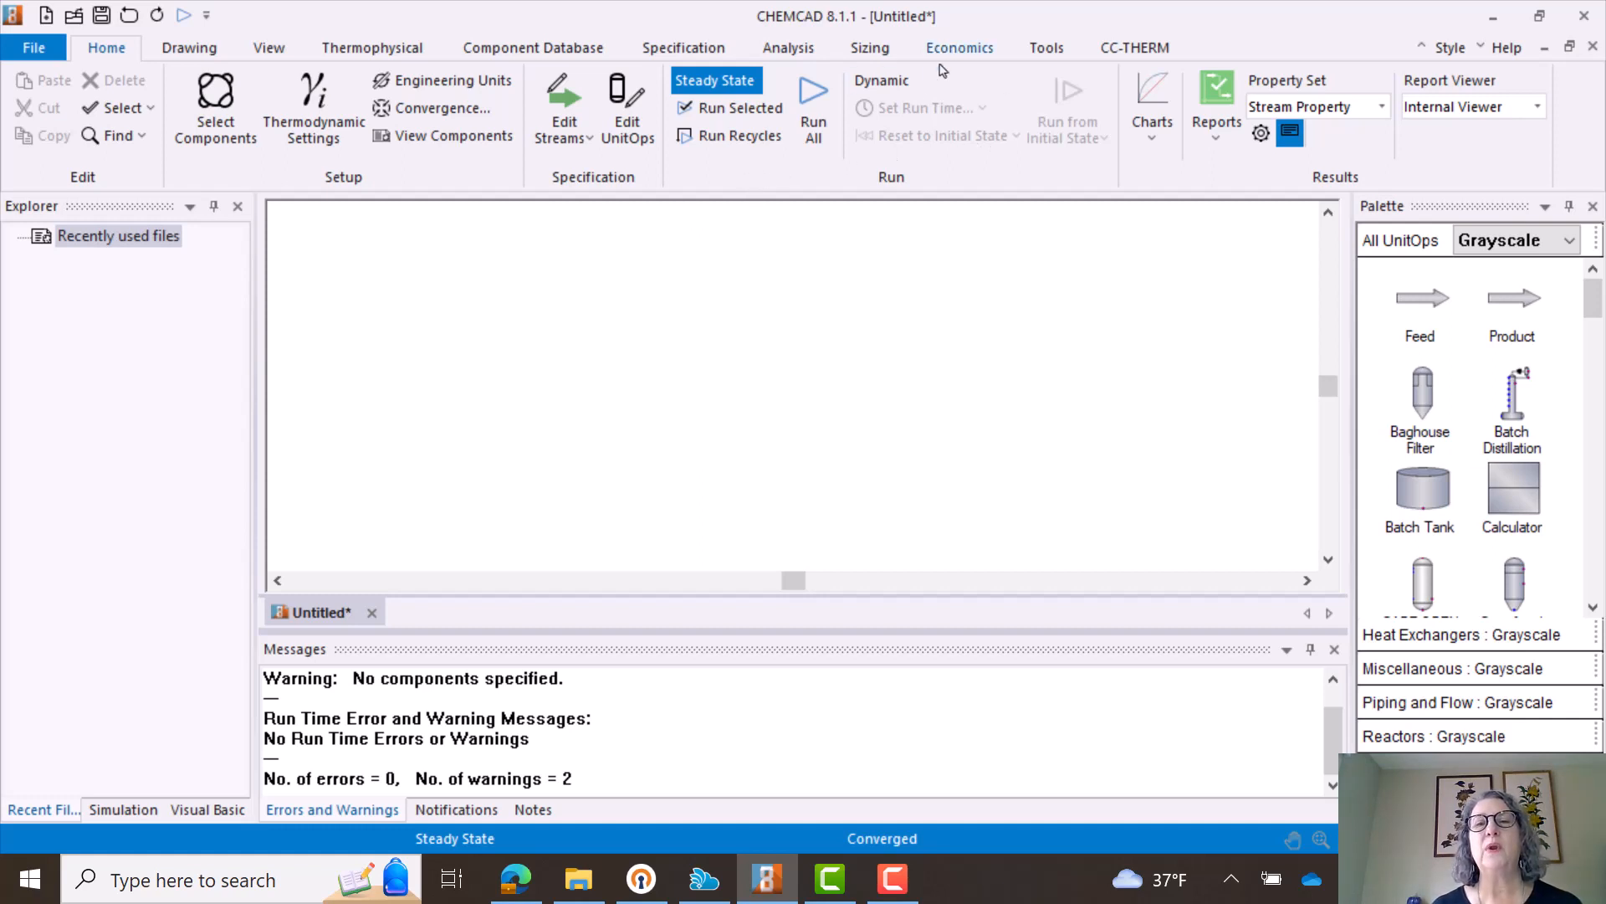
# - Examine the chart types, including TPXY, and the report types available for simulation results
pyautogui.click(1154, 140)
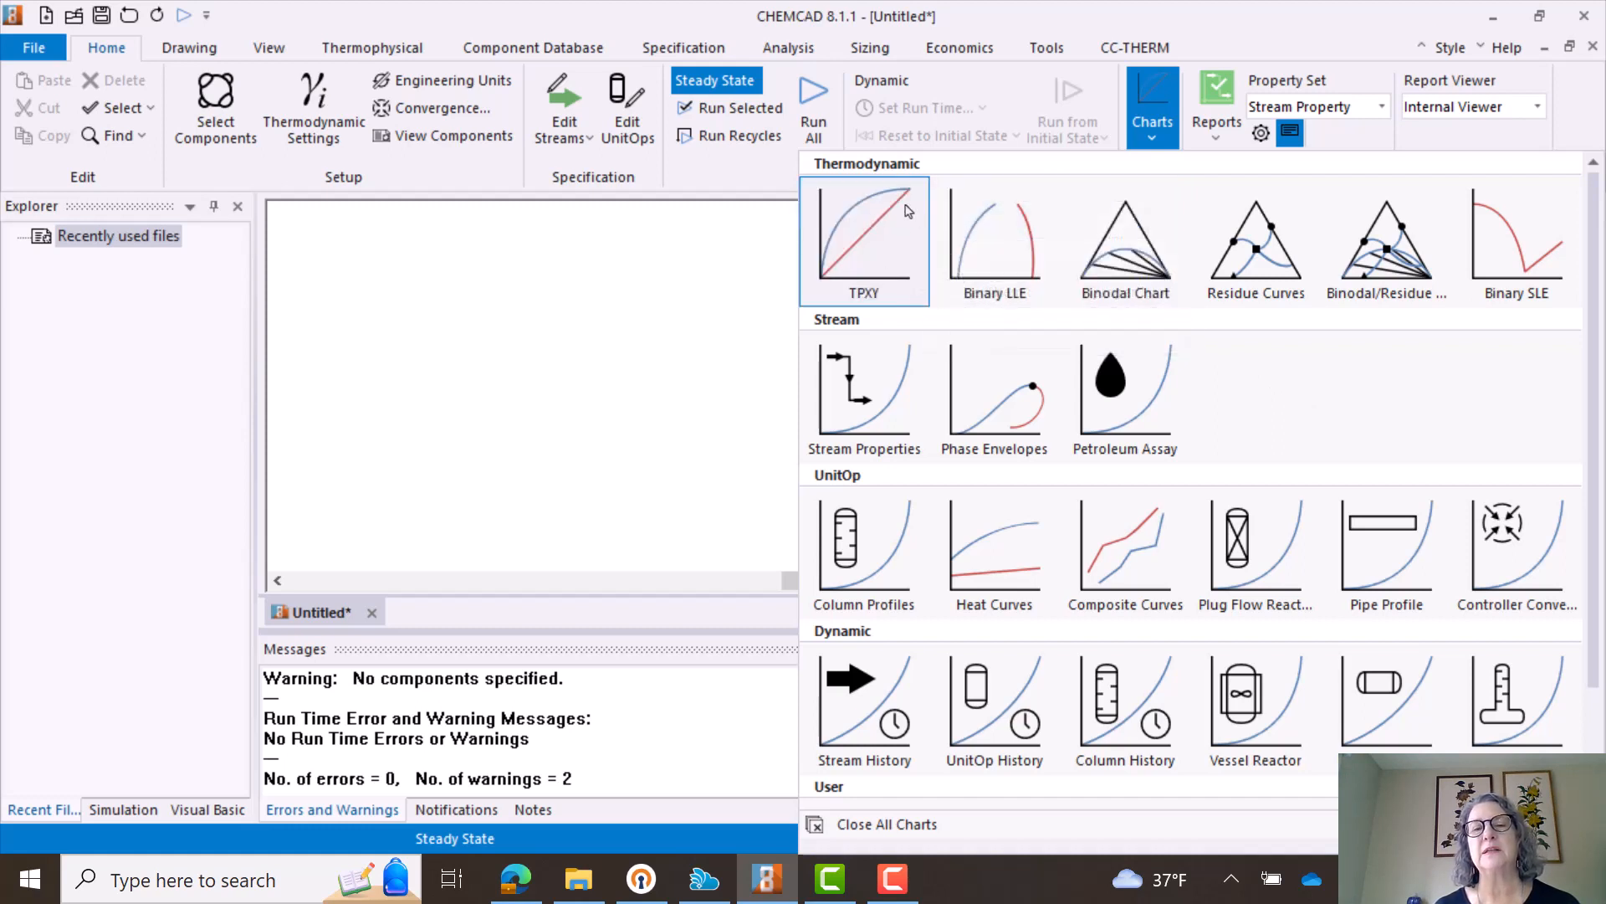
pyautogui.click(865, 296)
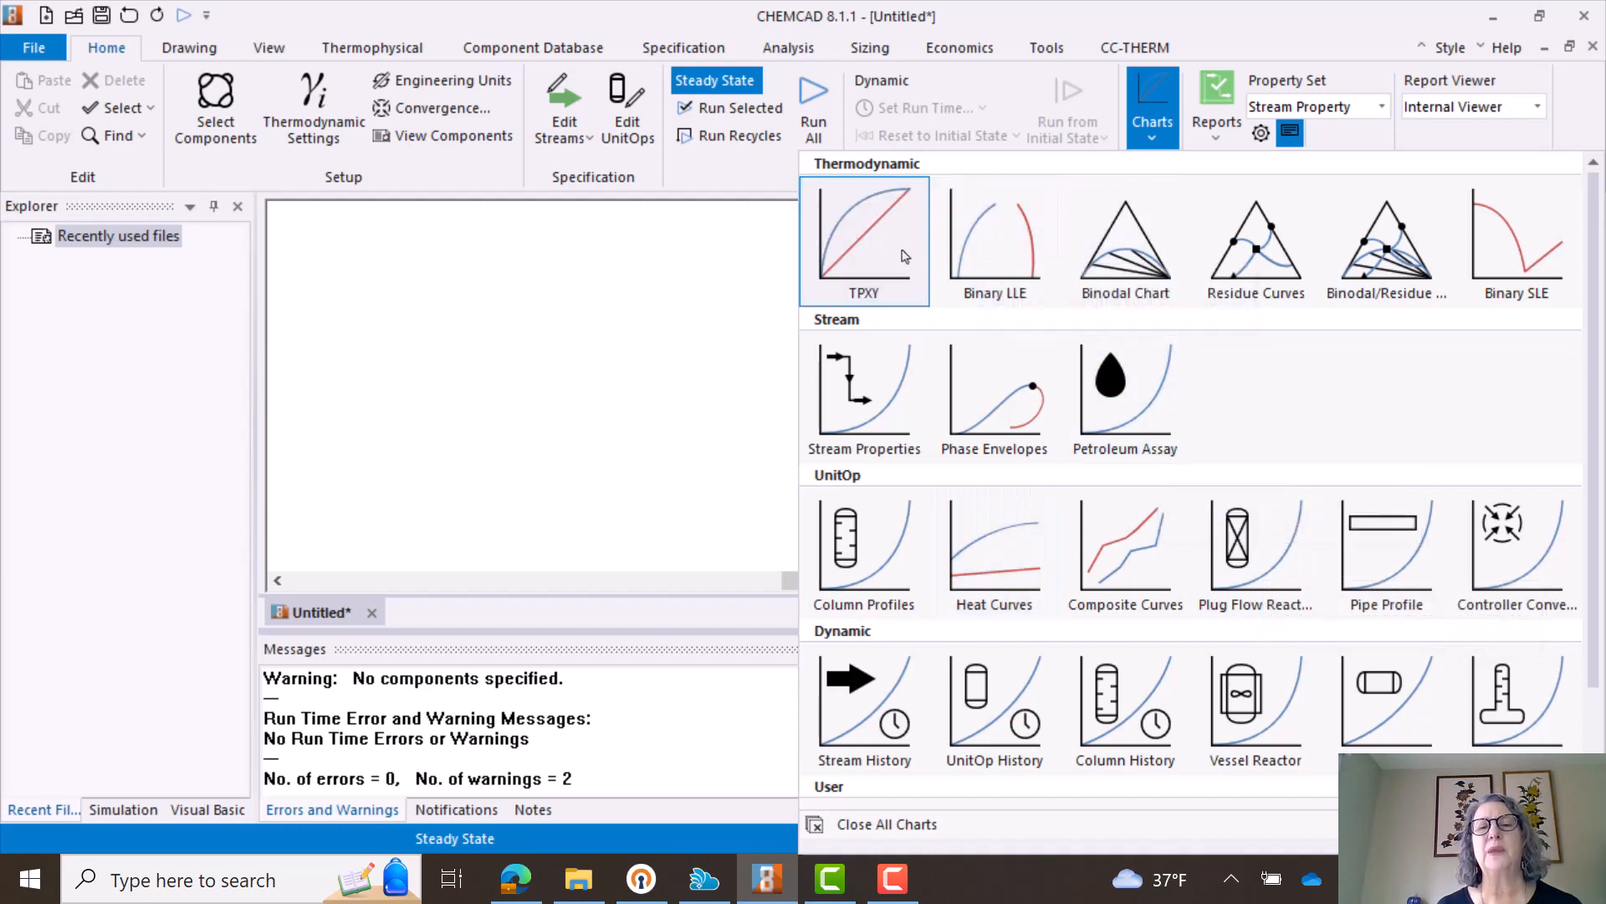
pyautogui.click(1152, 99)
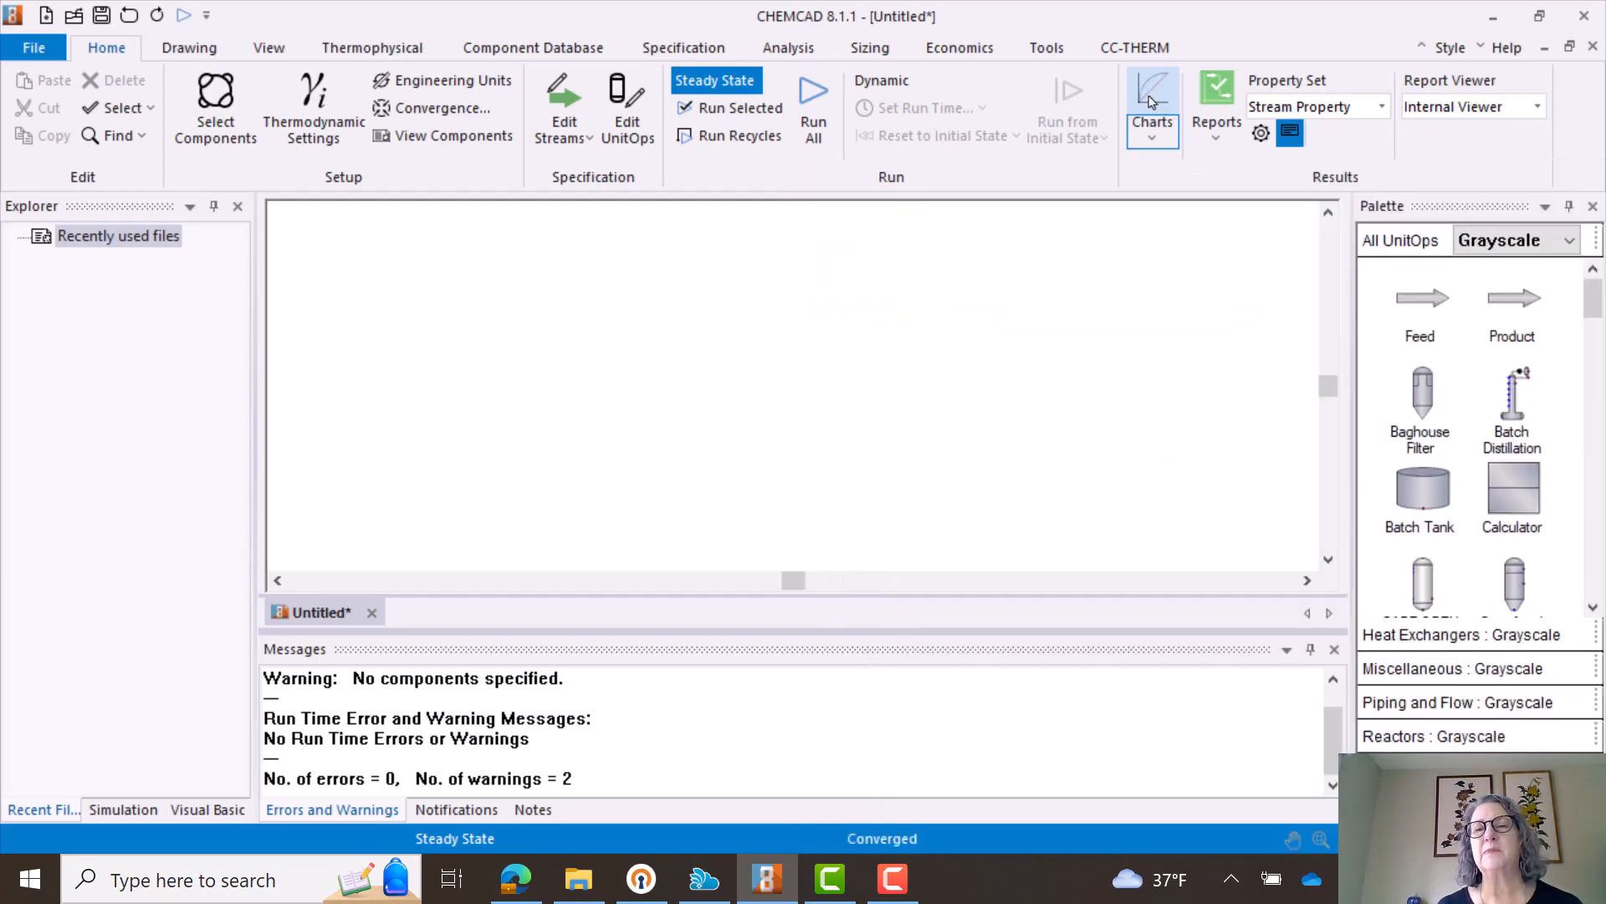
pyautogui.click(1216, 138)
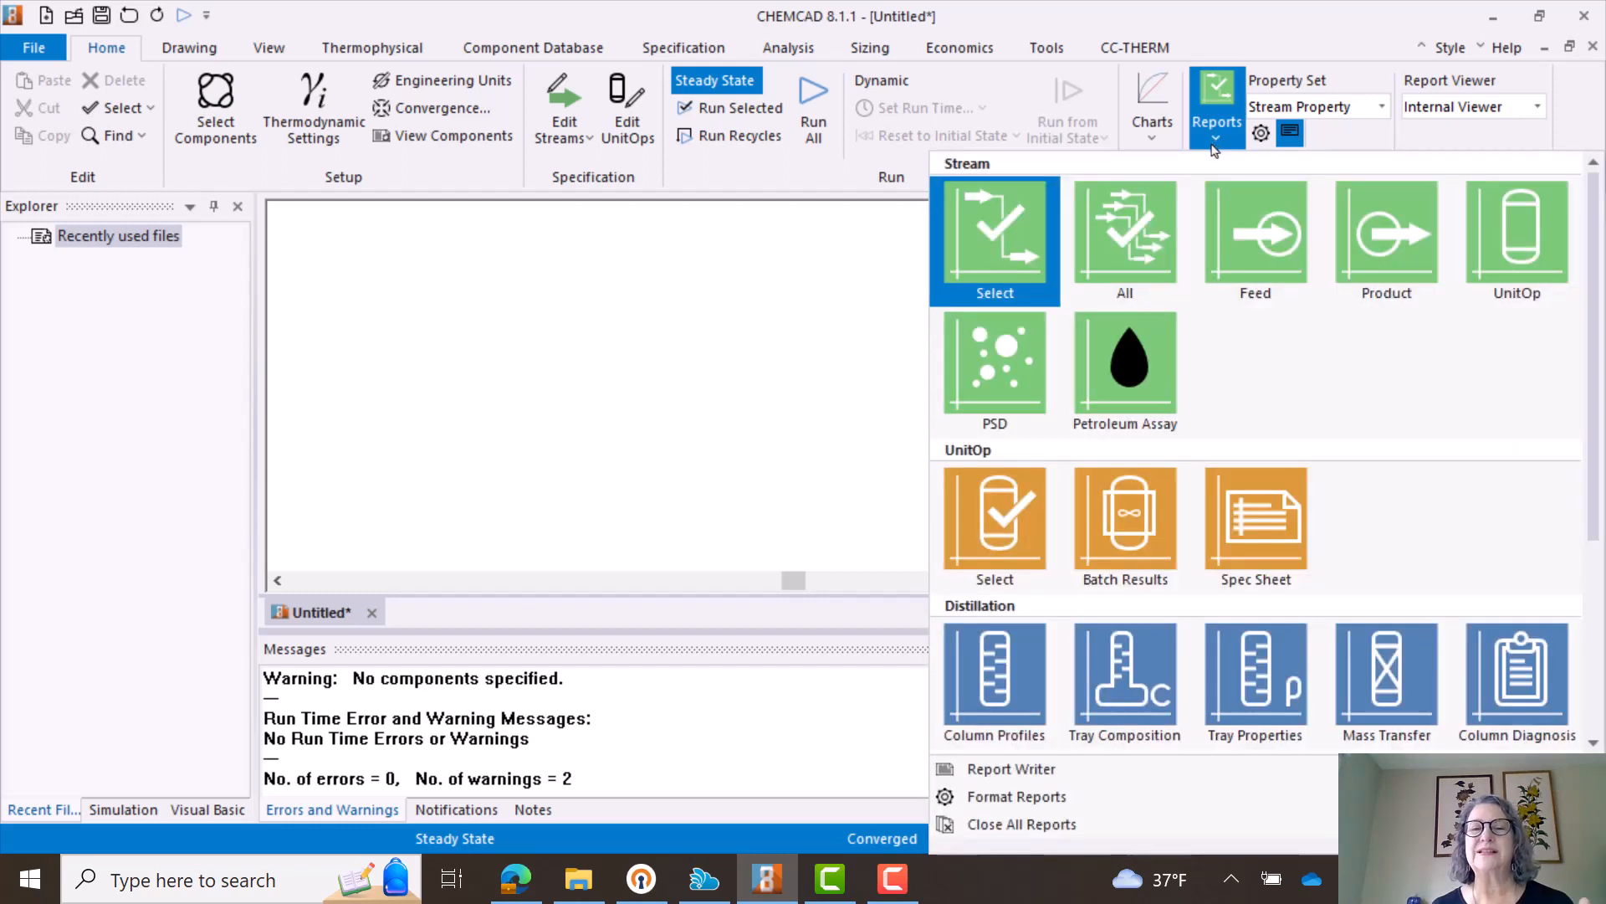
pyautogui.click(1217, 138)
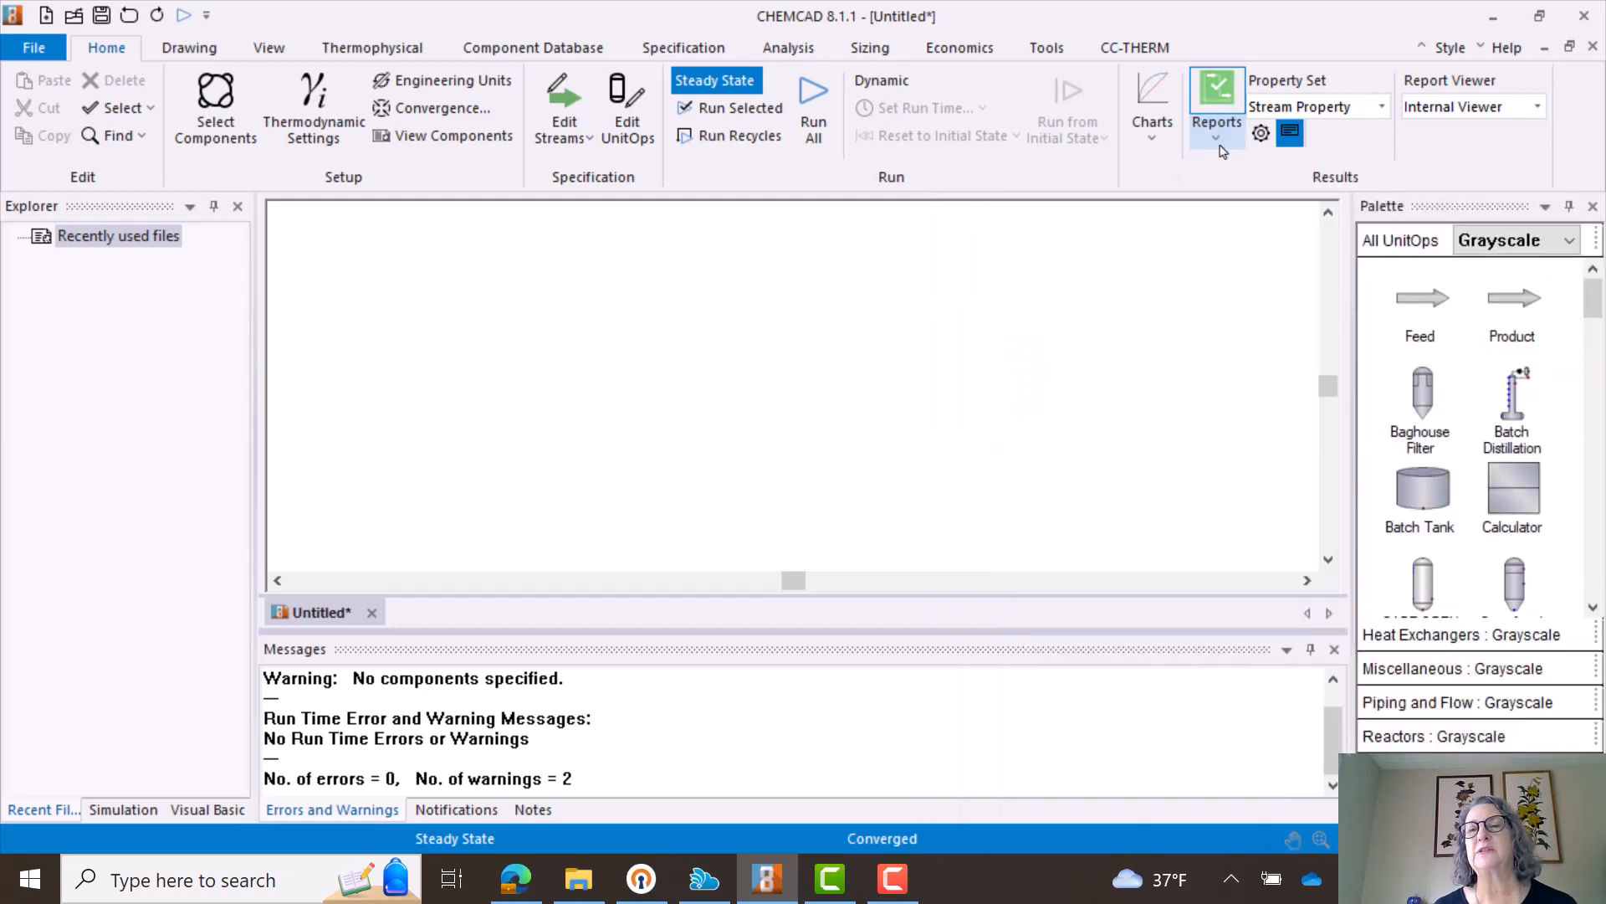
# - Review the command sets for drawing, view, thermophysical, component database, specification, analysis, sizing, economics and tools, and return to the home commands
pyautogui.click(185, 55)
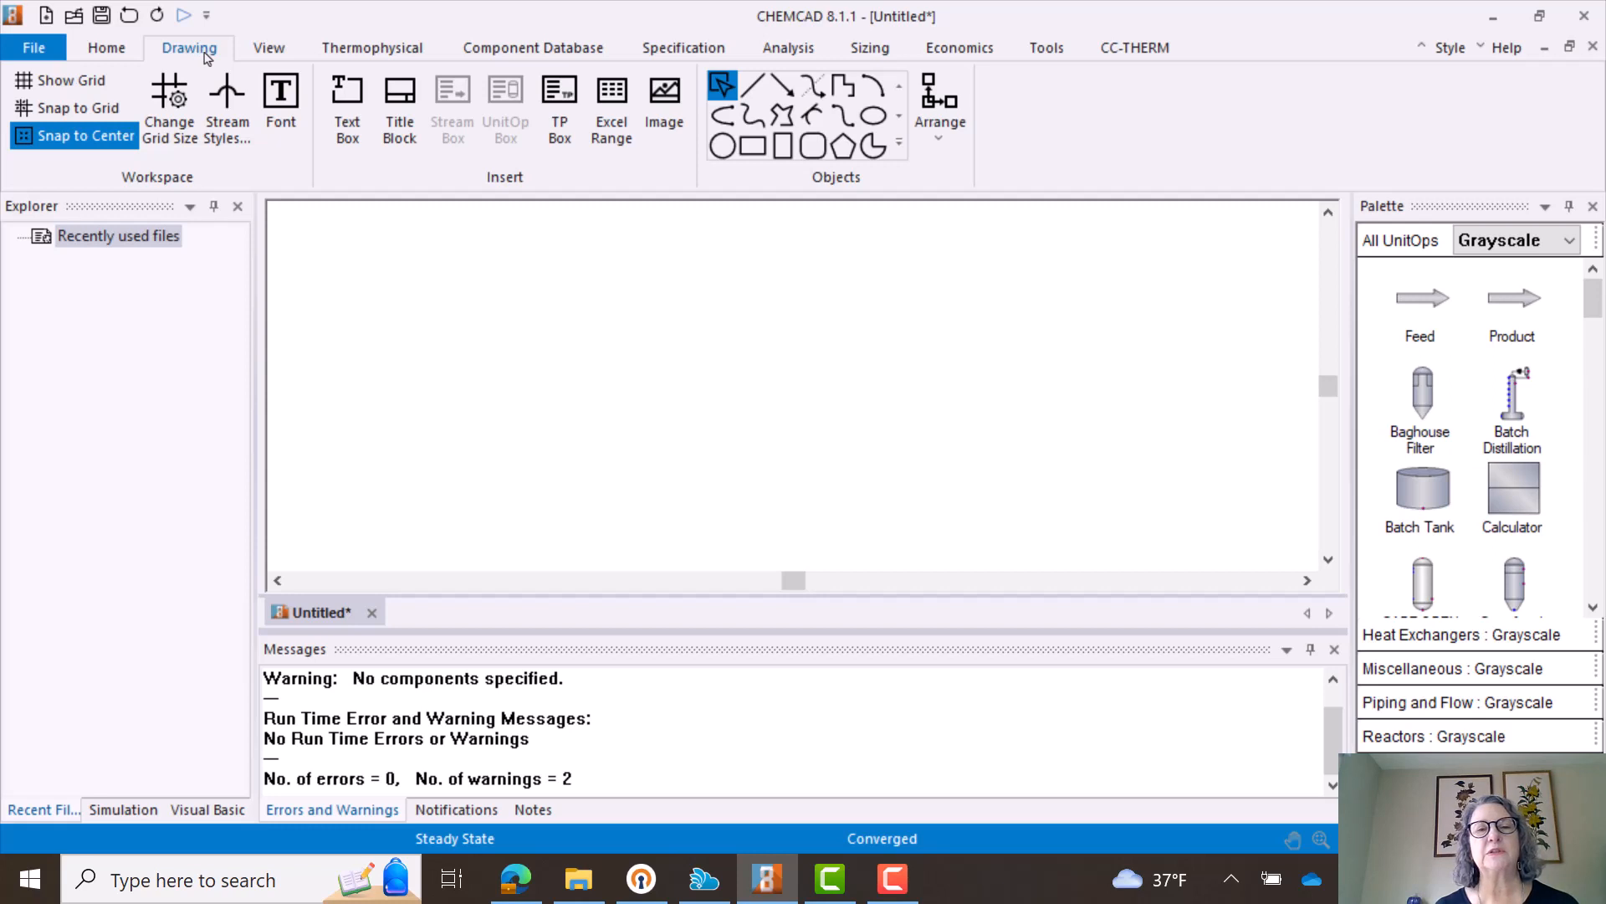
pyautogui.click(270, 51)
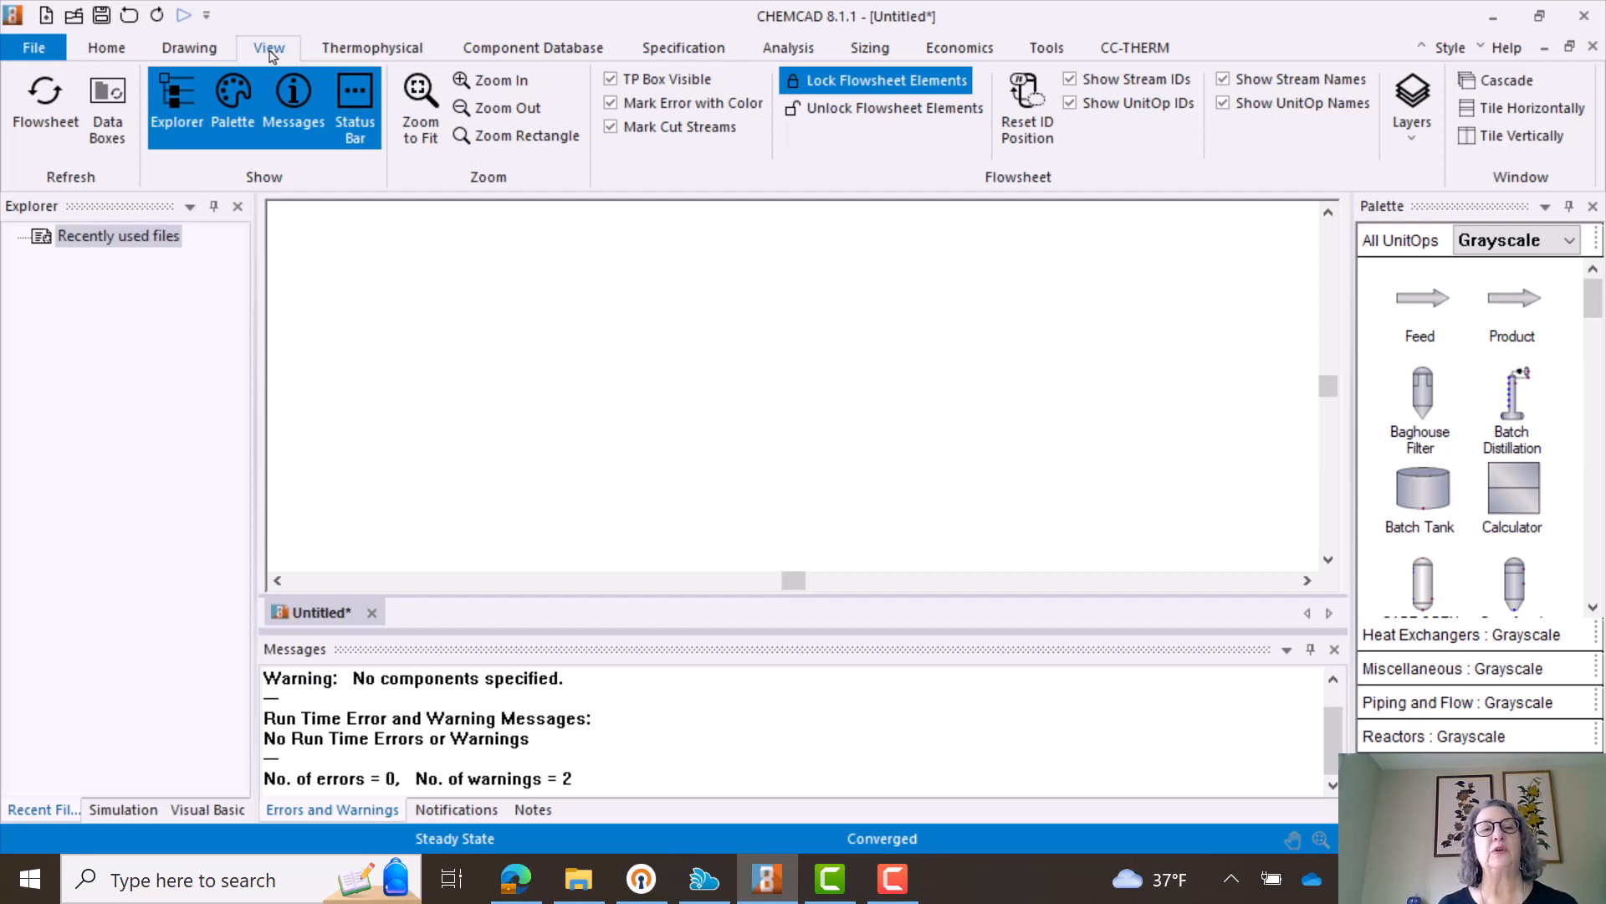
pyautogui.click(369, 55)
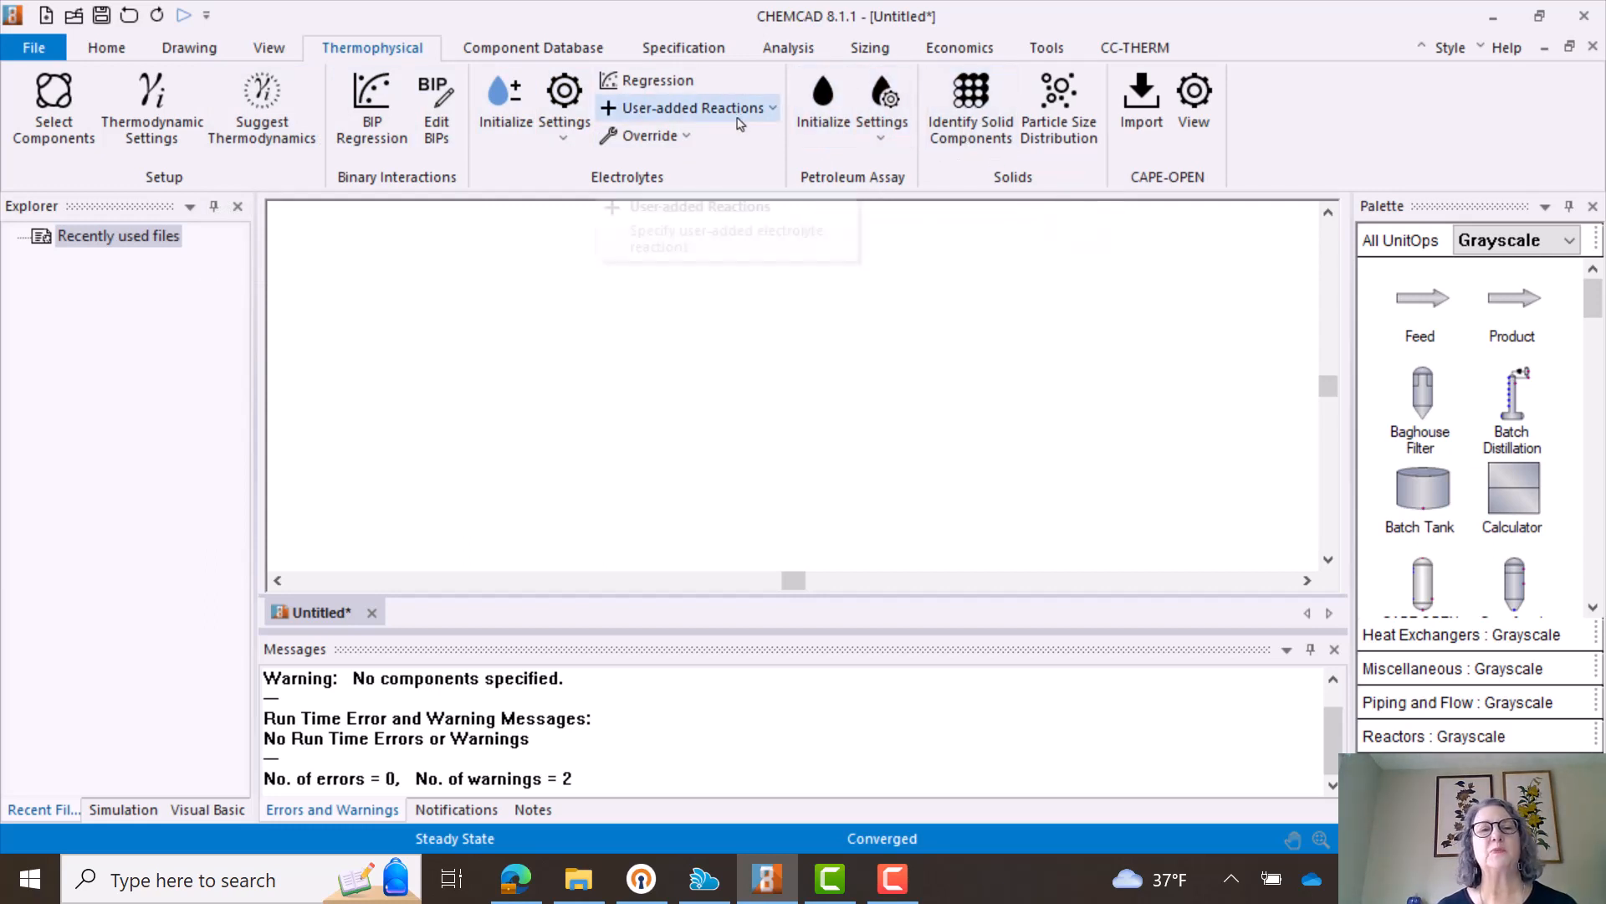
pyautogui.click(537, 50)
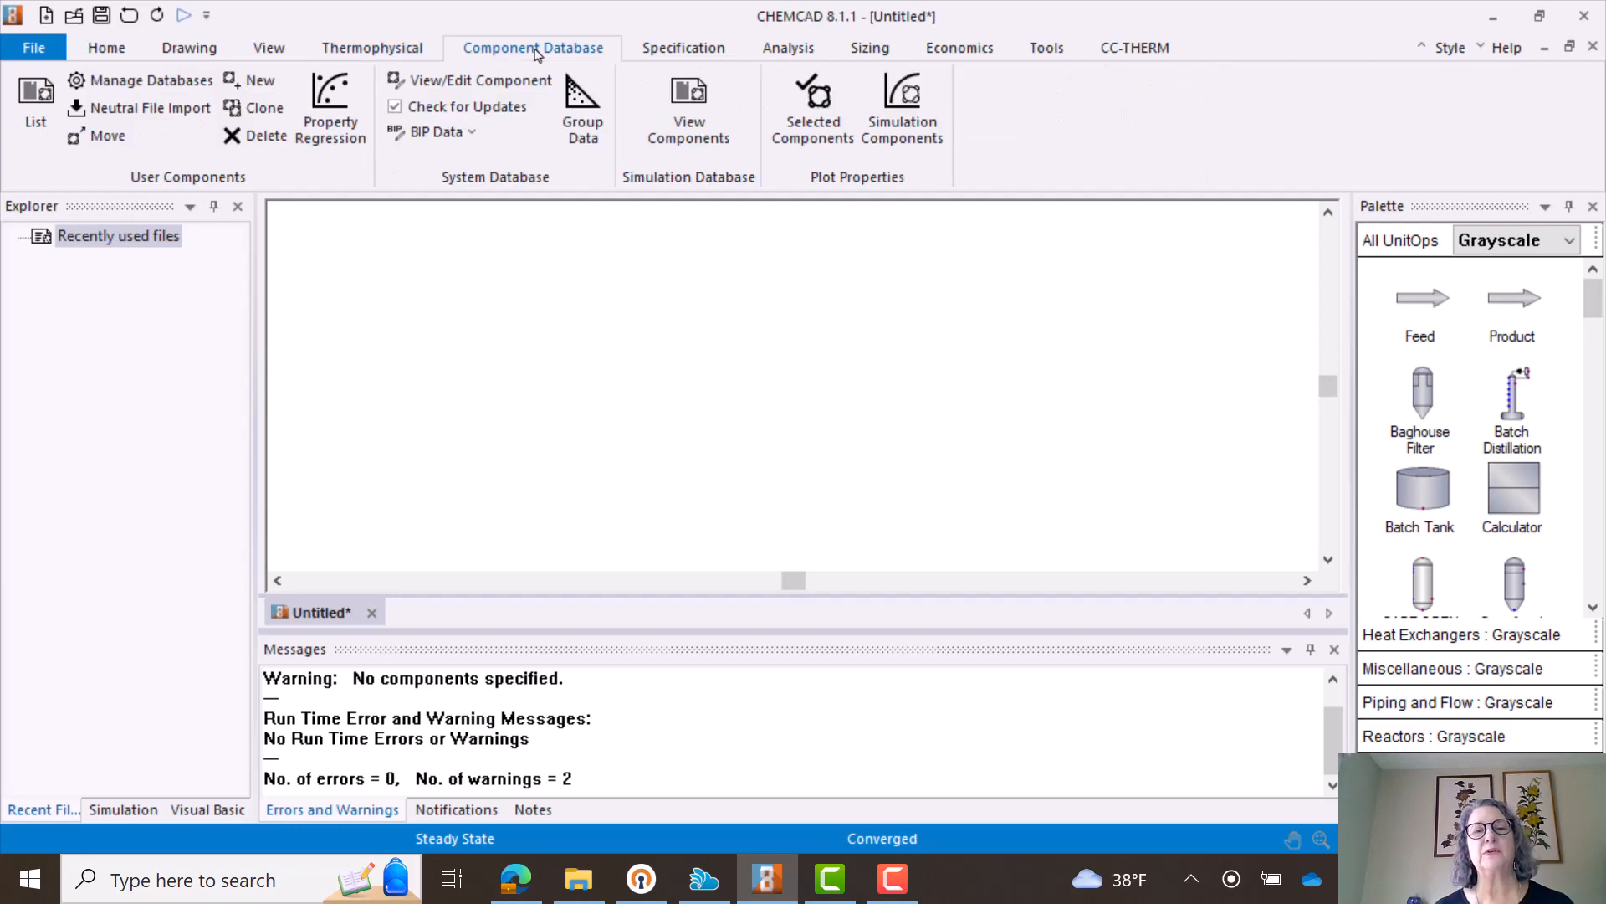
pyautogui.click(694, 52)
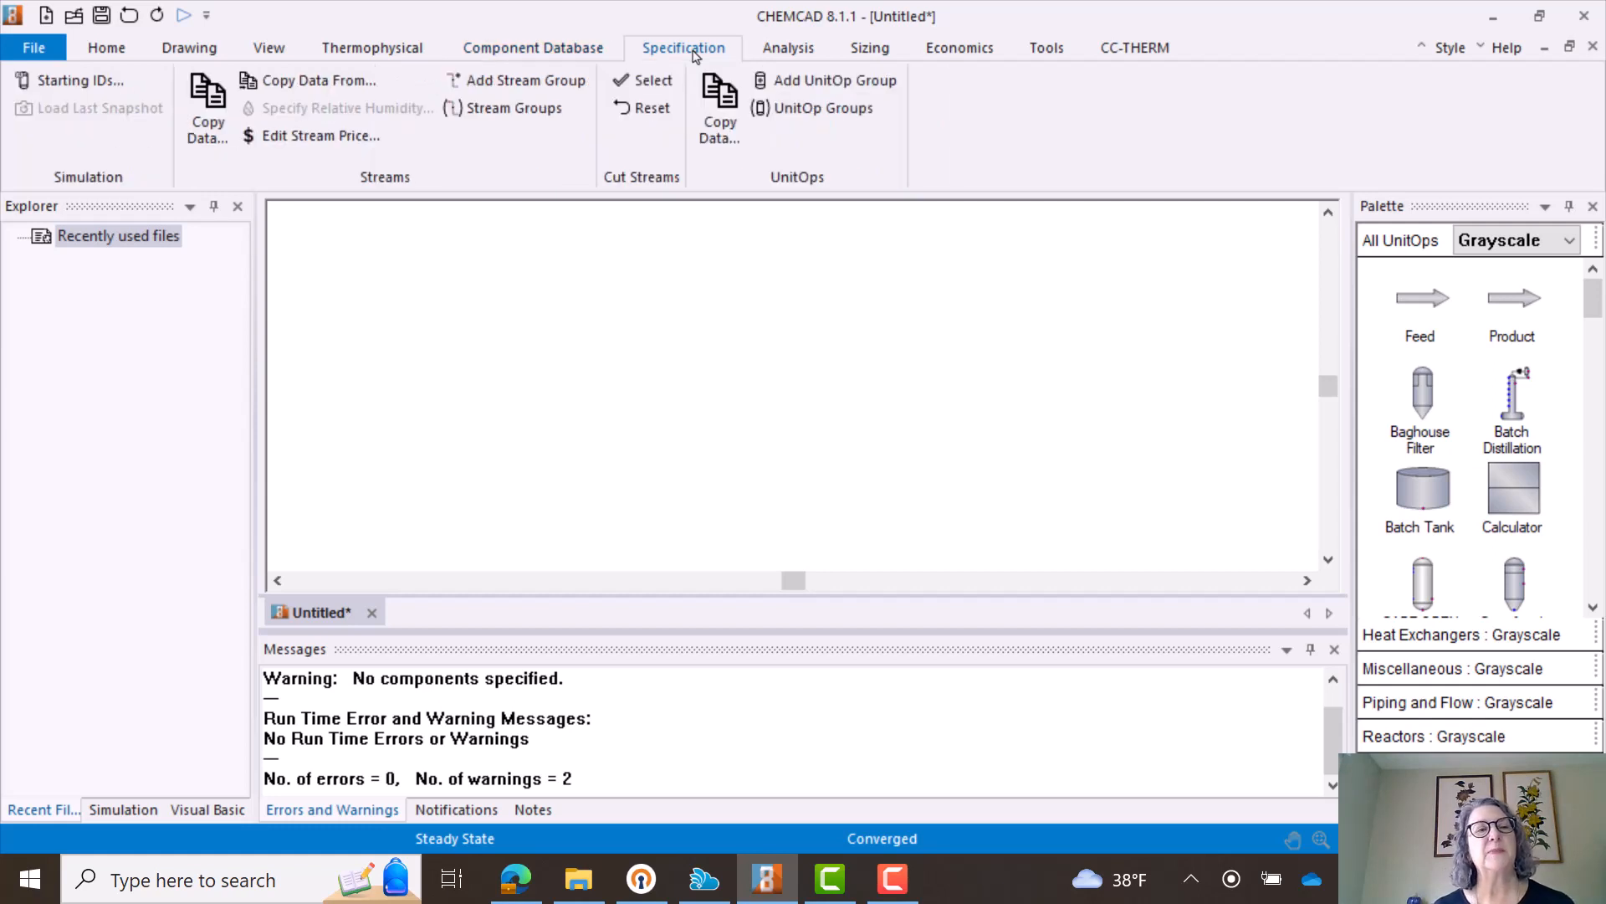
pyautogui.click(785, 52)
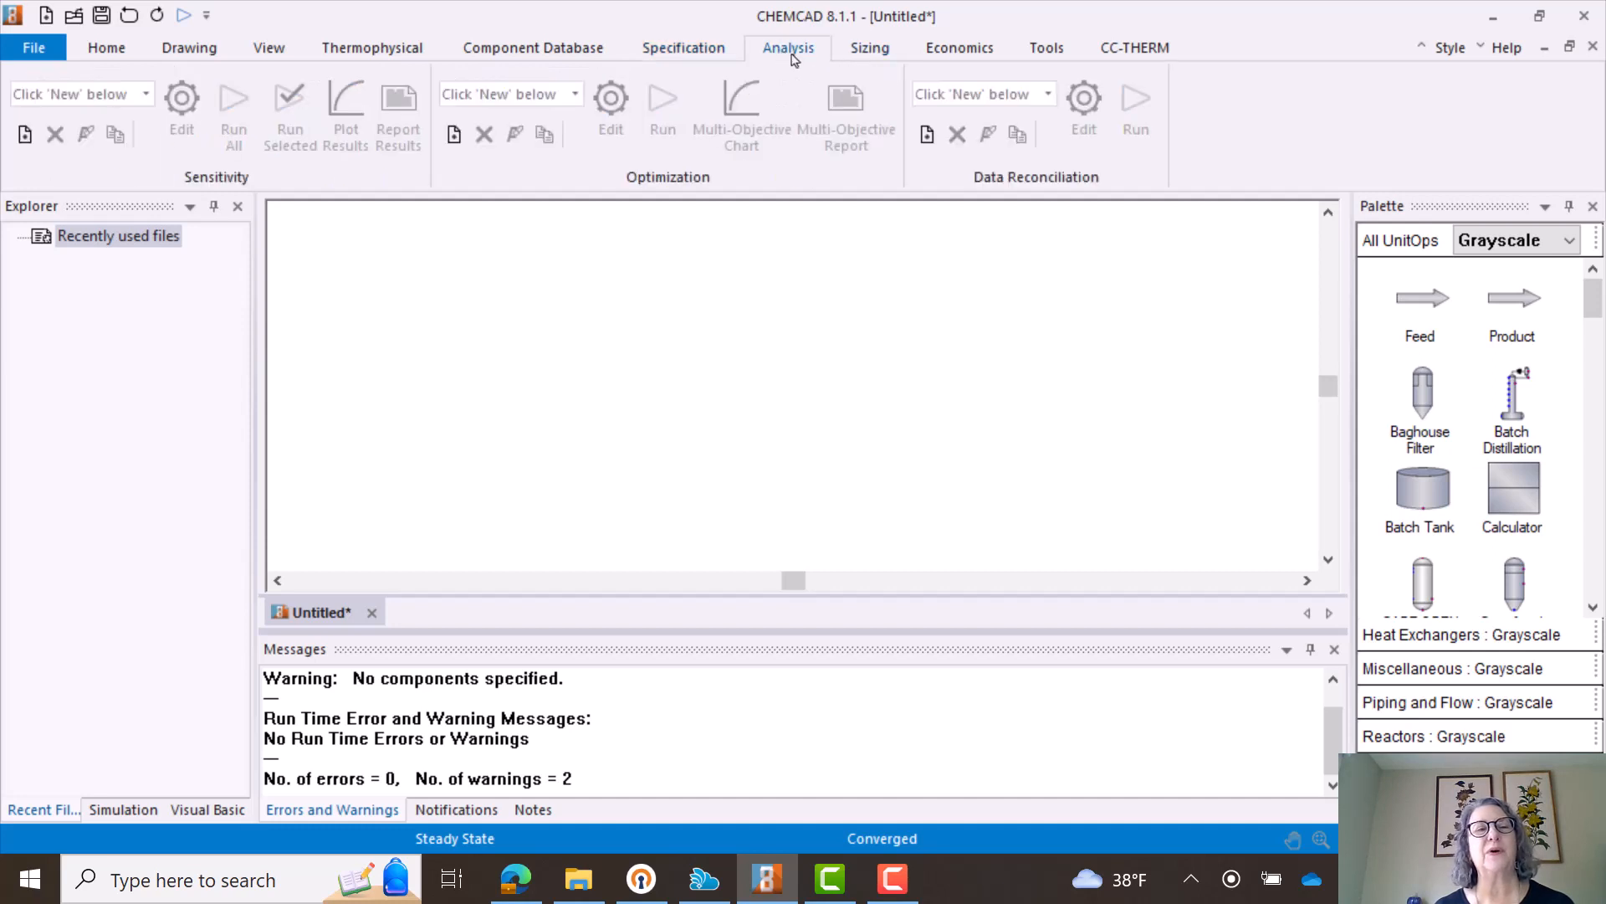
pyautogui.click(868, 57)
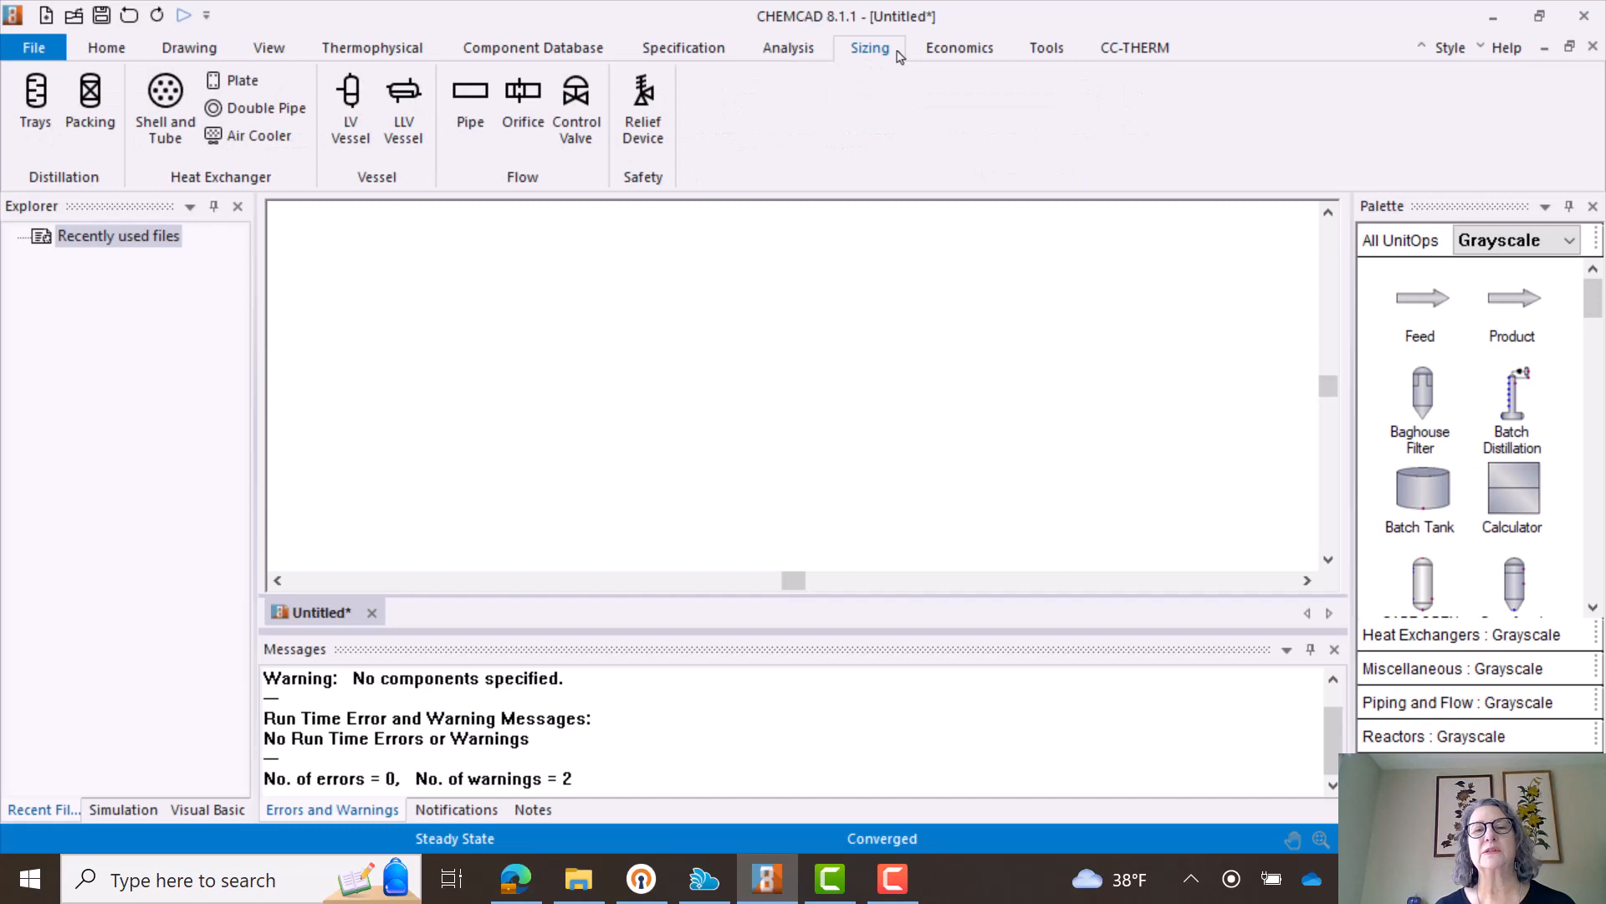
pyautogui.click(945, 57)
pyautogui.click(1051, 53)
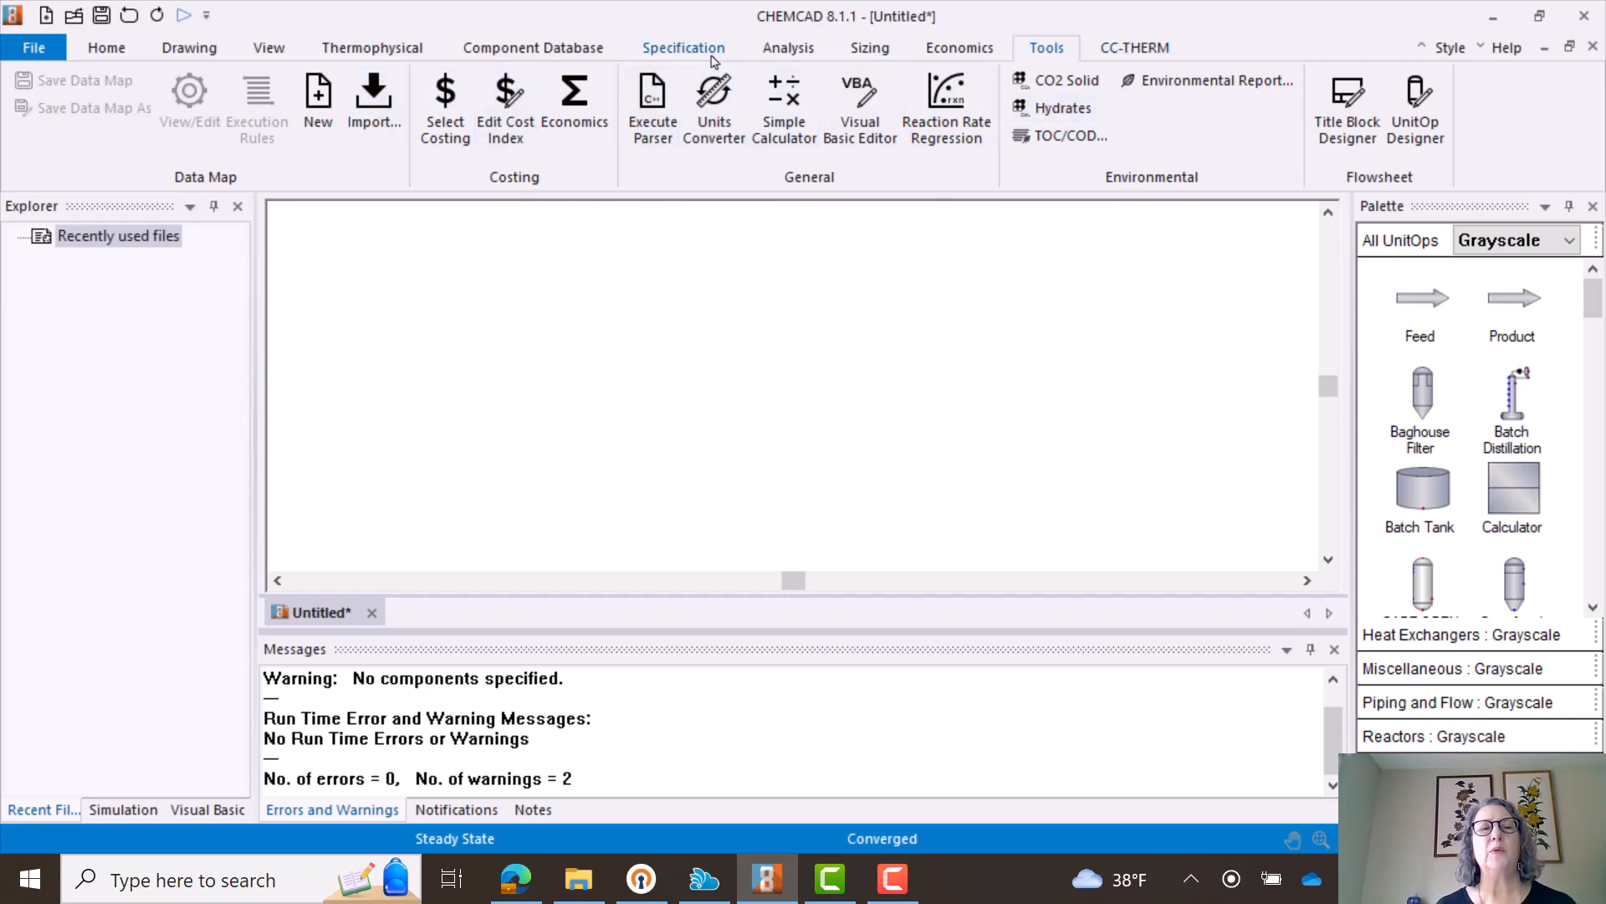
pyautogui.click(109, 50)
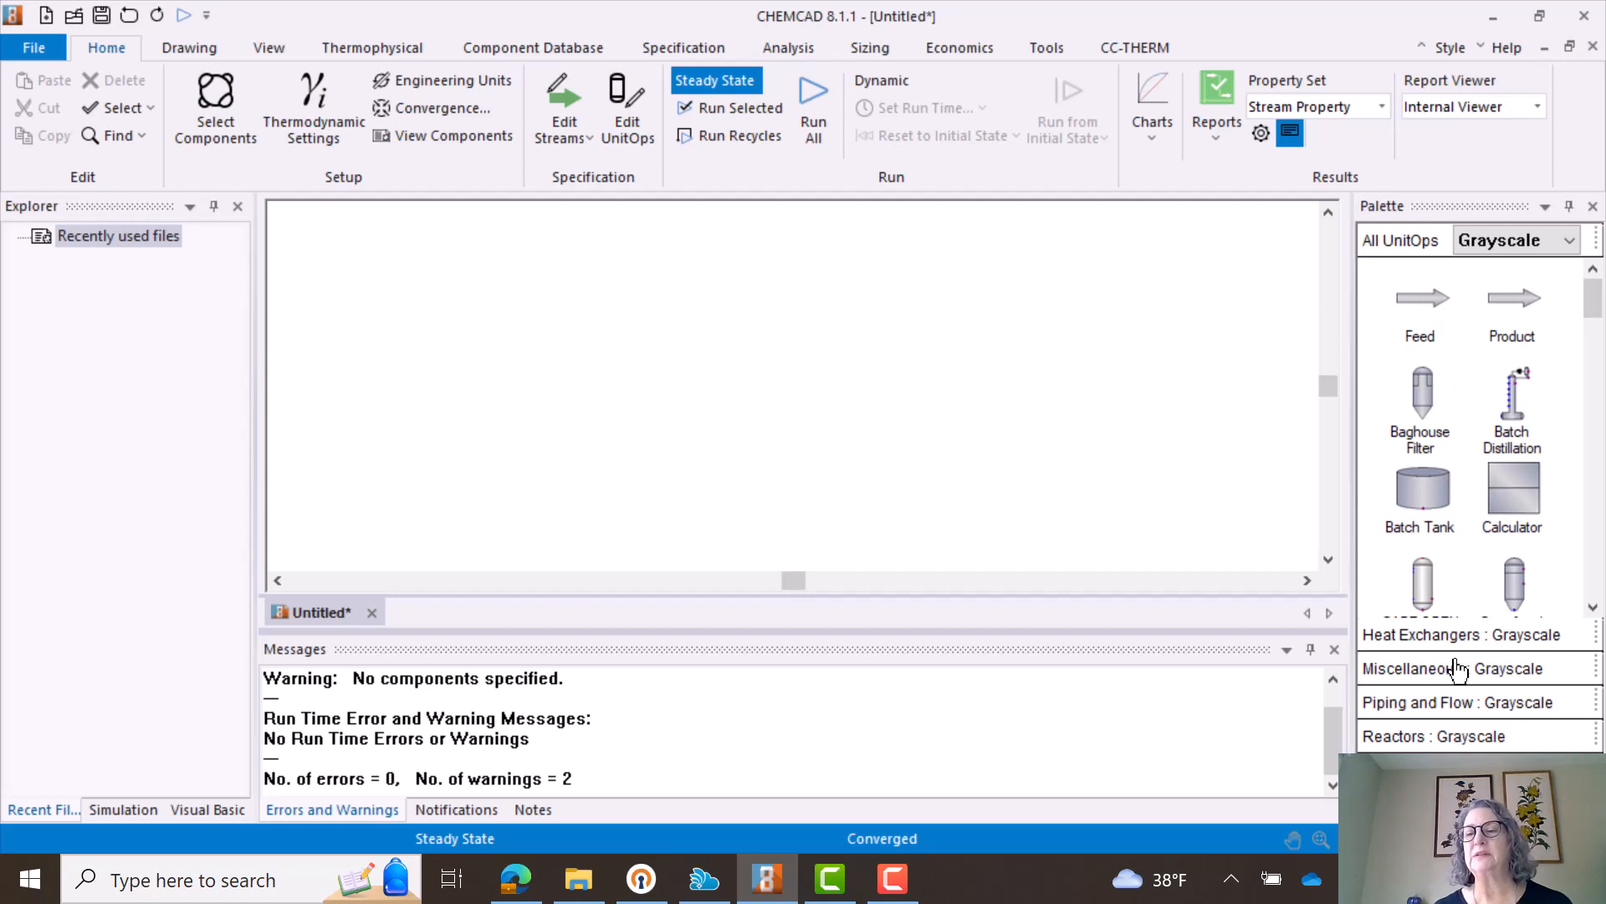
# - Place a Feed arrow in the upper-left area of the empty flowsheet and deselect it
pyautogui.click(1431, 306)
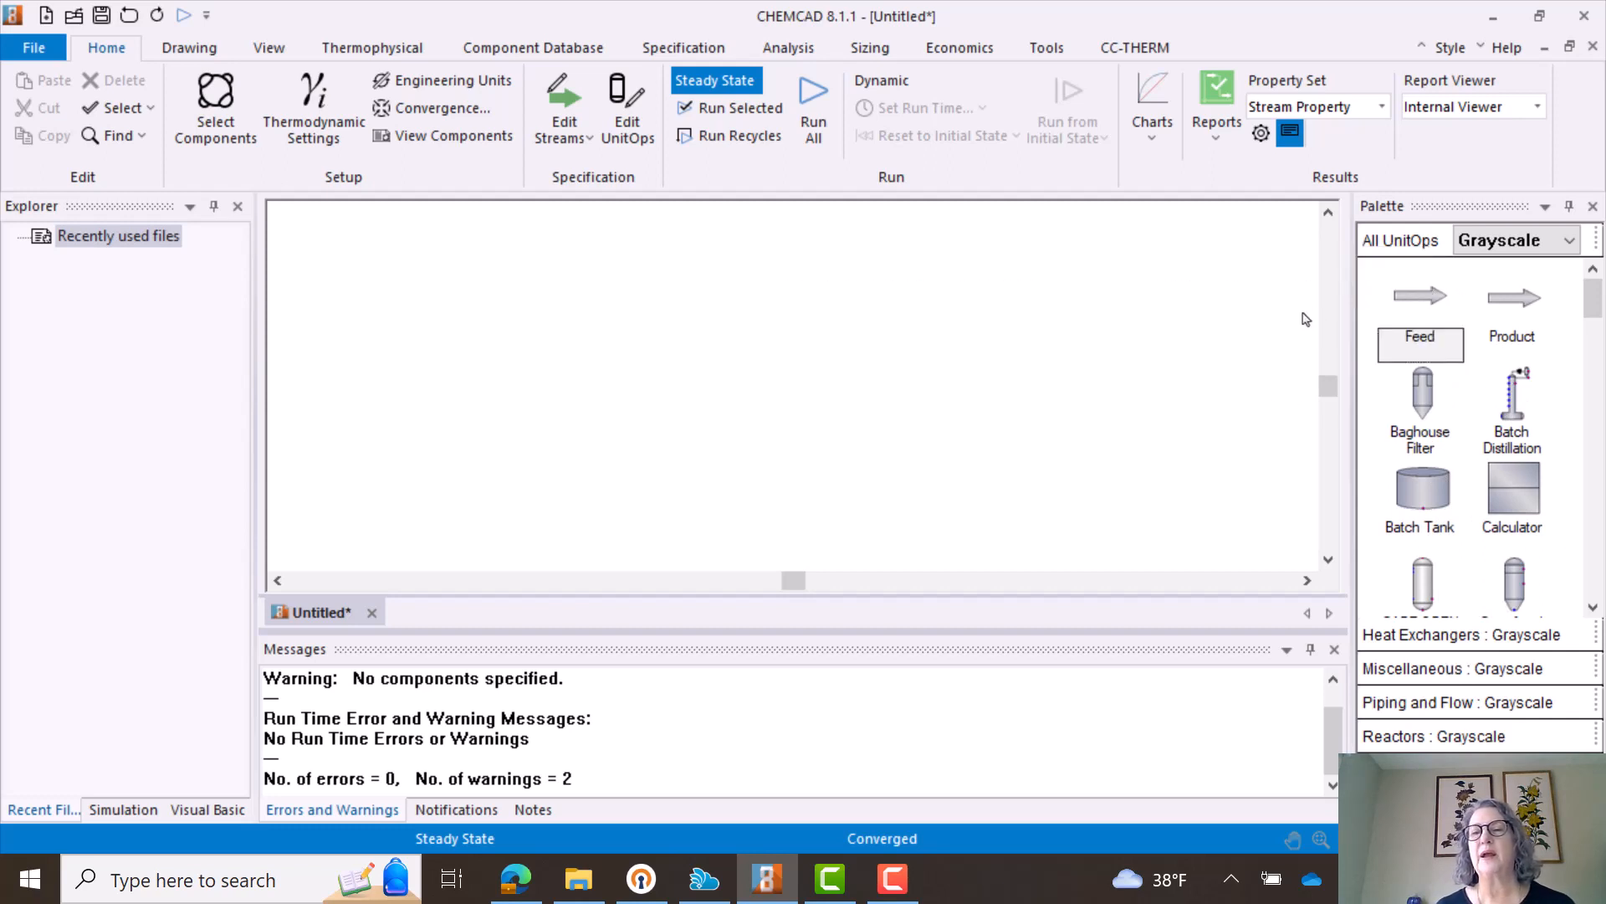
pyautogui.click(440, 318)
pyautogui.click(730, 400)
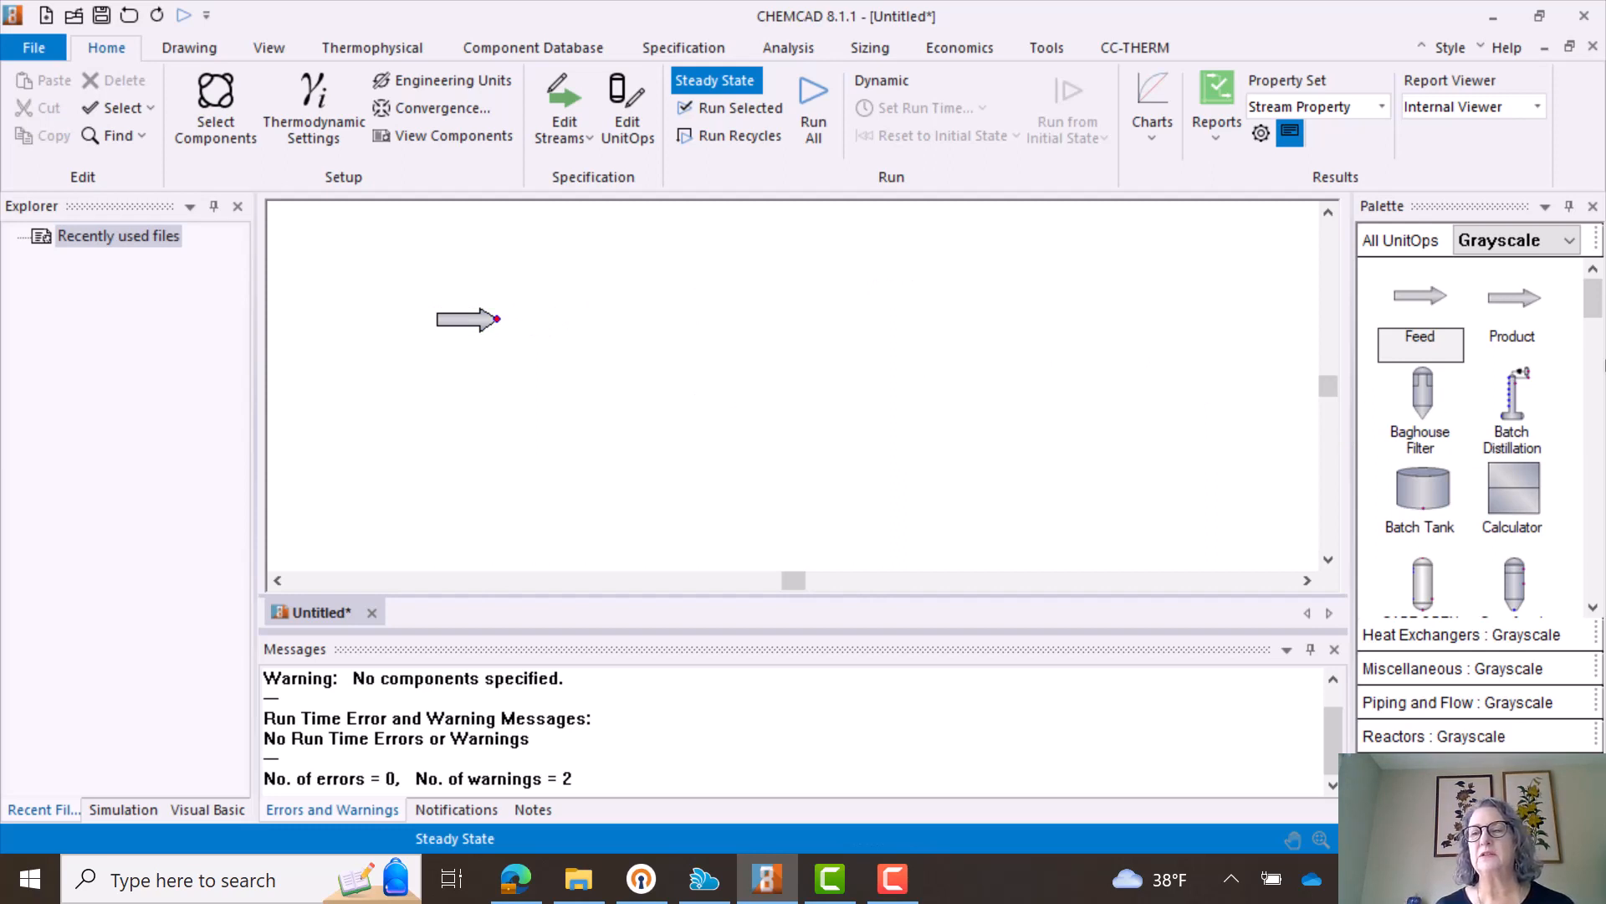
# - Place a Flash vessel on the flowsheet to the right of the feed arrow, aligned with it
pyautogui.moveTo(1594, 311); pyautogui.dragTo(1558, 428)
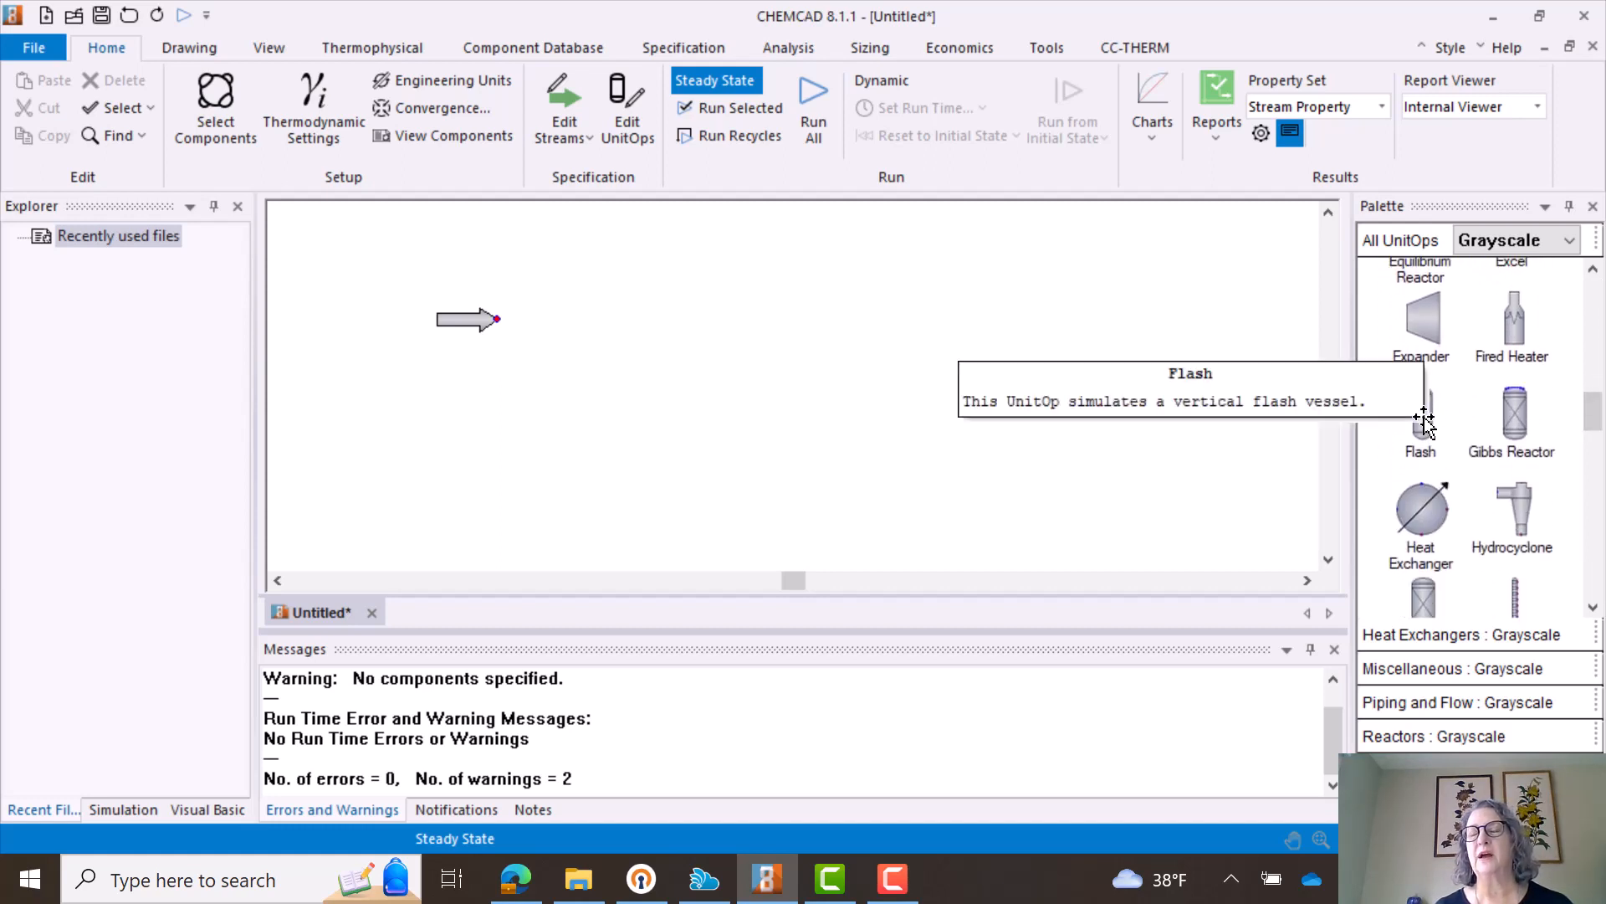
pyautogui.moveTo(1424, 419); pyautogui.dragTo(627, 282)
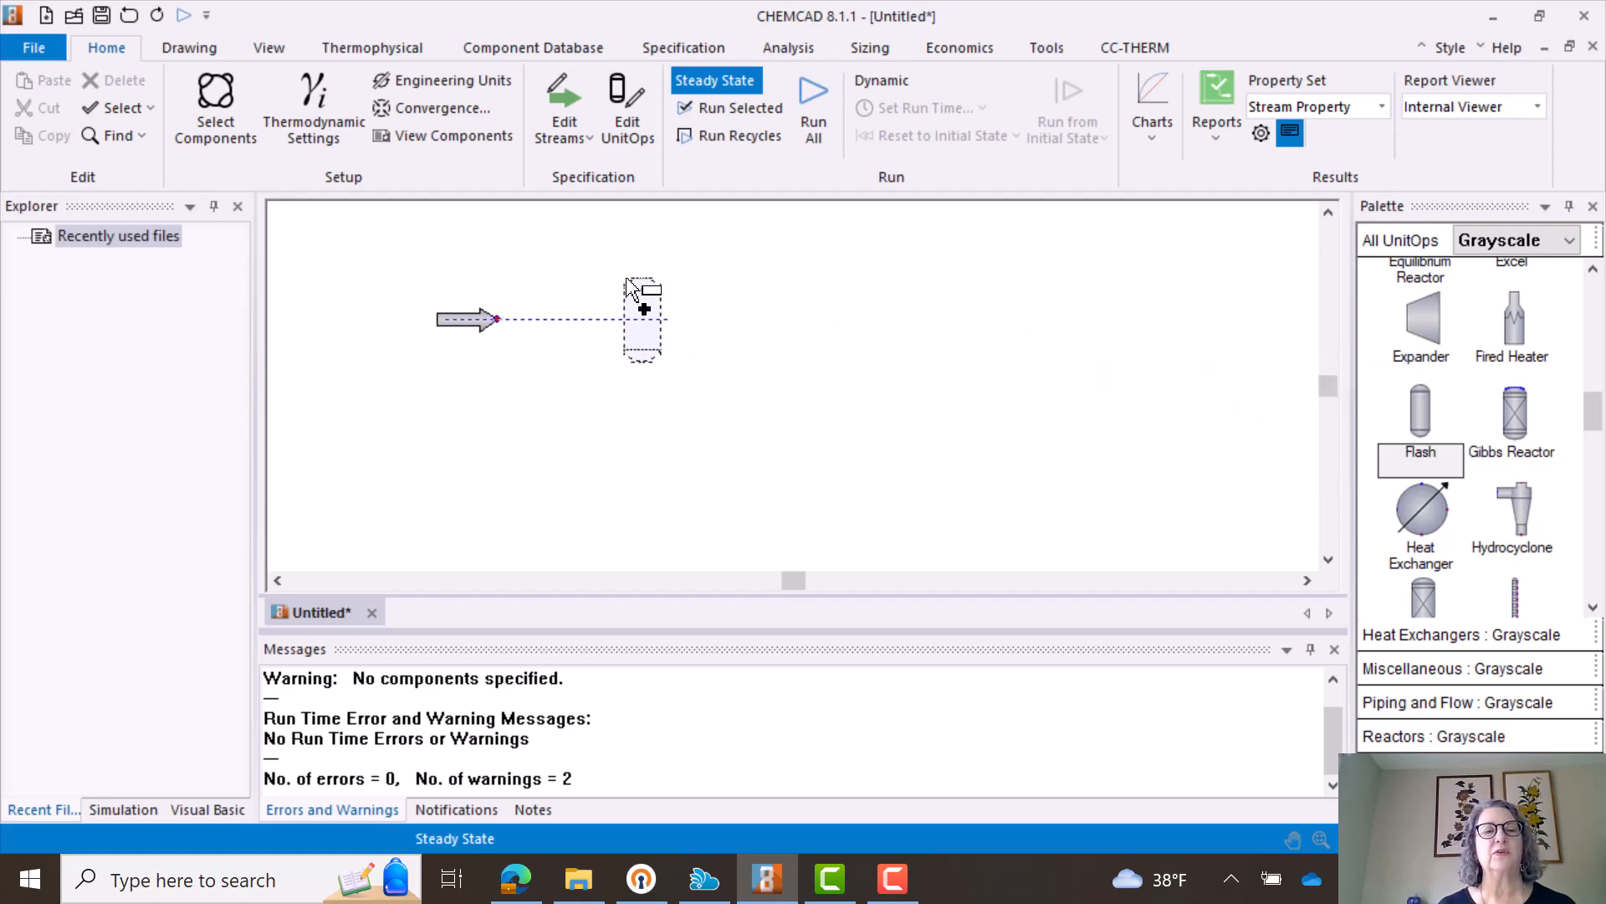
pyautogui.scroll(5, 950, 321)
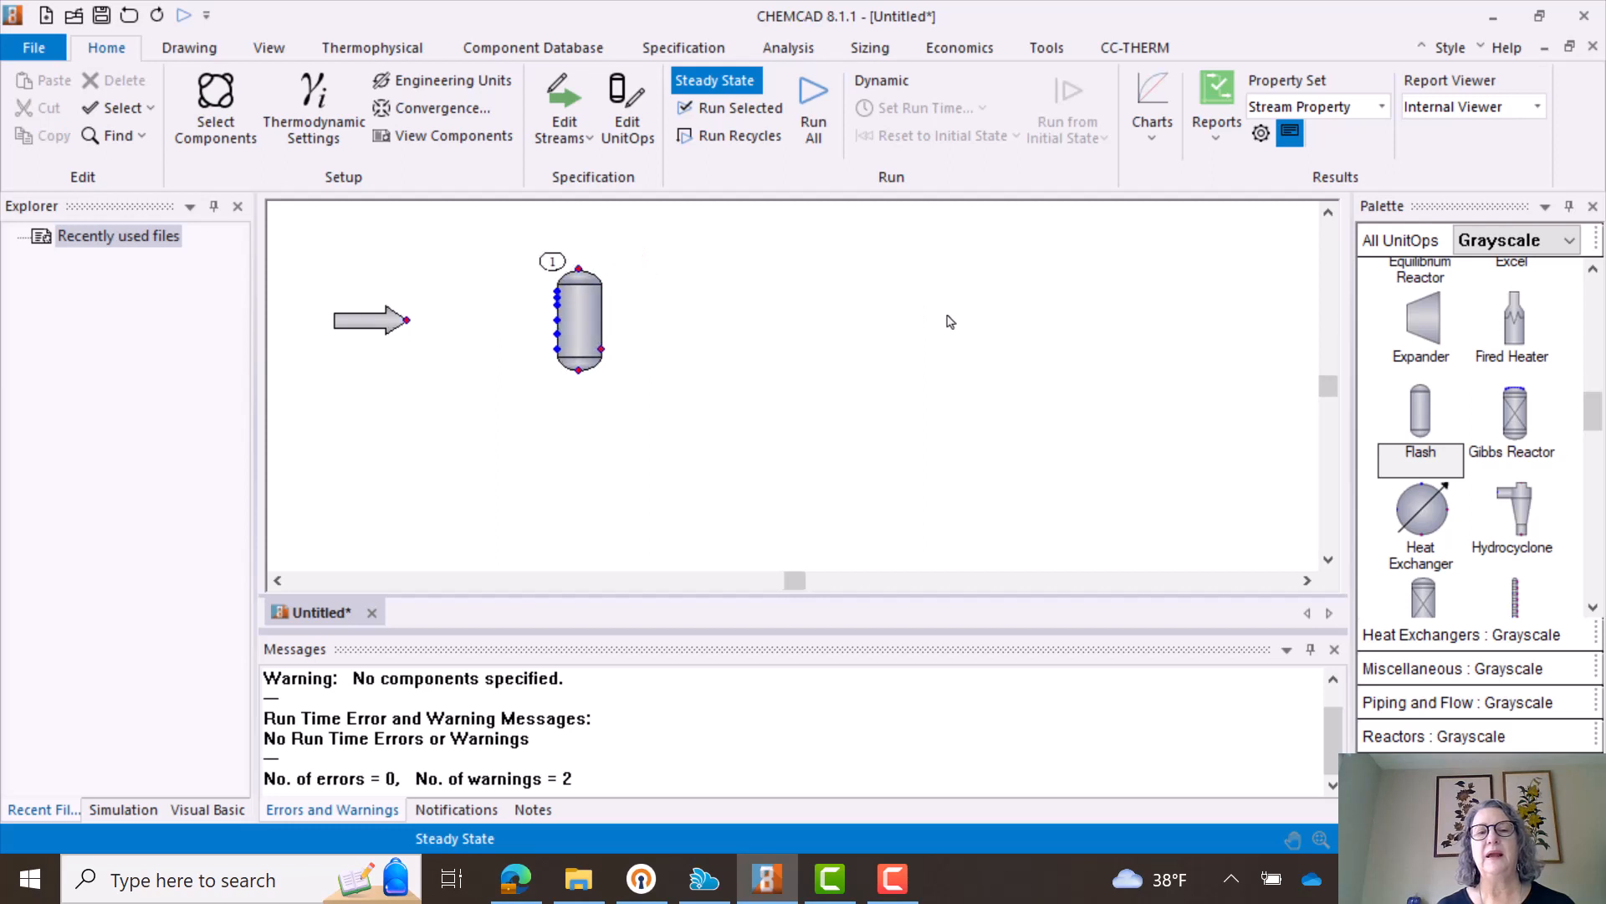
pyautogui.scroll(-5, 950, 322)
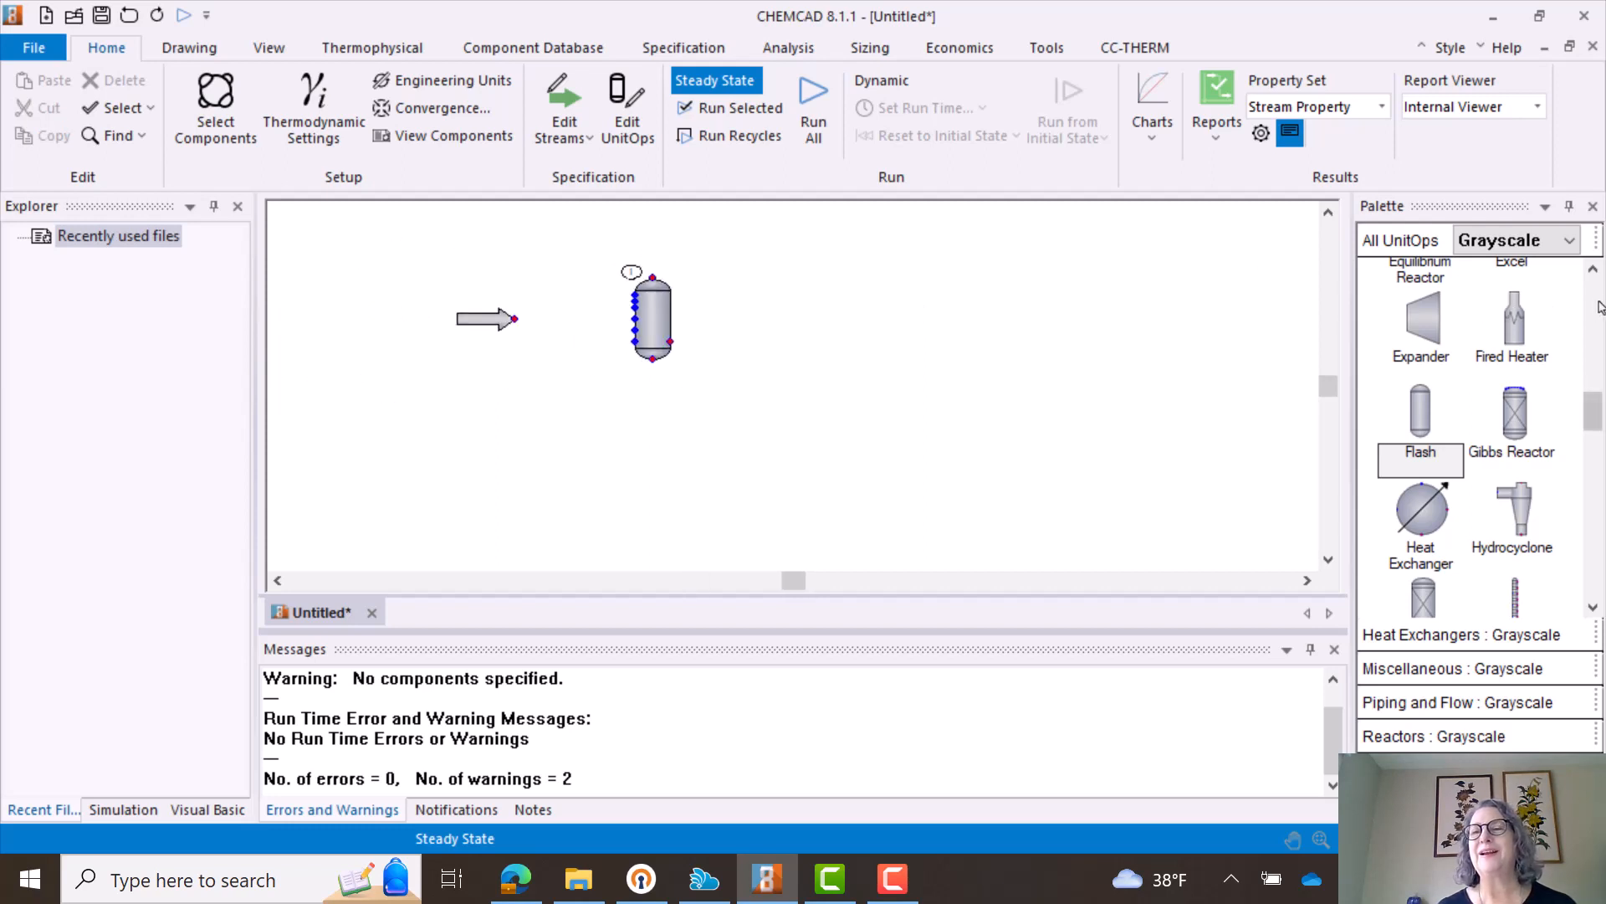
# - Place two Product arrows to the right of the flash vessel, one above and one vertically aligned below it, and deselect them
pyautogui.click(1593, 270)
pyautogui.scroll(5, 1595, 273)
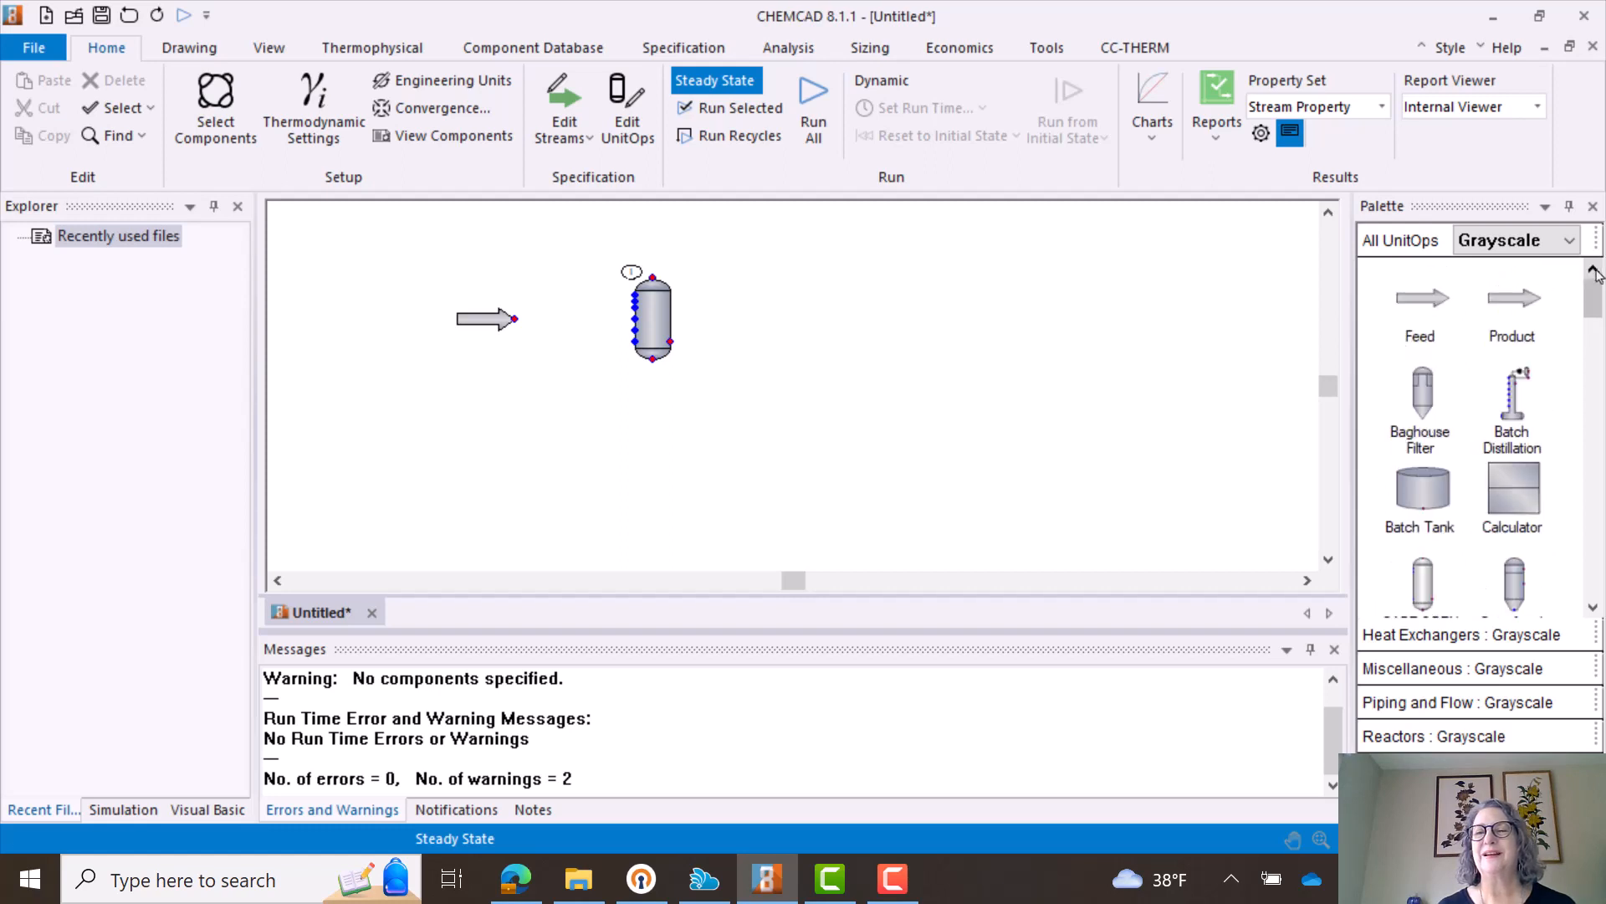
pyautogui.click(1519, 303)
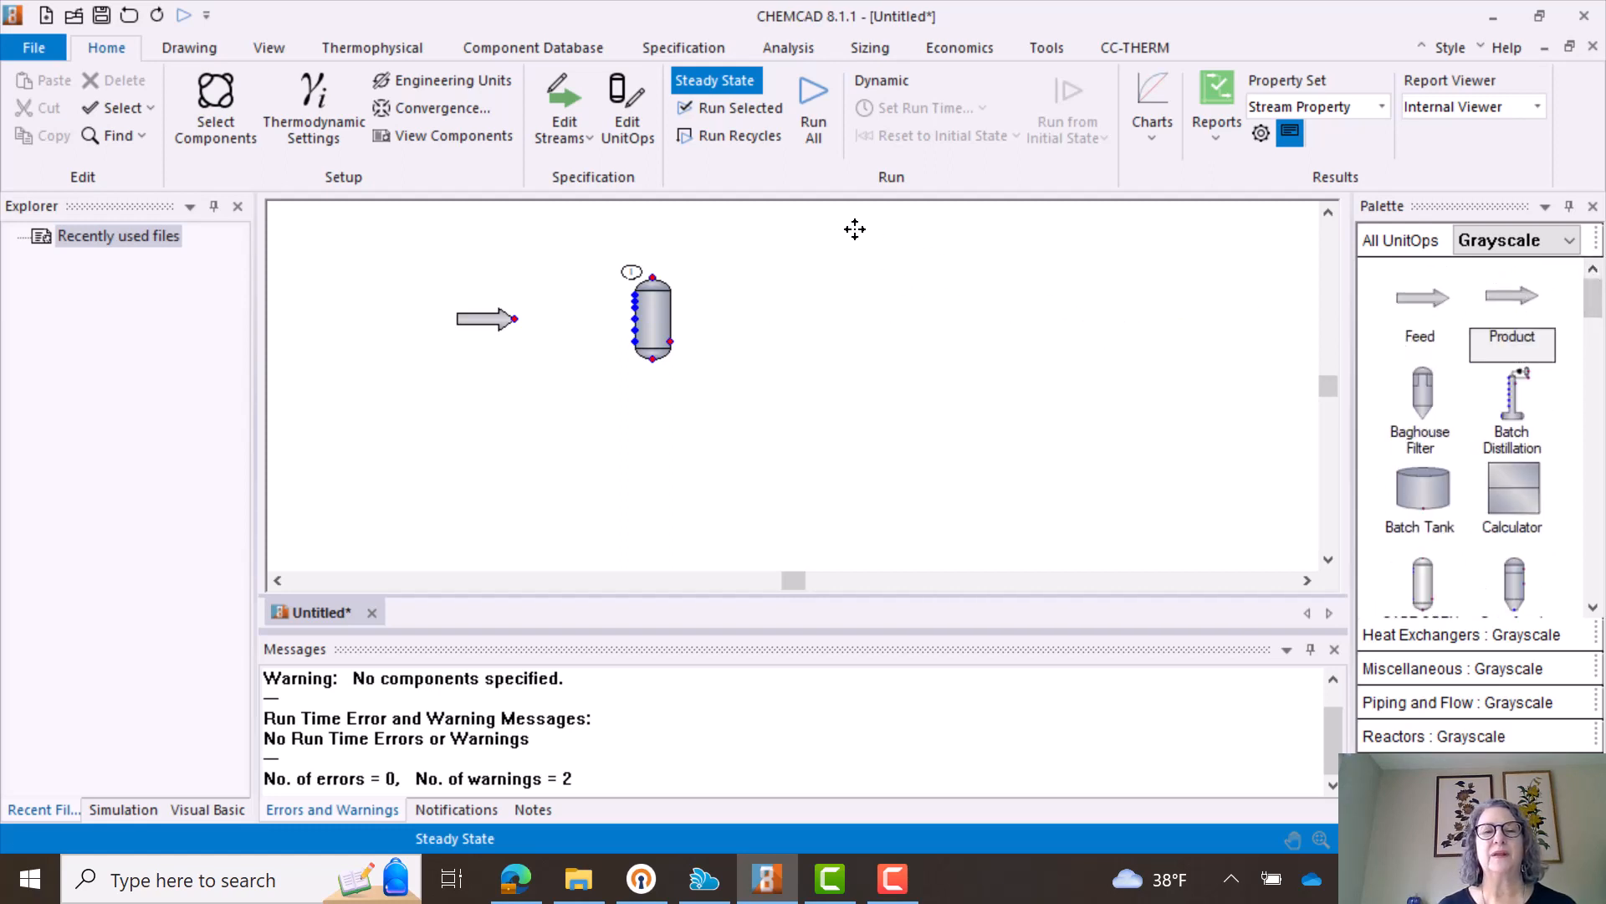
pyautogui.click(747, 243)
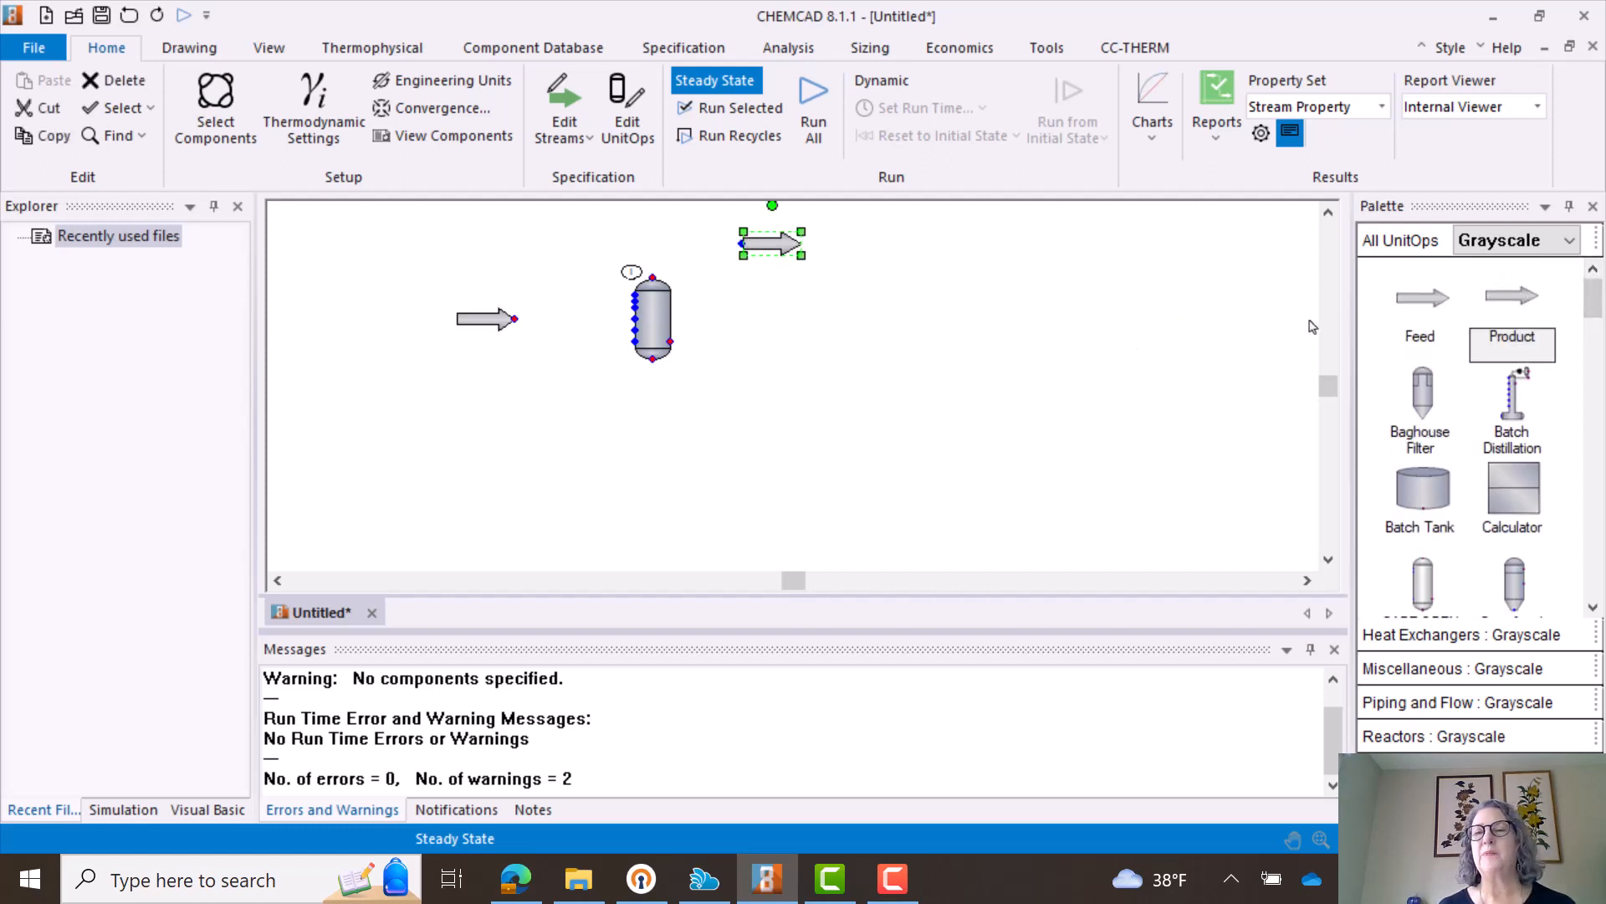
pyautogui.click(1518, 307)
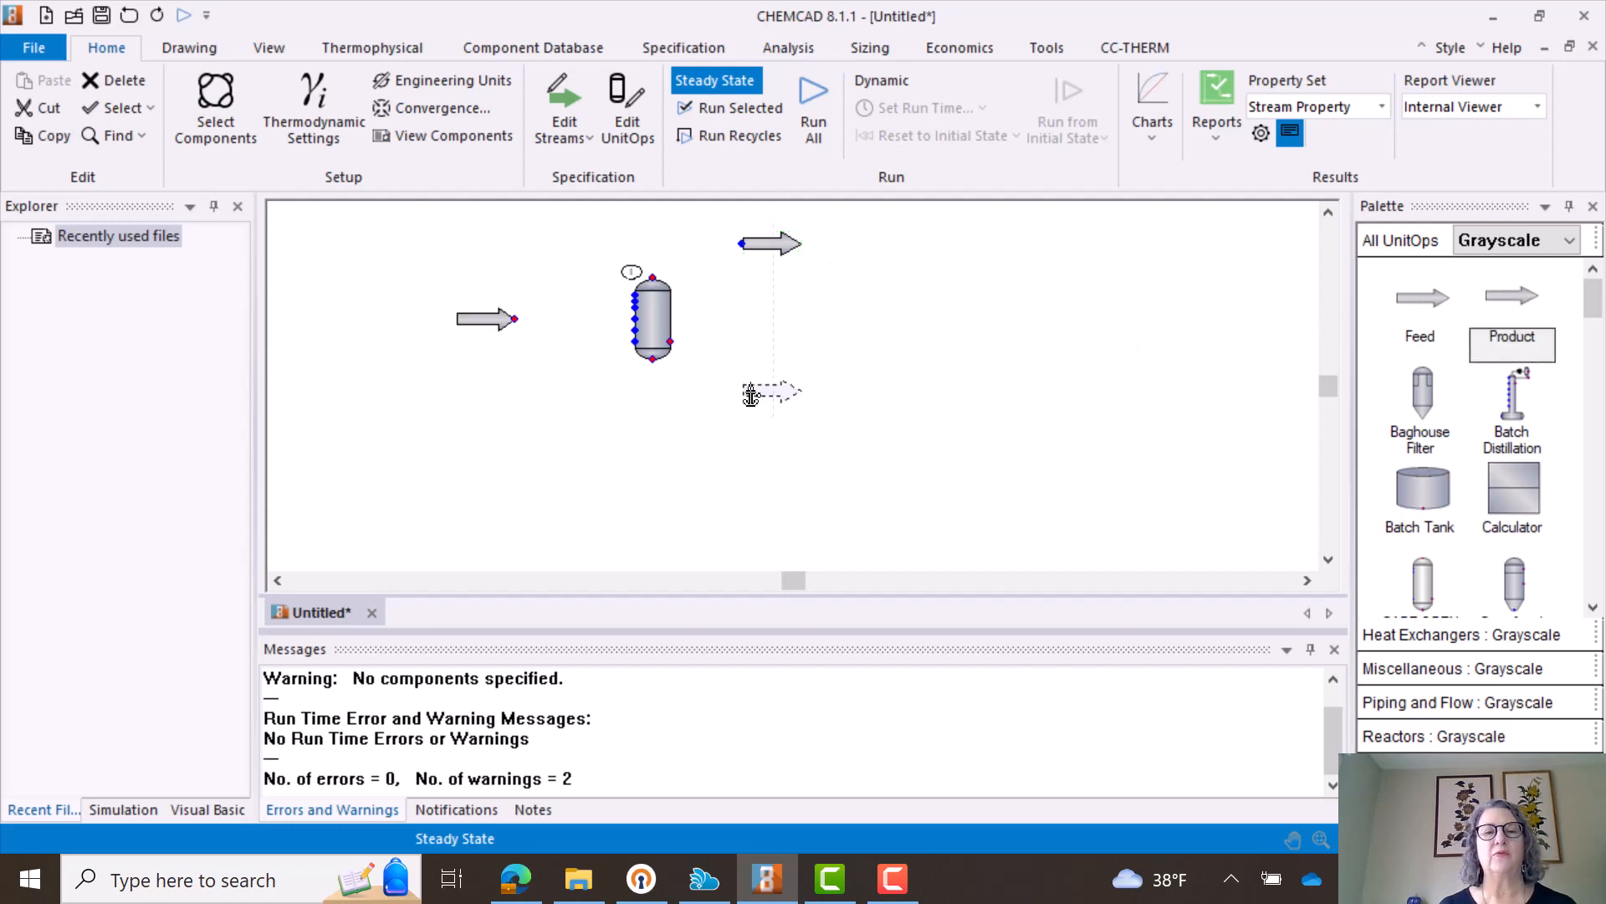
pyautogui.click(756, 393)
pyautogui.click(914, 475)
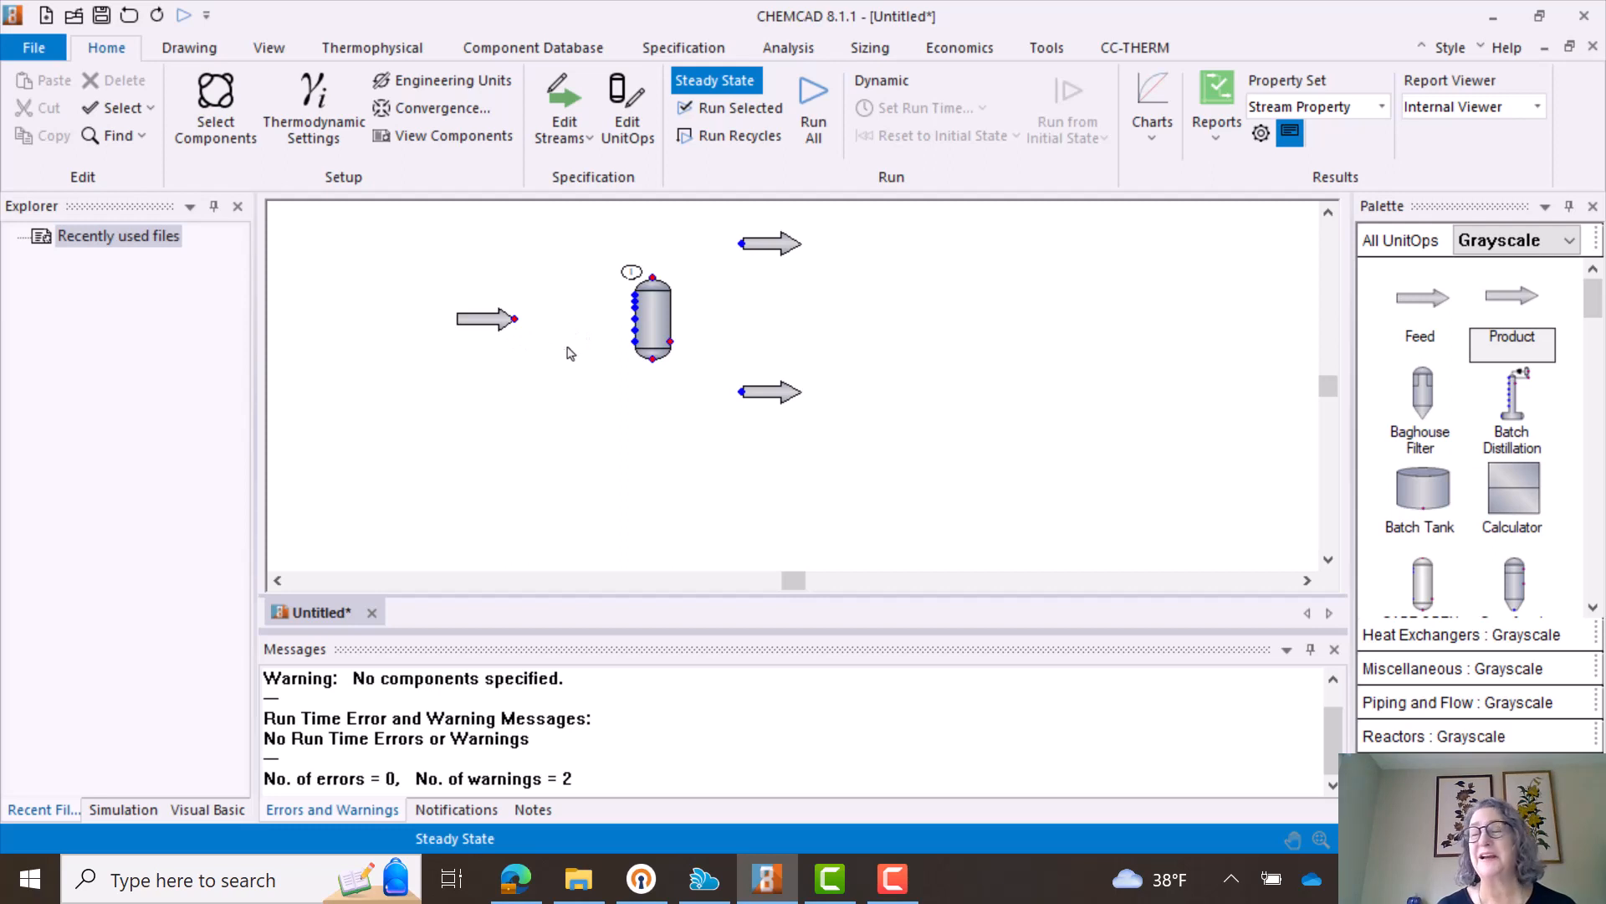
# - Connect the feed arrow to the flash vessel's side inlet and the vessel's top outlet to the upper product arrow
pyautogui.click(514, 320)
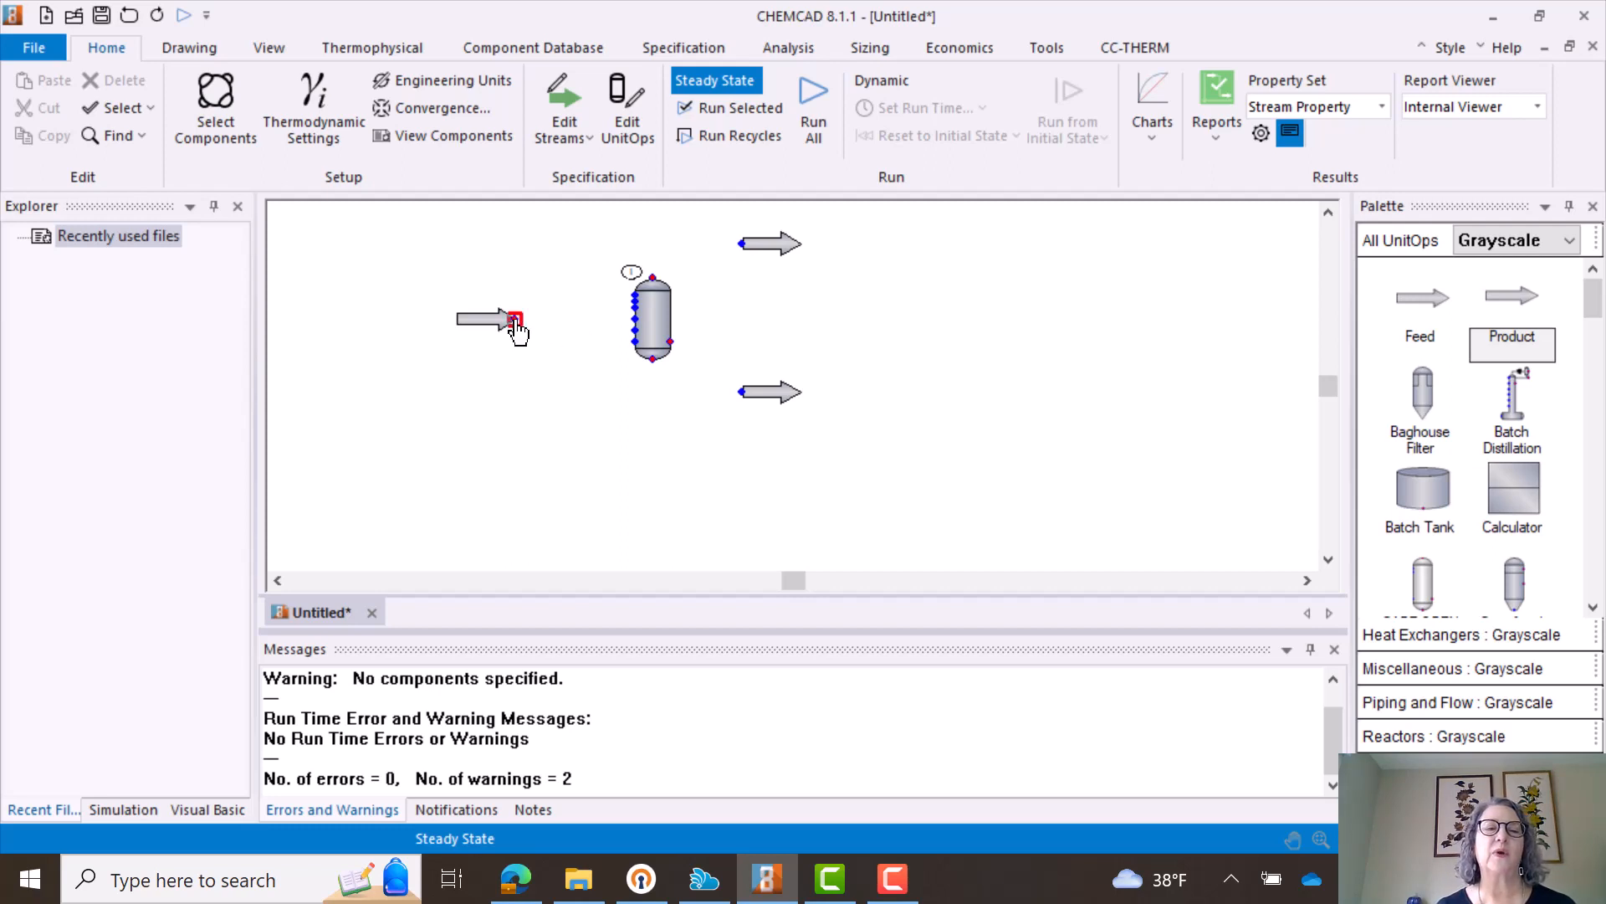
pyautogui.click(636, 326)
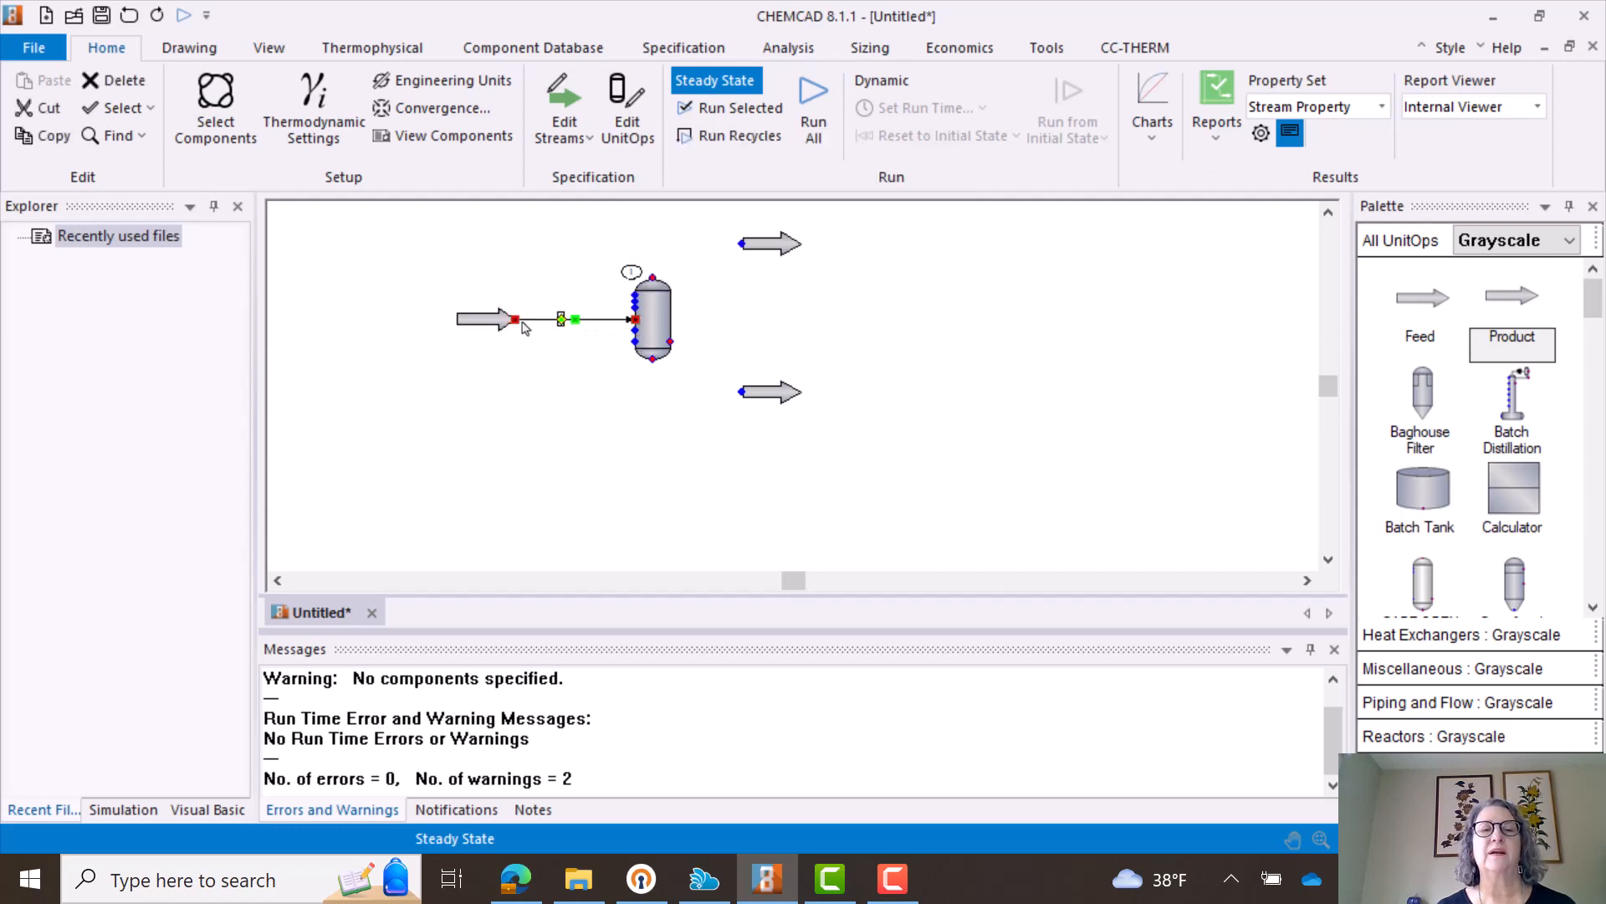
pyautogui.click(654, 278)
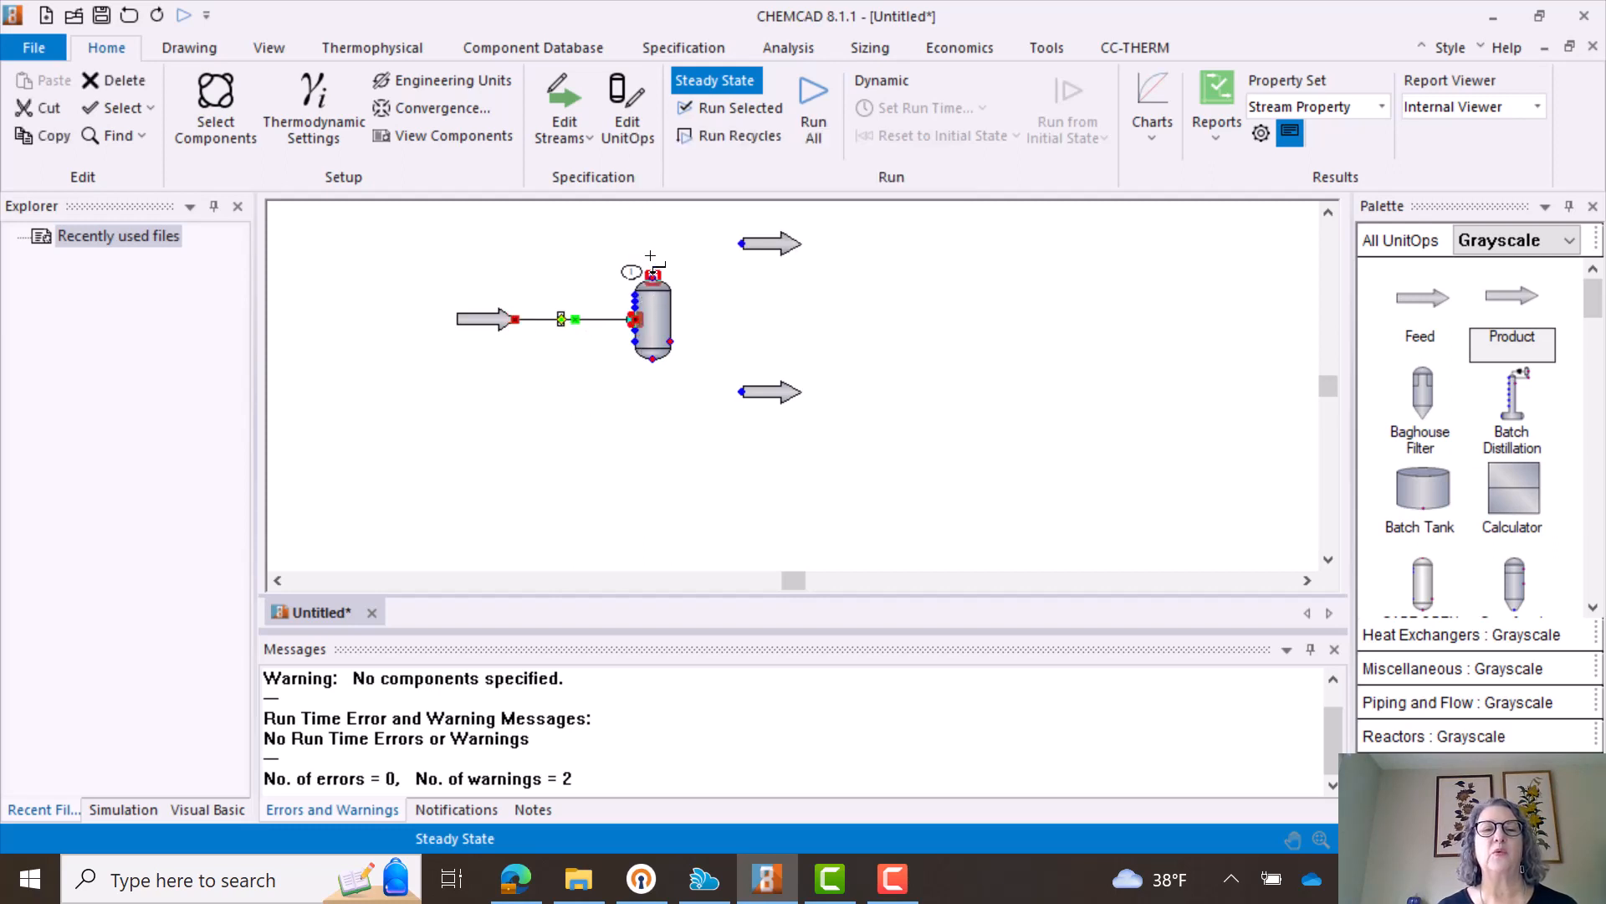
pyautogui.click(741, 244)
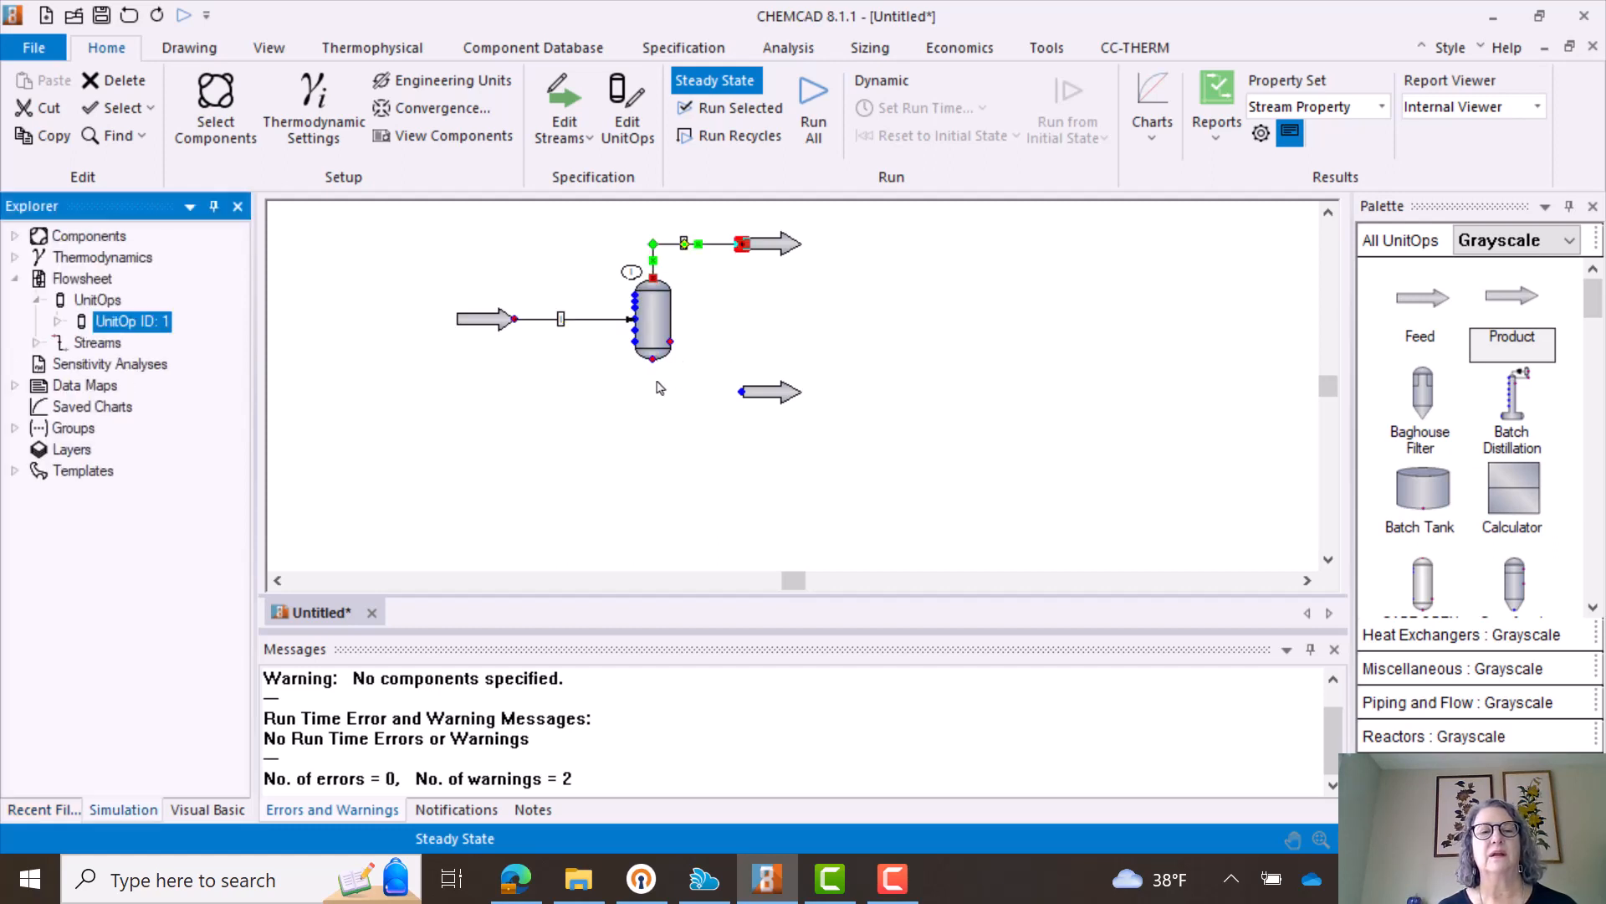
pyautogui.click(638, 408)
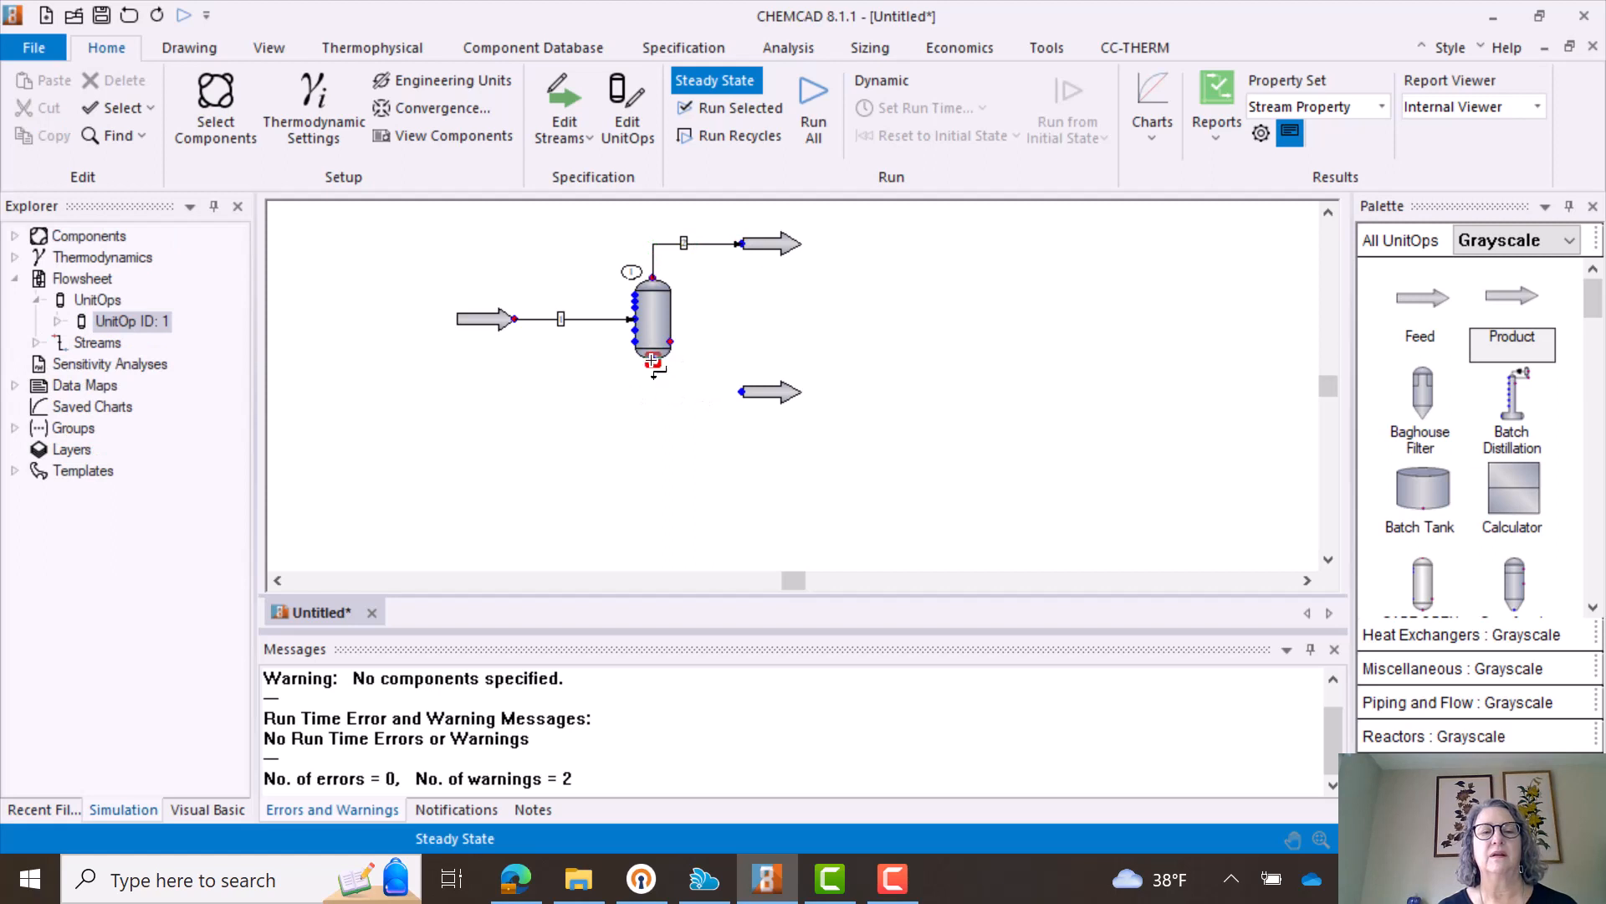
# - Connect the flash vessel's bottom outlet to the lower product arrow and deselect the stream
pyautogui.click(653, 359)
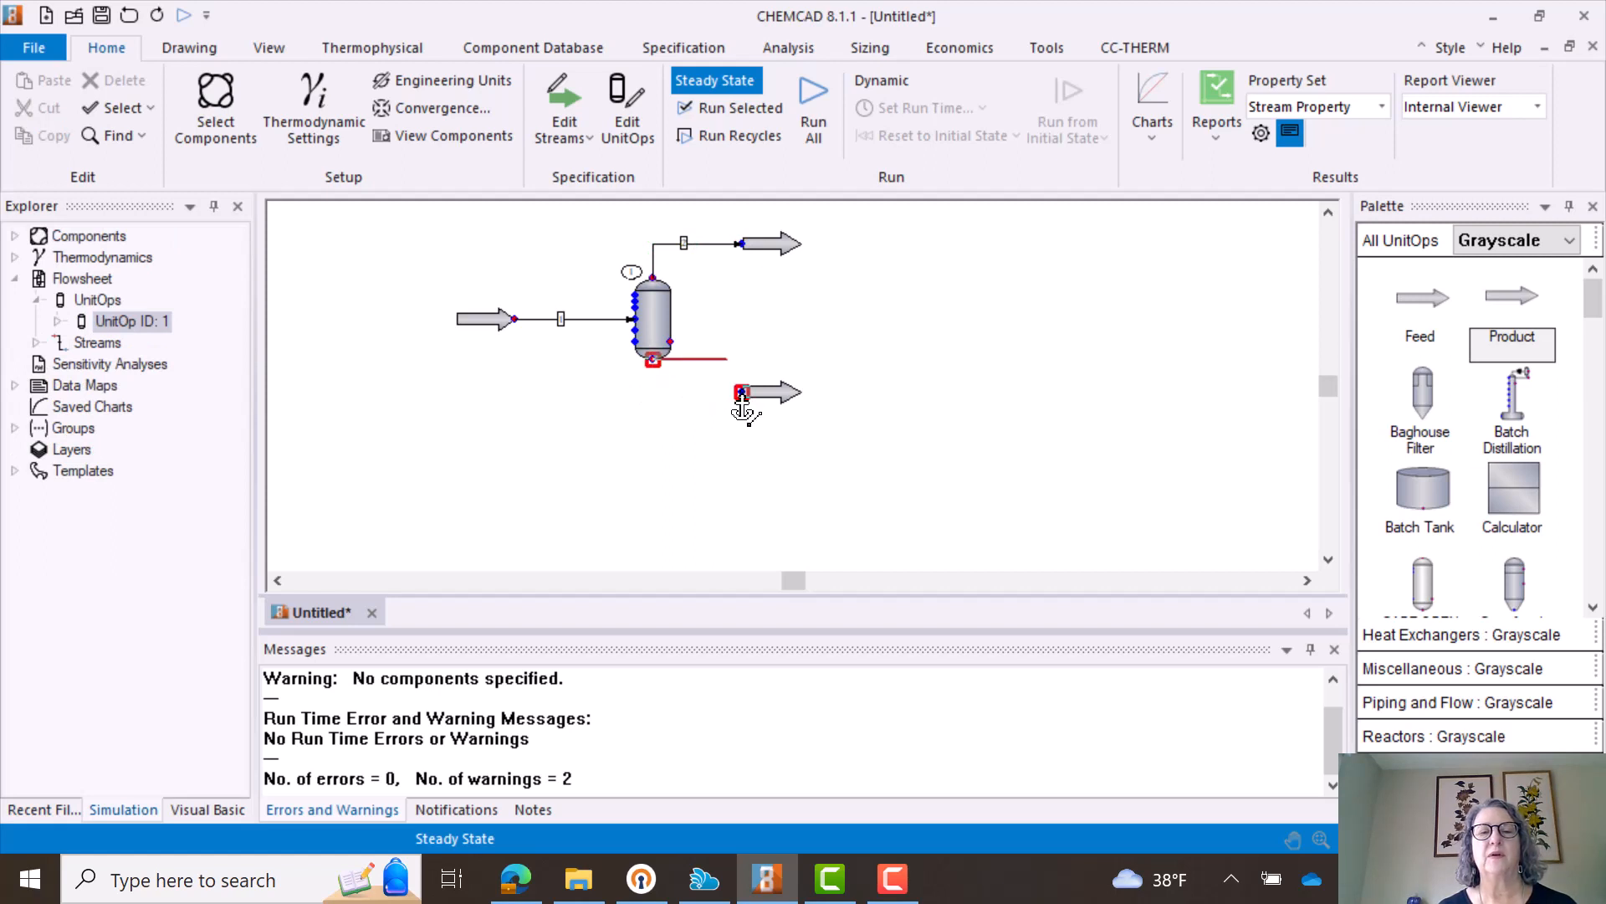
pyautogui.click(742, 392)
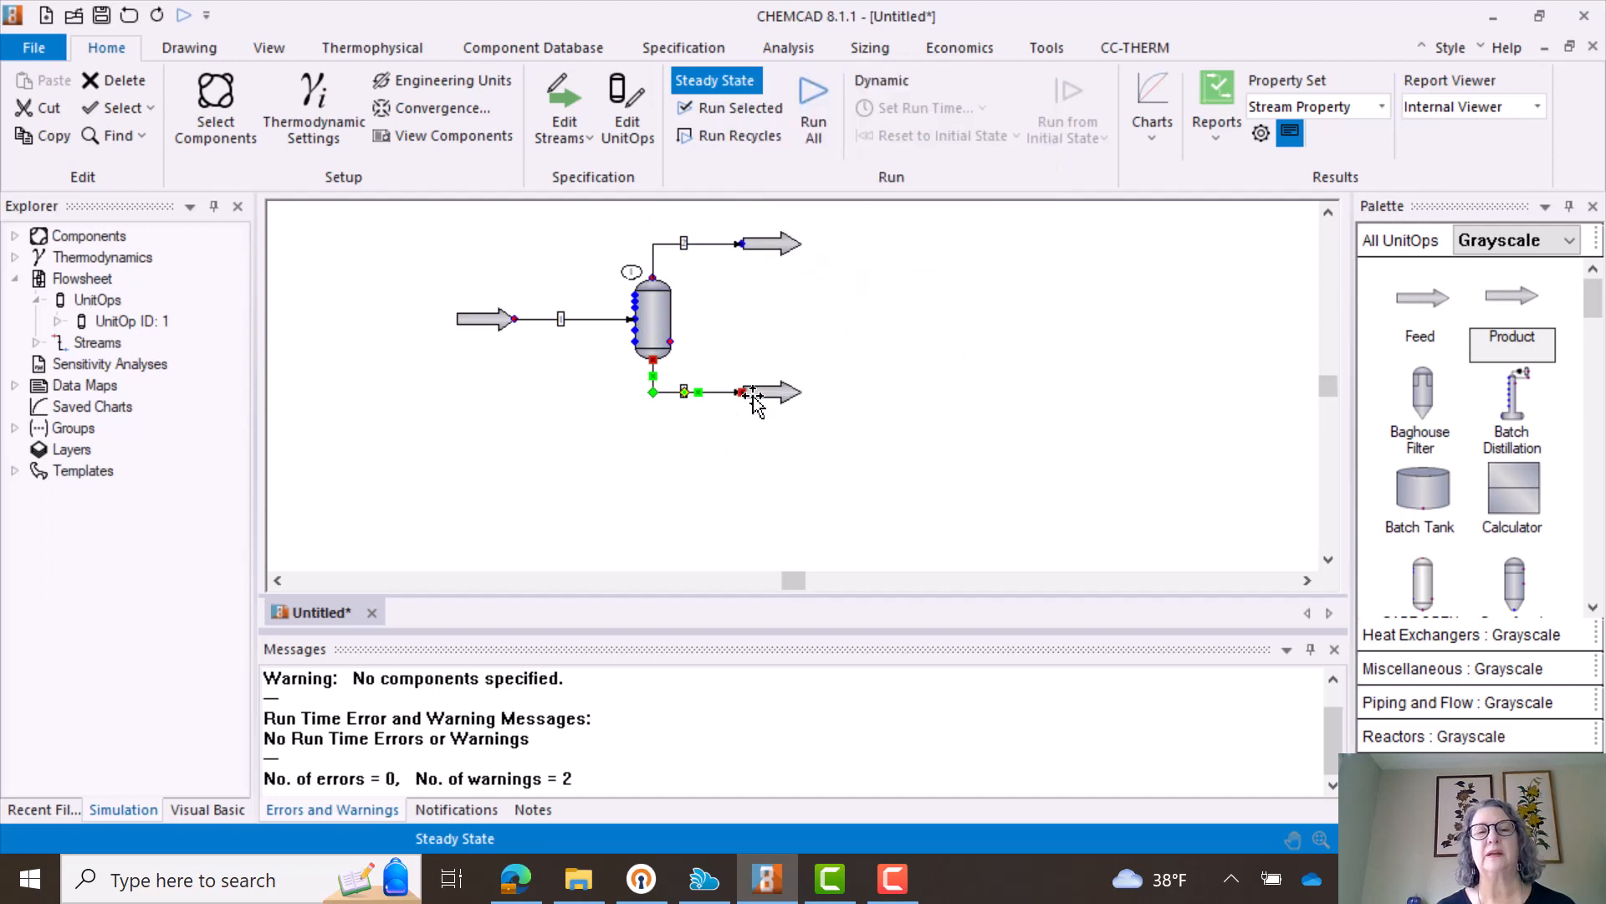
pyautogui.click(665, 506)
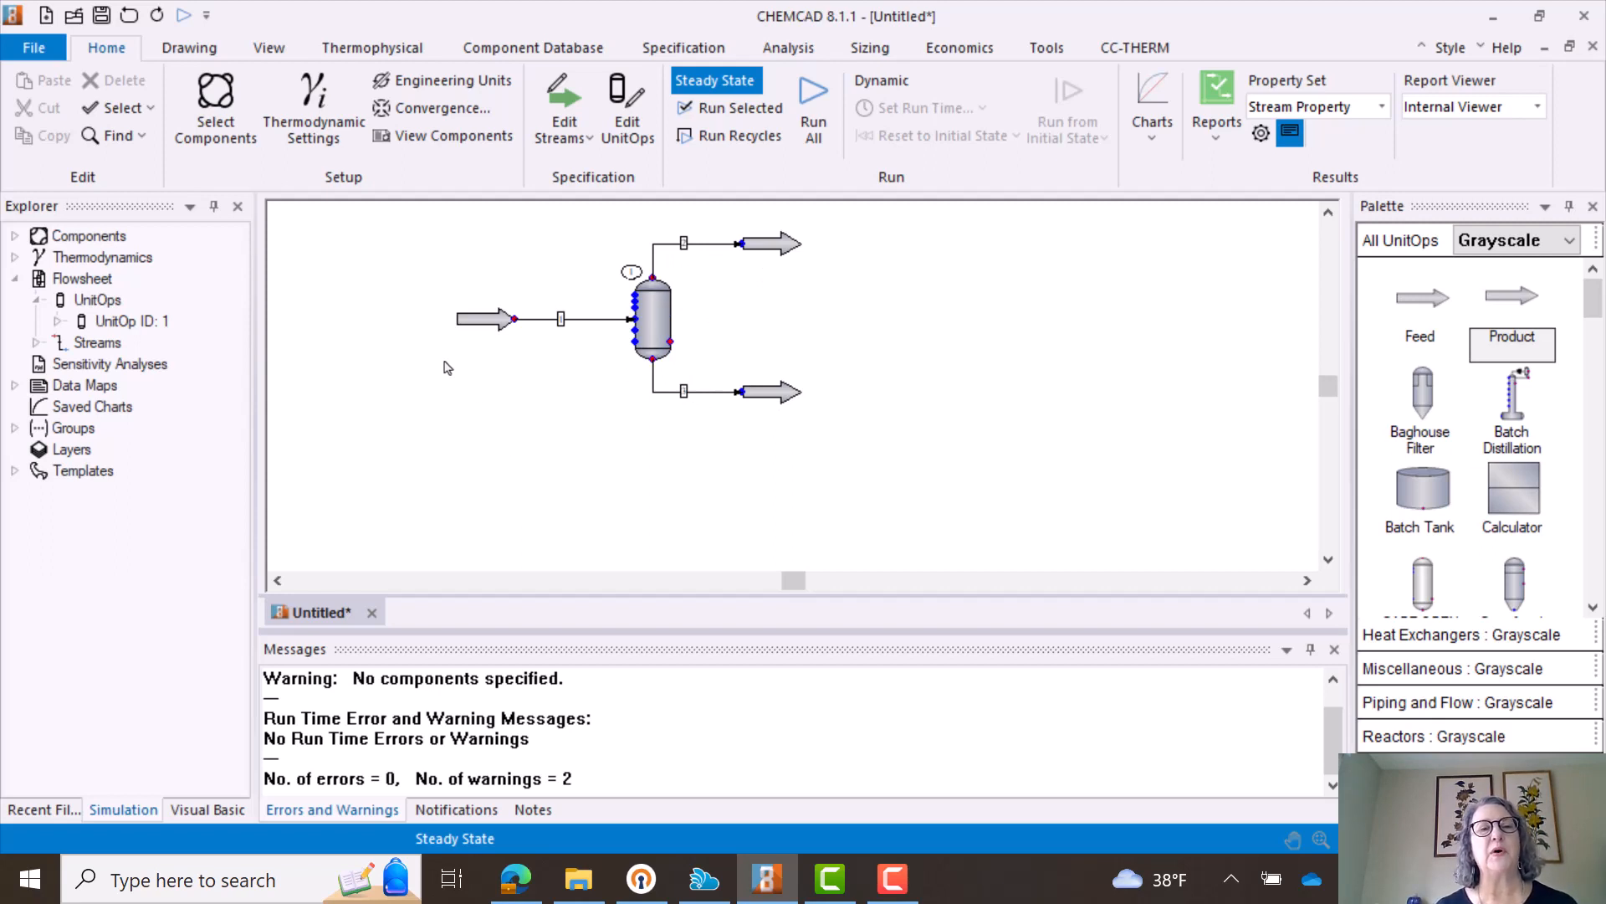
# - Open the component selection for the simulation, search for ethanol and add Ethanol to the selected components
pyautogui.click(207, 133)
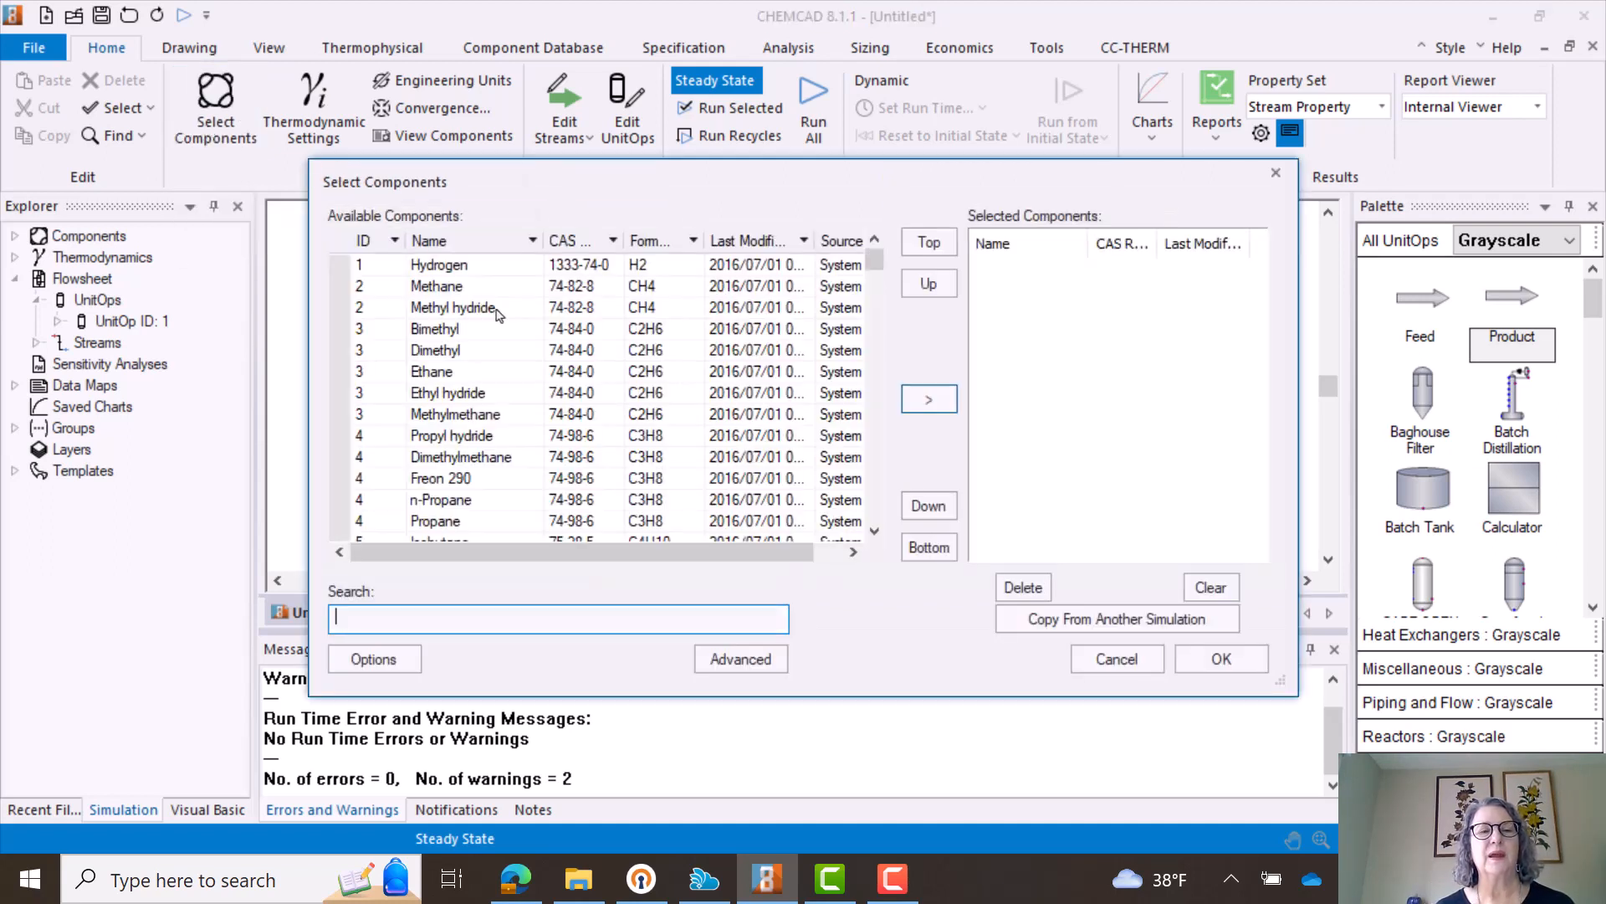
pyautogui.click(495, 309)
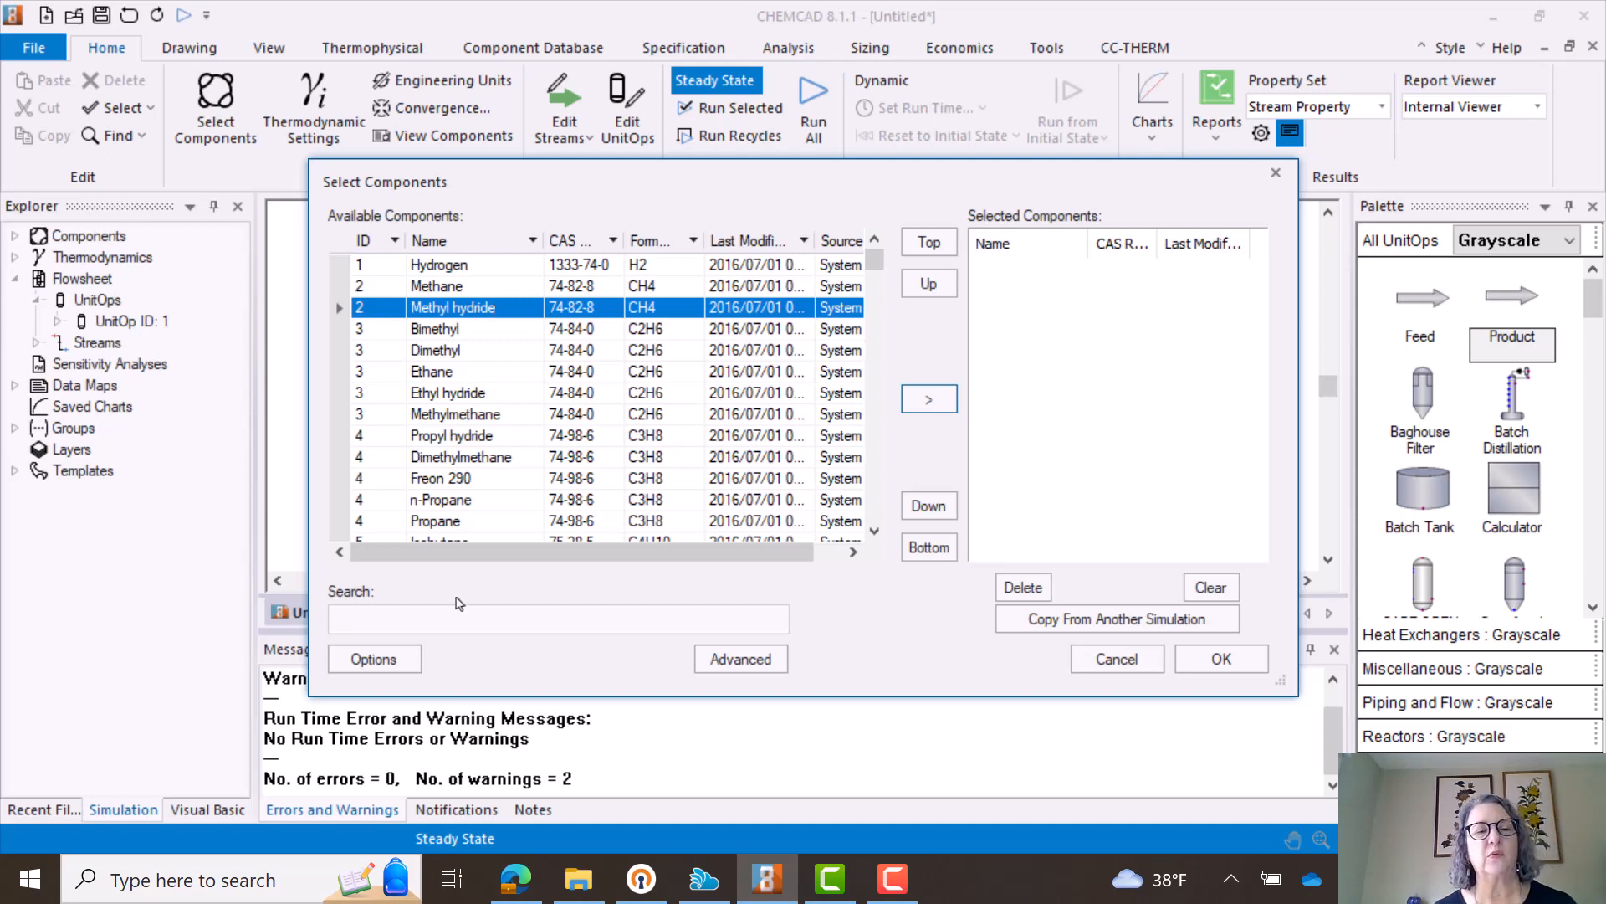
pyautogui.click(420, 615)
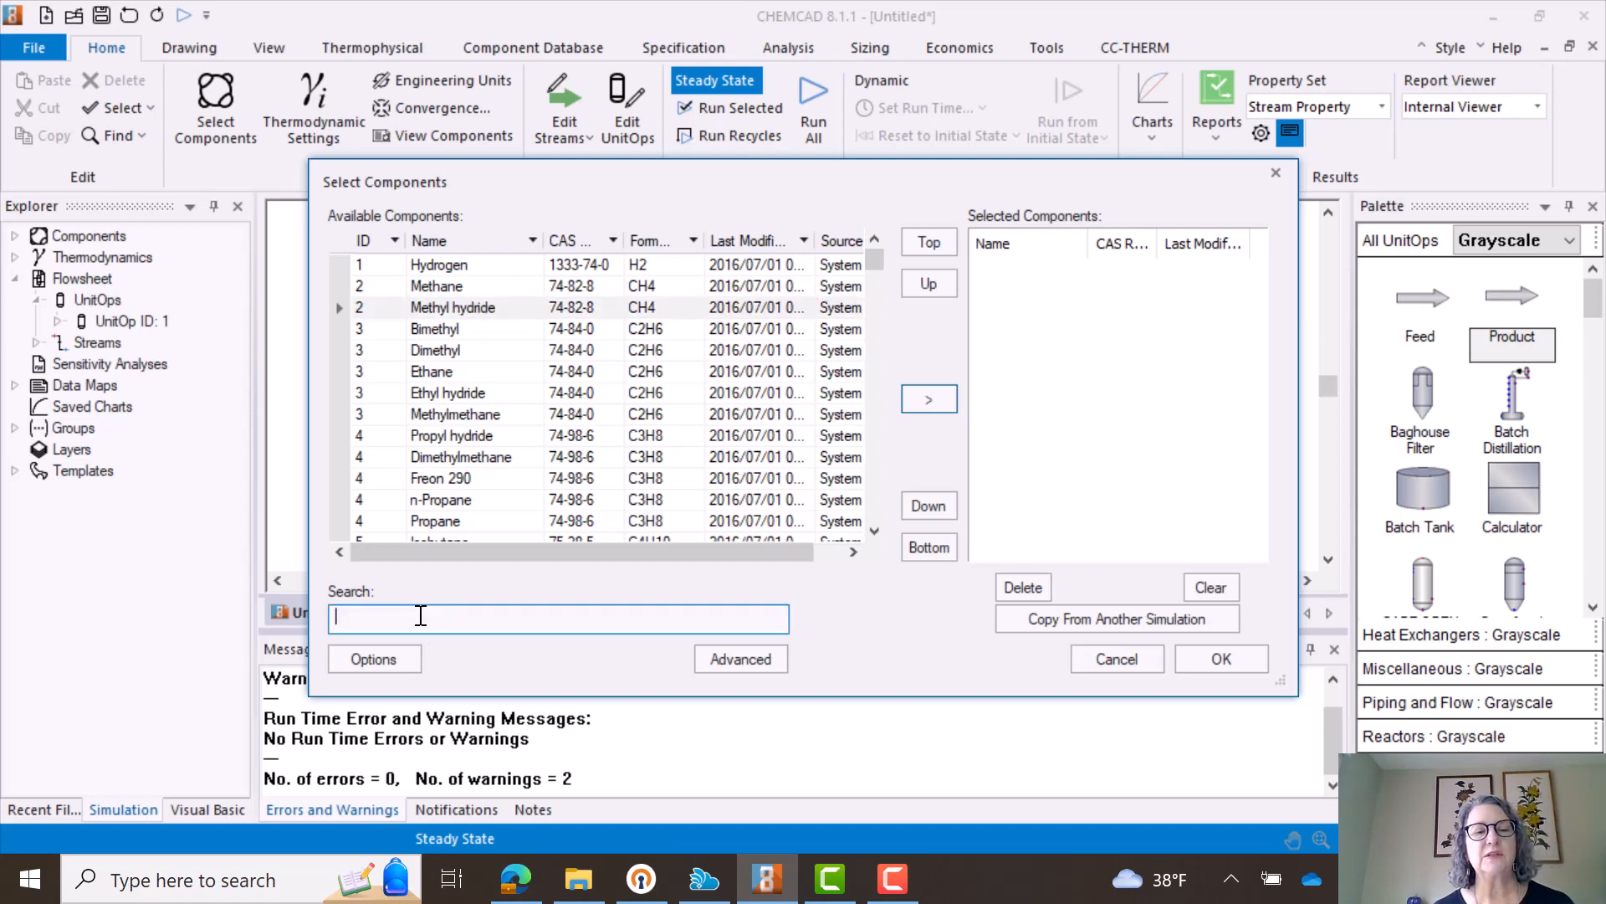
pyautogui.write('ethano')
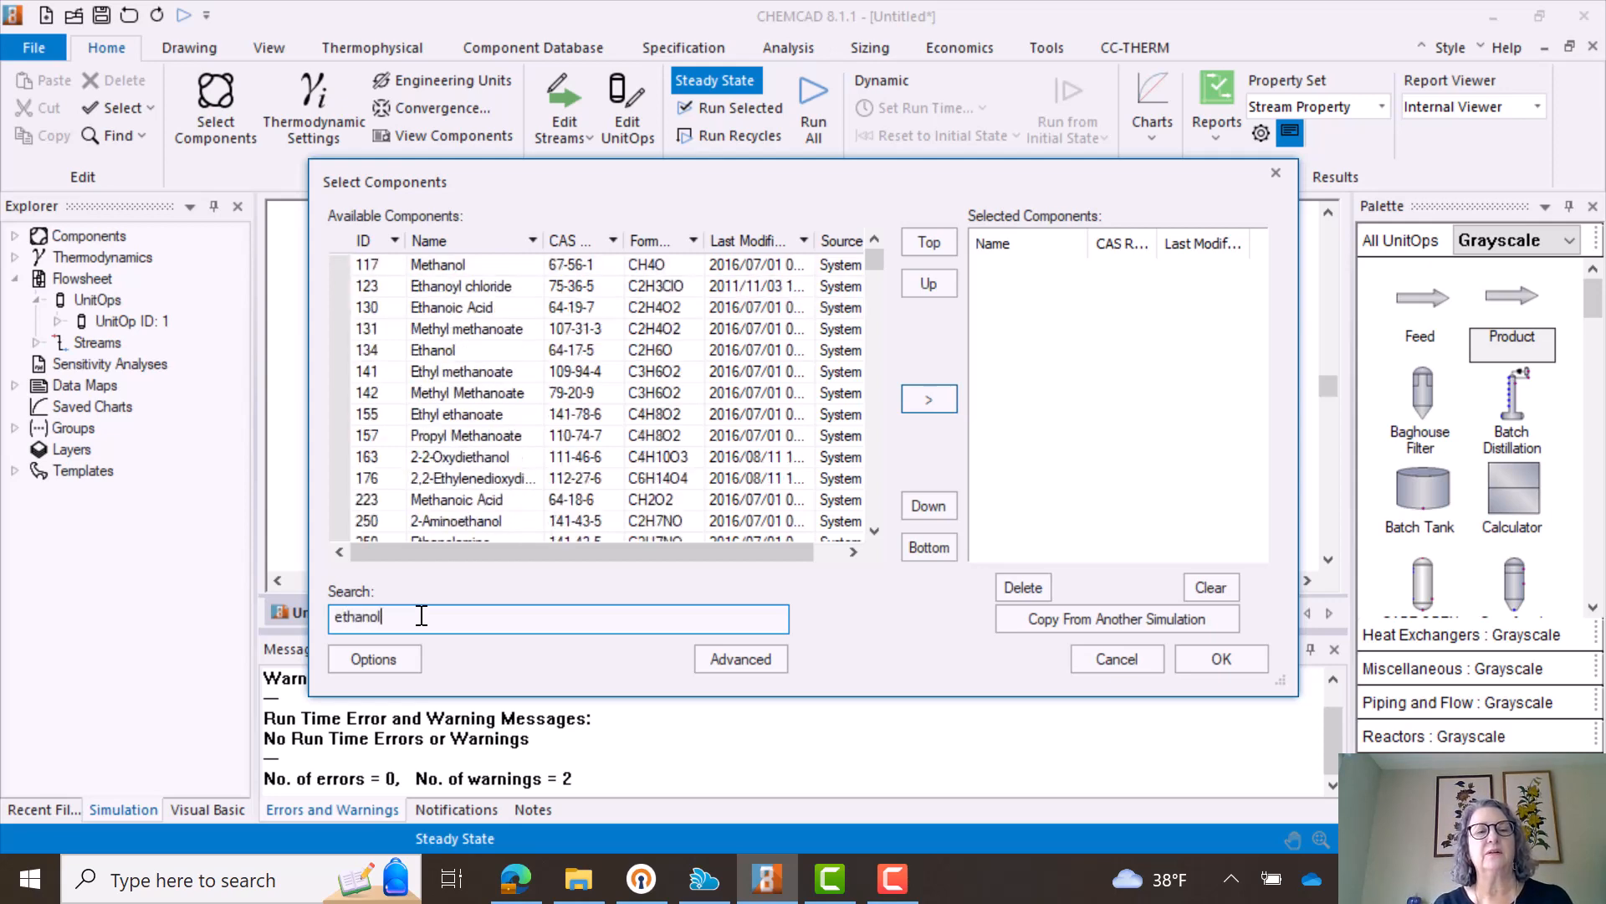
pyautogui.write('l')
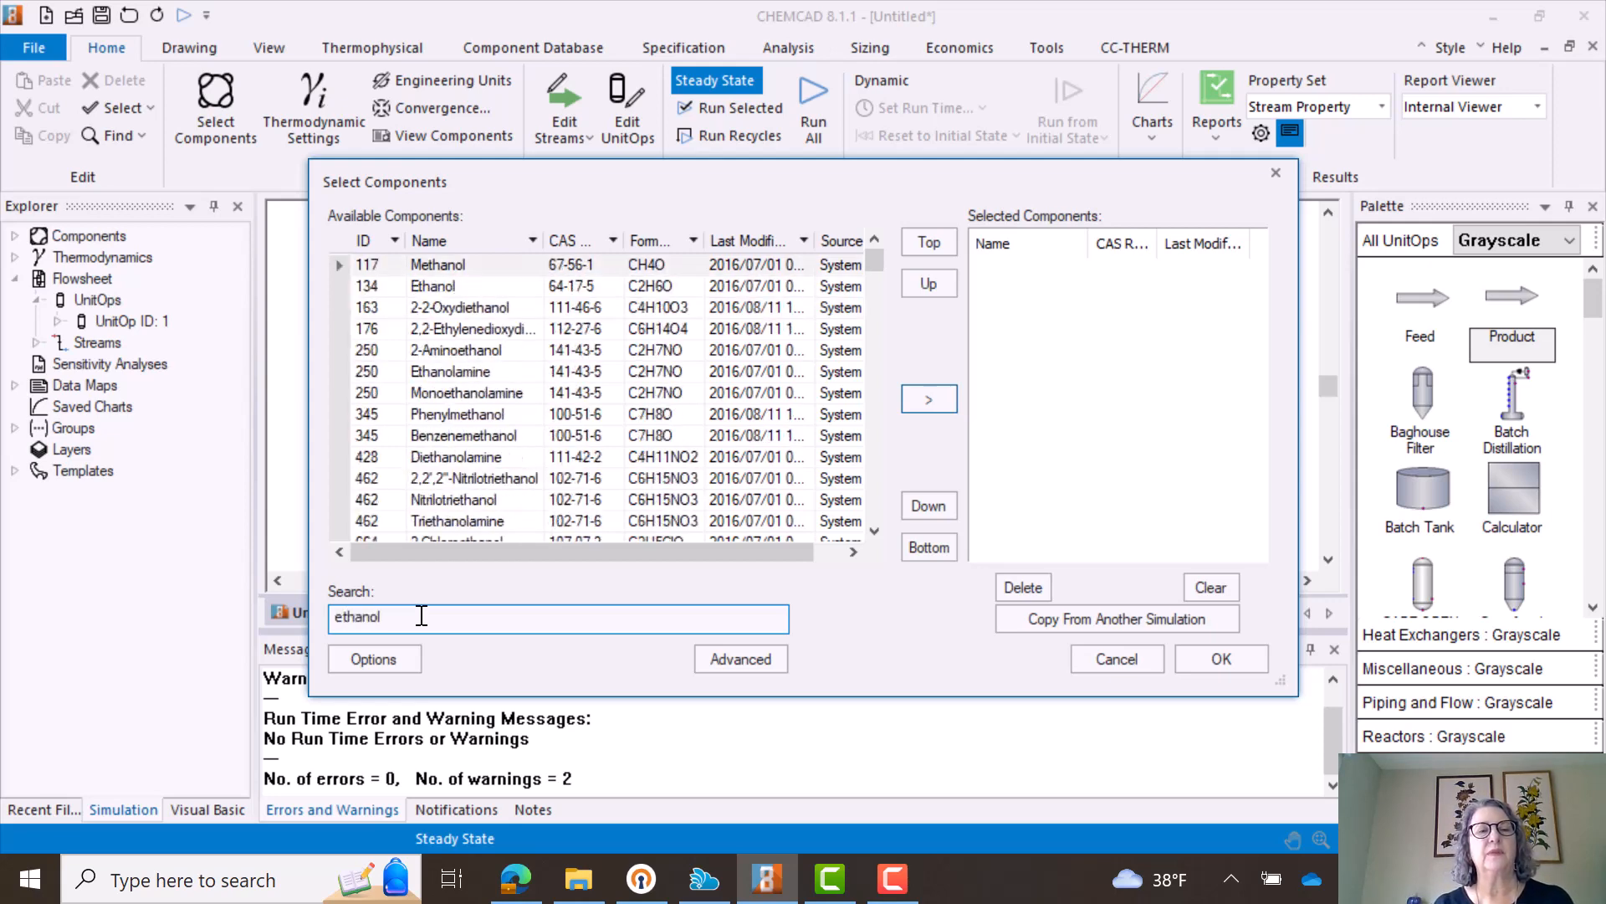
pyautogui.click(425, 289)
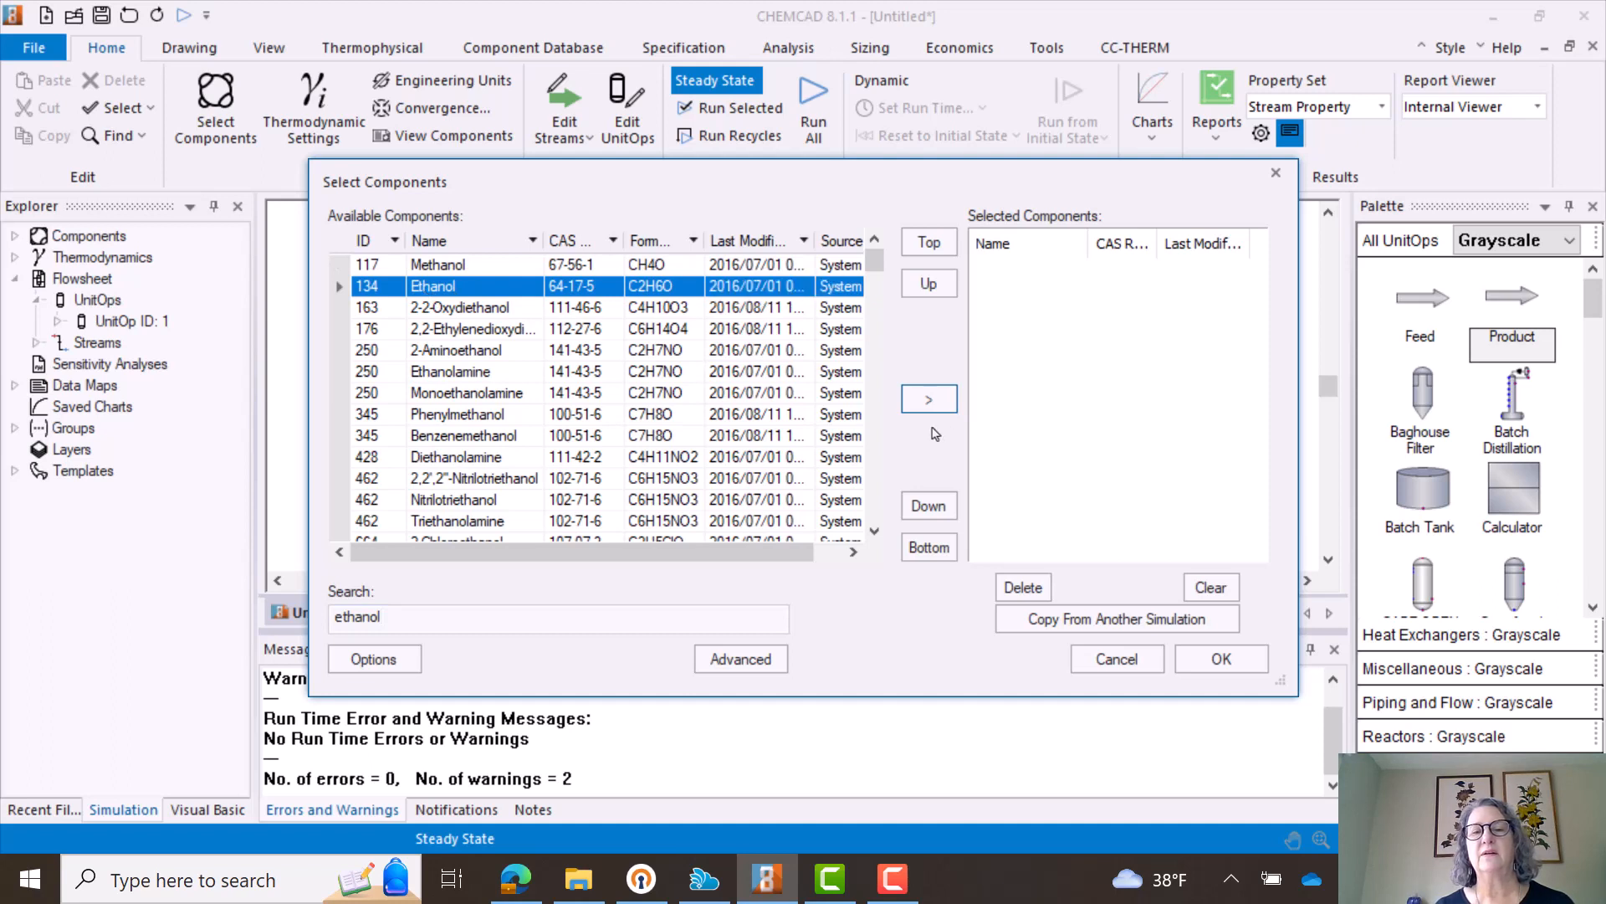
pyautogui.click(943, 404)
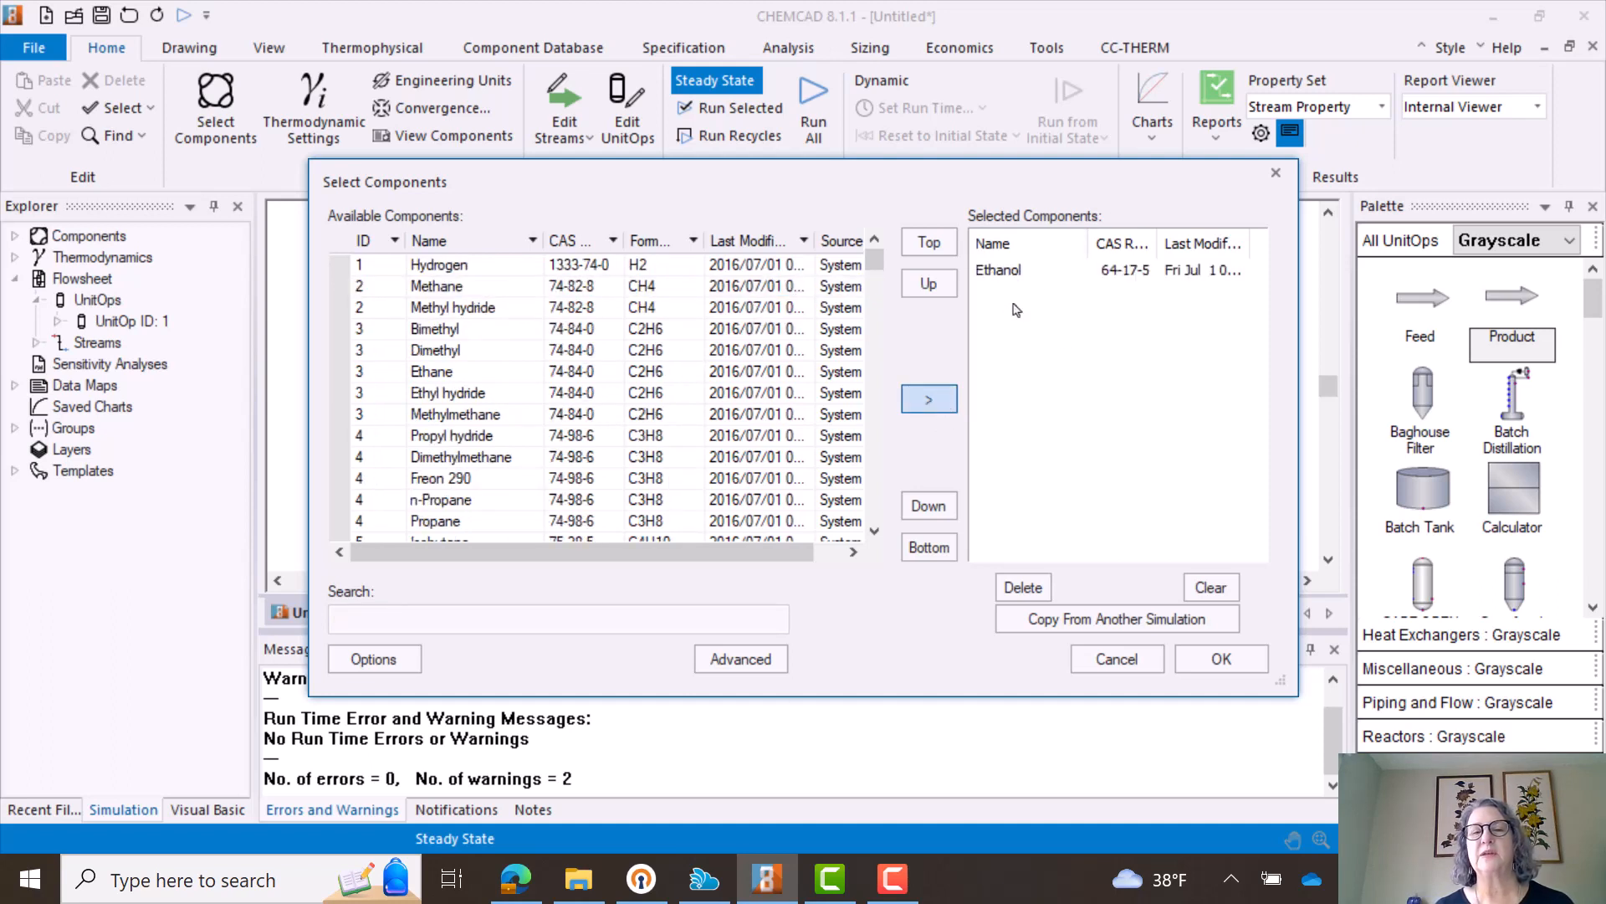
# - Search for water, add Water to the selected components and confirm the component list
pyautogui.click(432, 616)
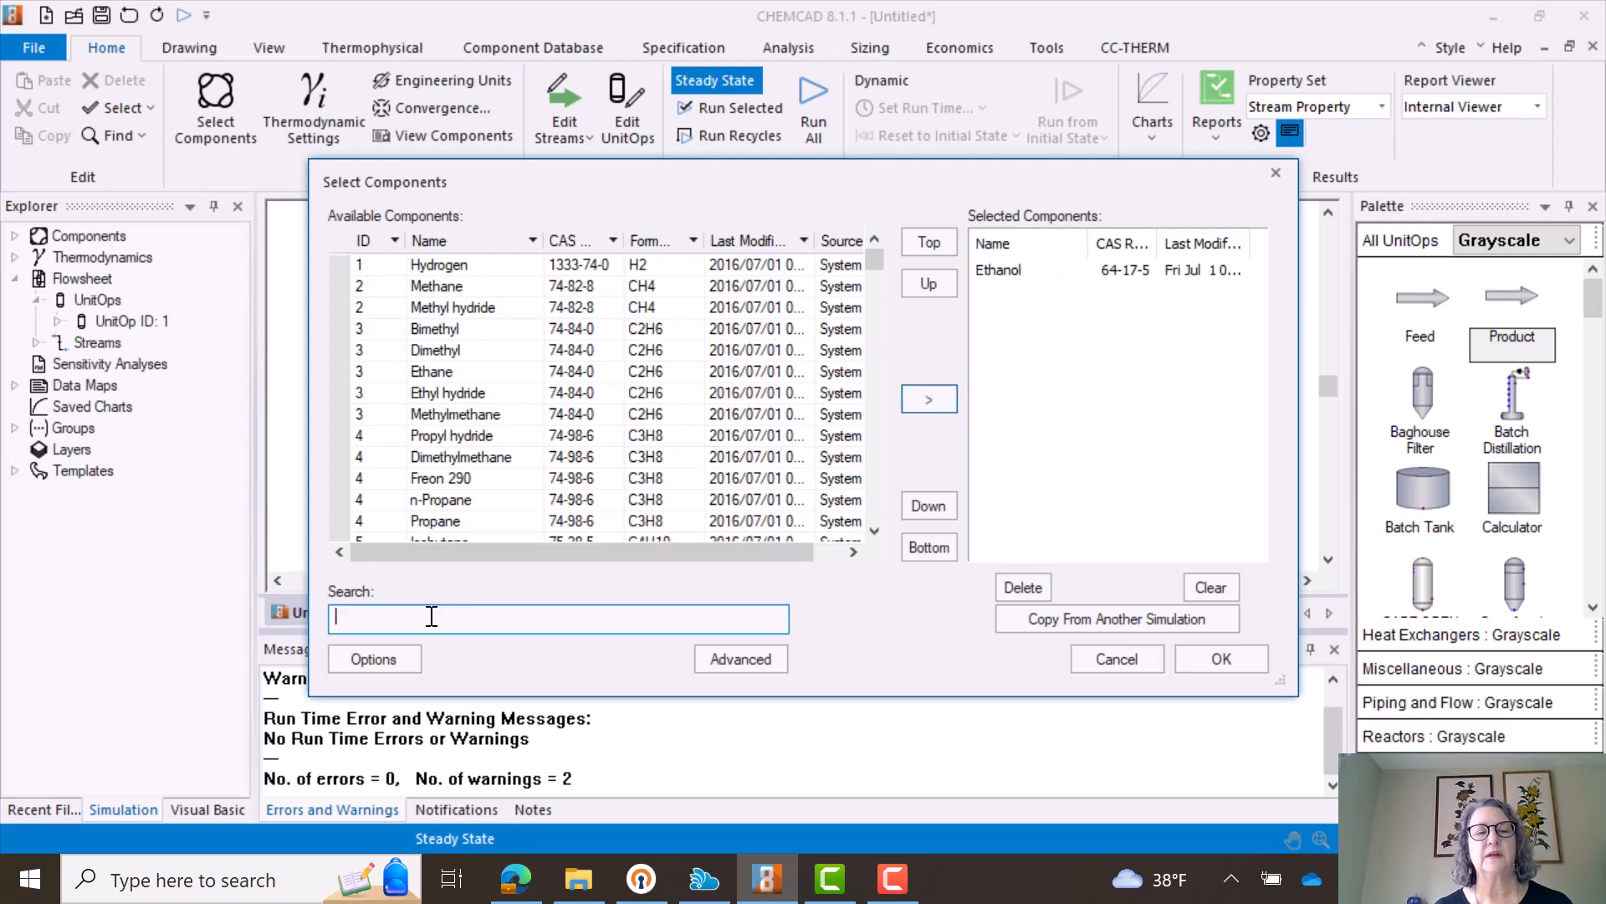
pyautogui.write('water')
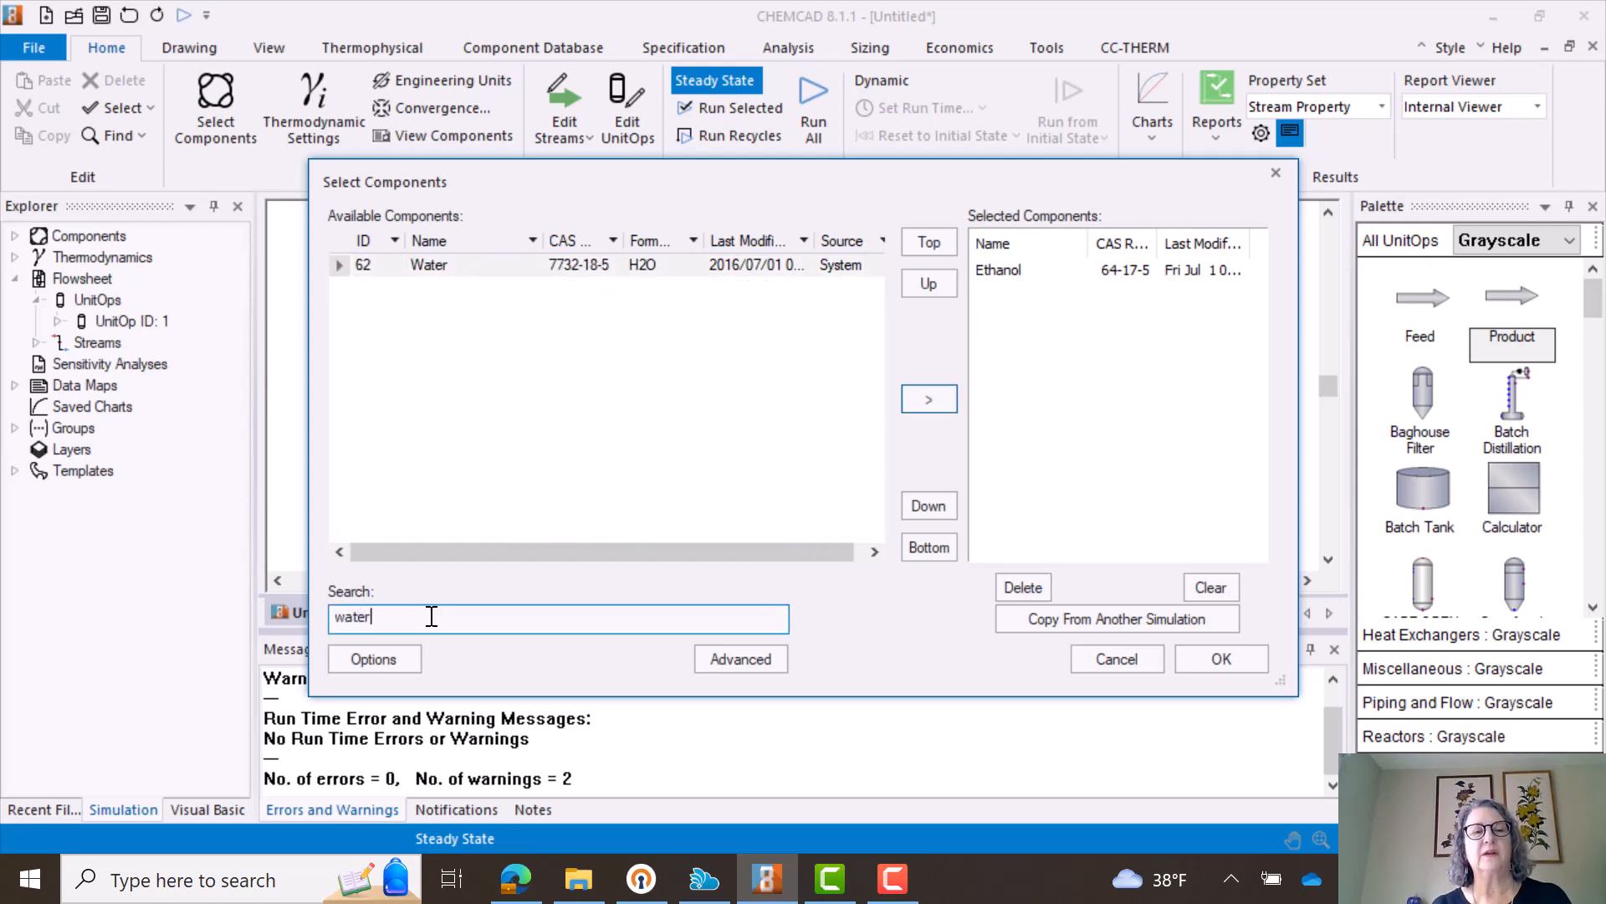
pyautogui.click(927, 400)
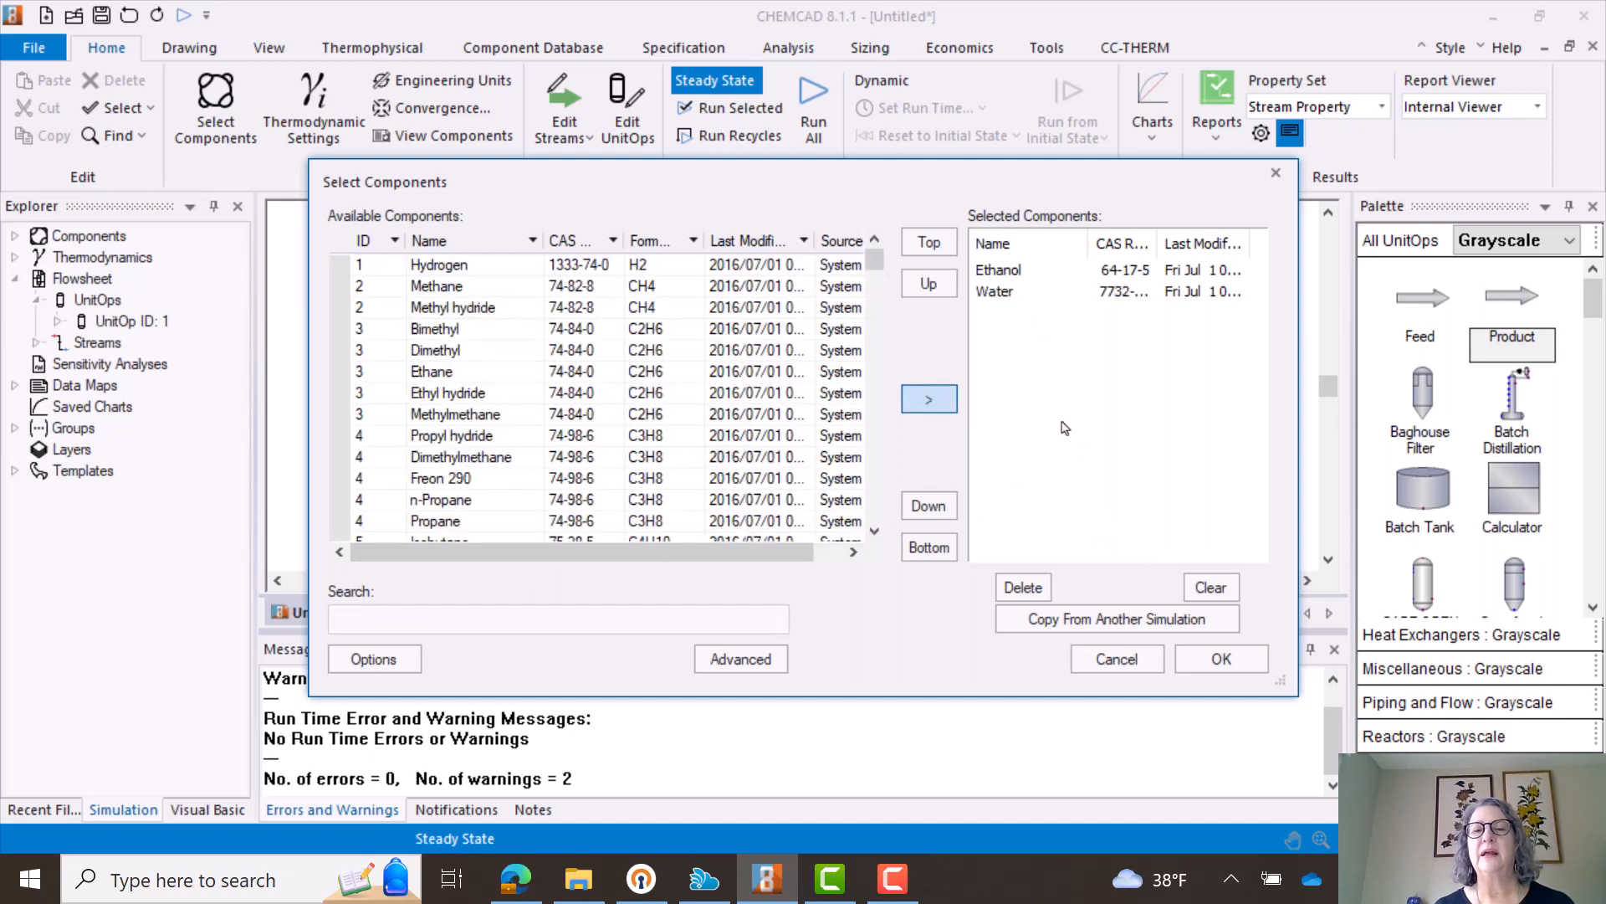
pyautogui.click(993, 295)
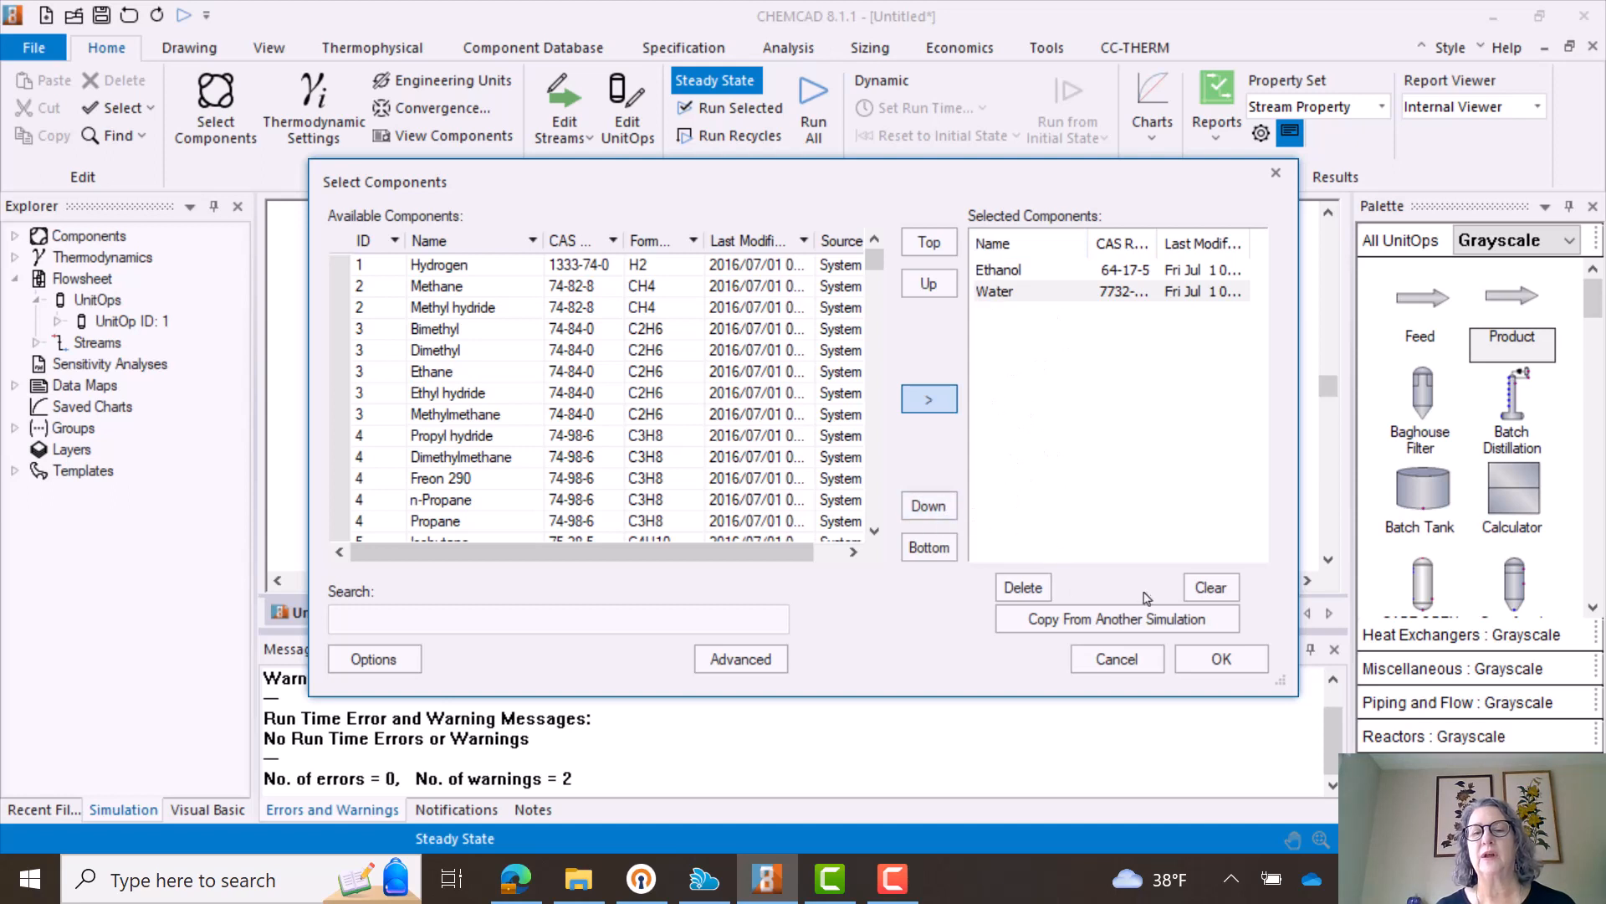
pyautogui.click(1220, 660)
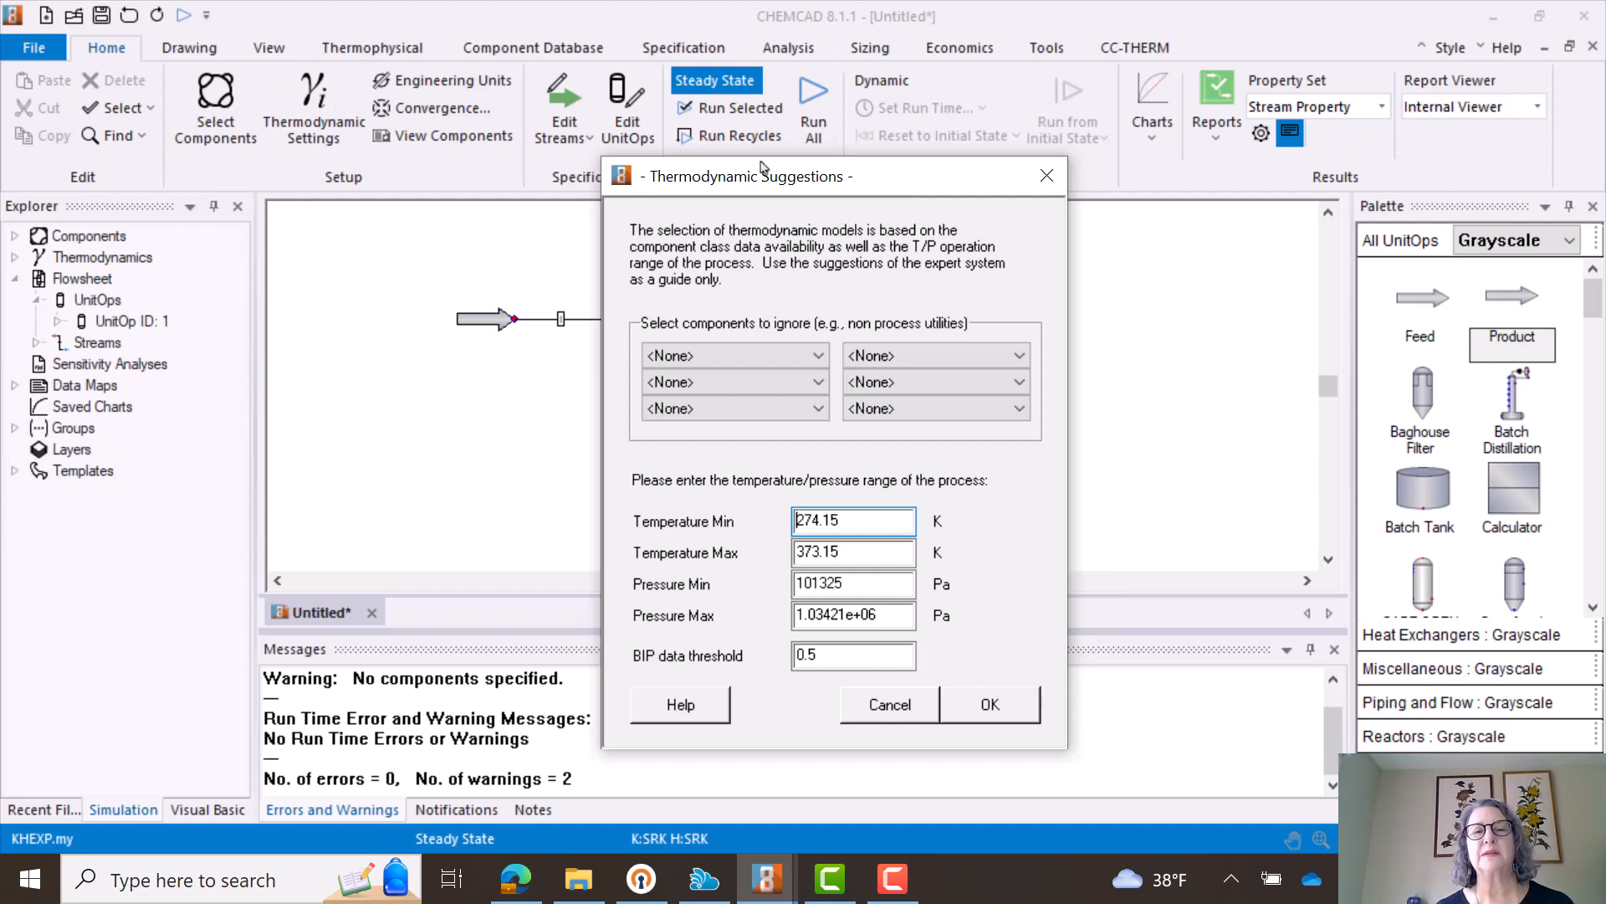
# - Accept the process range of 274.15 to 373.15 K and 101325 to 1.03421e+06 Pa and the suggested NRTL and LATE models
pyautogui.moveTo(762, 176); pyautogui.dragTo(893, 89)
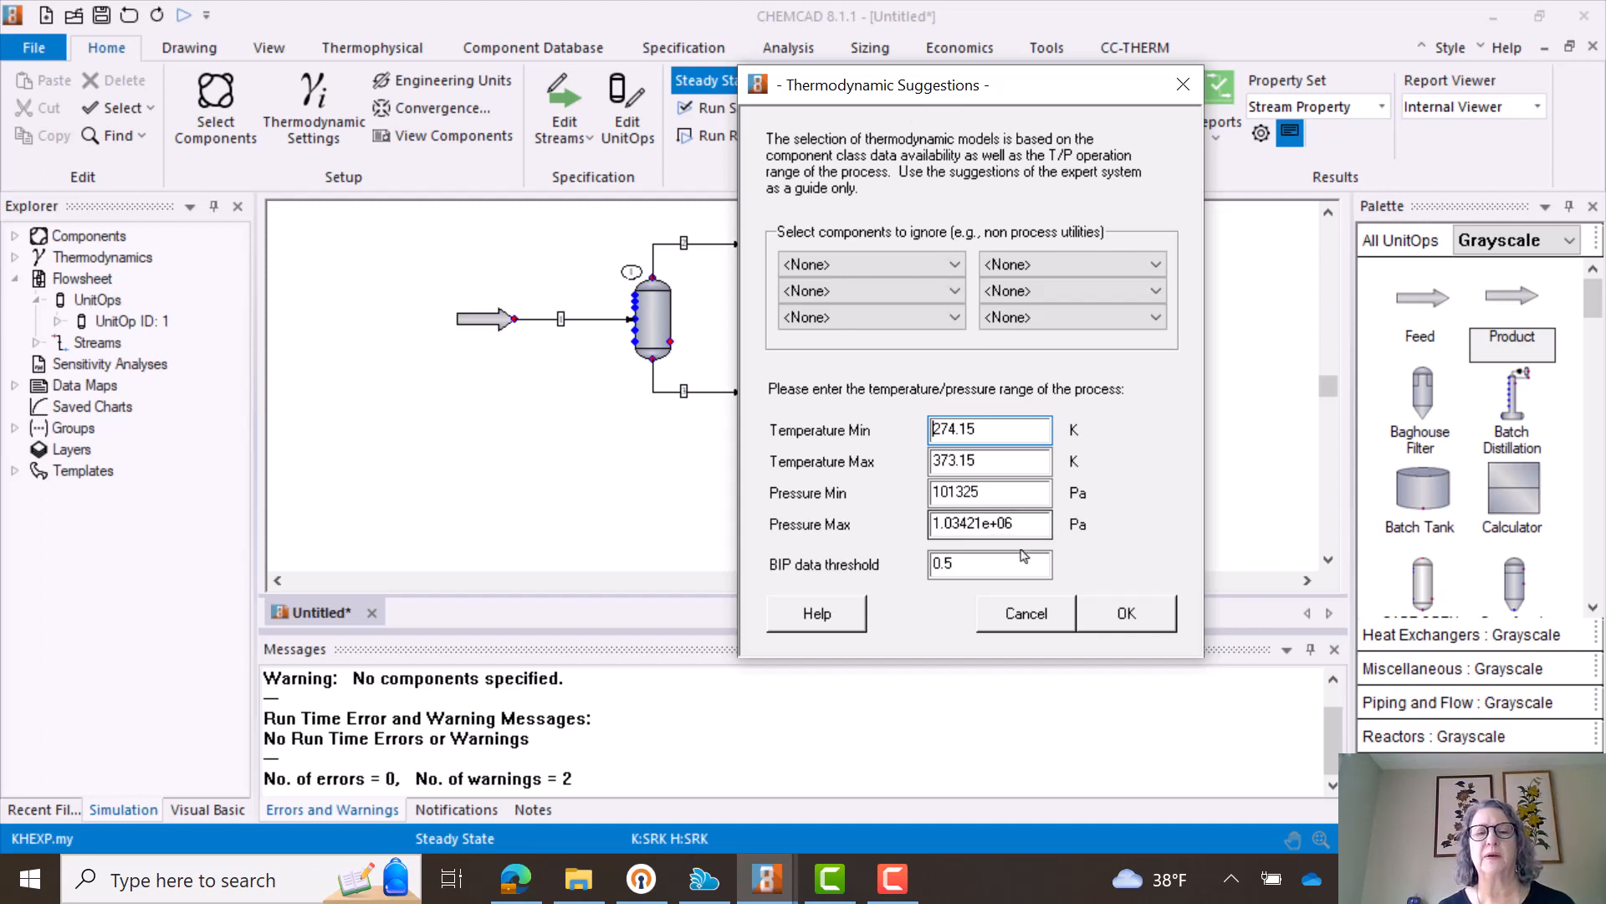
pyautogui.click(1127, 615)
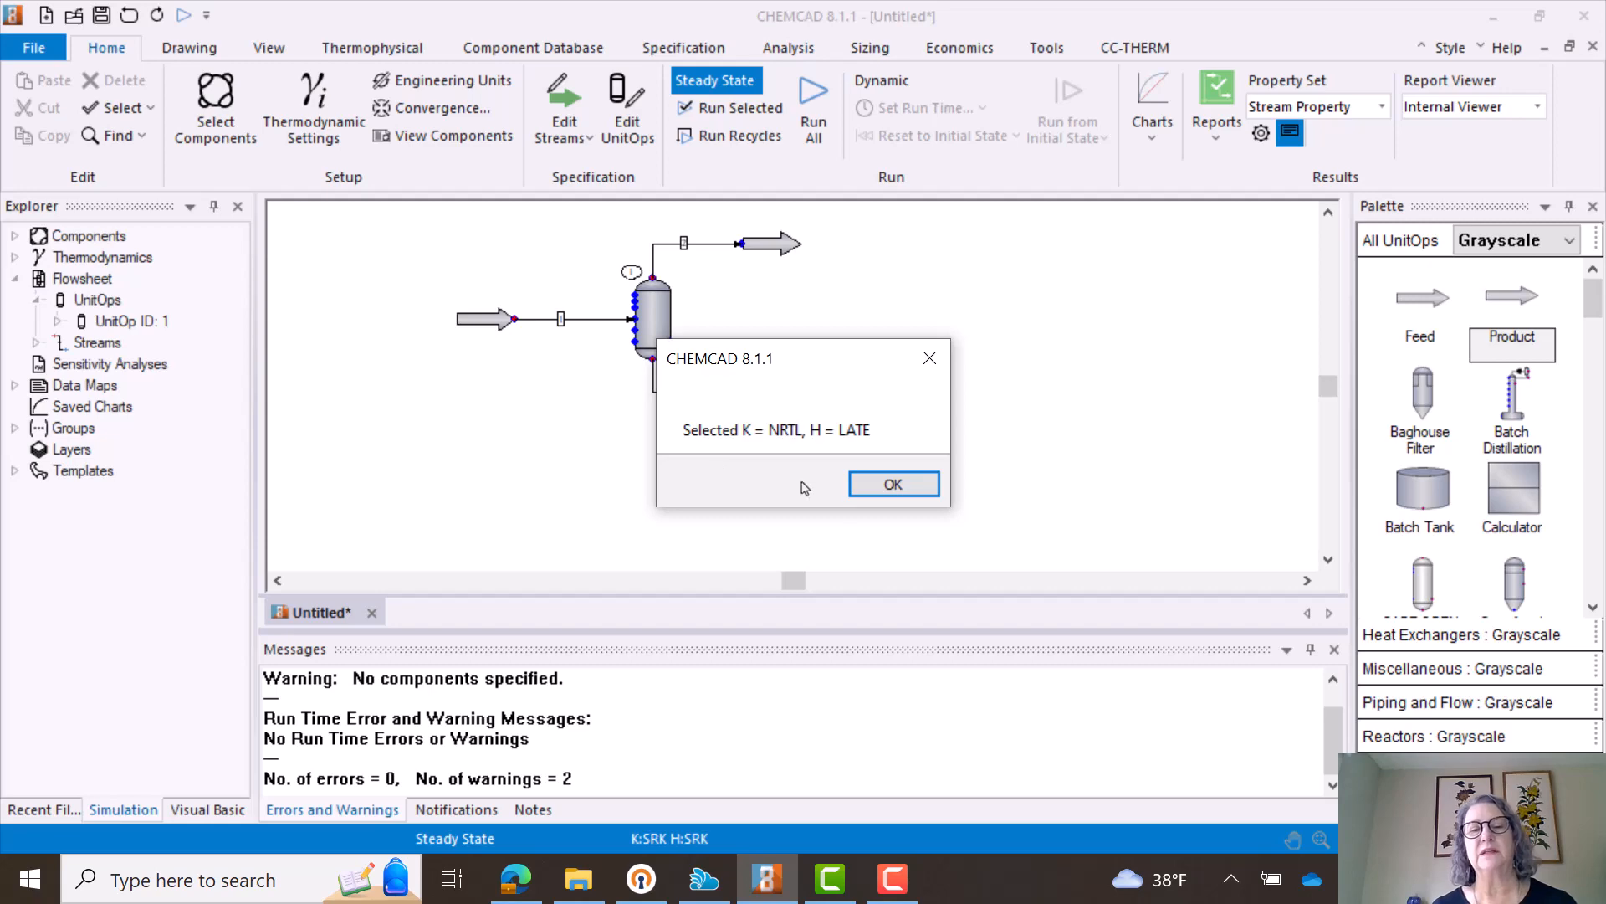
pyautogui.click(893, 485)
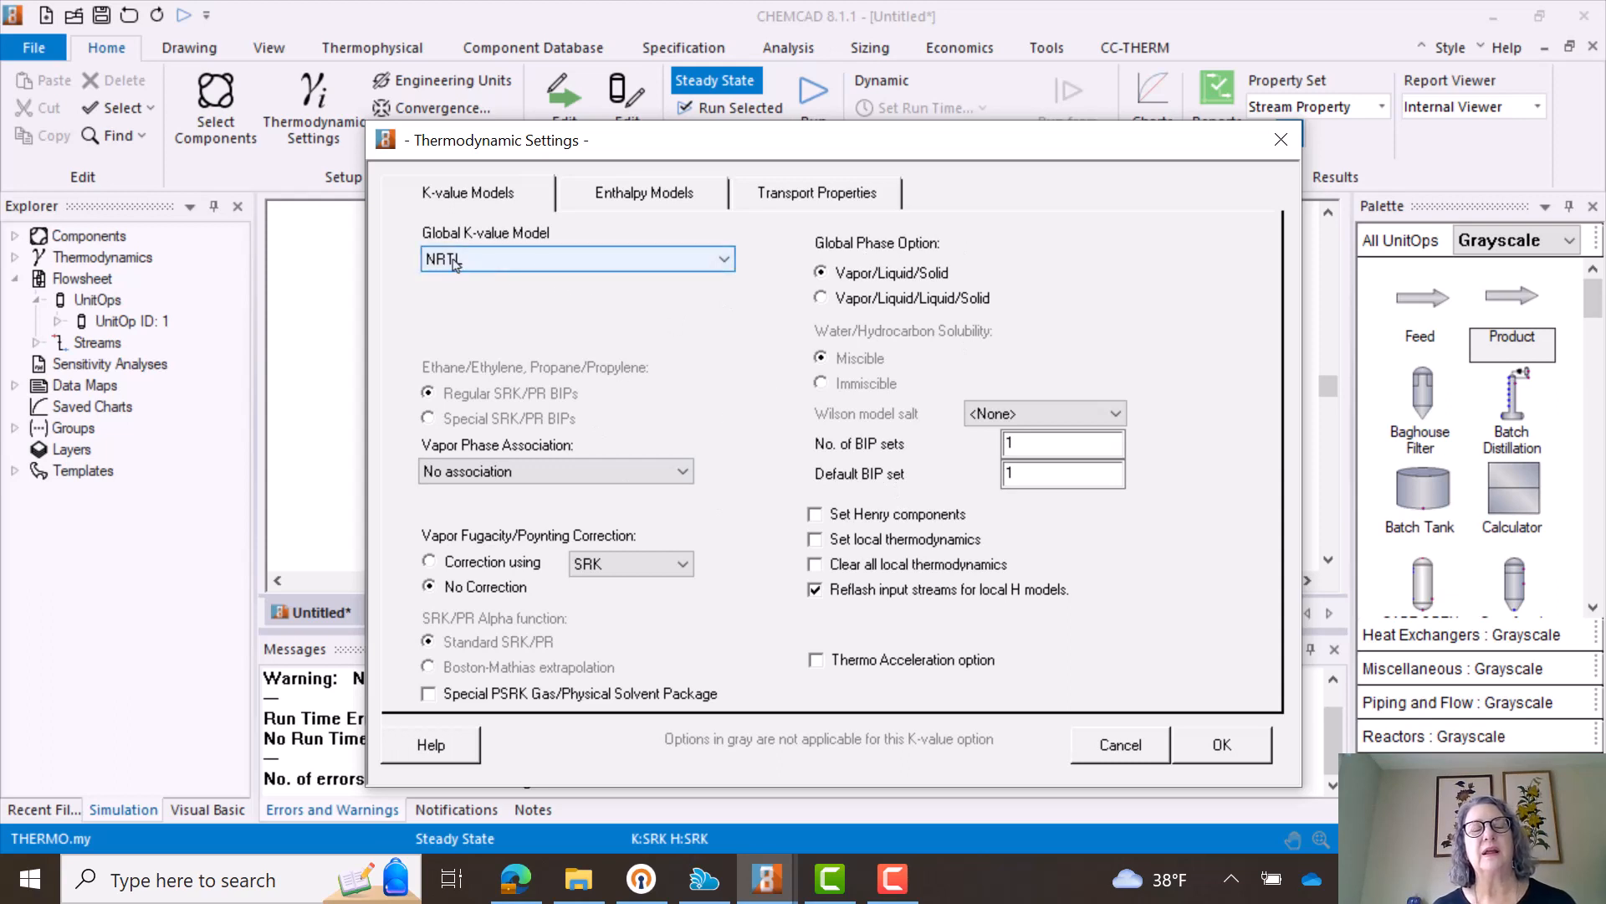
# - Review the K-value, enthalpy and transport property models, keep NRTL with Latent Heat, and accept the settings and the Ethanol–Water NRTL parameters
pyautogui.click(726, 261)
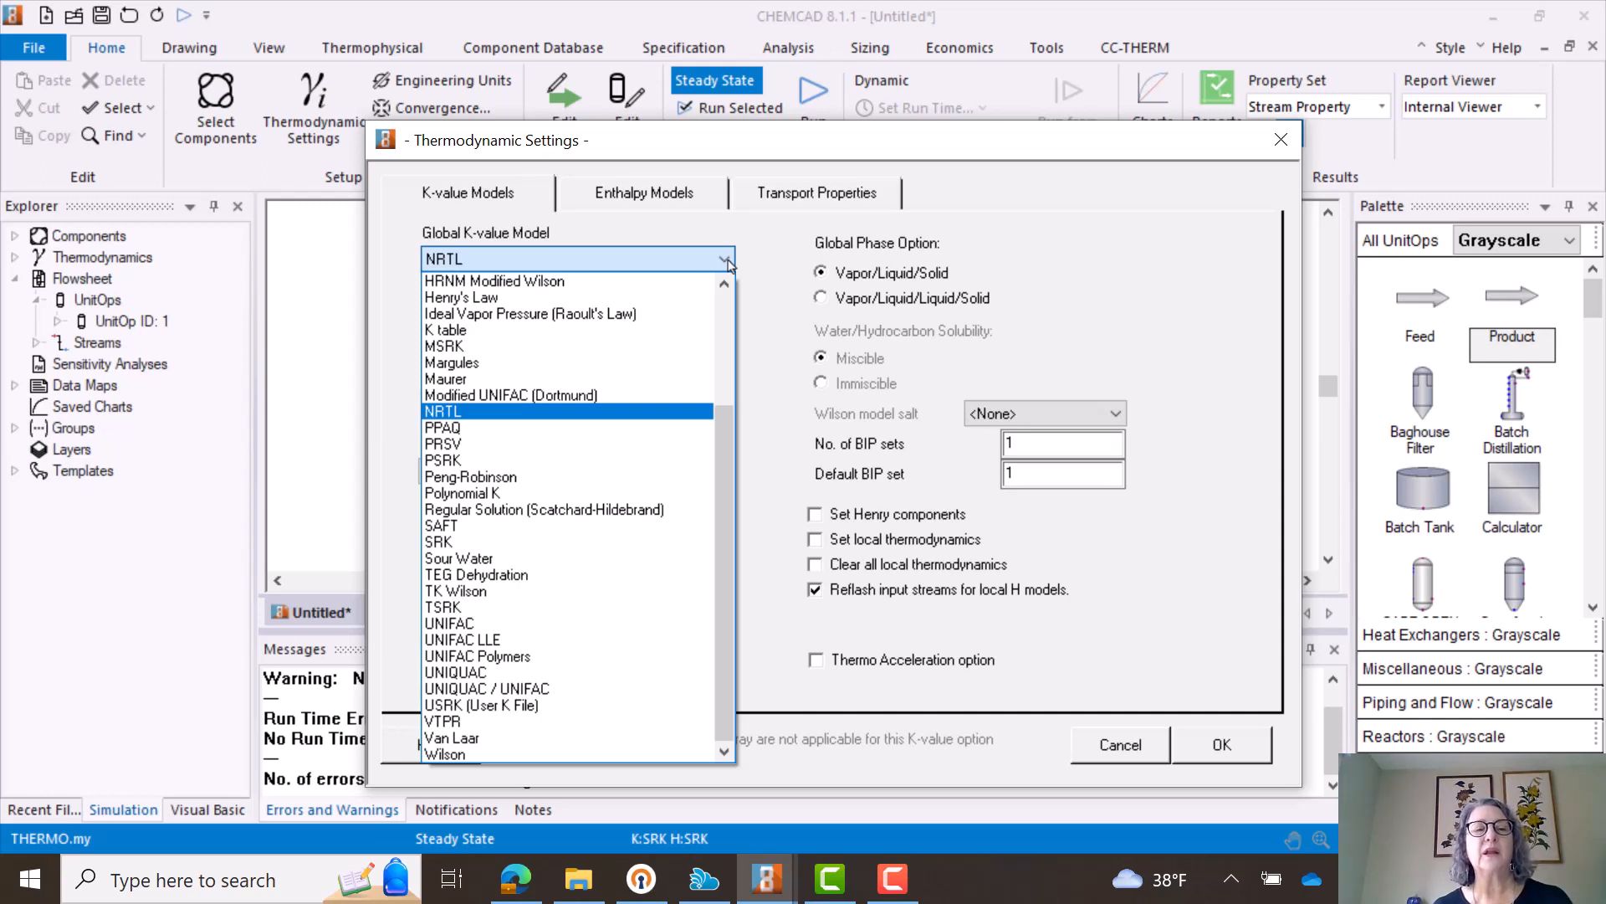
pyautogui.click(727, 261)
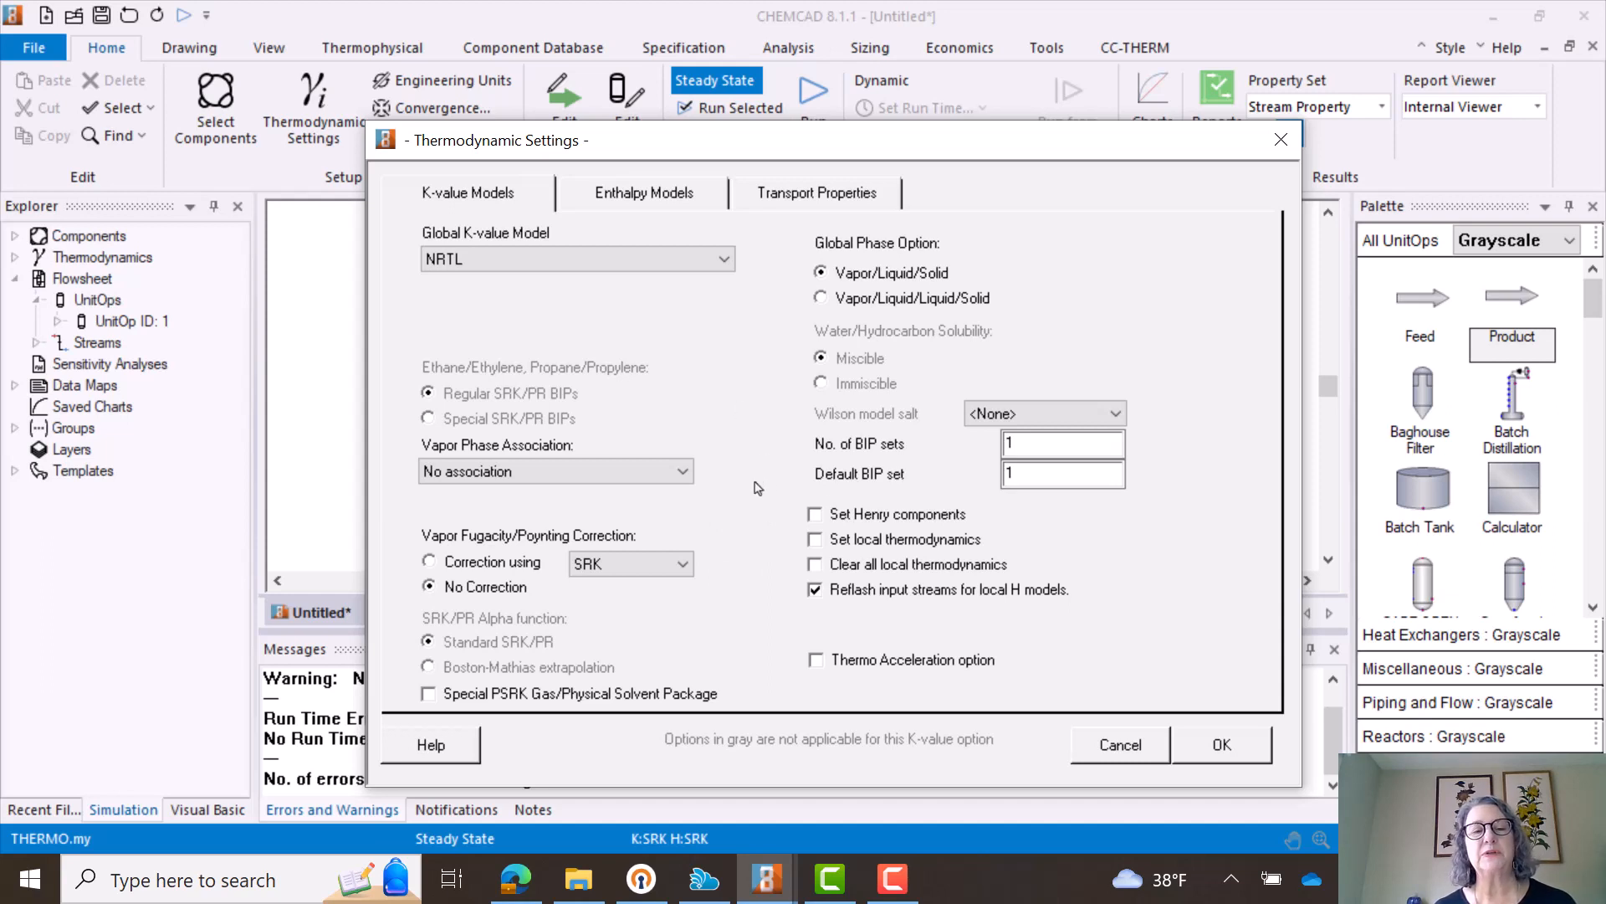
pyautogui.click(692, 197)
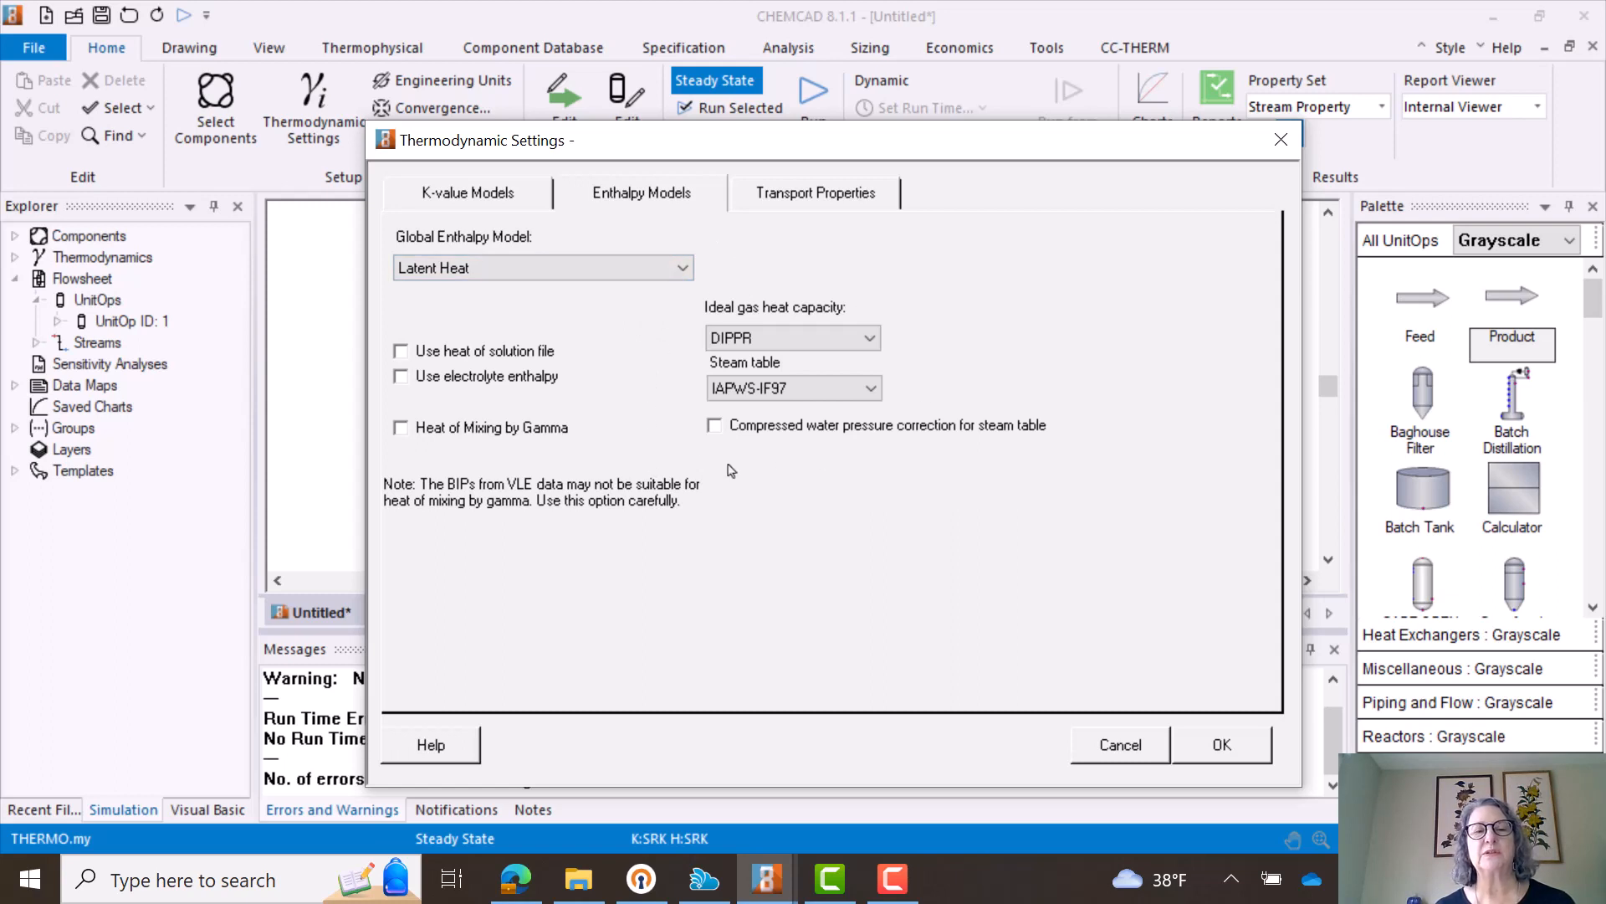
pyautogui.click(840, 194)
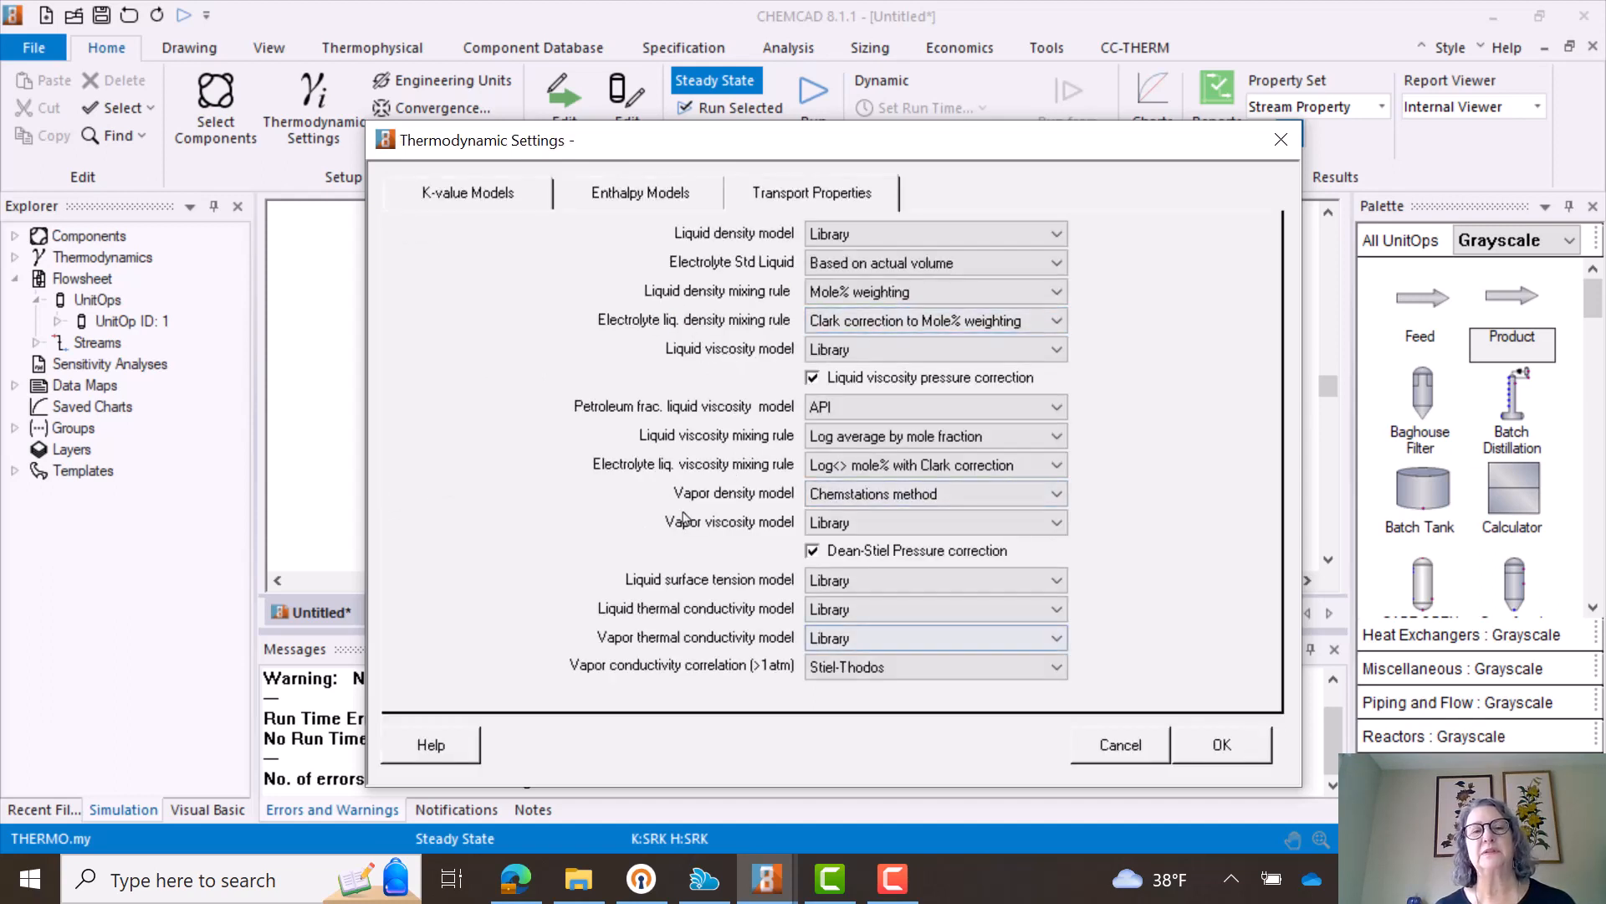
pyautogui.click(479, 197)
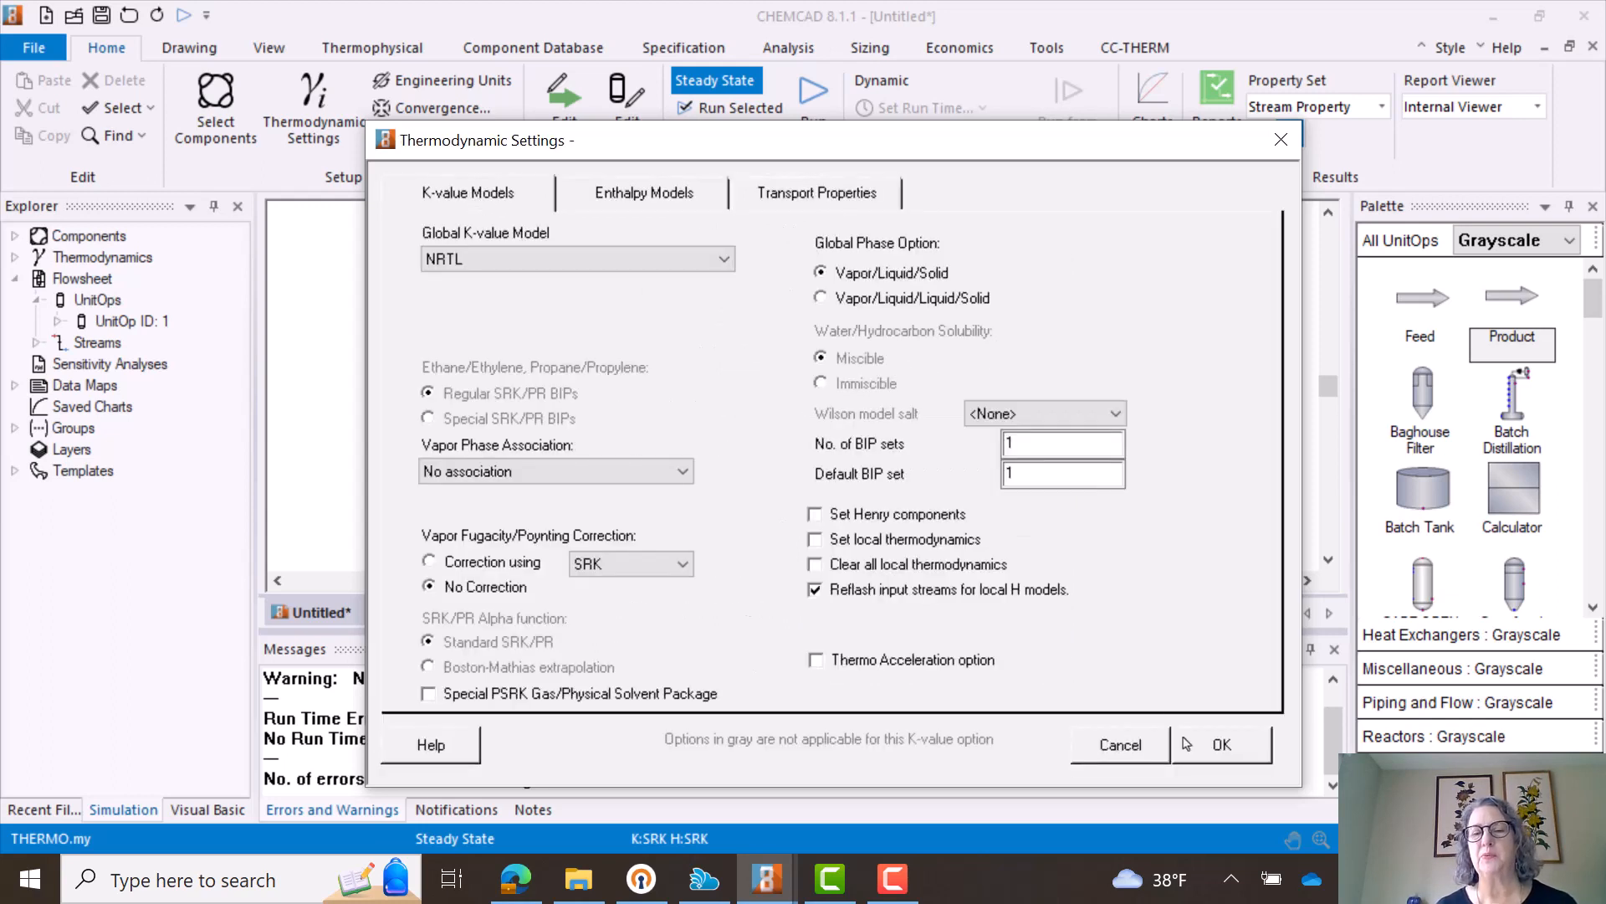
pyautogui.click(1220, 745)
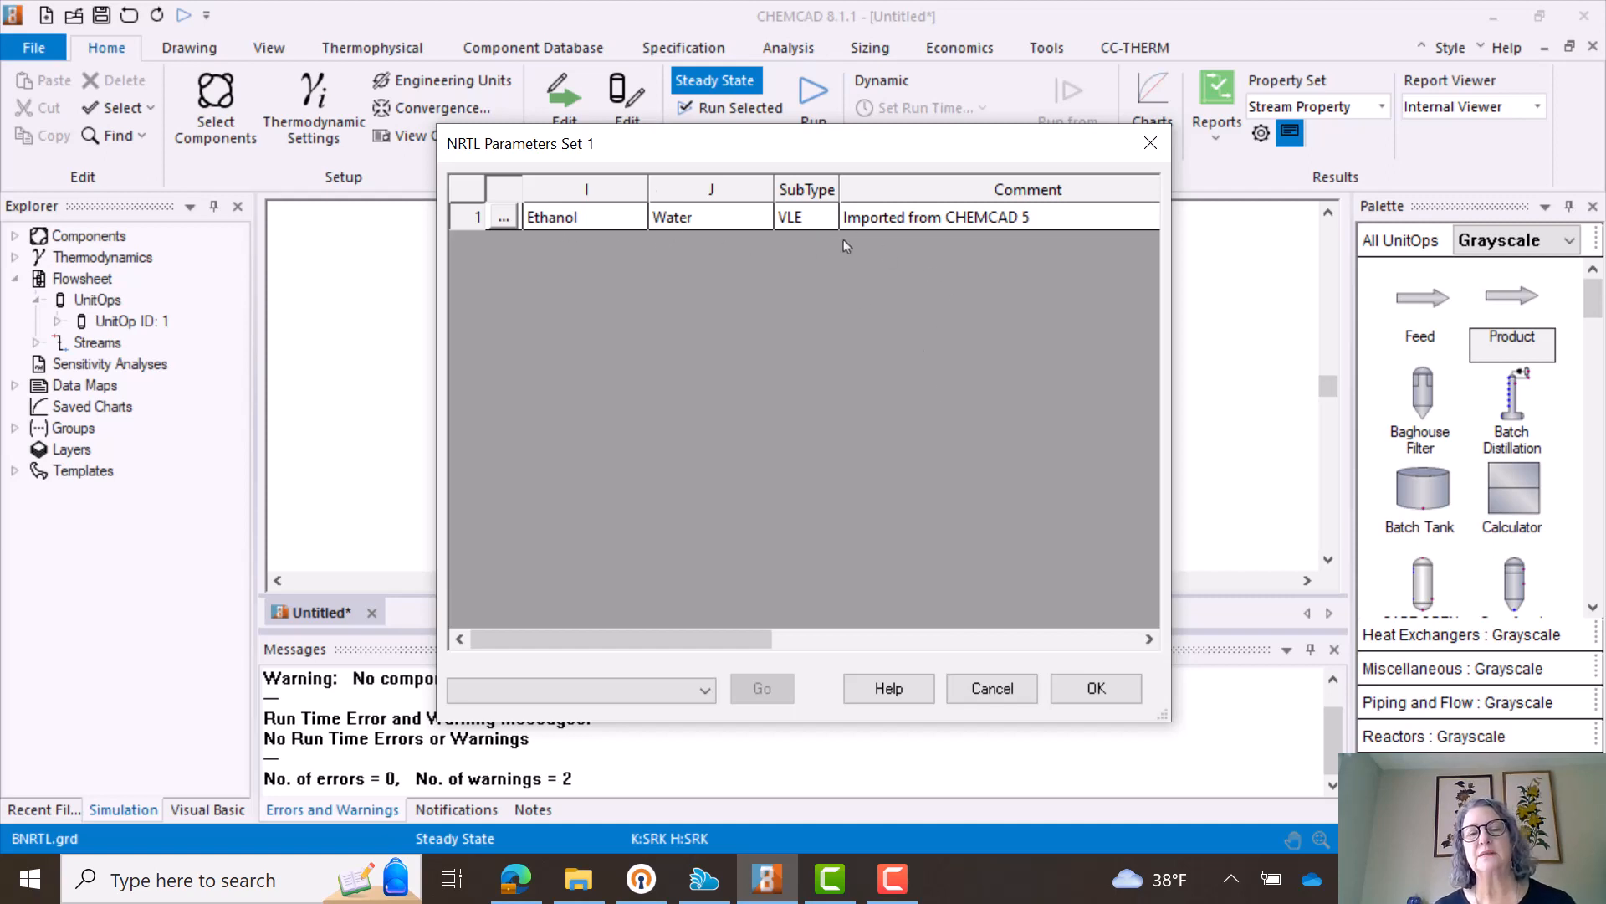
pyautogui.click(1097, 689)
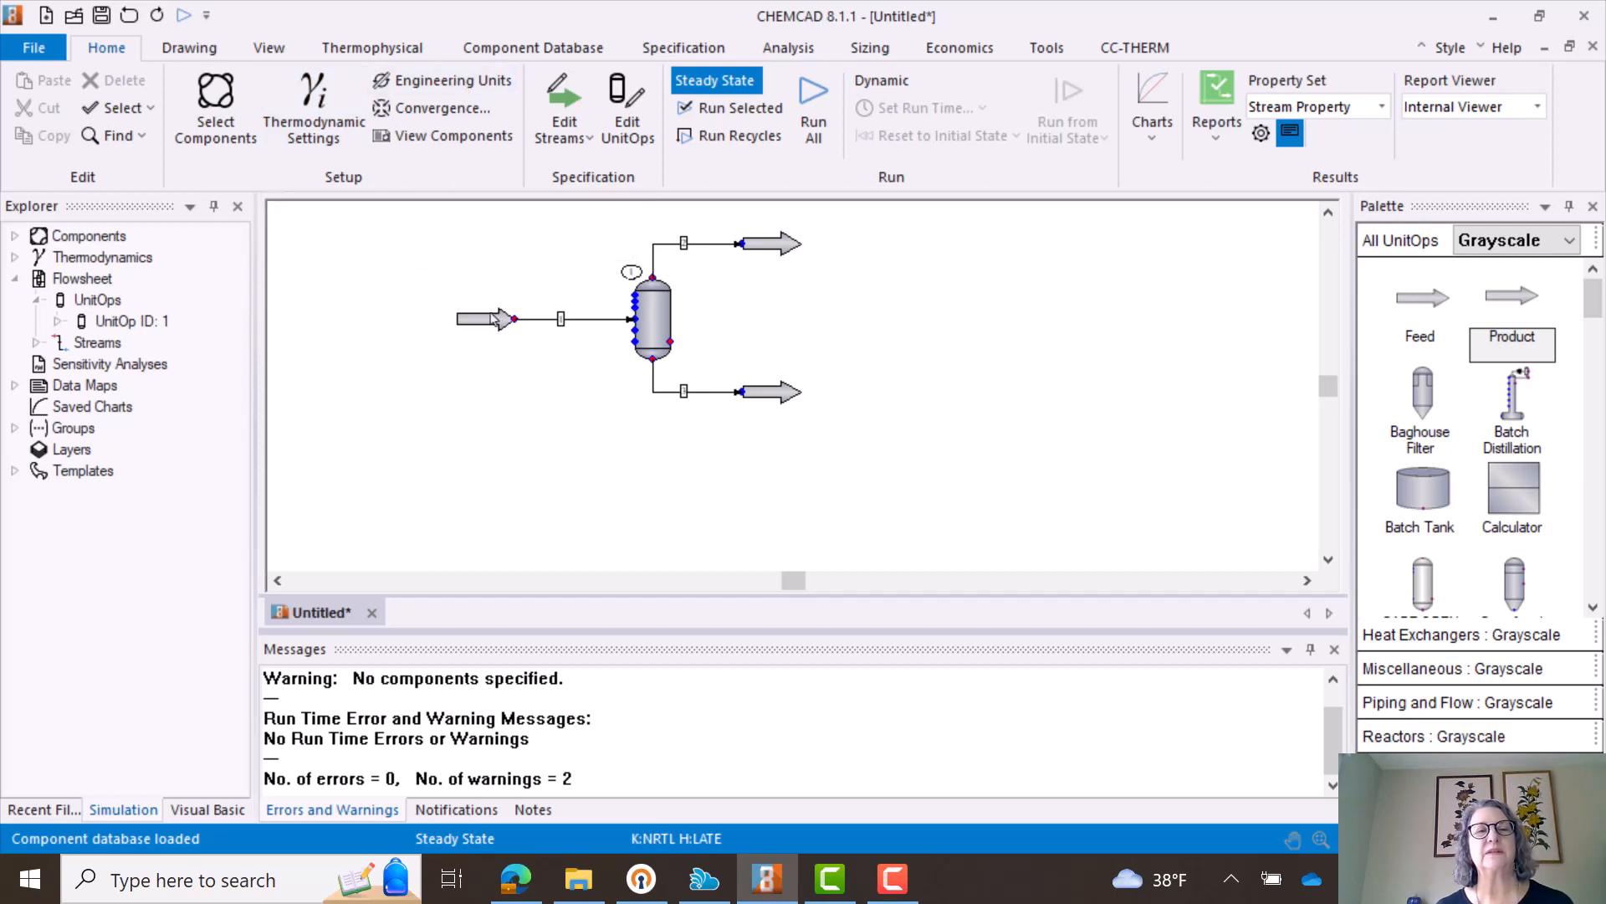
# - Change the flowsheet's pressure unit to bar and apply the engineering units
pyautogui.click(467, 81)
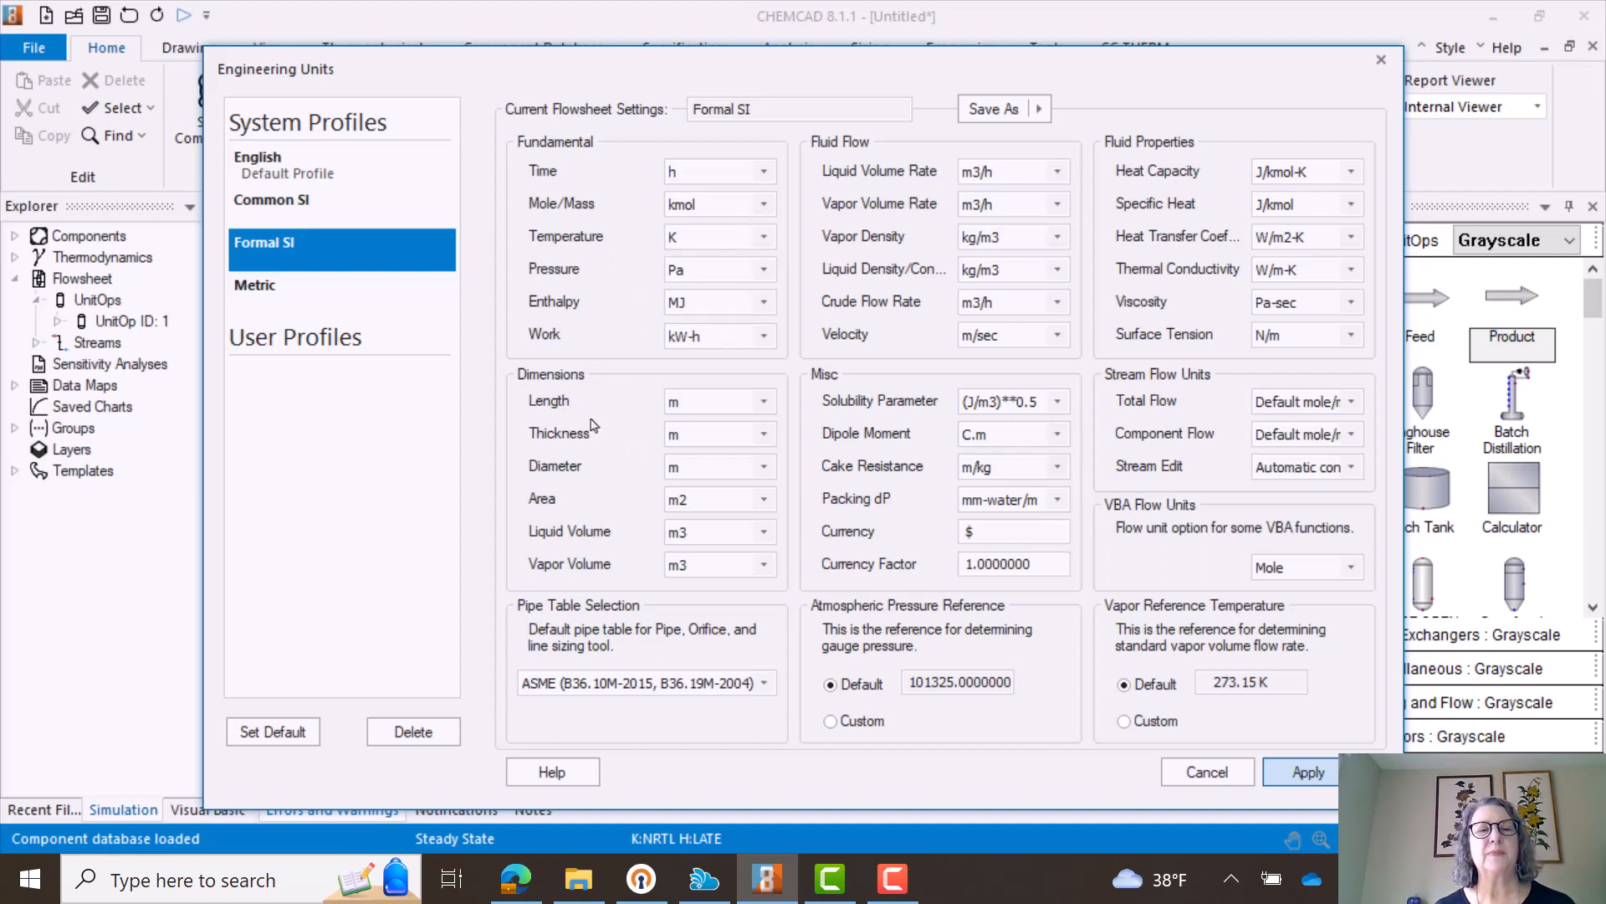
pyautogui.click(767, 271)
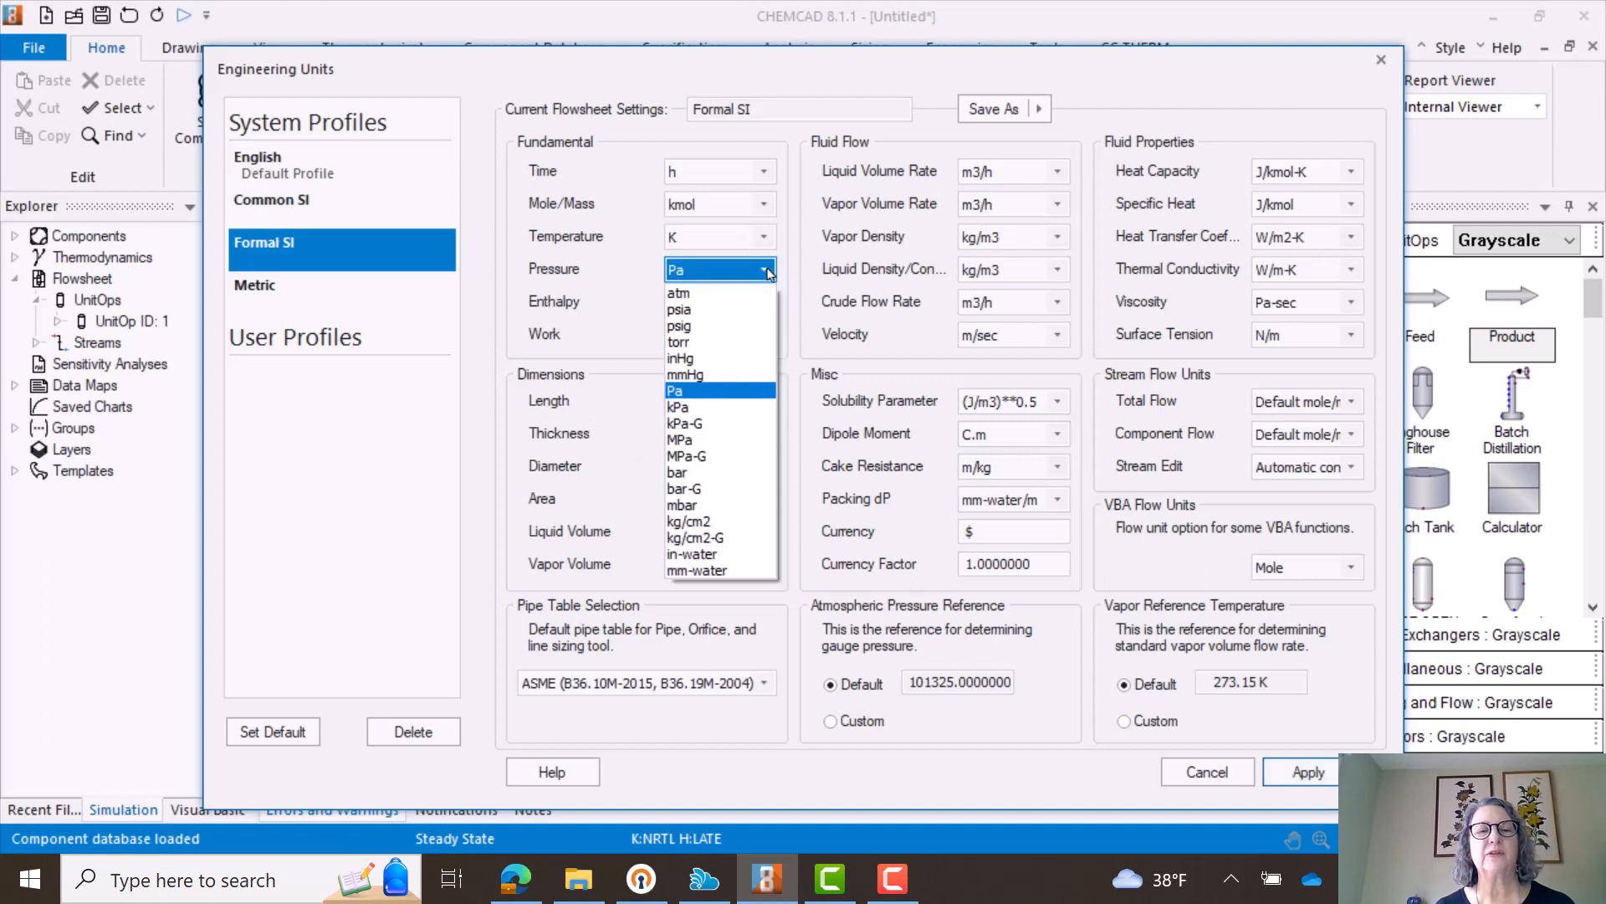
pyautogui.click(721, 473)
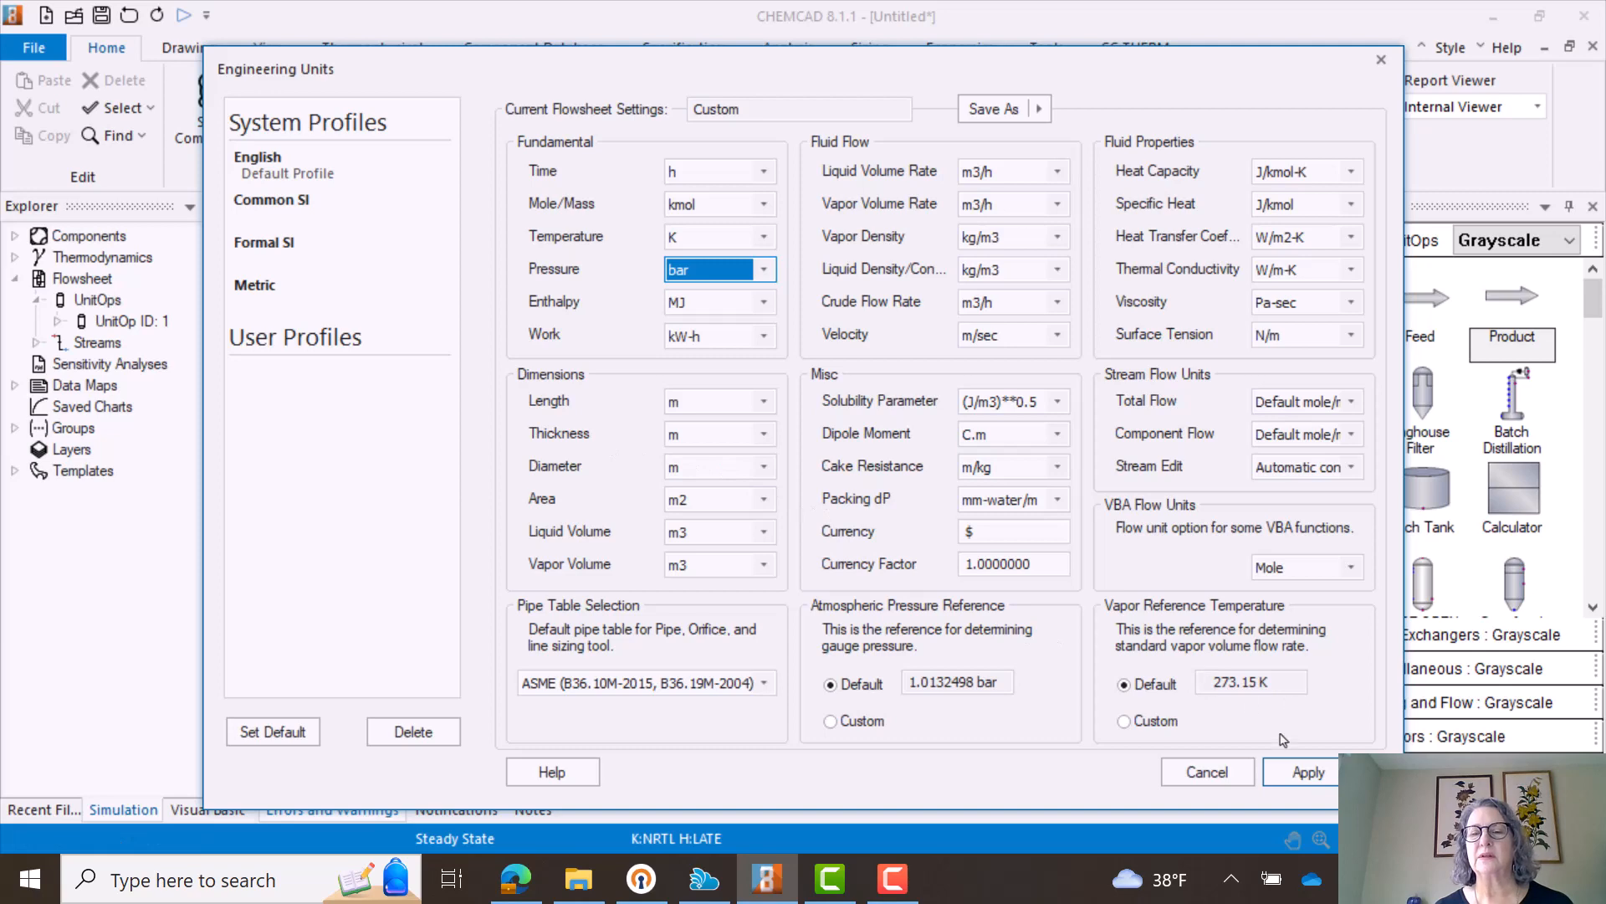
pyautogui.click(1299, 773)
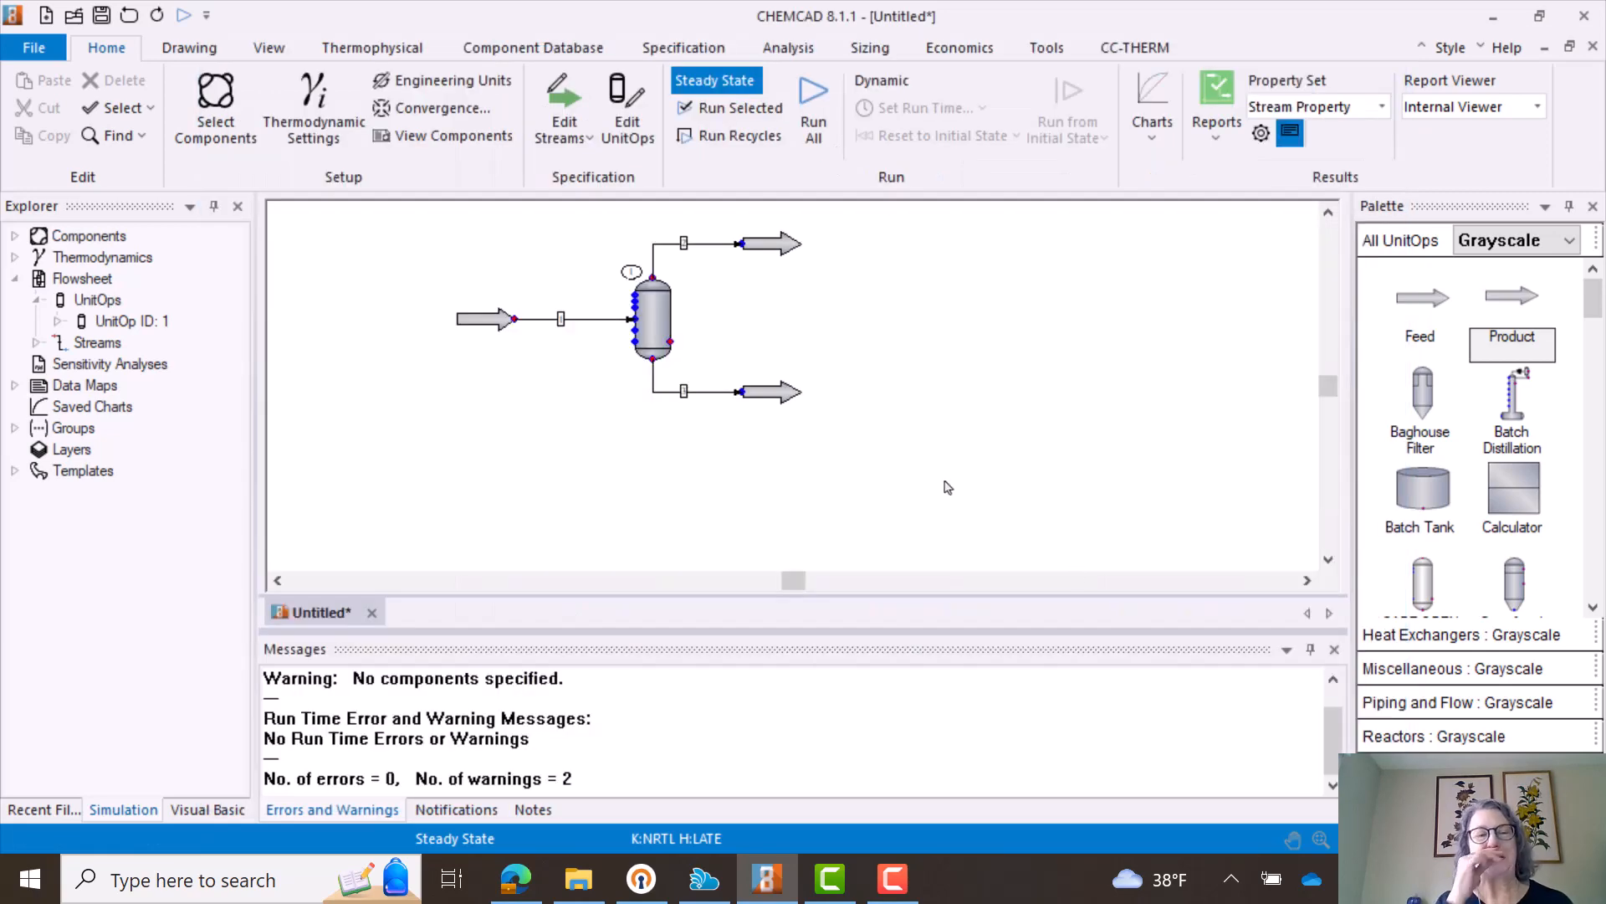
# - Name the inlet stream of the flash vessel Feed and set its pressure to 1 bar
pyautogui.doubleClick(561, 326)
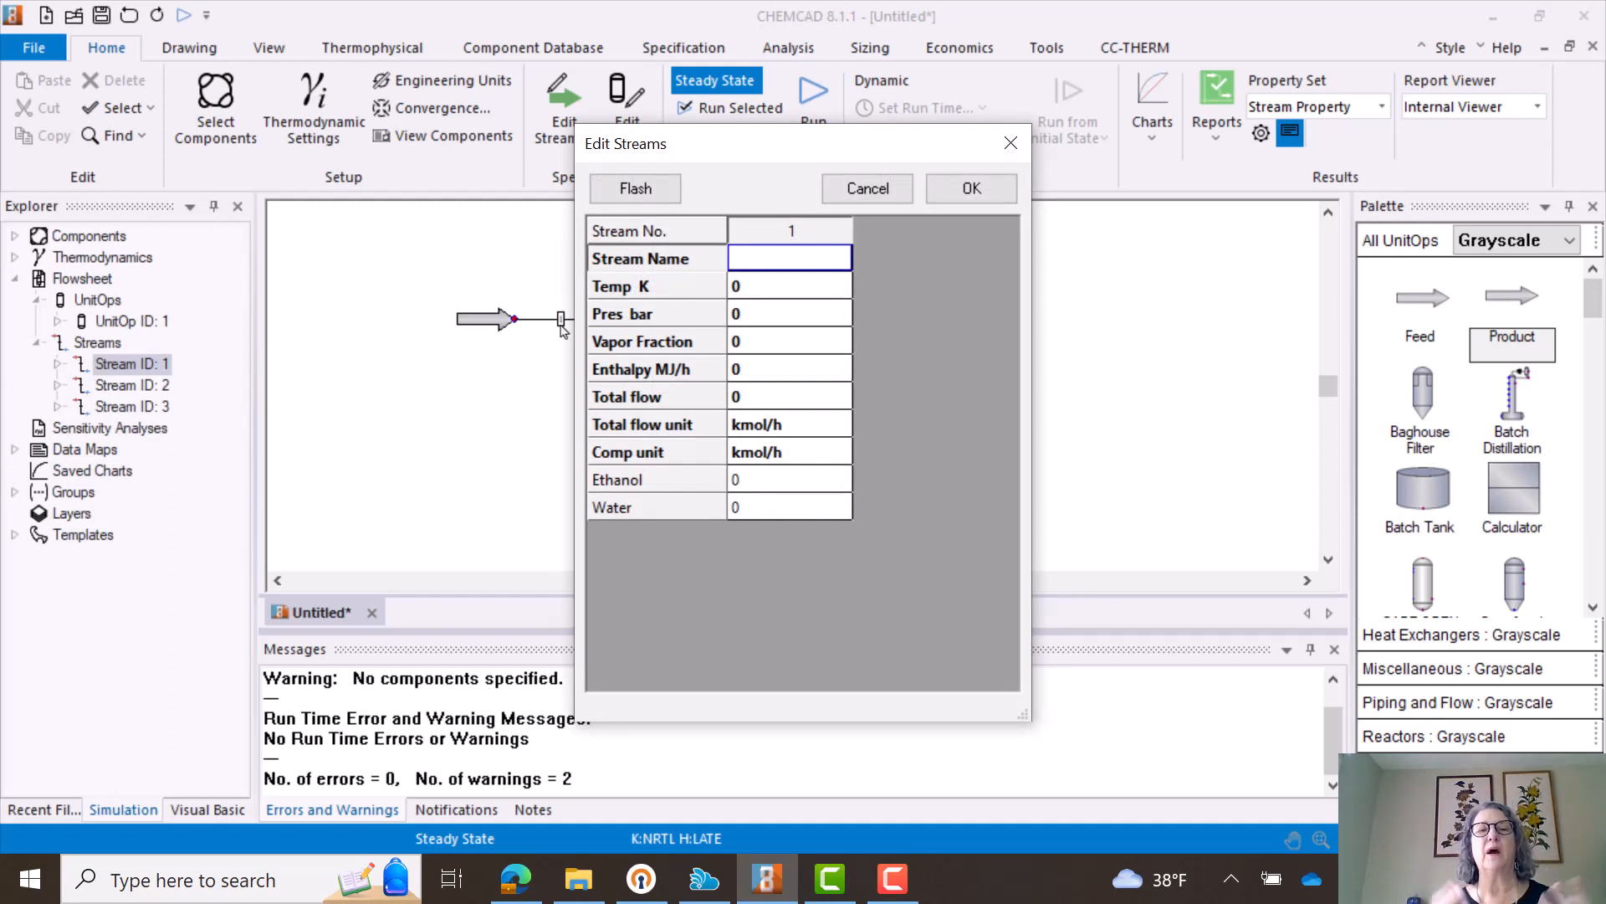
pyautogui.click(760, 264)
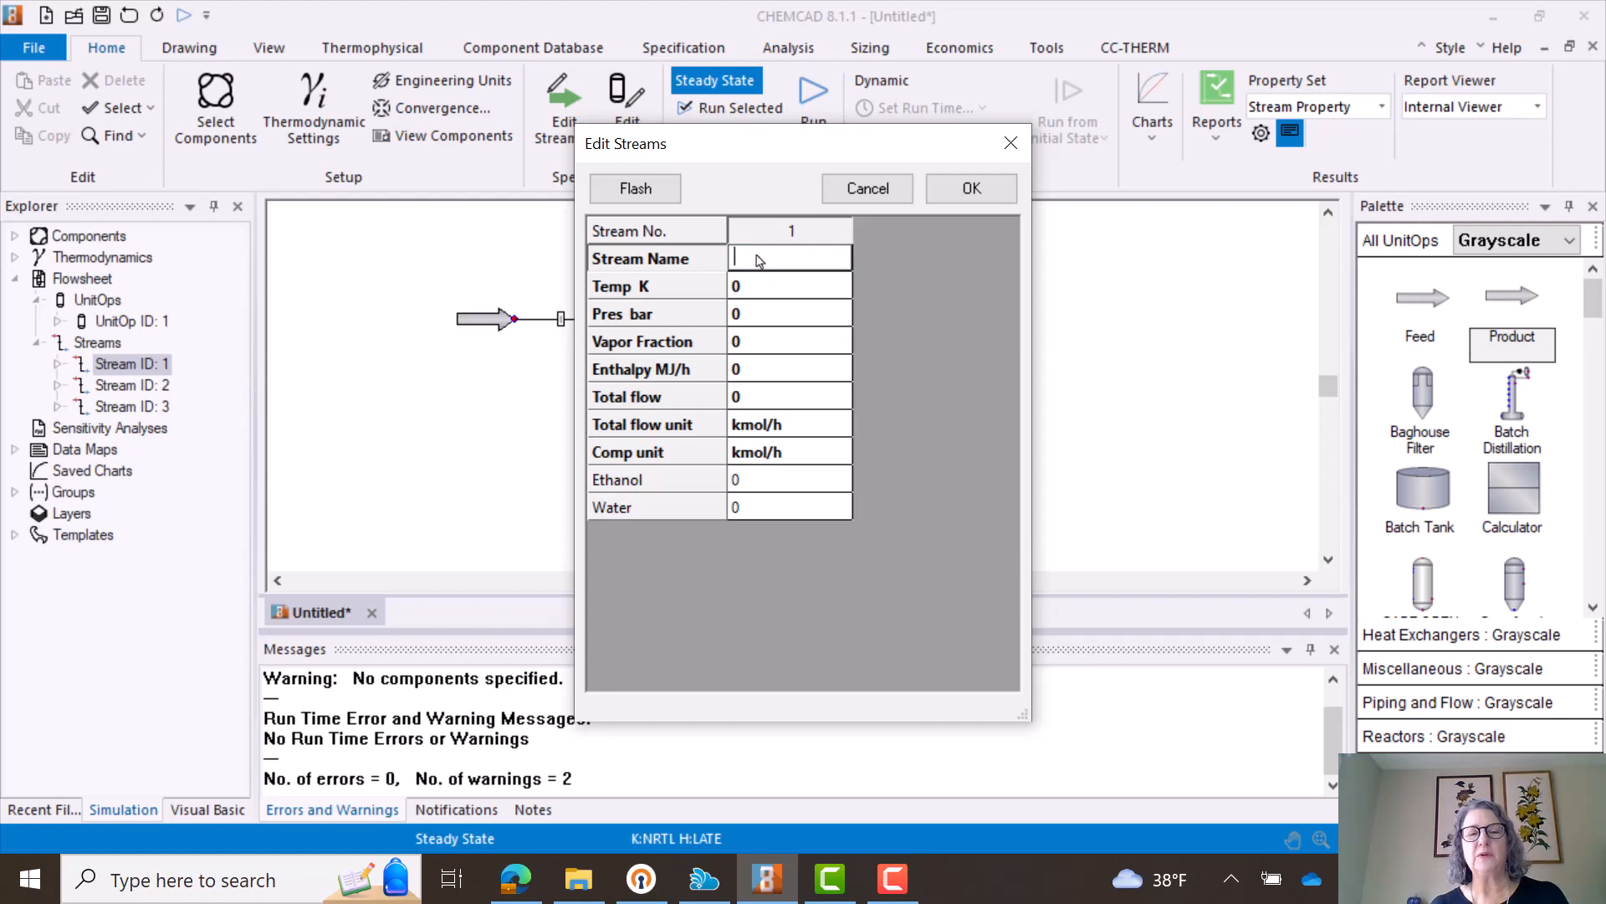
pyautogui.write('Feed')
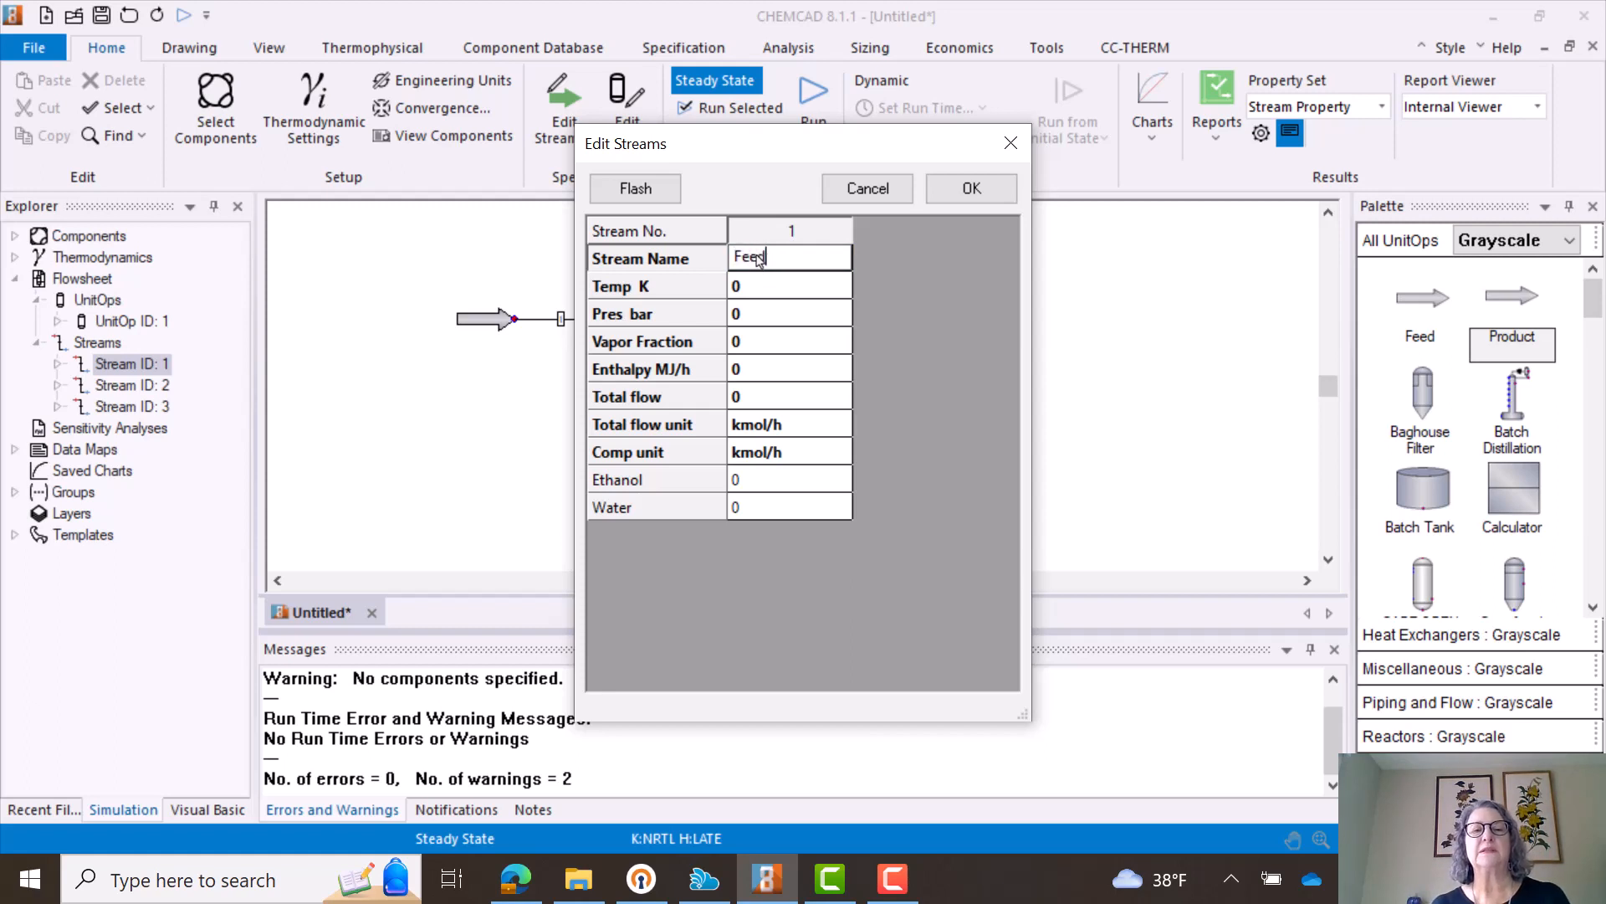
pyautogui.click(745, 317)
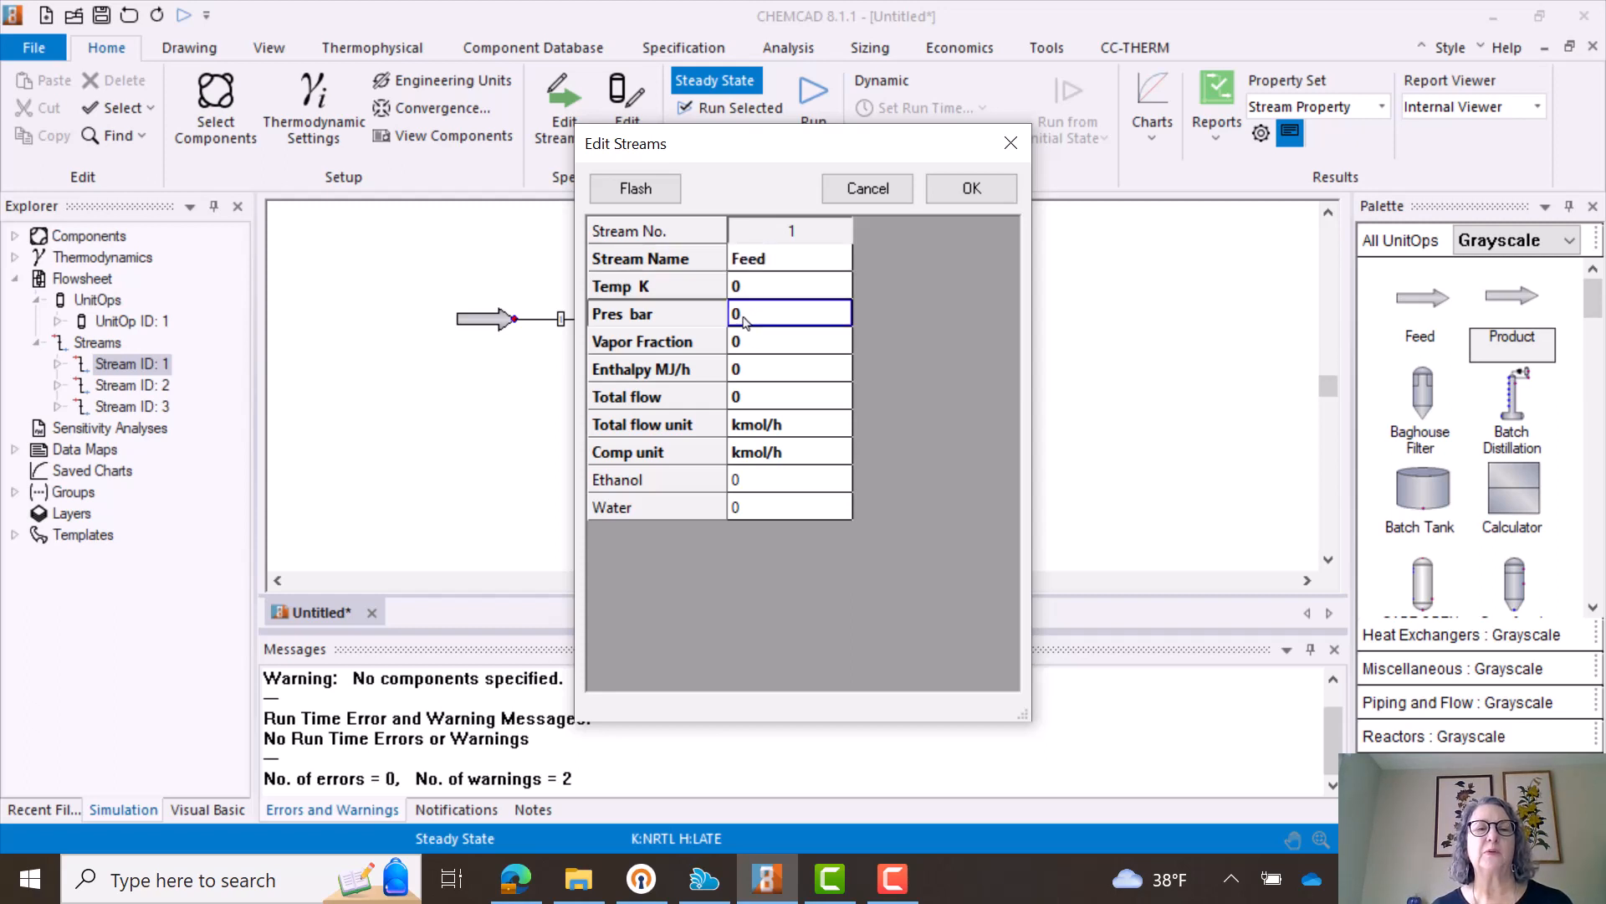
pyautogui.click(745, 320)
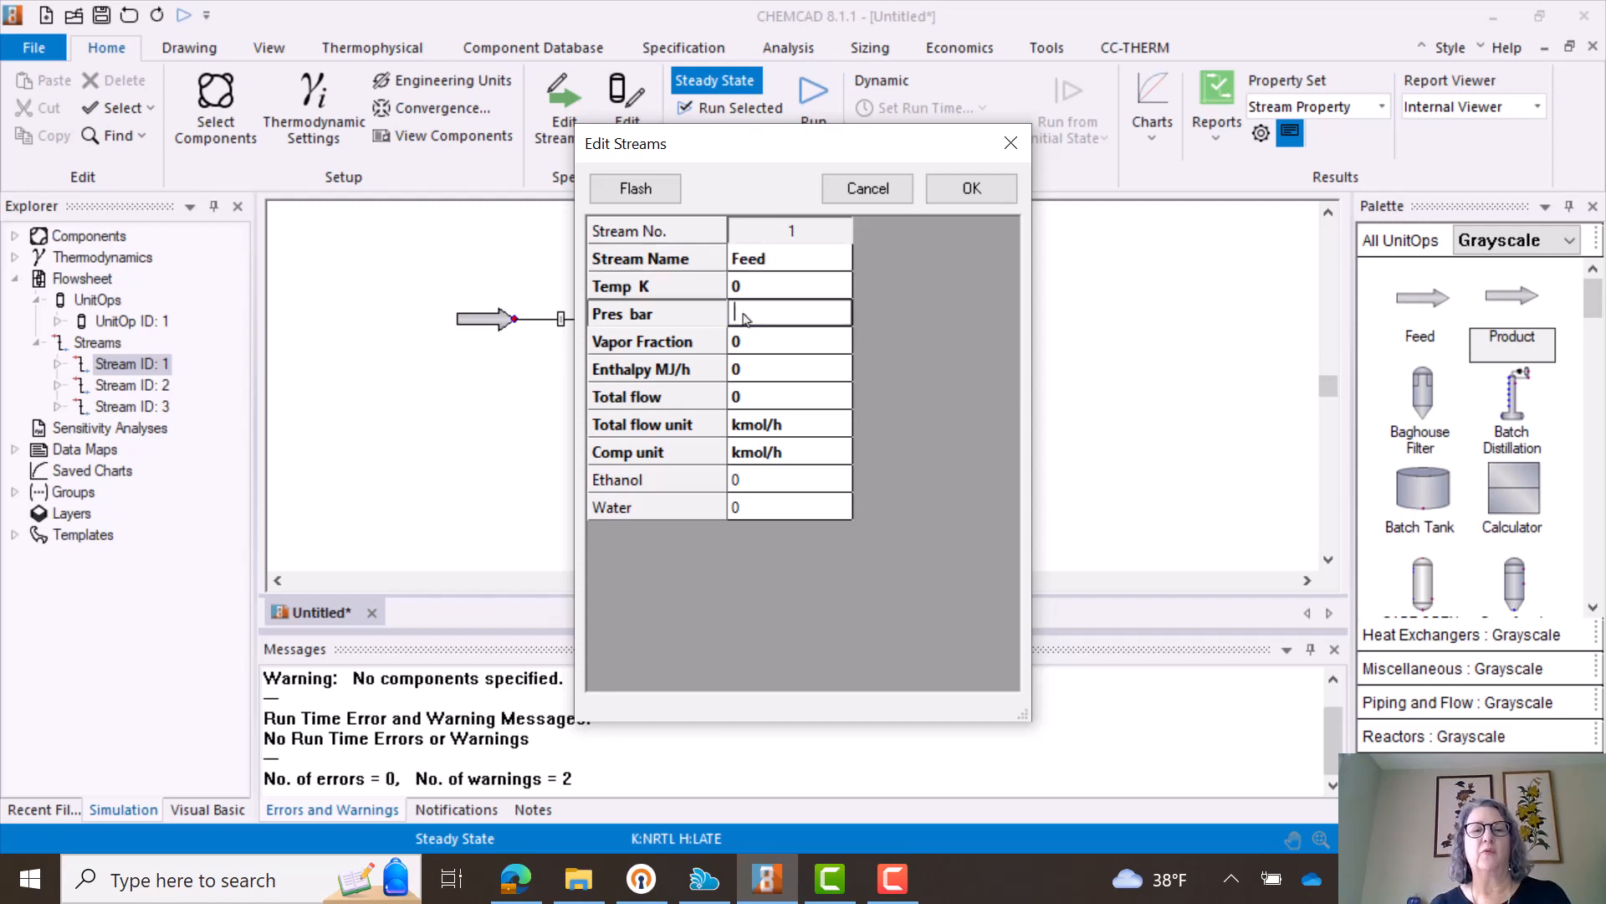
pyautogui.press('BackSpace')
pyautogui.write('1')
# - Specify a vapor fraction of 0 for the feed stream
pyautogui.click(764, 342)
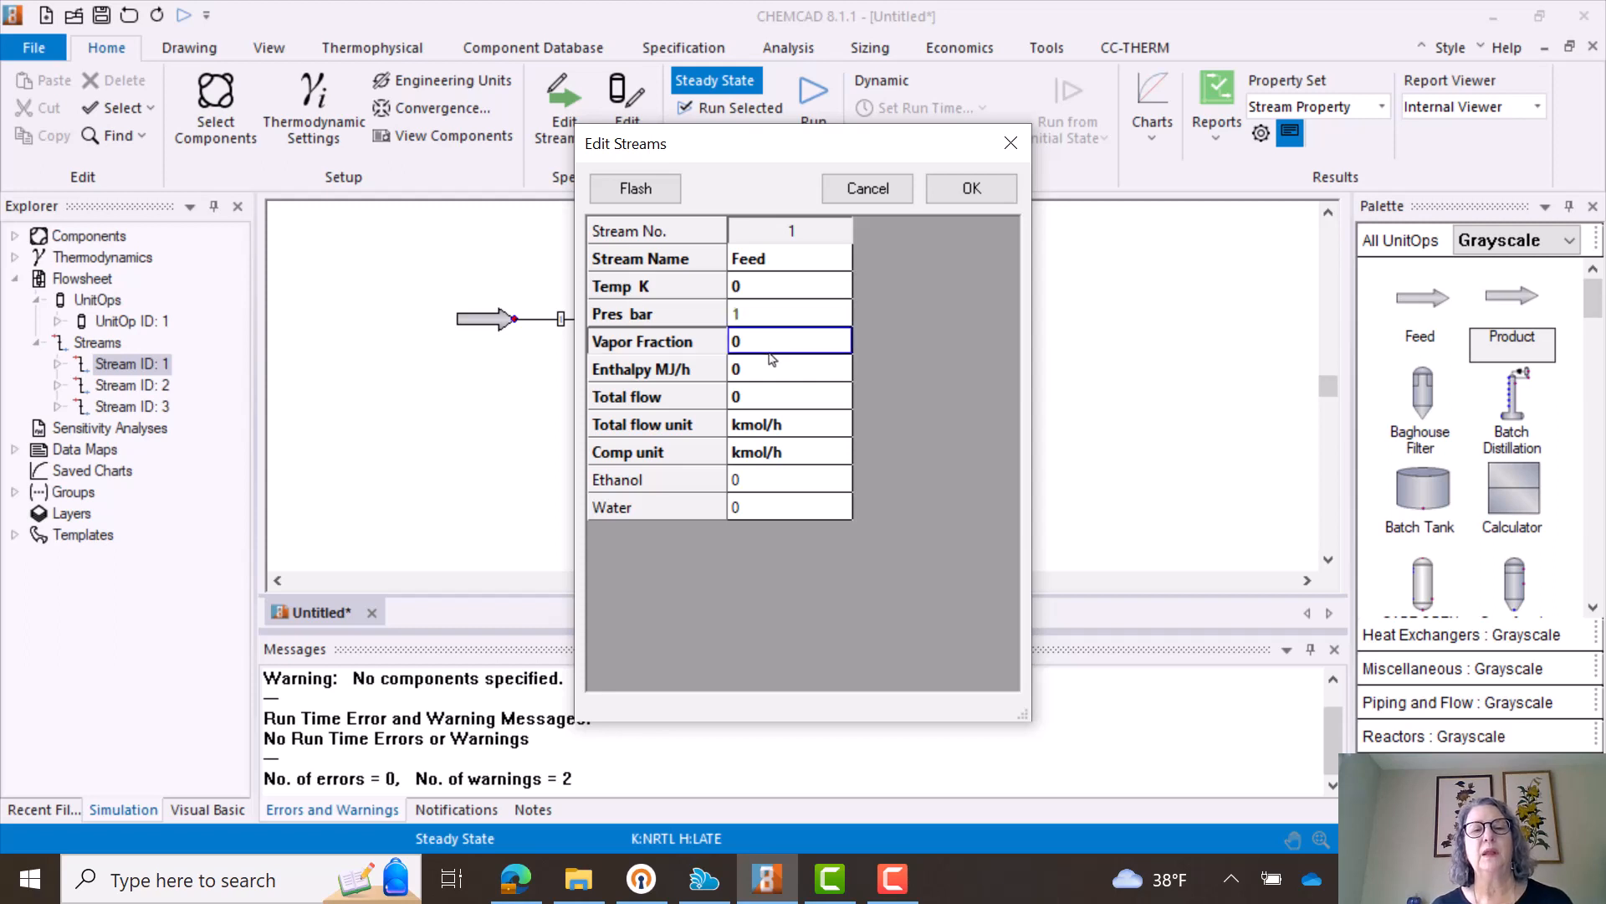
pyautogui.click(762, 343)
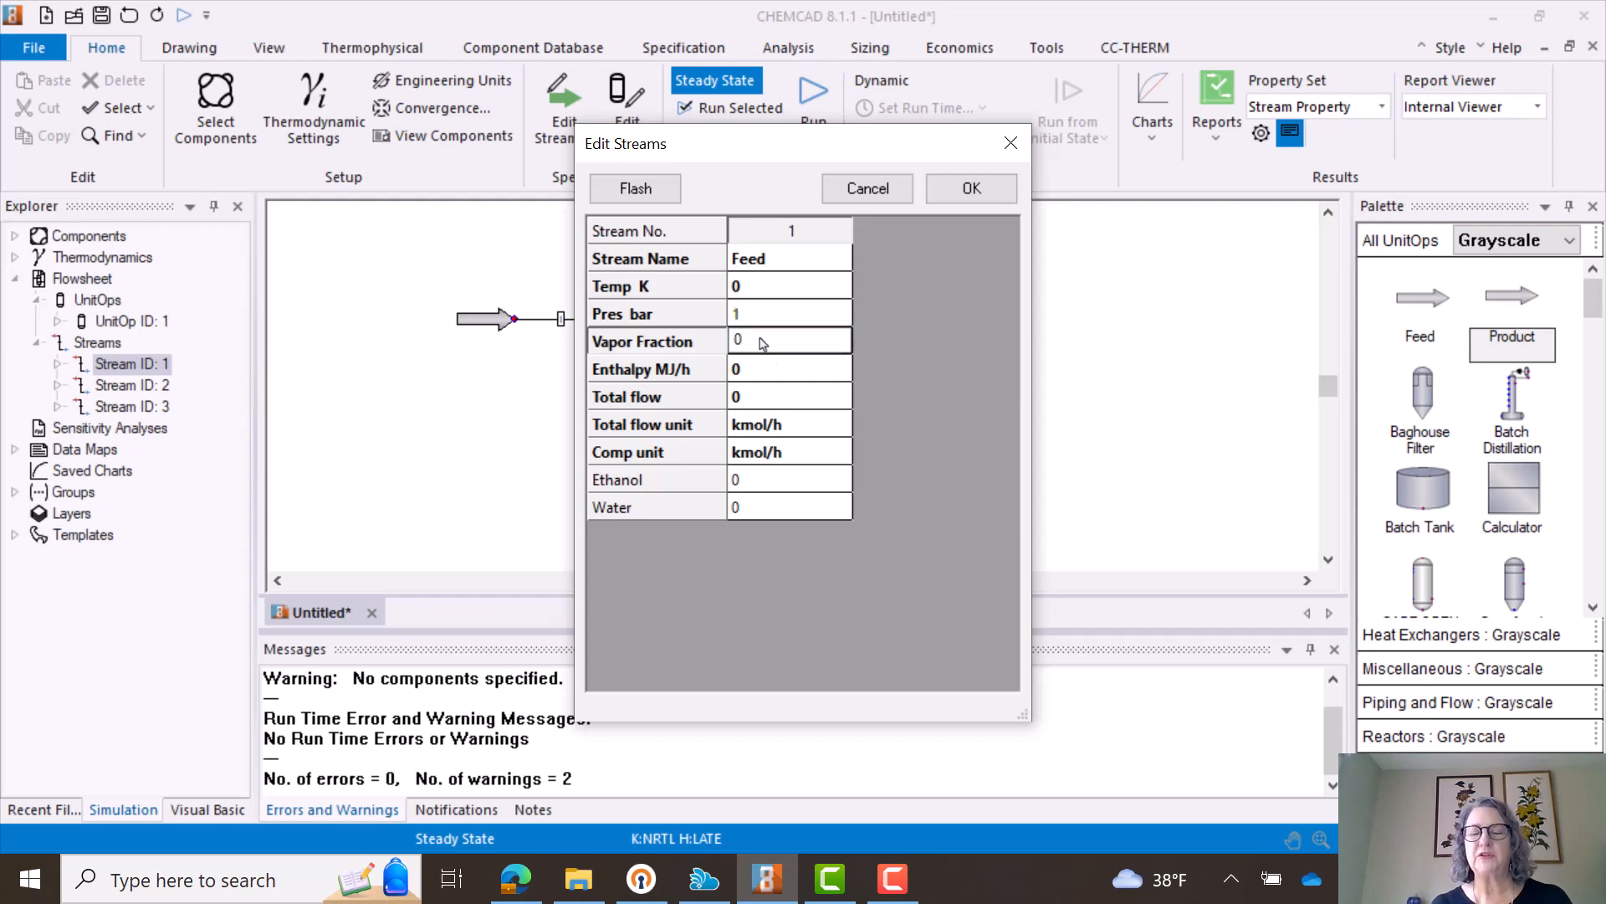
pyautogui.press('BackSpace')
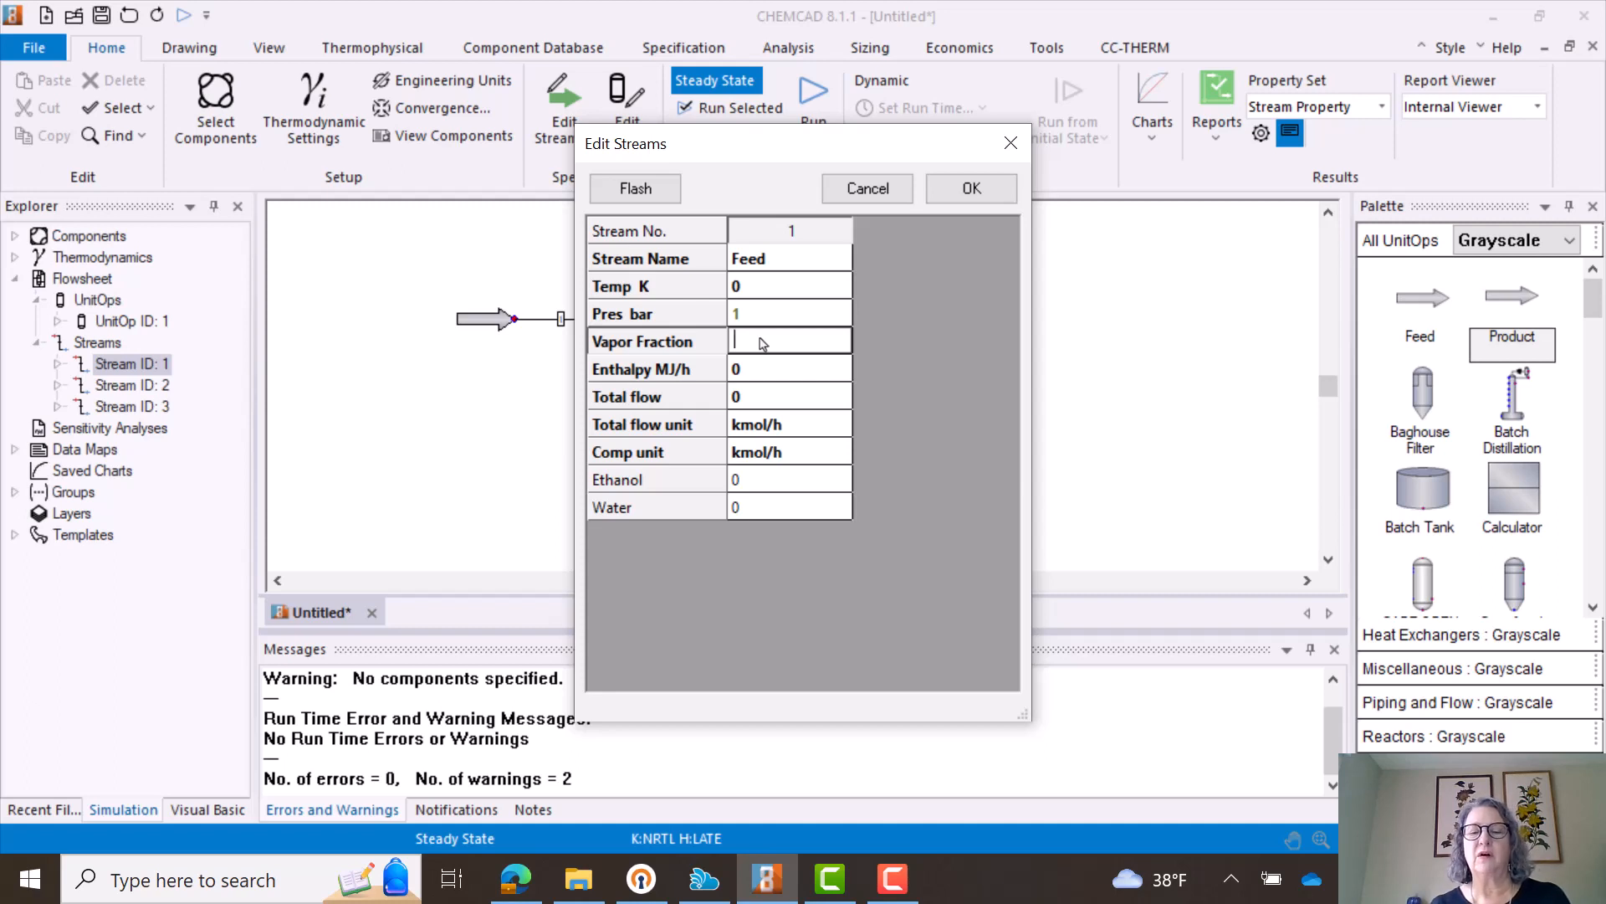
pyautogui.write('0')
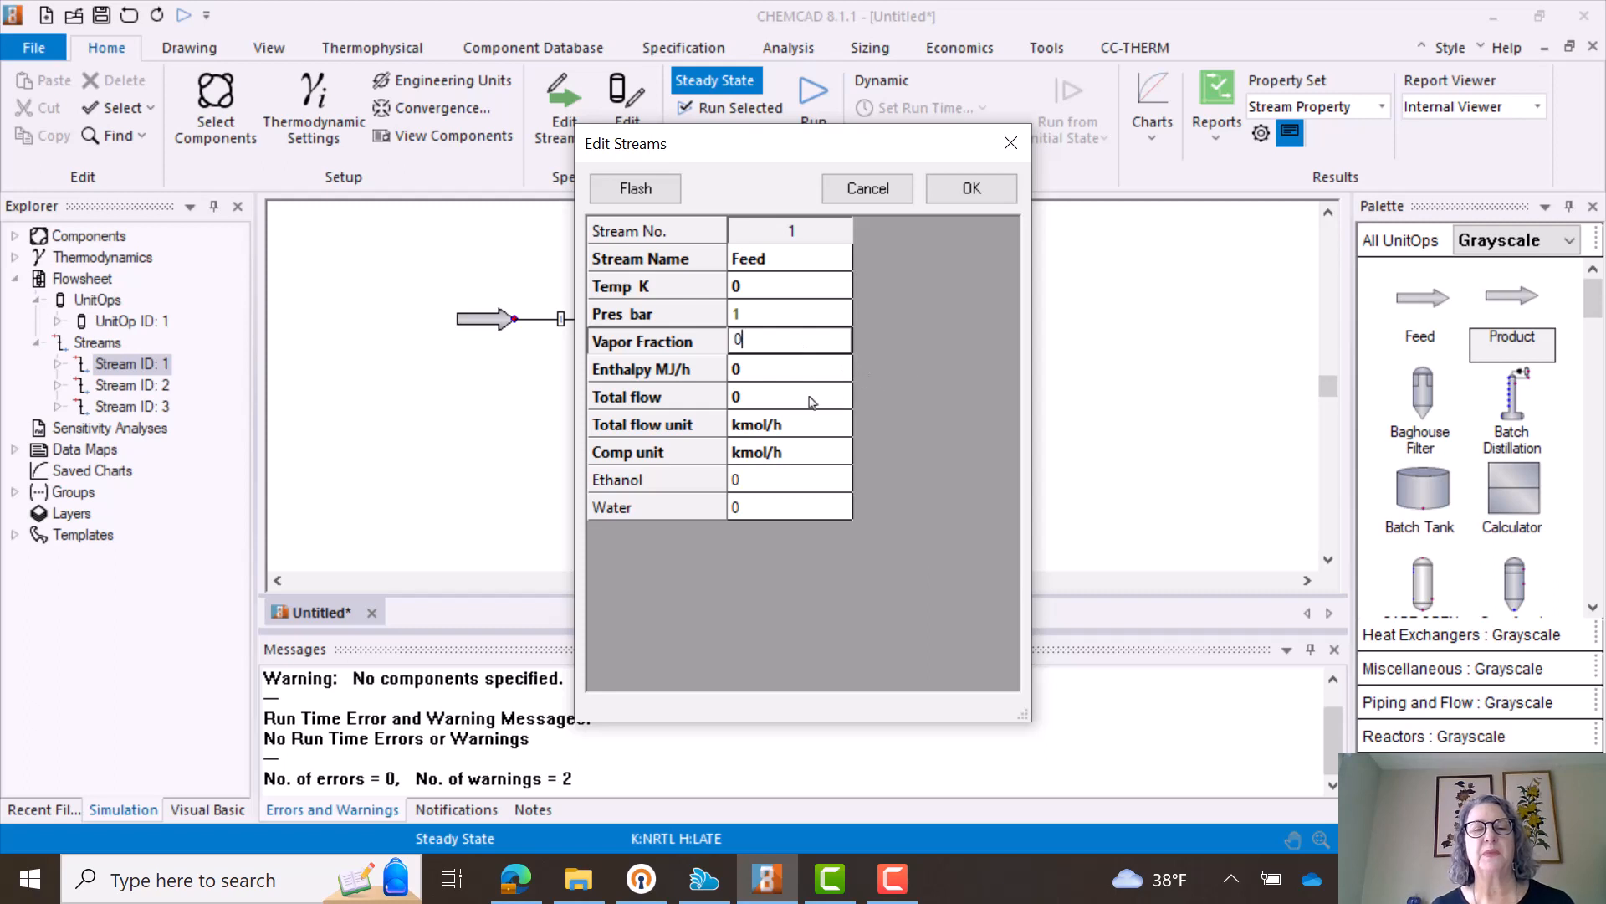
# - Set the feed stream's component flows to 30 kmol/h ethanol and 70 kmol/h water
pyautogui.click(775, 399)
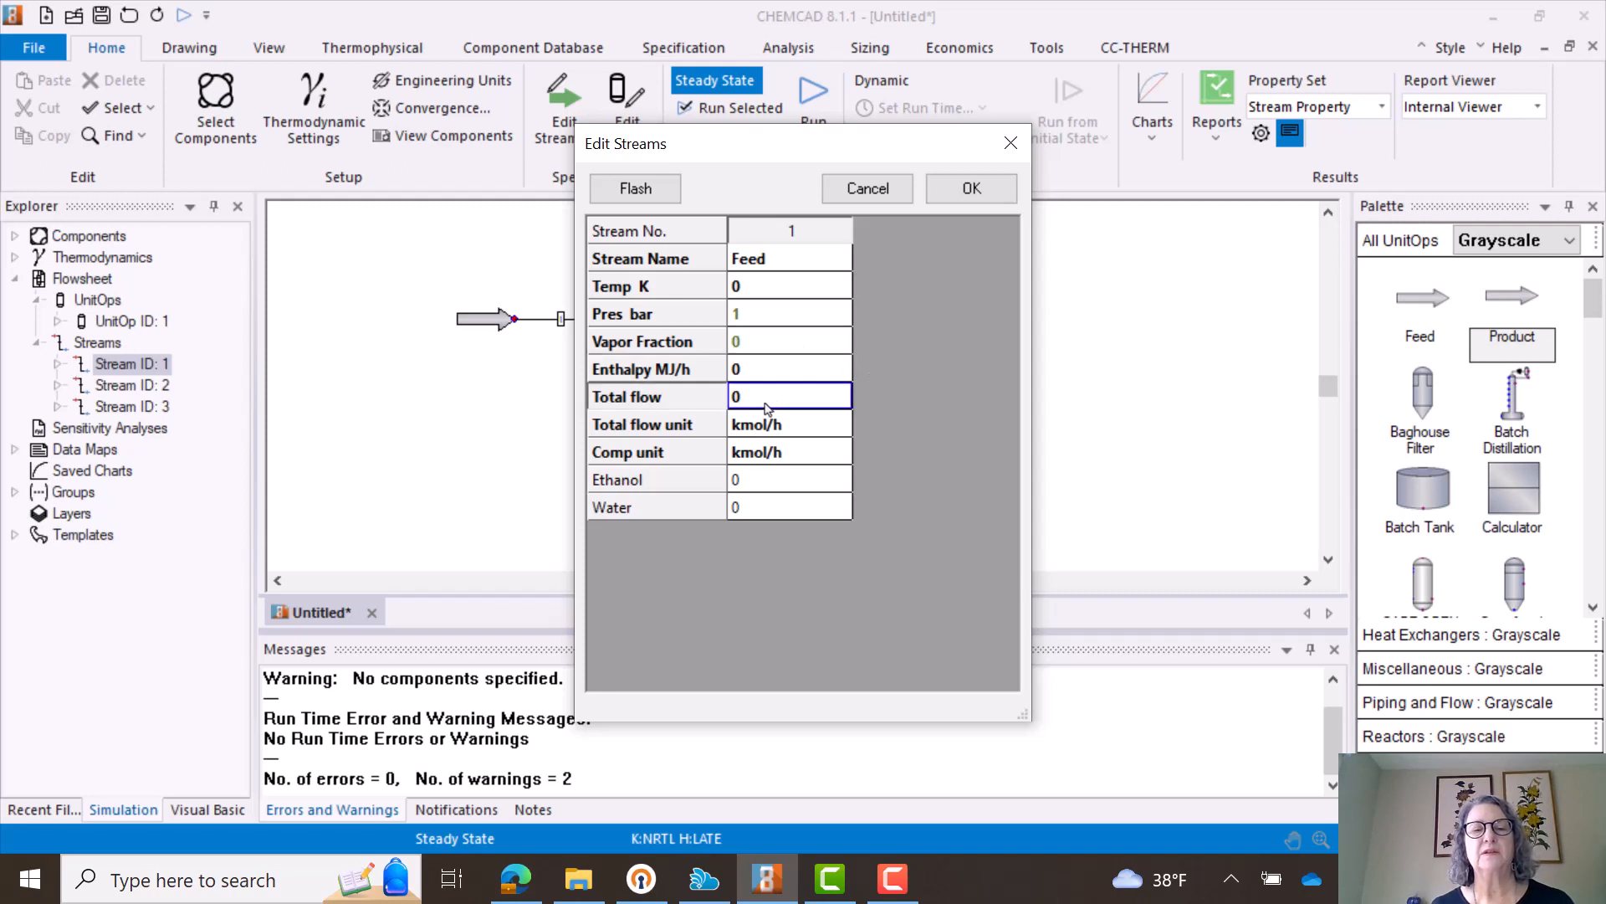
pyautogui.click(750, 486)
pyautogui.click(744, 482)
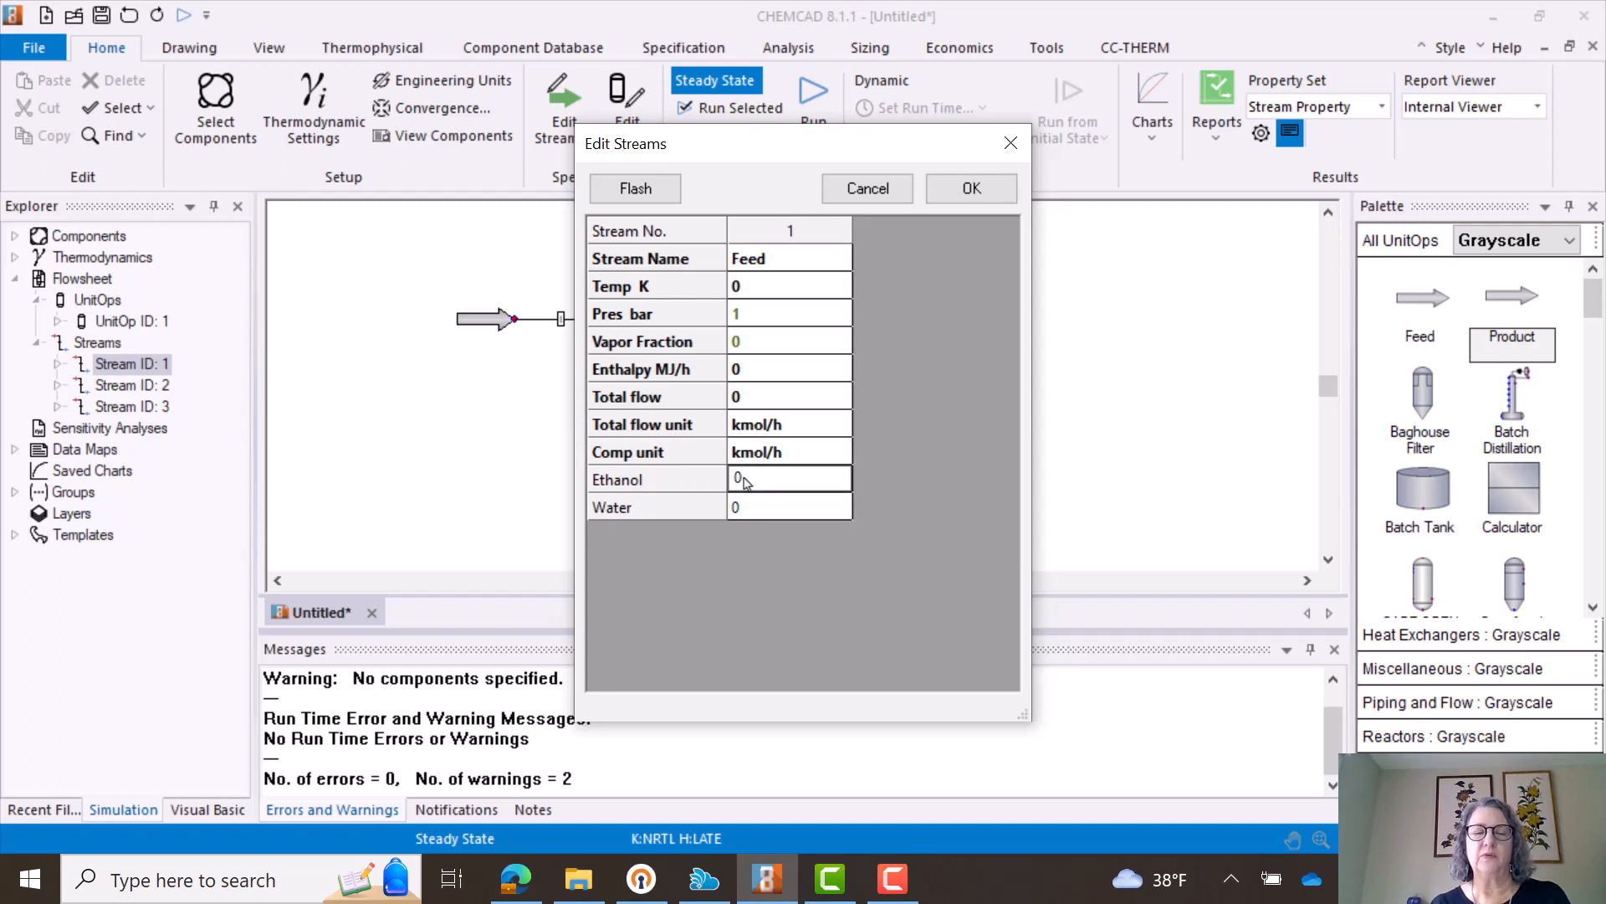
pyautogui.write('20')
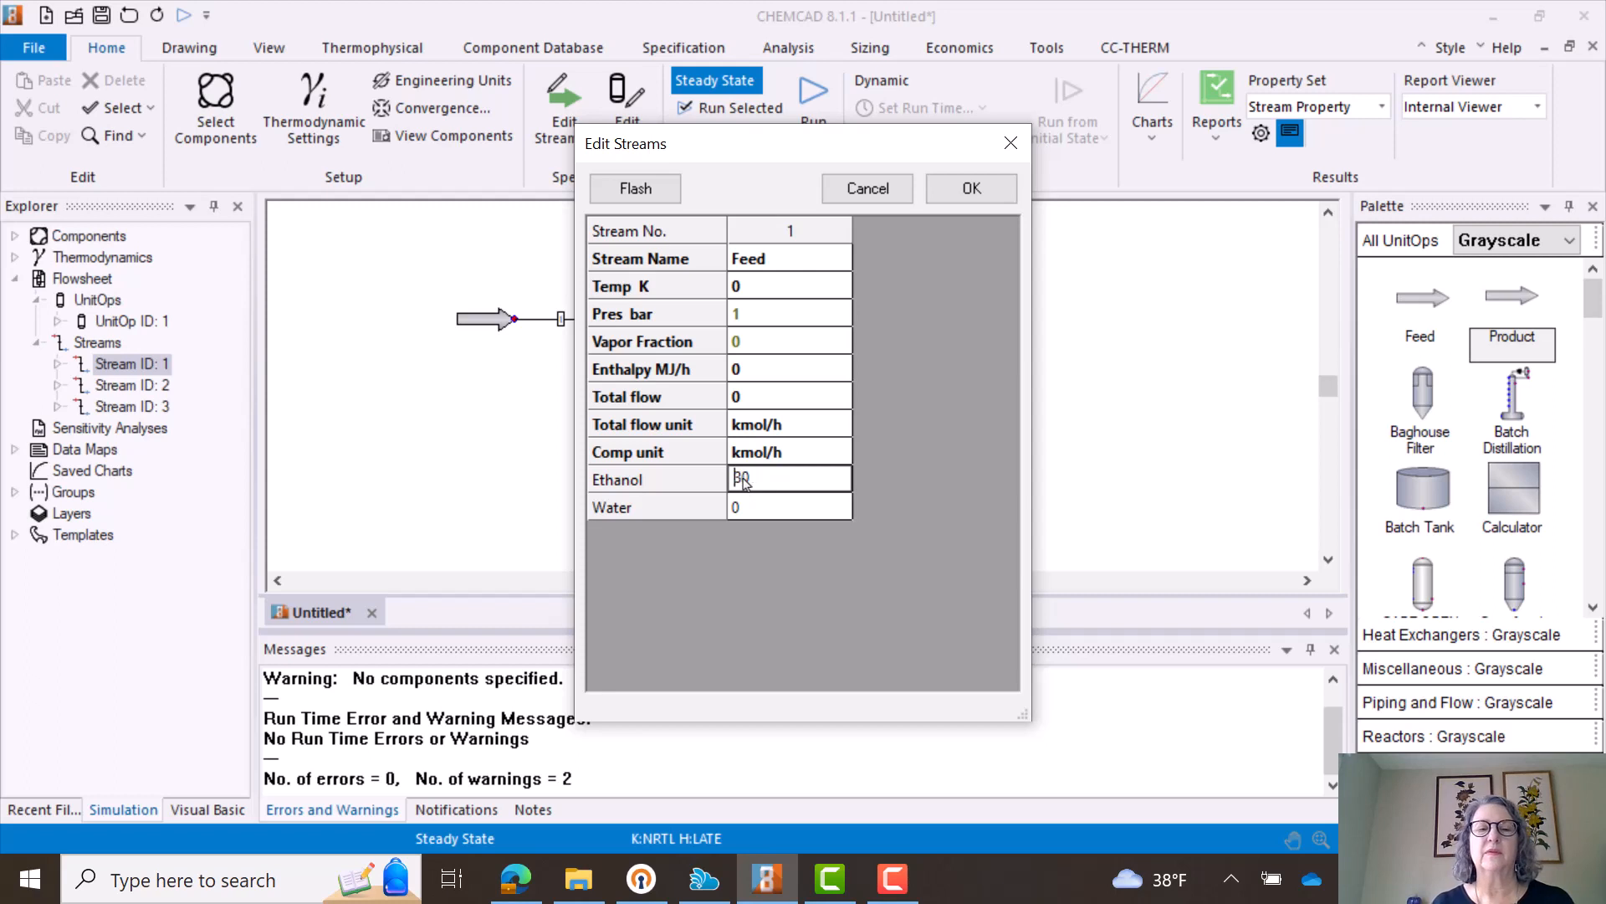
pyautogui.click(744, 516)
pyautogui.click(744, 512)
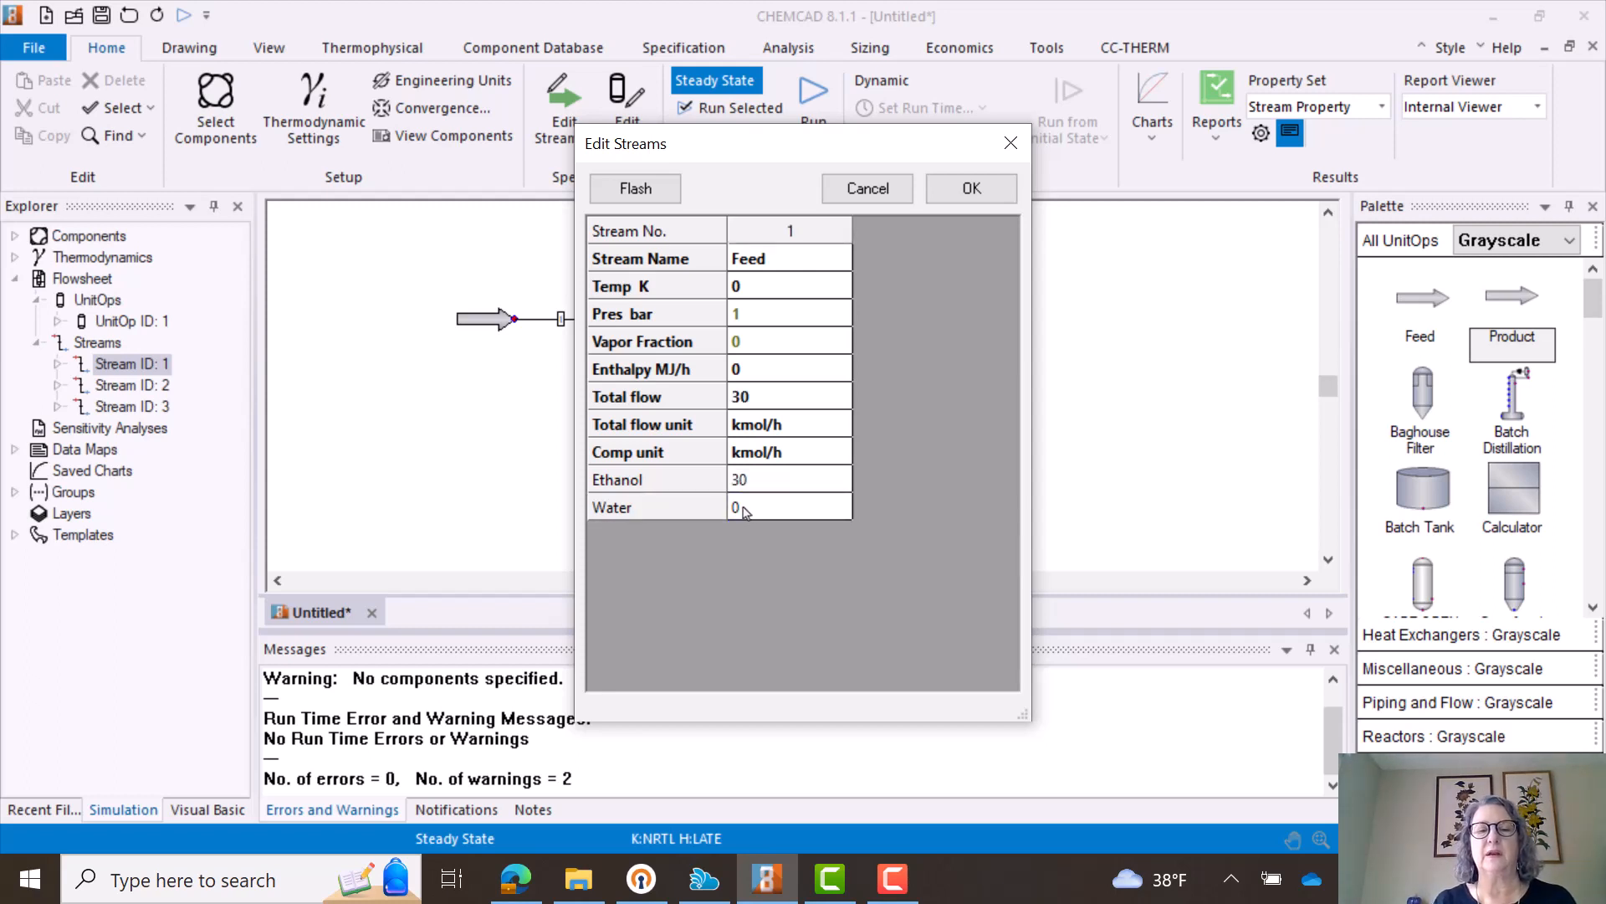
pyautogui.click(747, 513)
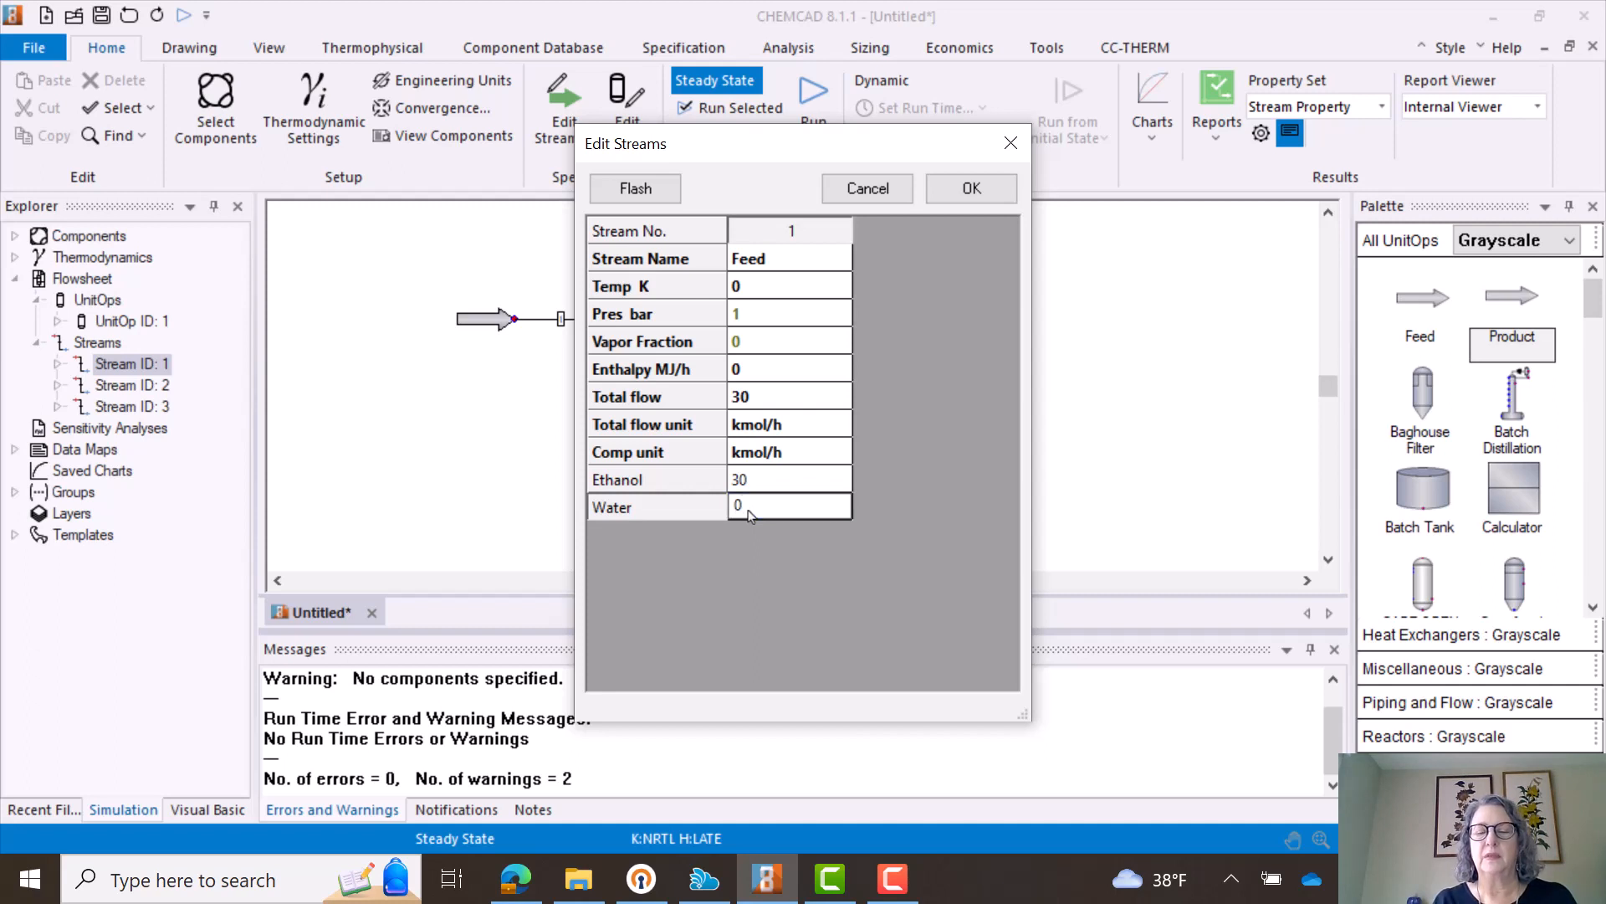
pyautogui.press('BackSpace')
pyautogui.write('70')
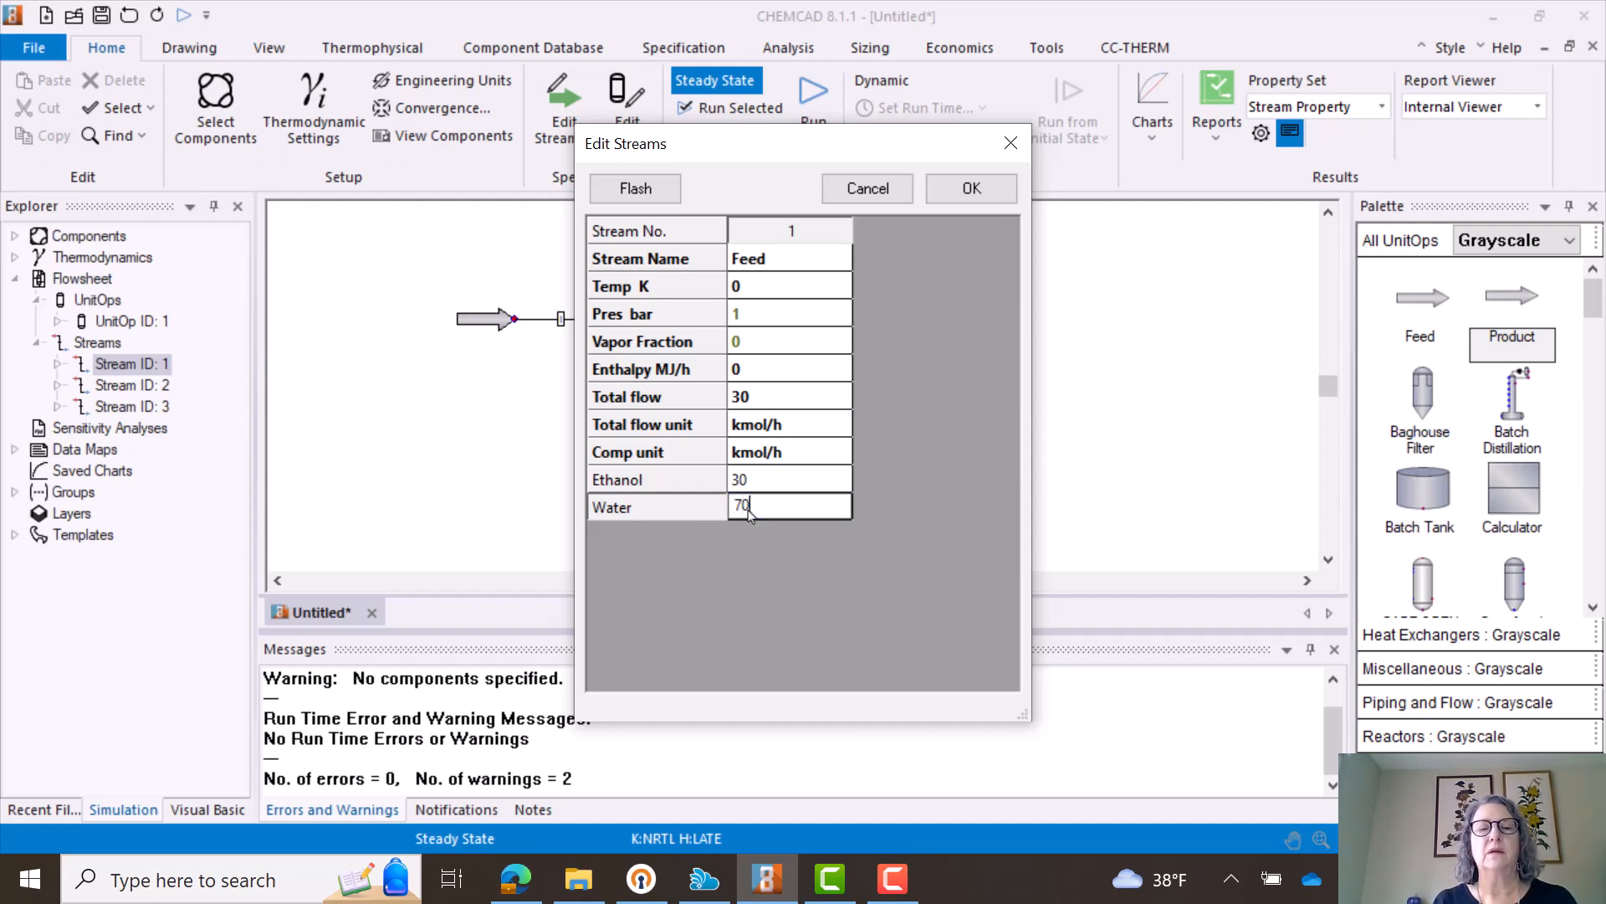
pyautogui.press('Return')
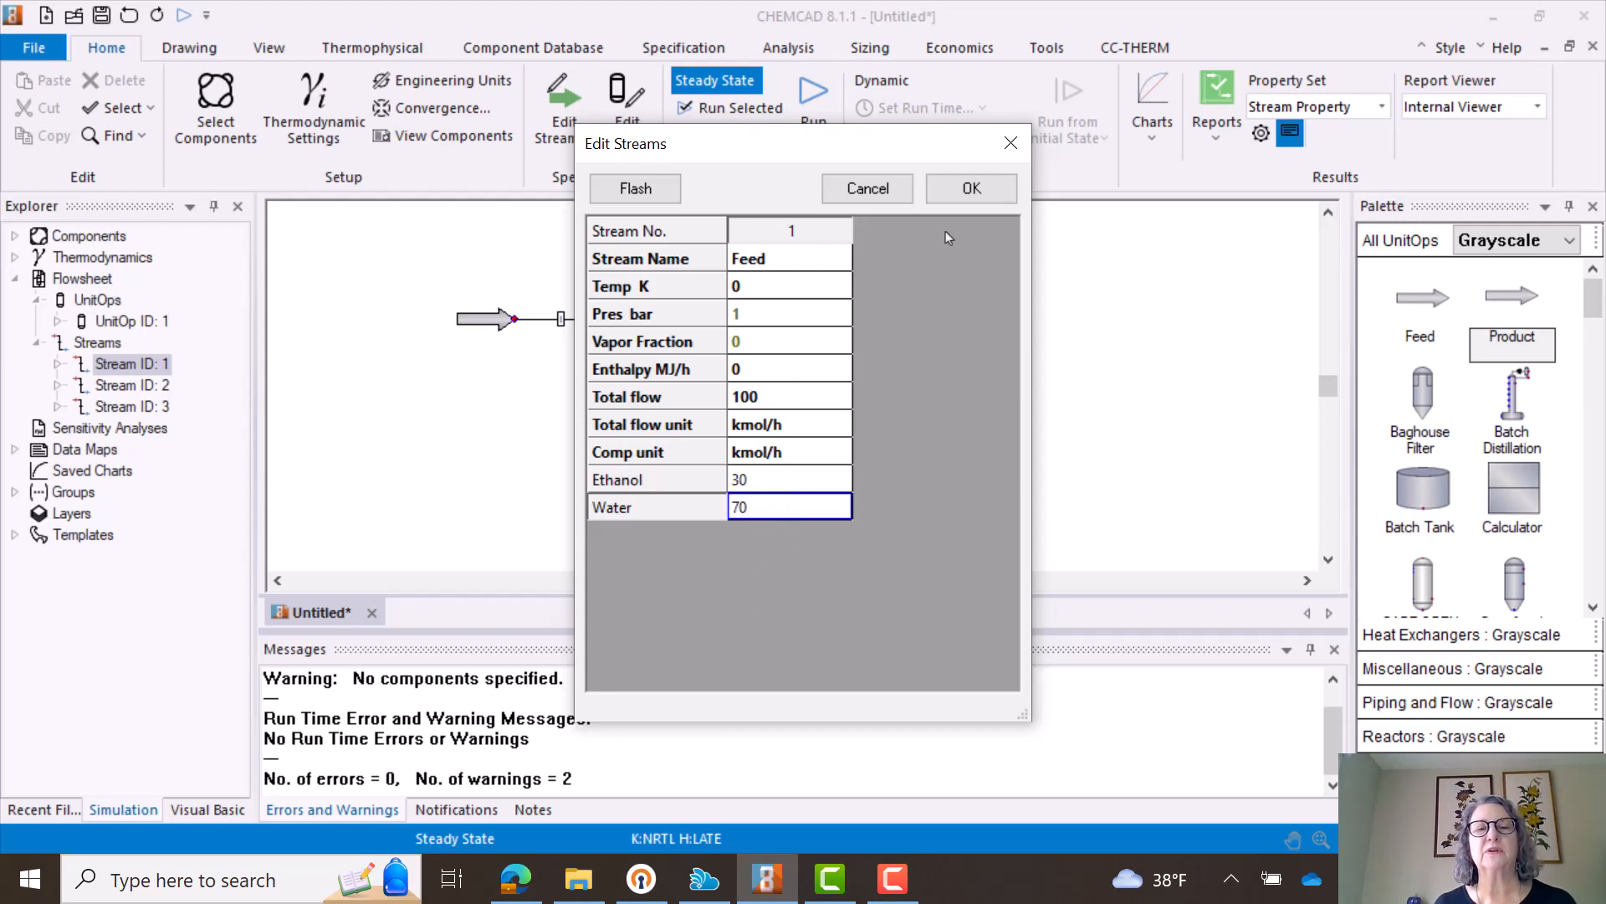
# - Accept the feed stream specification and reopen it to check the calculated temperature and enthalpy
pyautogui.click(749, 287)
pyautogui.click(750, 288)
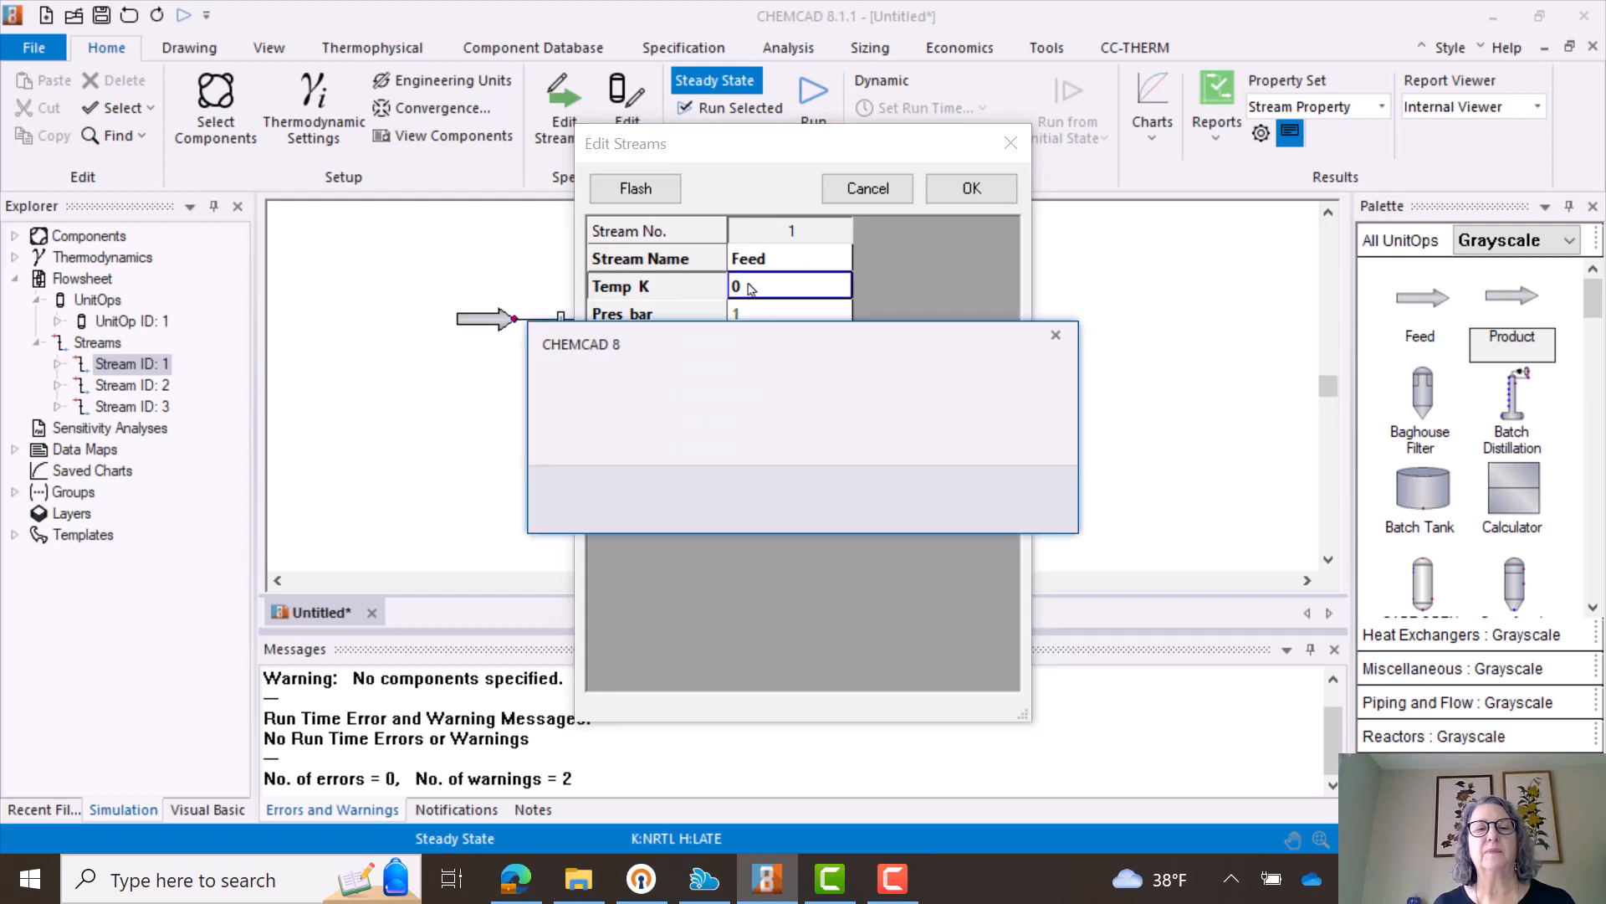
pyautogui.click(1008, 497)
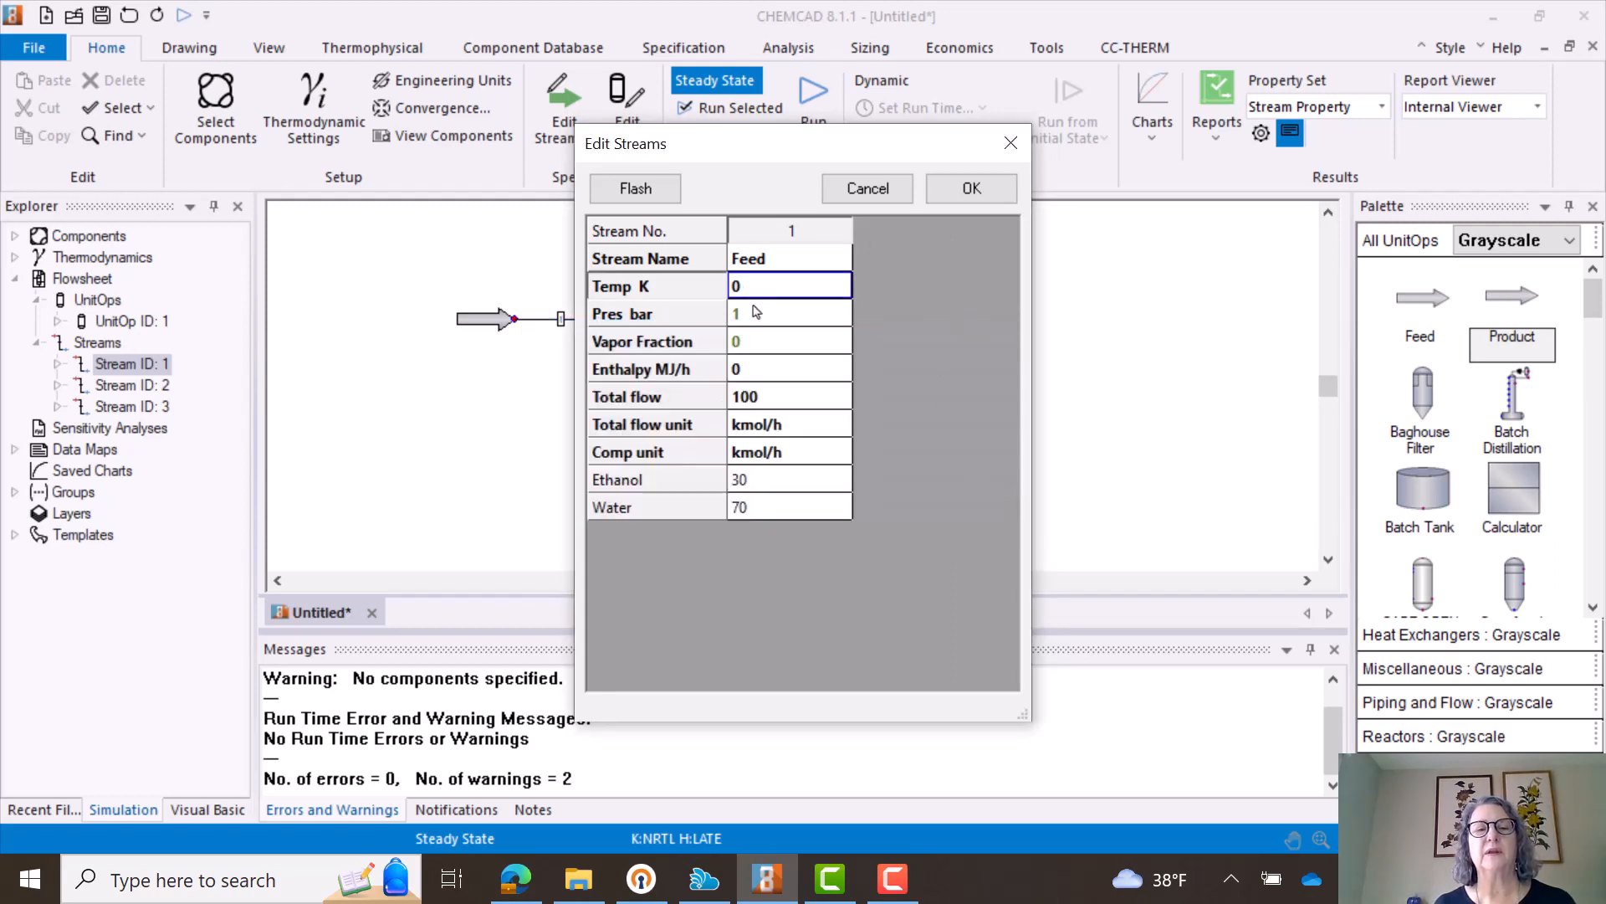
pyautogui.click(962, 193)
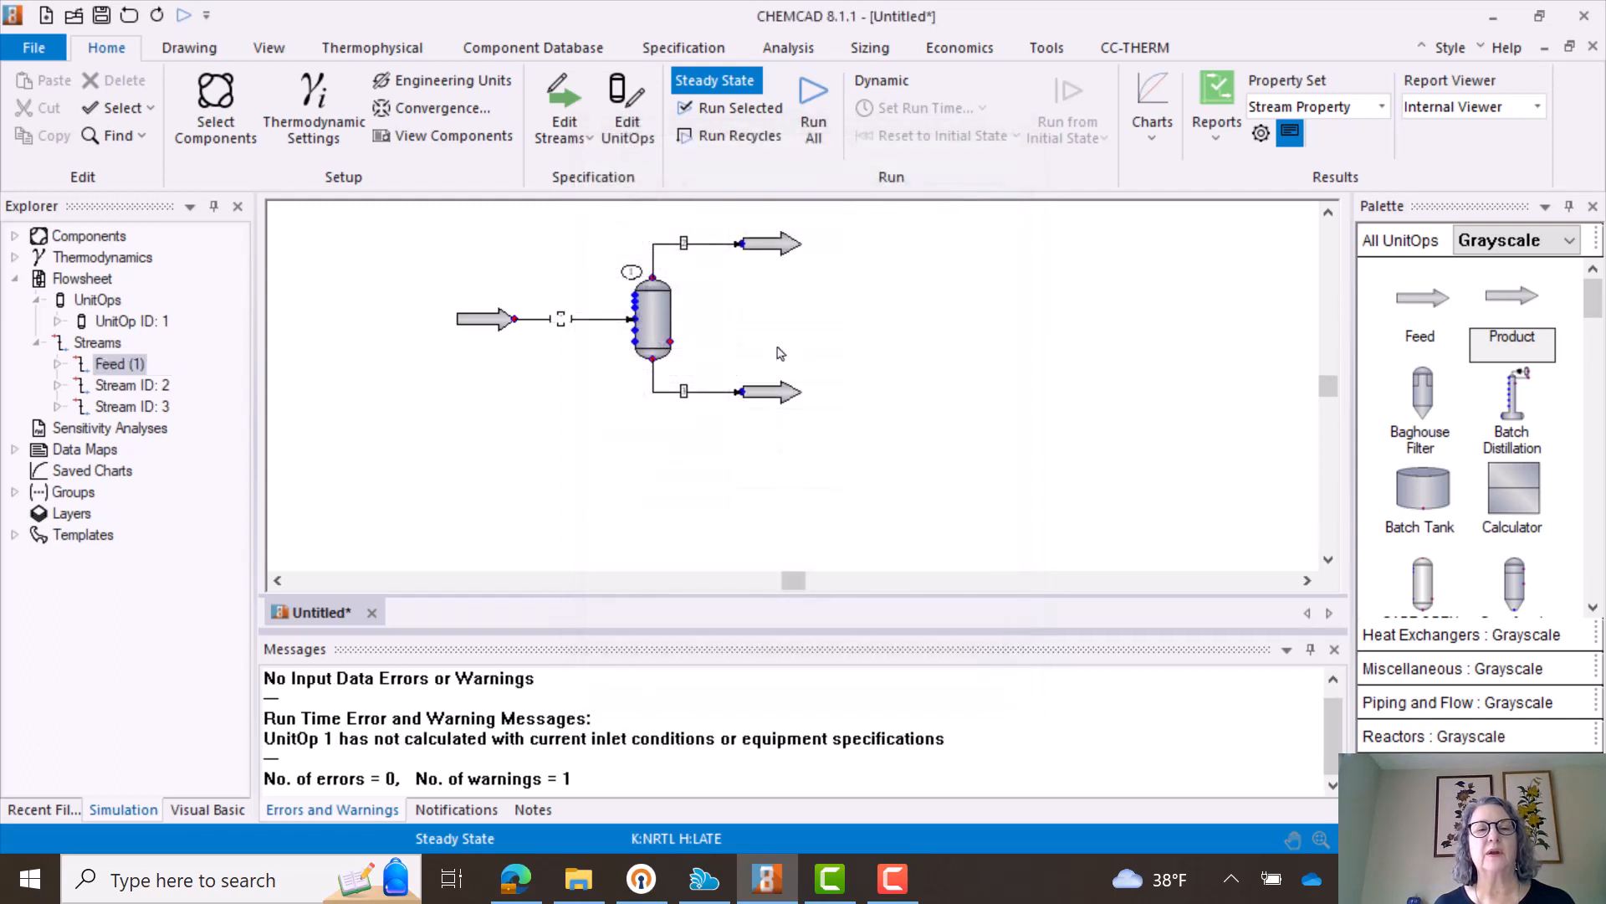
pyautogui.doubleClick(561, 320)
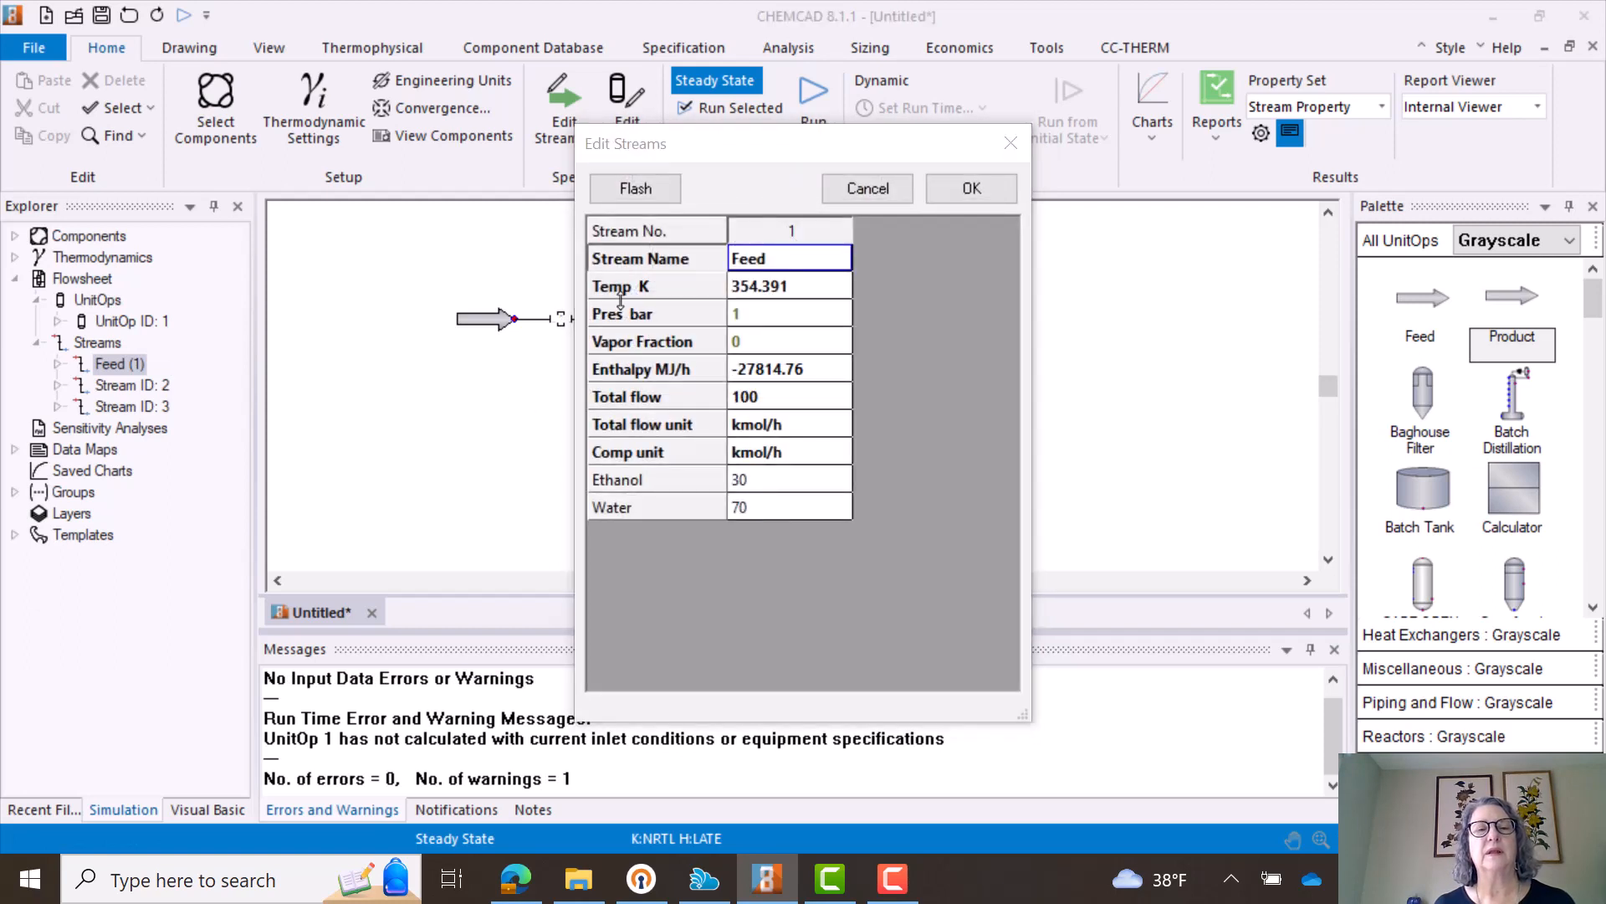
pyautogui.click(970, 188)
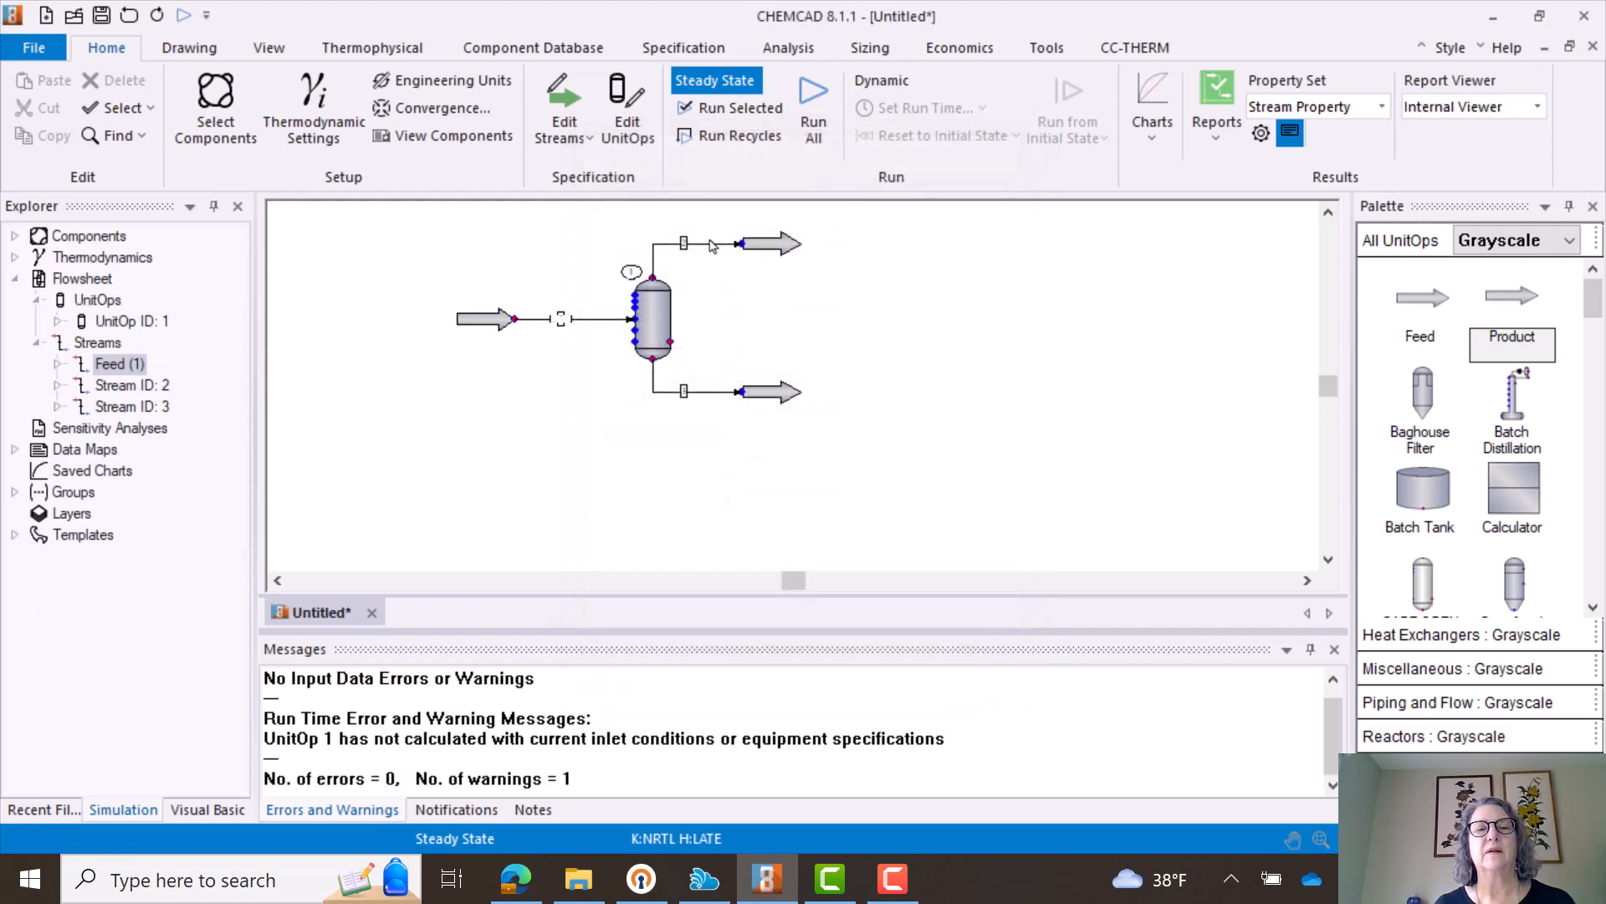
# - Name the overhead outlet stream of the flash vessel Vapor and accept it
pyautogui.doubleClick(683, 243)
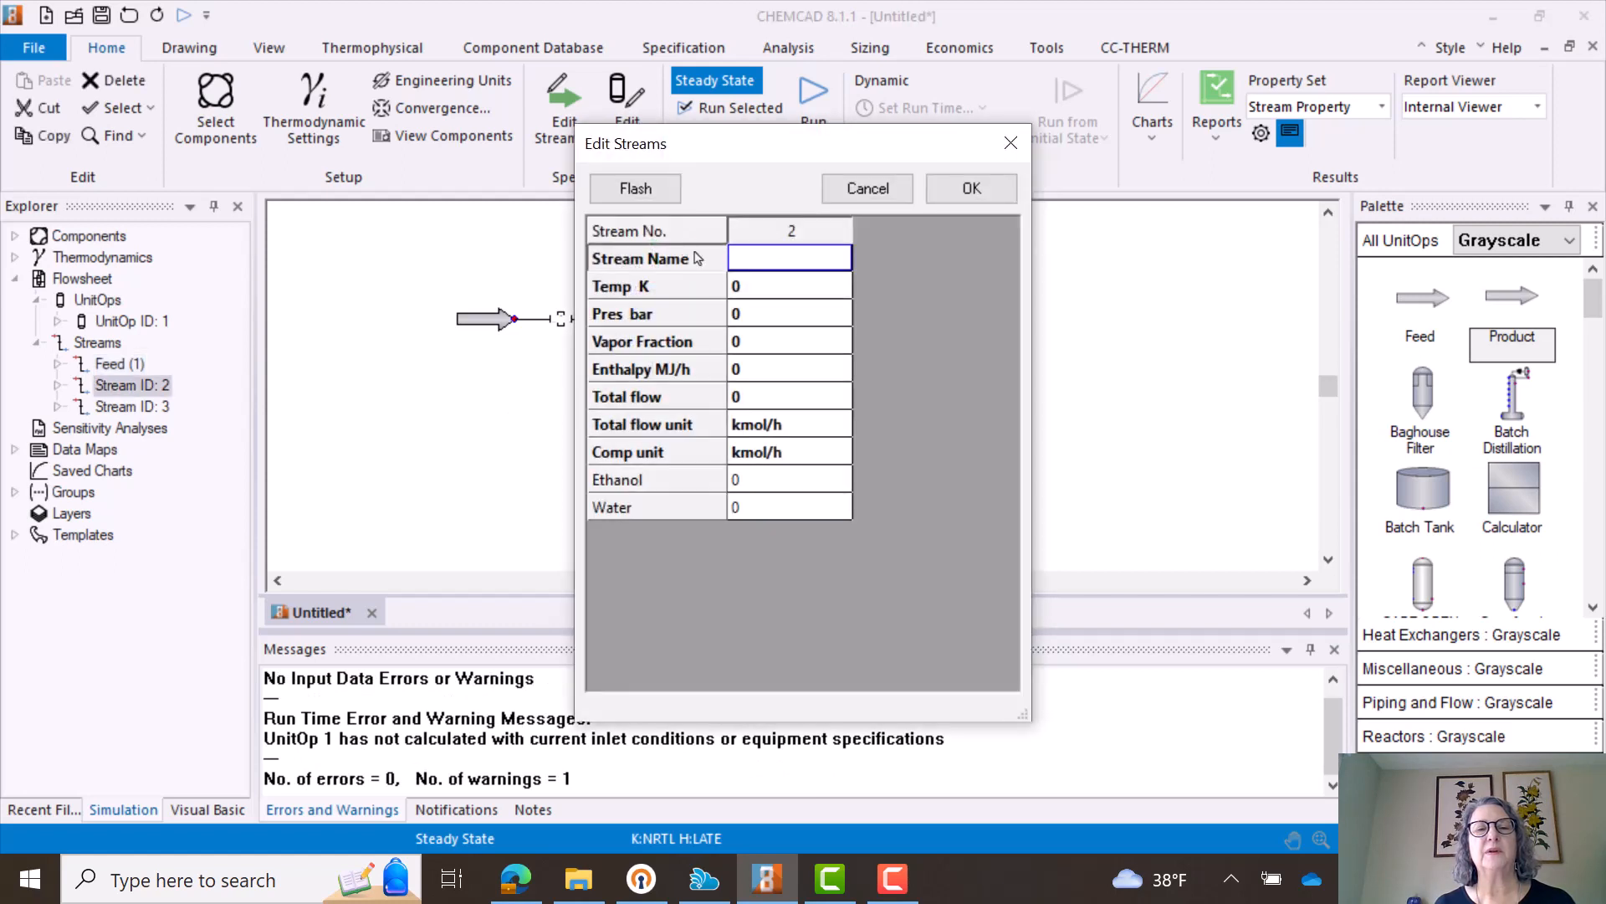
pyautogui.click(768, 264)
pyautogui.write('V')
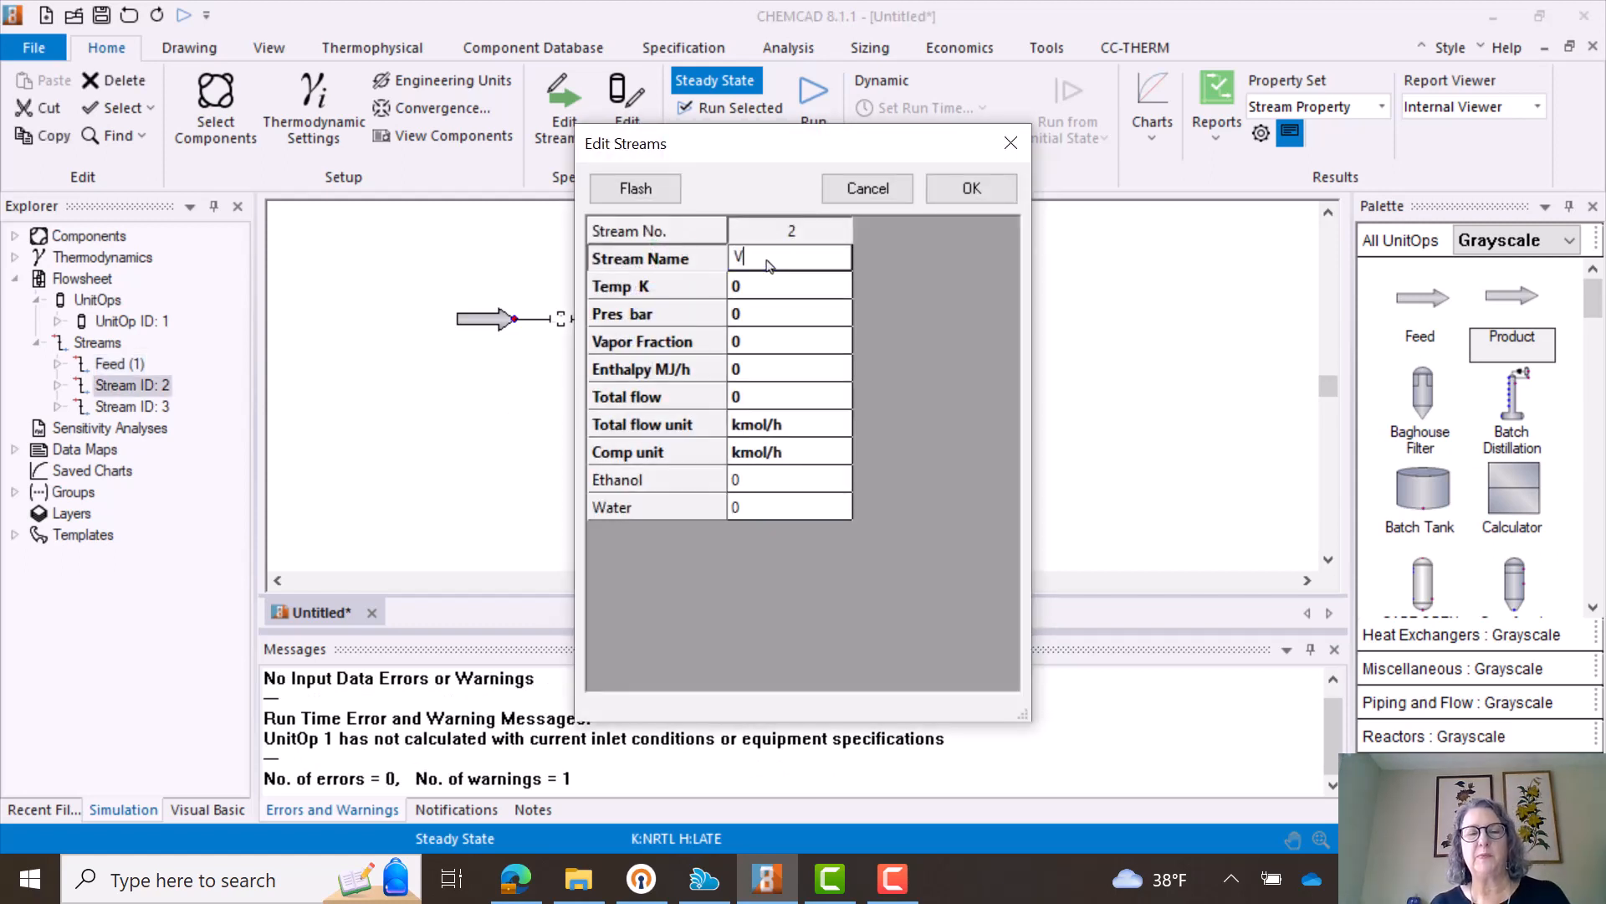
pyautogui.write('apor')
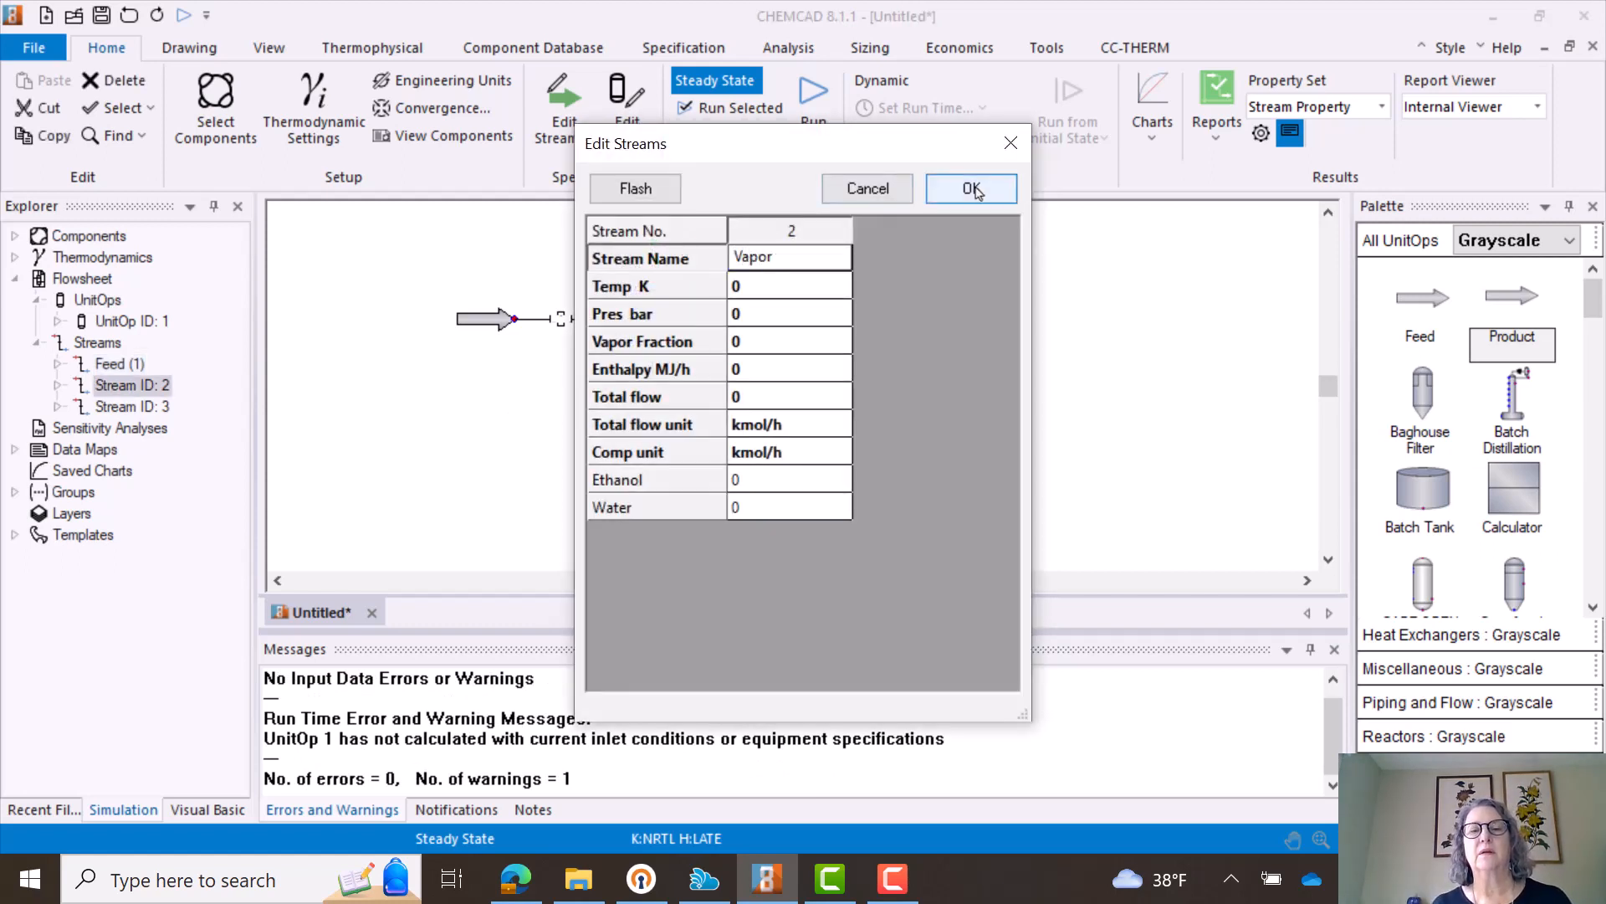
pyautogui.click(973, 191)
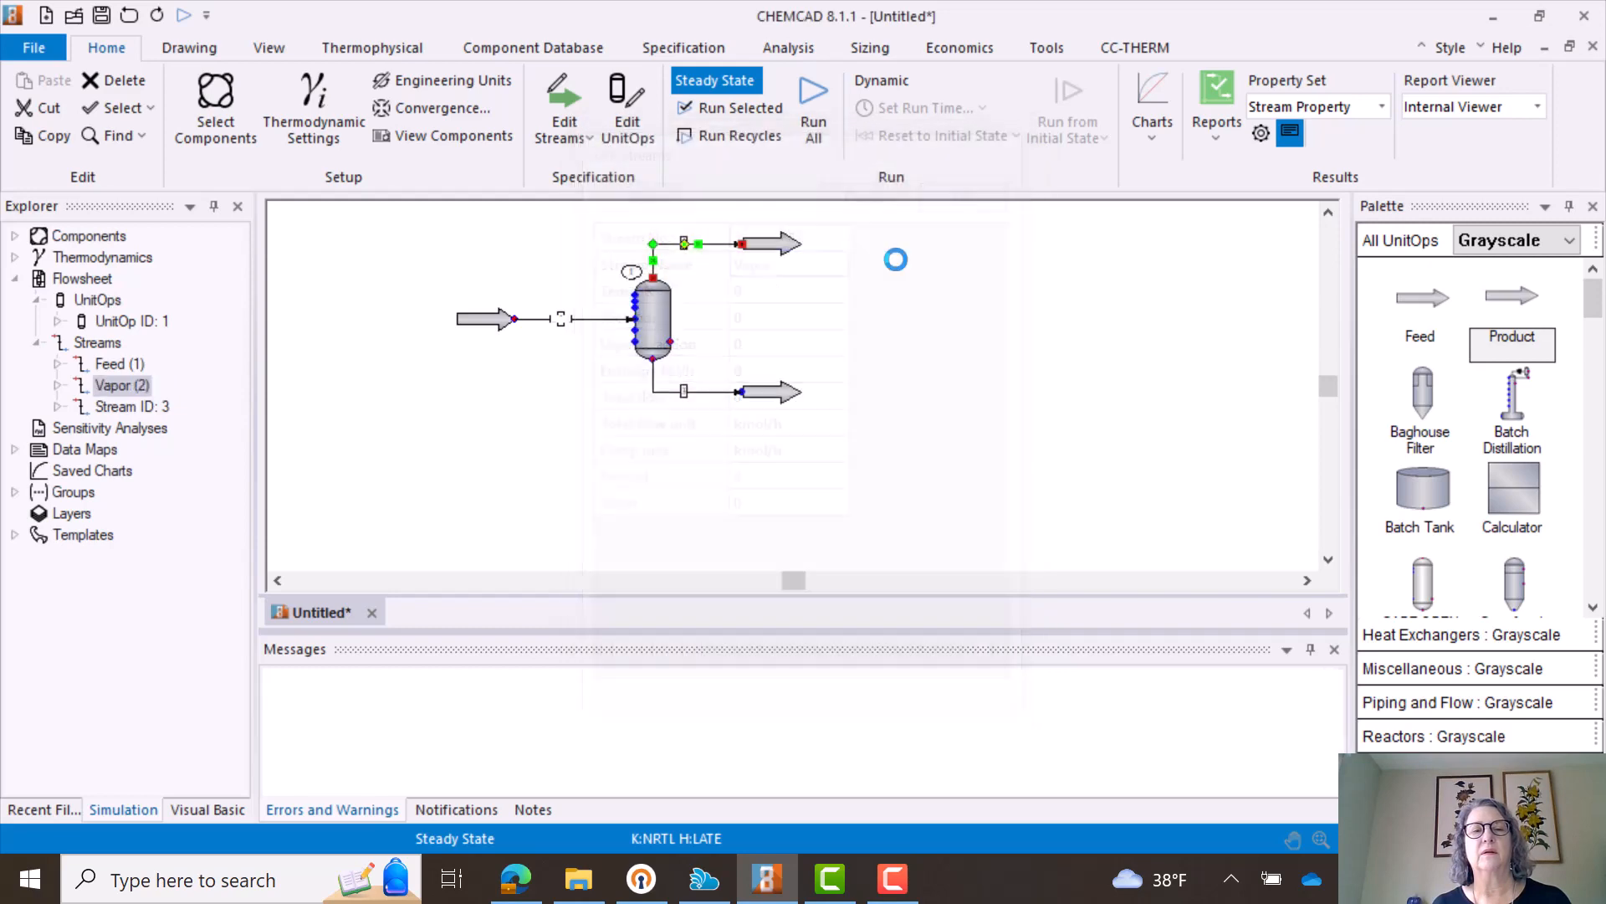
# - Name the bottom outlet stream of the flash vessel Liquid and accept it
pyautogui.doubleClick(681, 399)
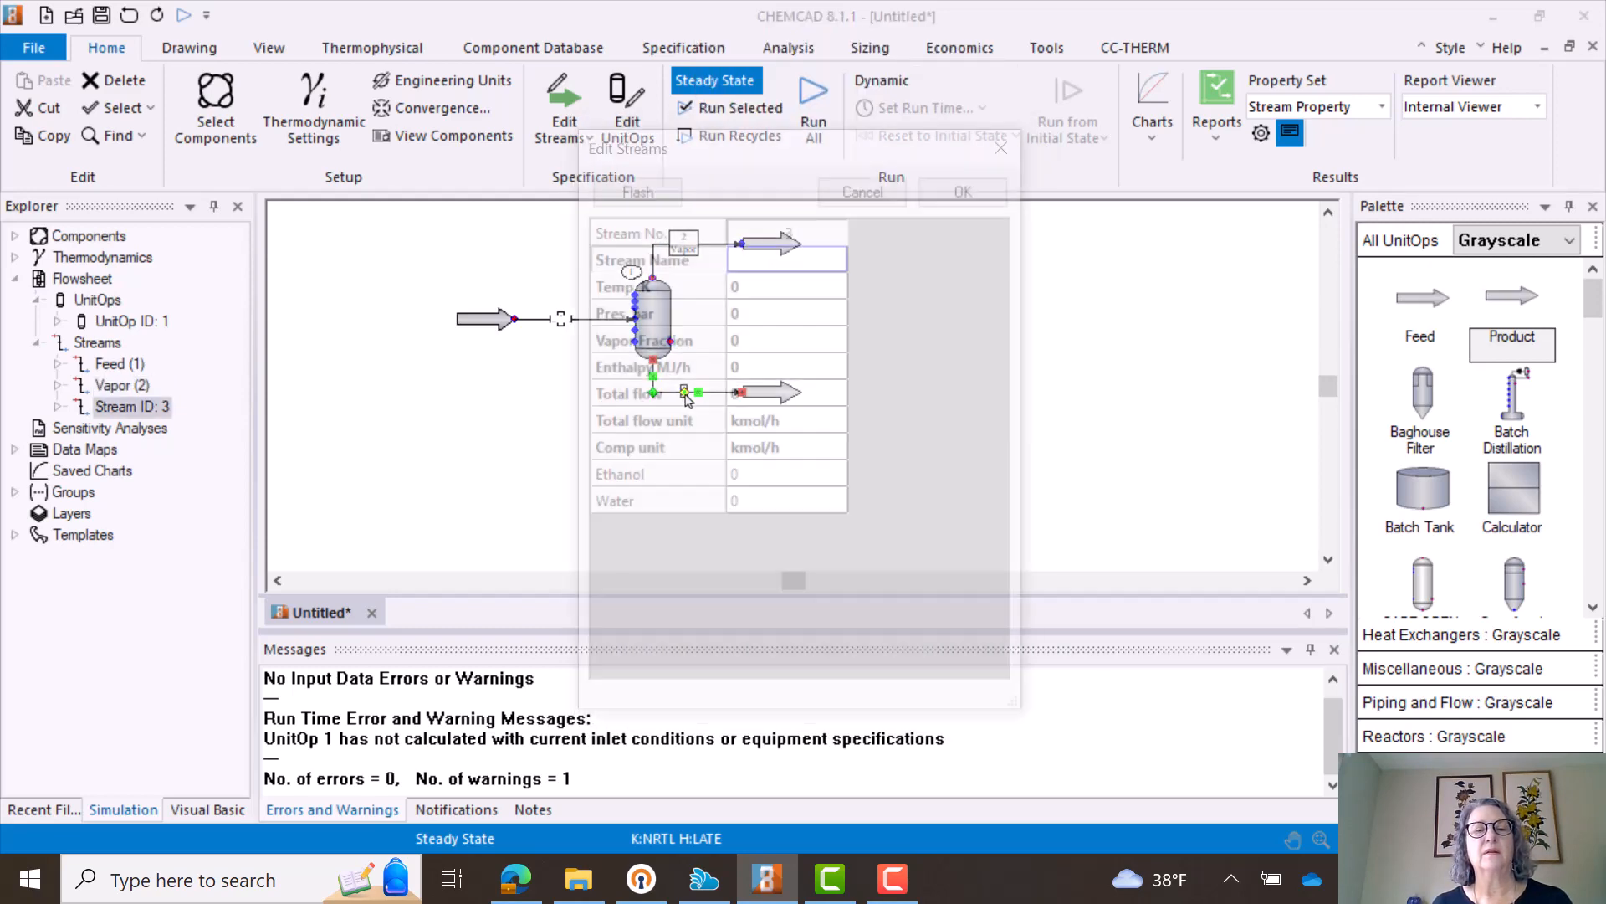
pyautogui.click(789, 260)
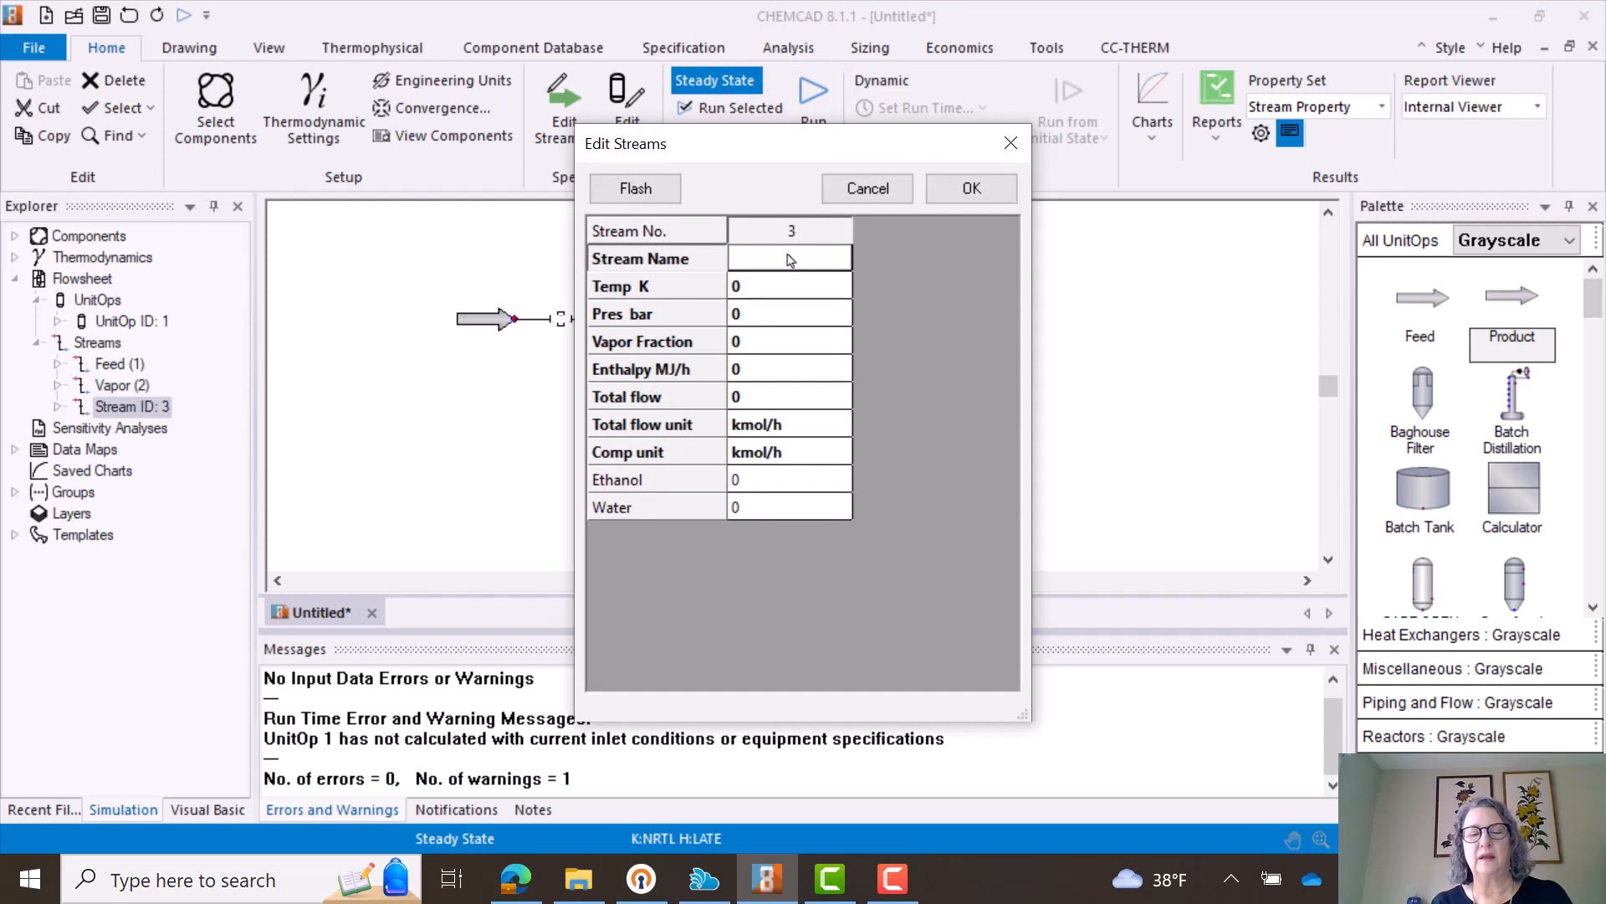
pyautogui.write('Liq')
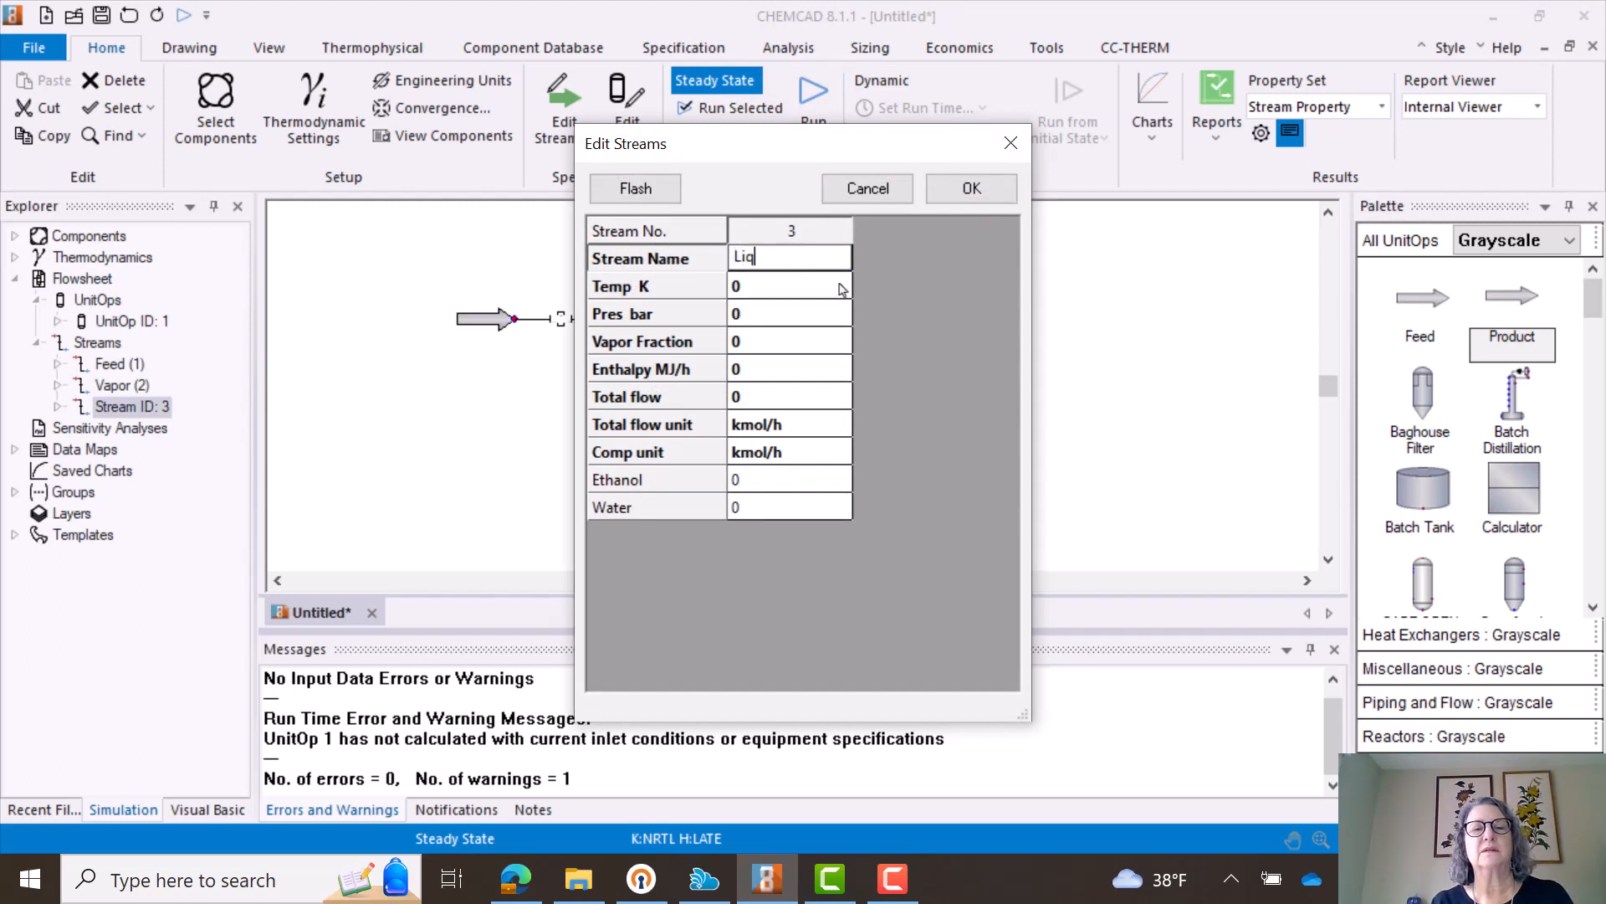
pyautogui.write('uid')
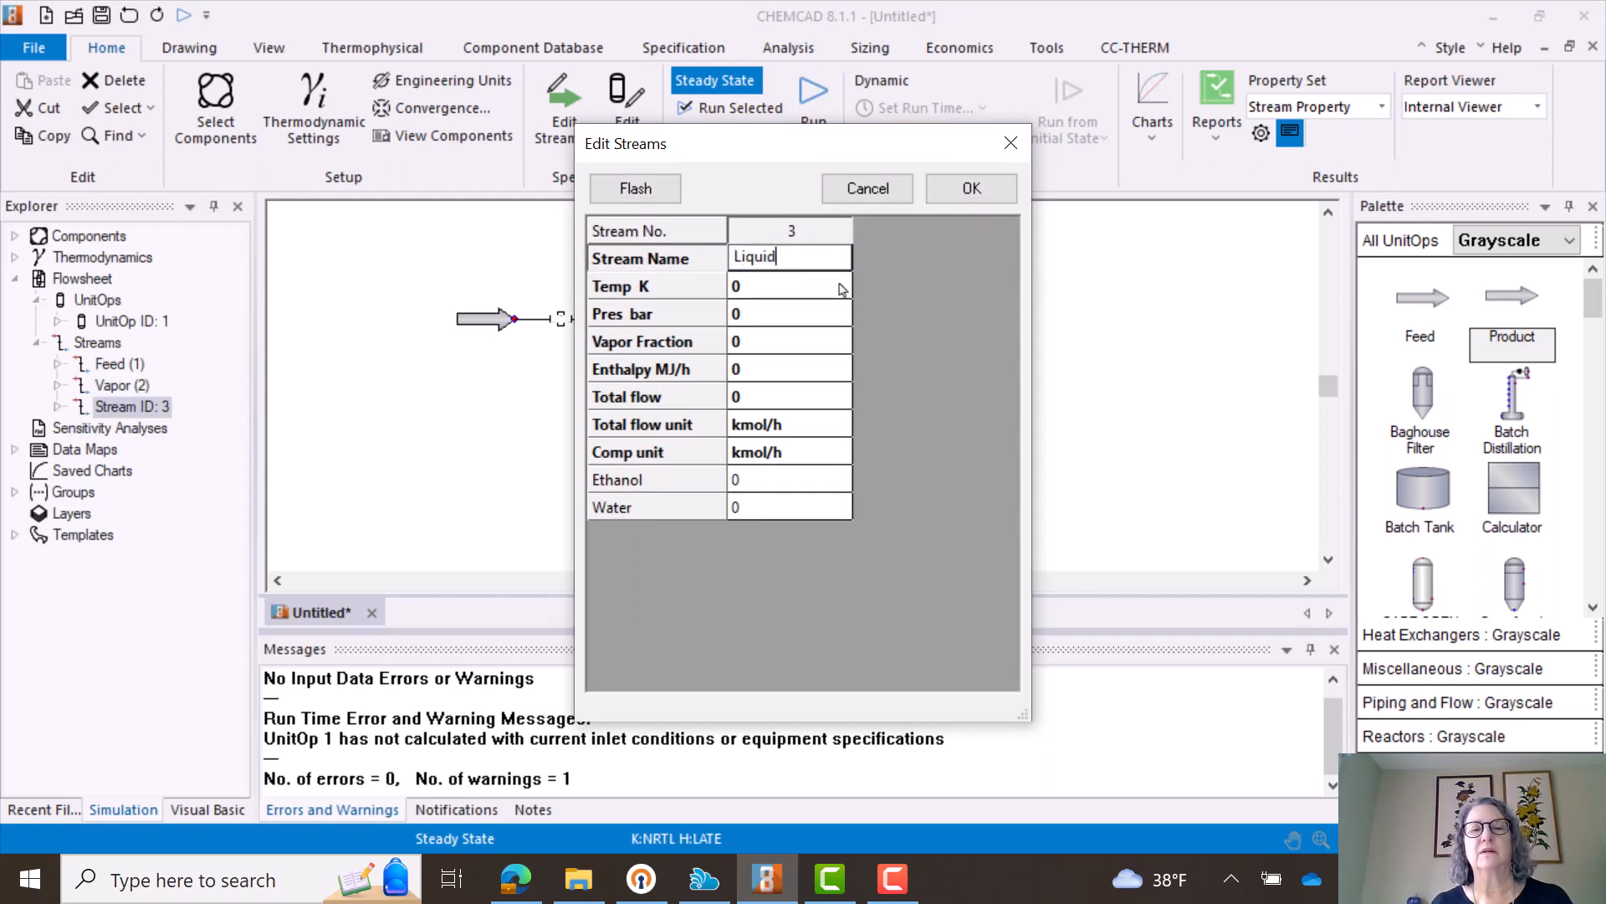
pyautogui.click(970, 187)
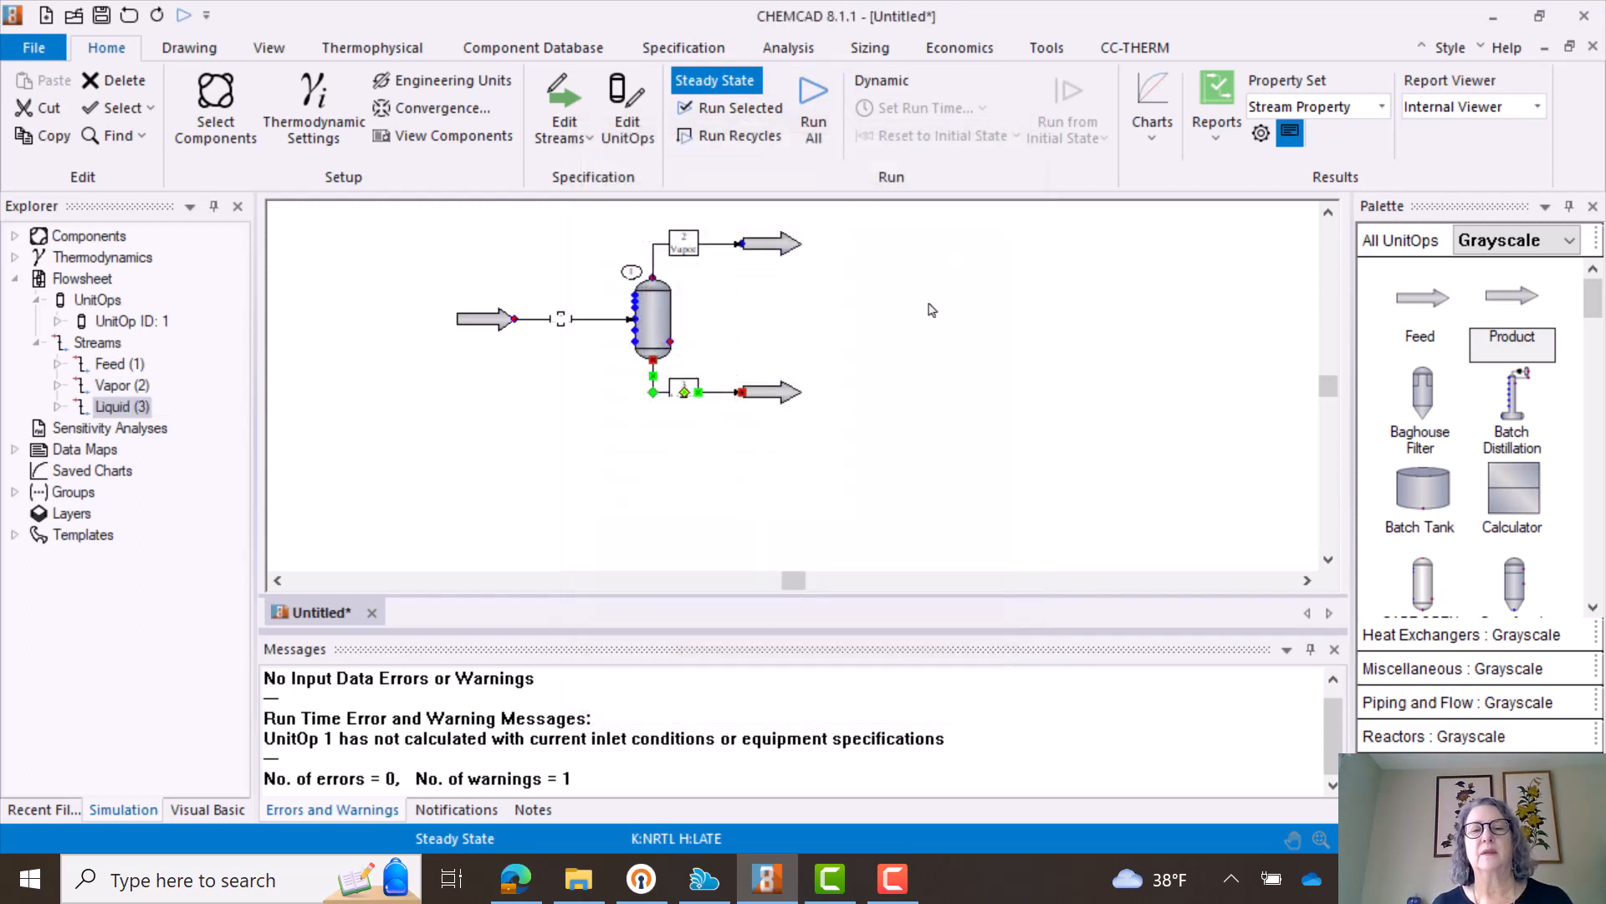
# - Reopen the feed stream specification to review its conditions and component flows, and accept it
pyautogui.click(563, 325)
pyautogui.doubleClick(563, 326)
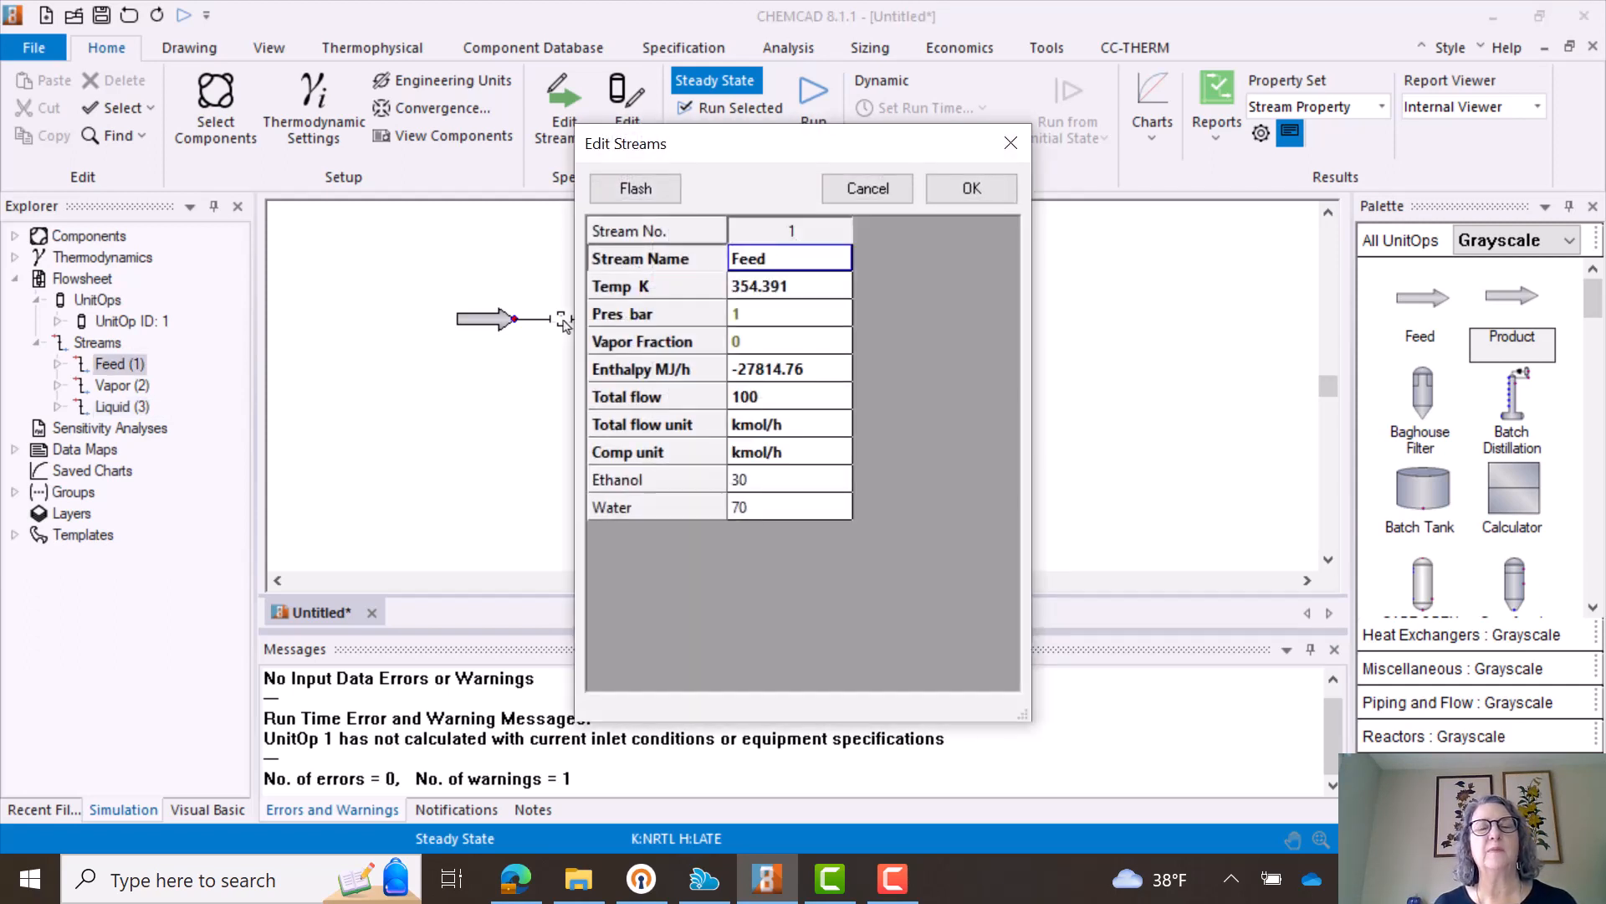
pyautogui.click(962, 189)
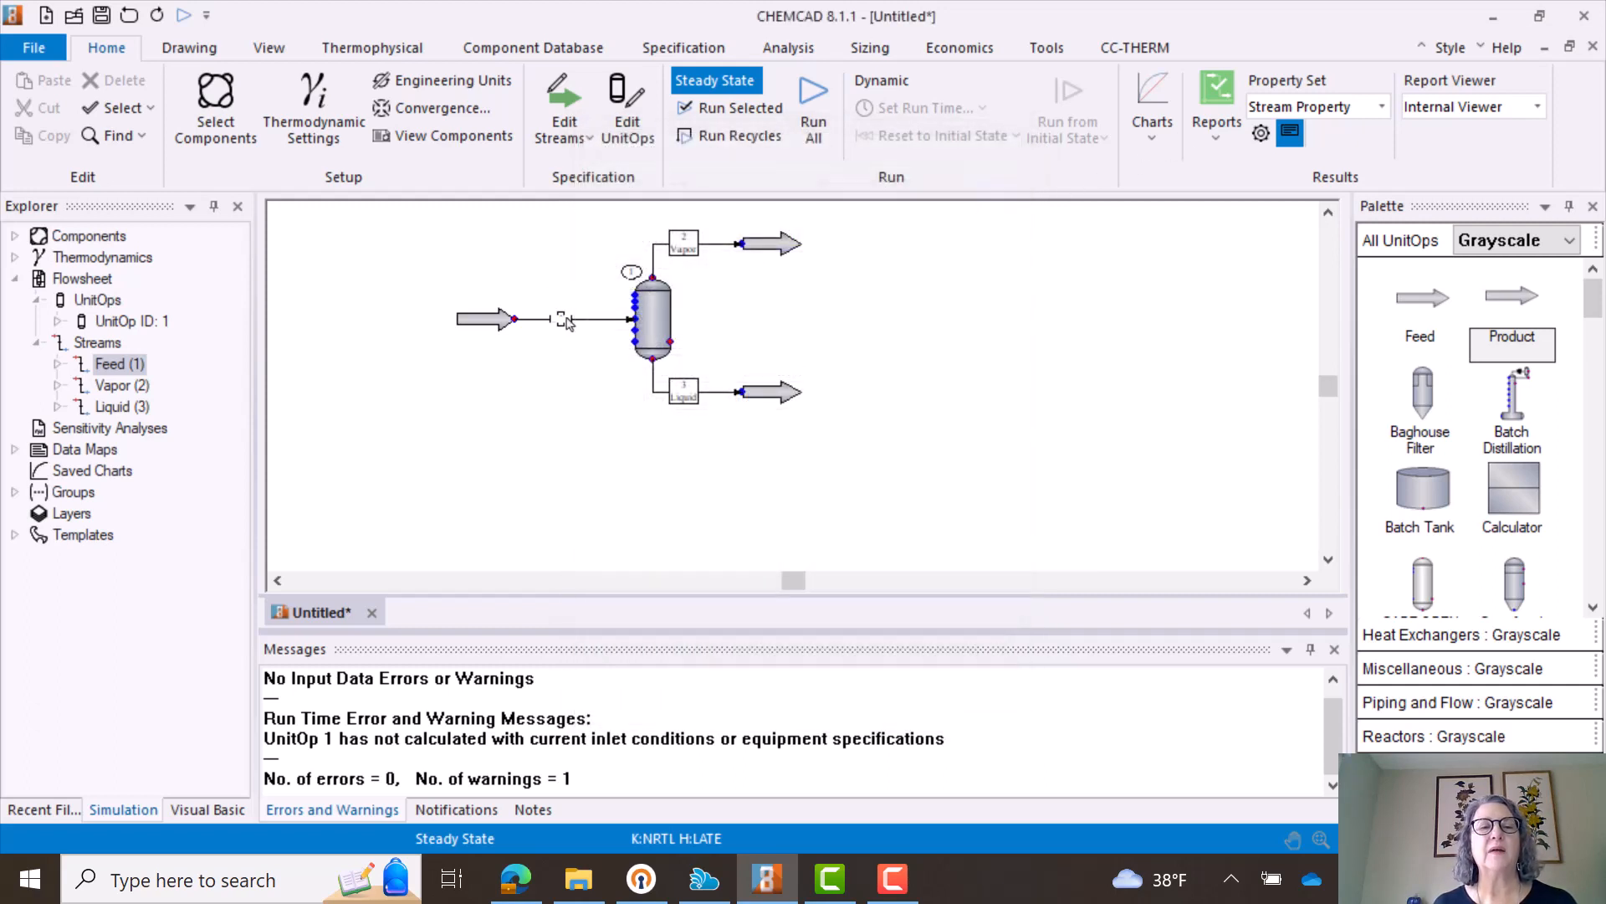
pyautogui.click(566, 323)
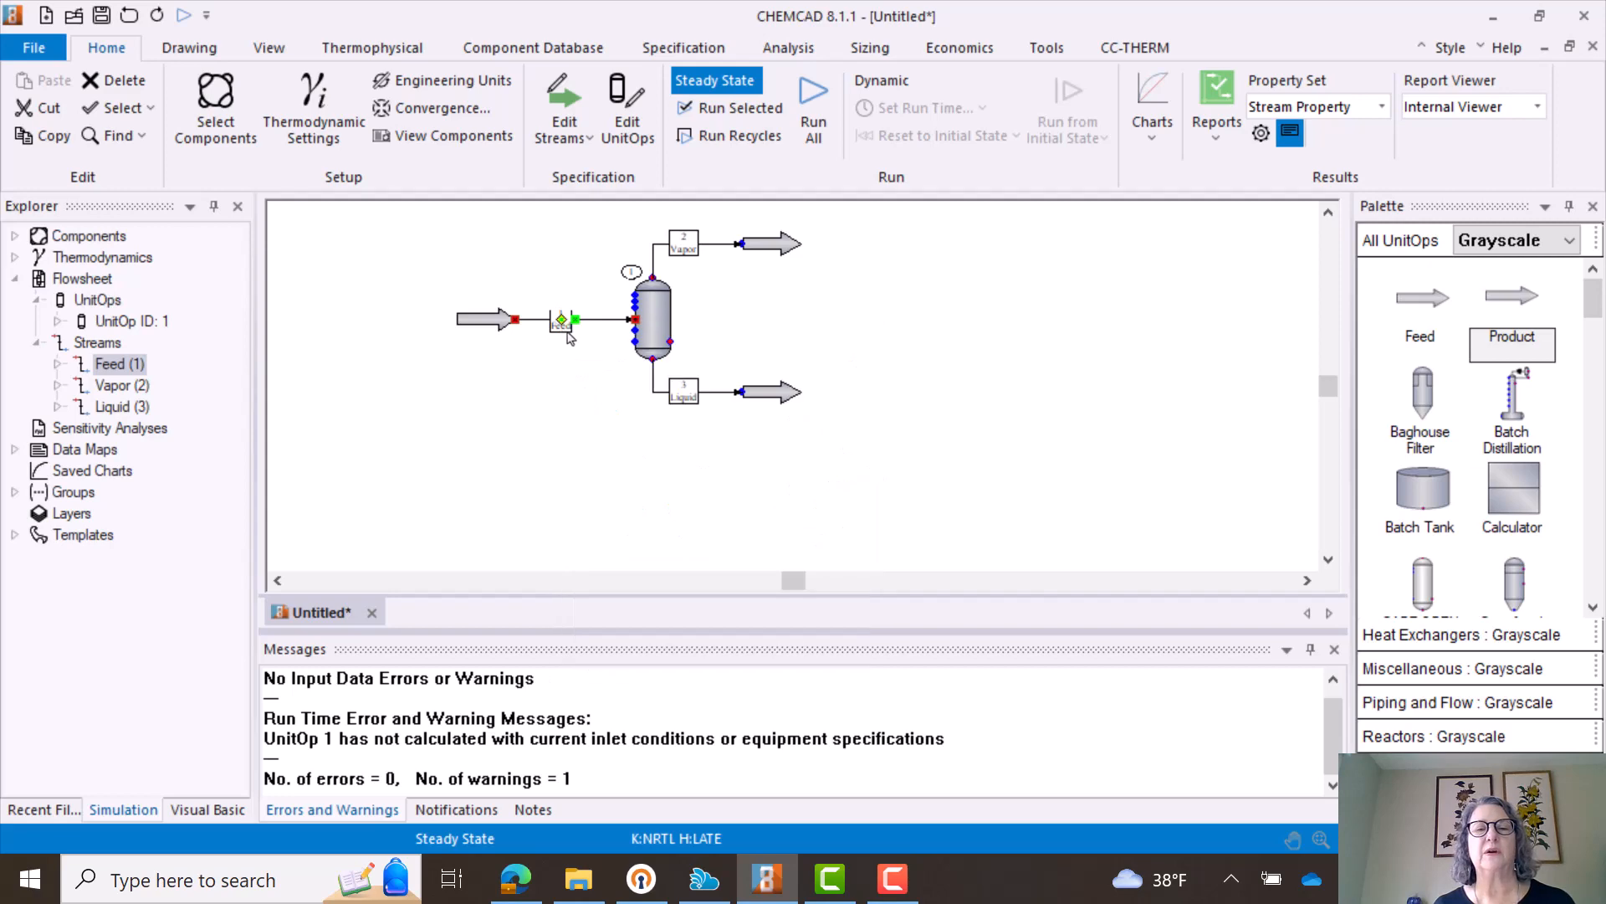
# - Generate the XY and Txy charts for Ethanol as first and Water as second component, and view the Txy chart
pyautogui.click(1155, 140)
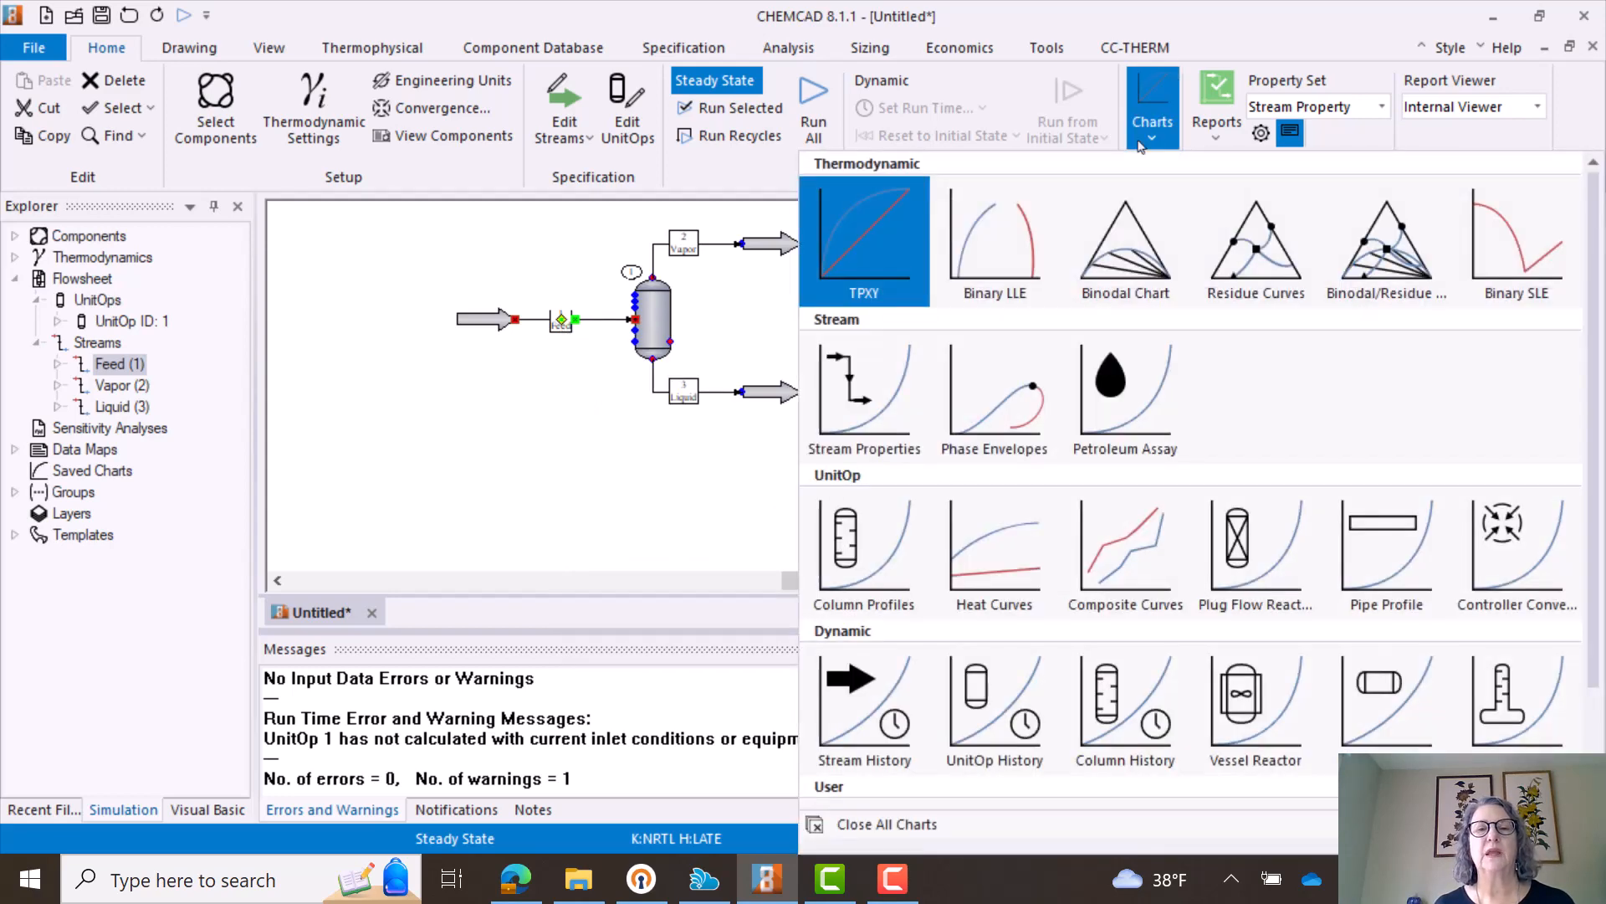
pyautogui.click(879, 252)
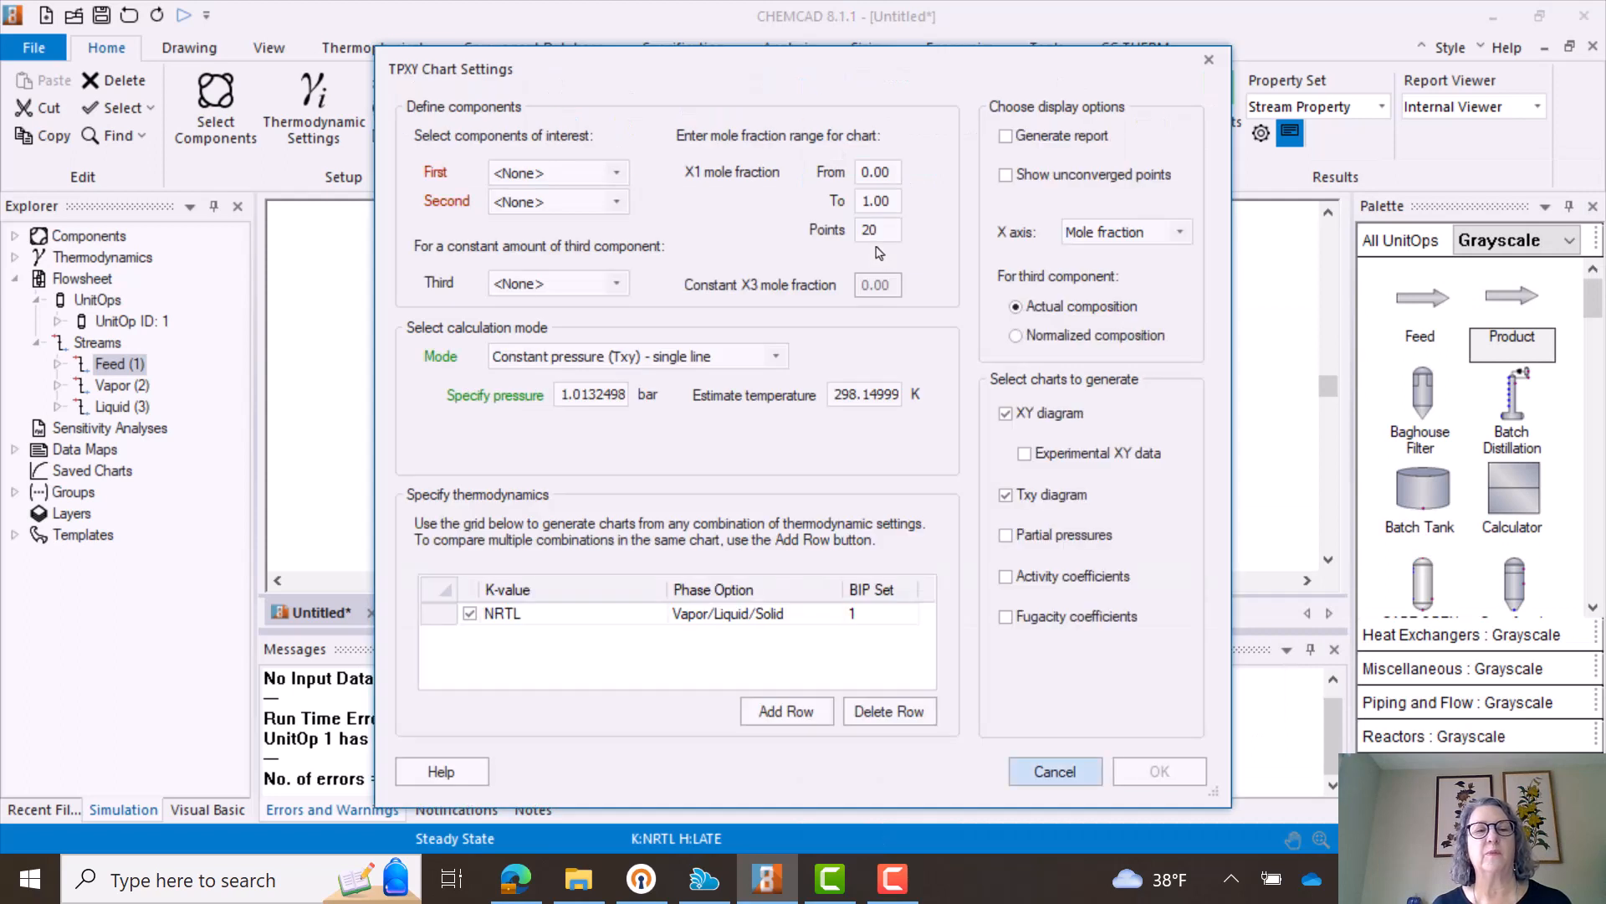
pyautogui.click(617, 173)
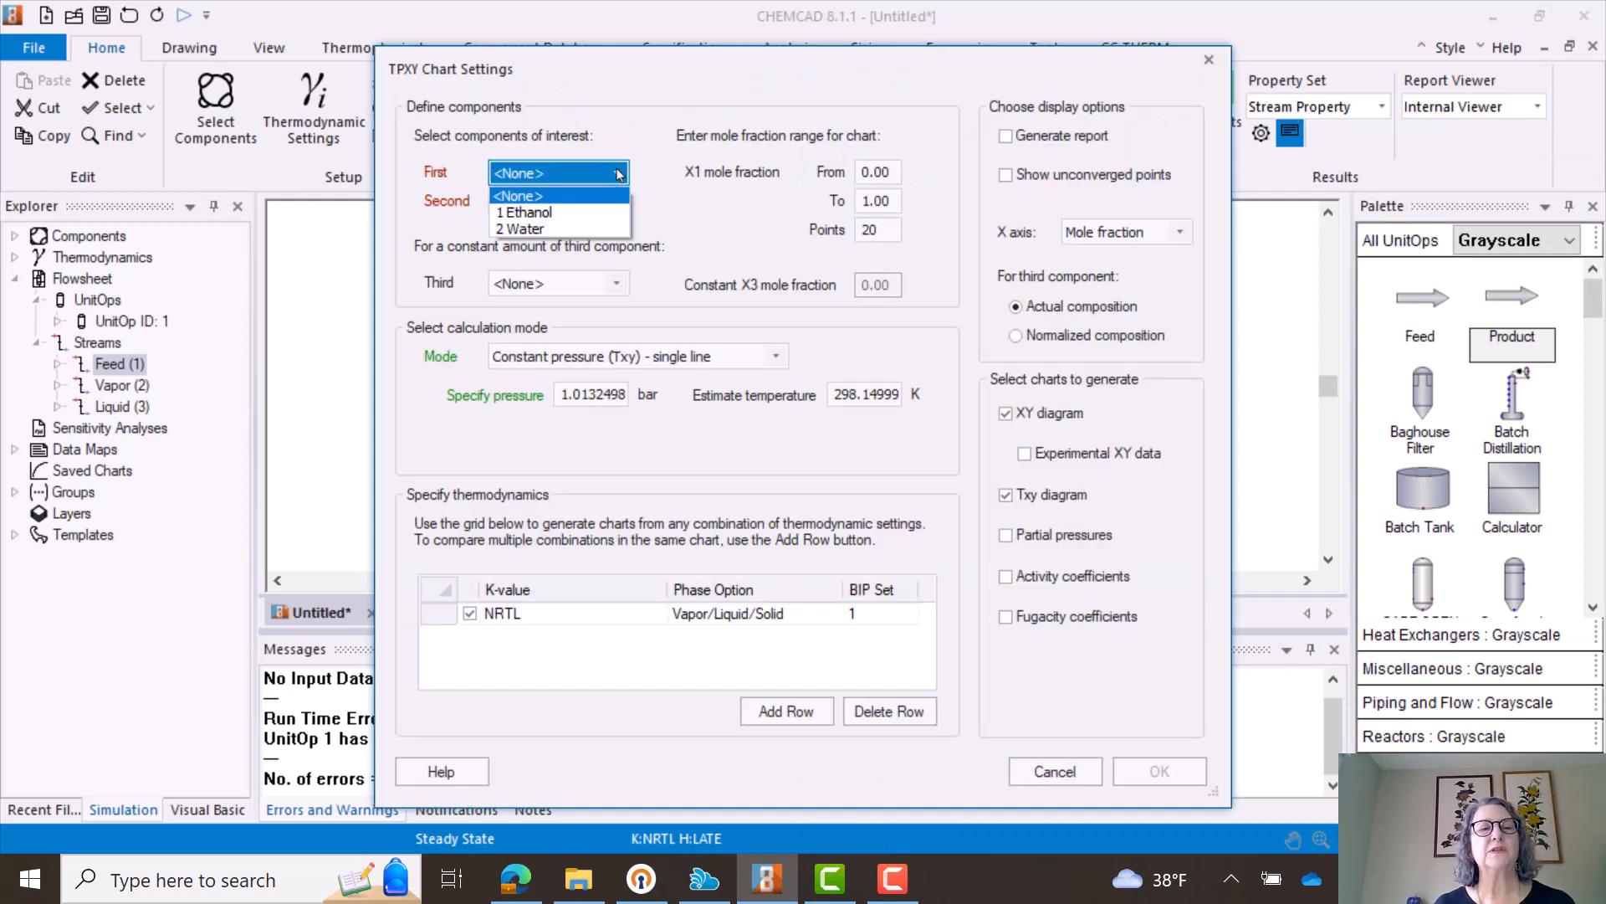
pyautogui.click(577, 214)
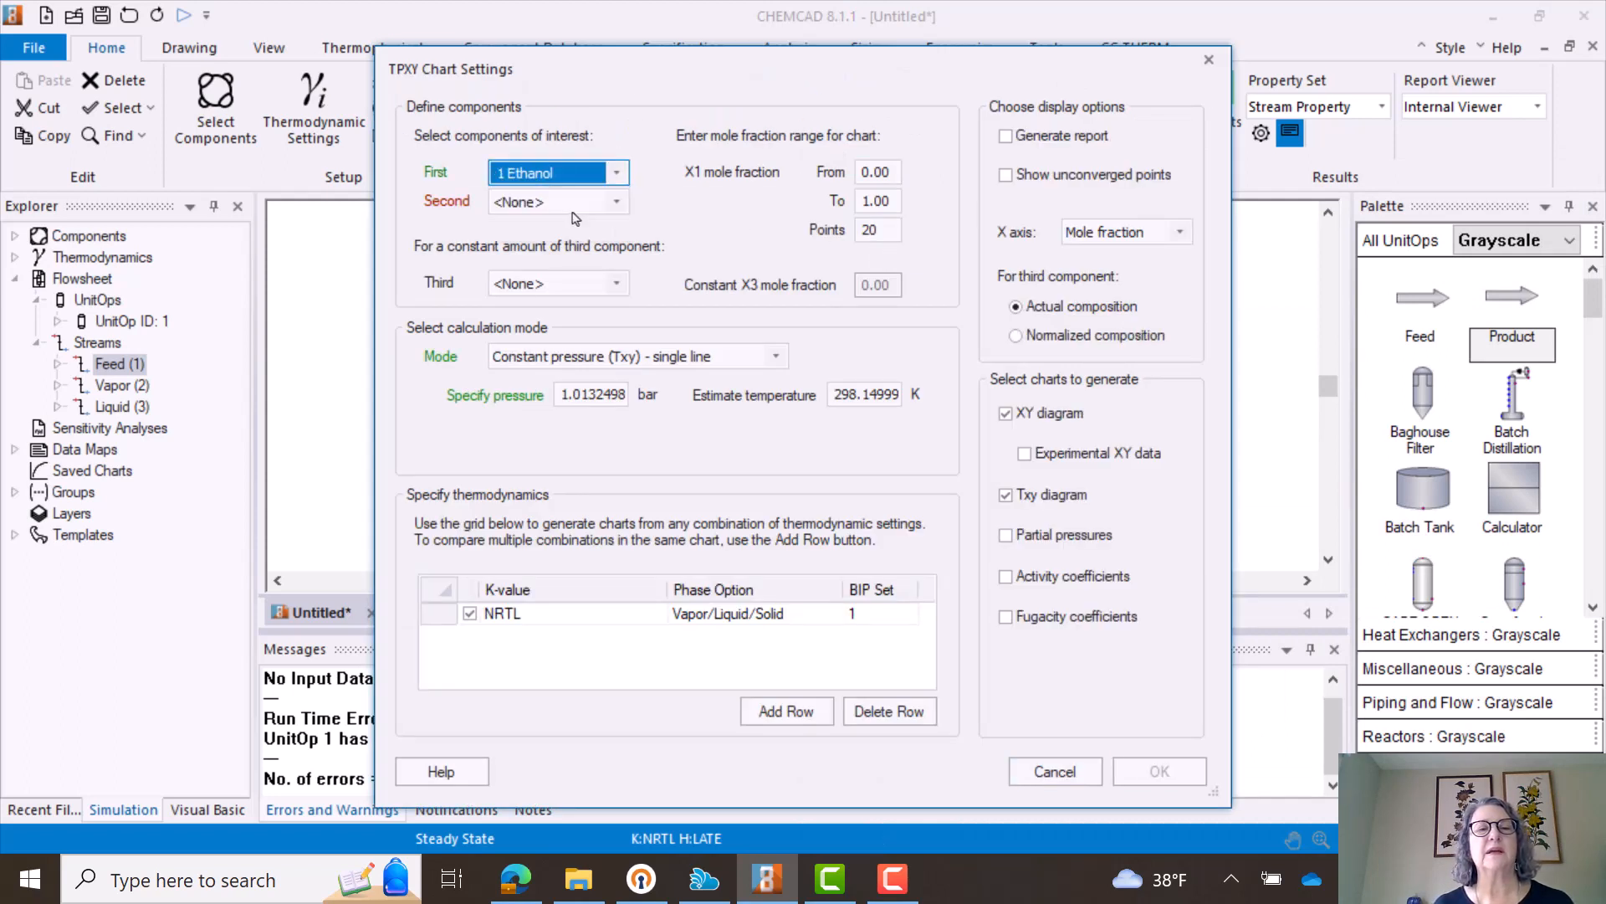
pyautogui.click(619, 202)
pyautogui.click(548, 260)
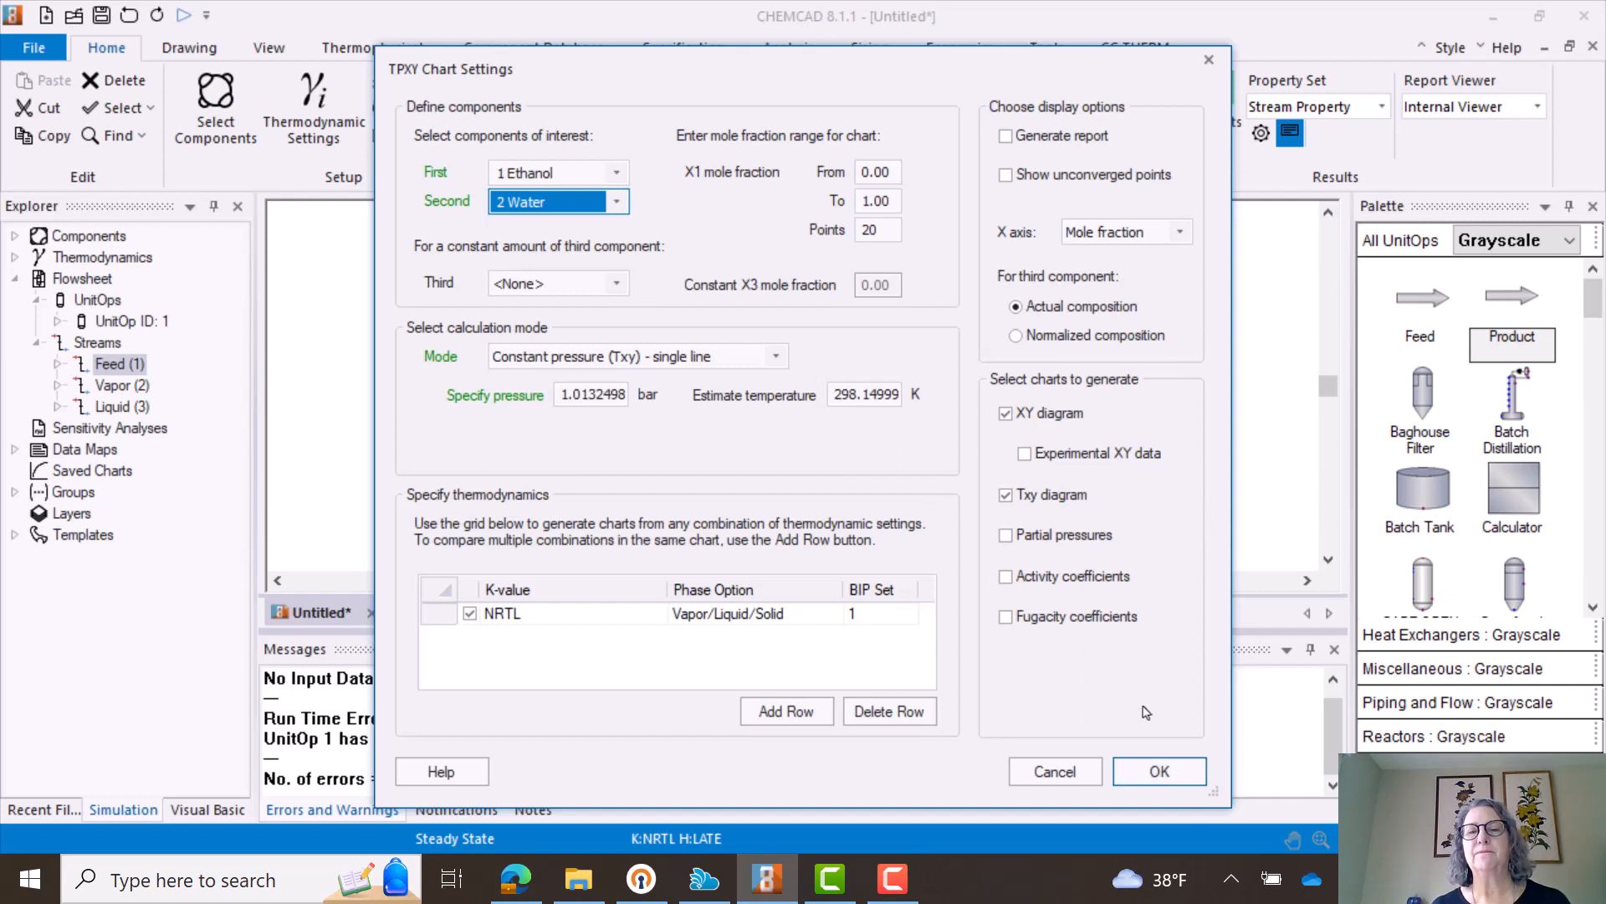
pyautogui.click(1169, 770)
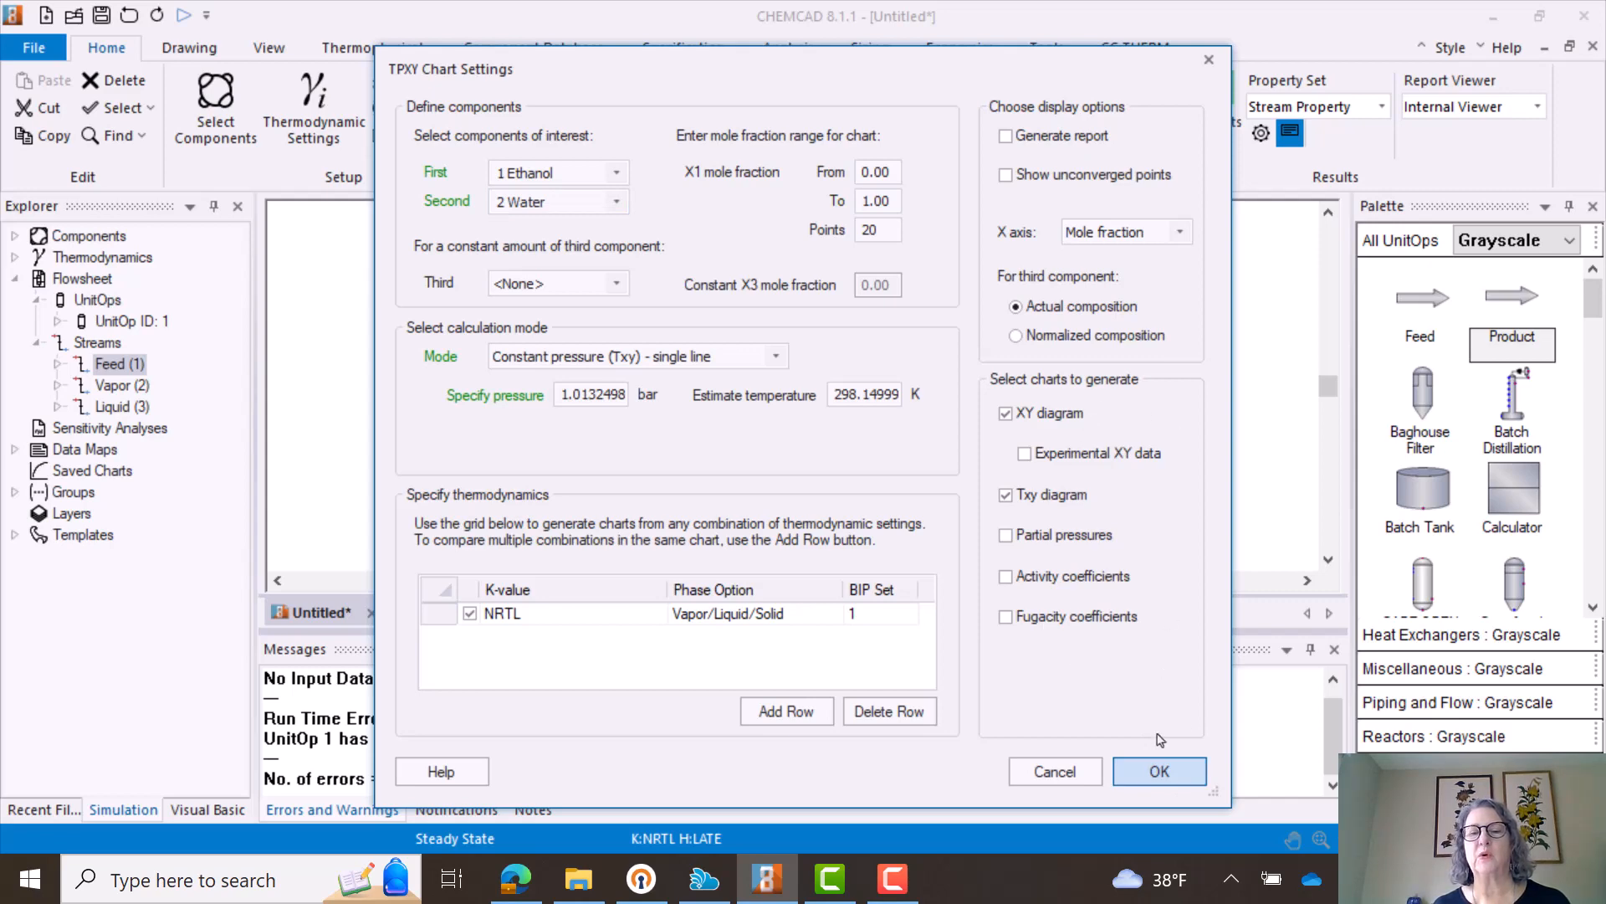
pyautogui.click(1159, 770)
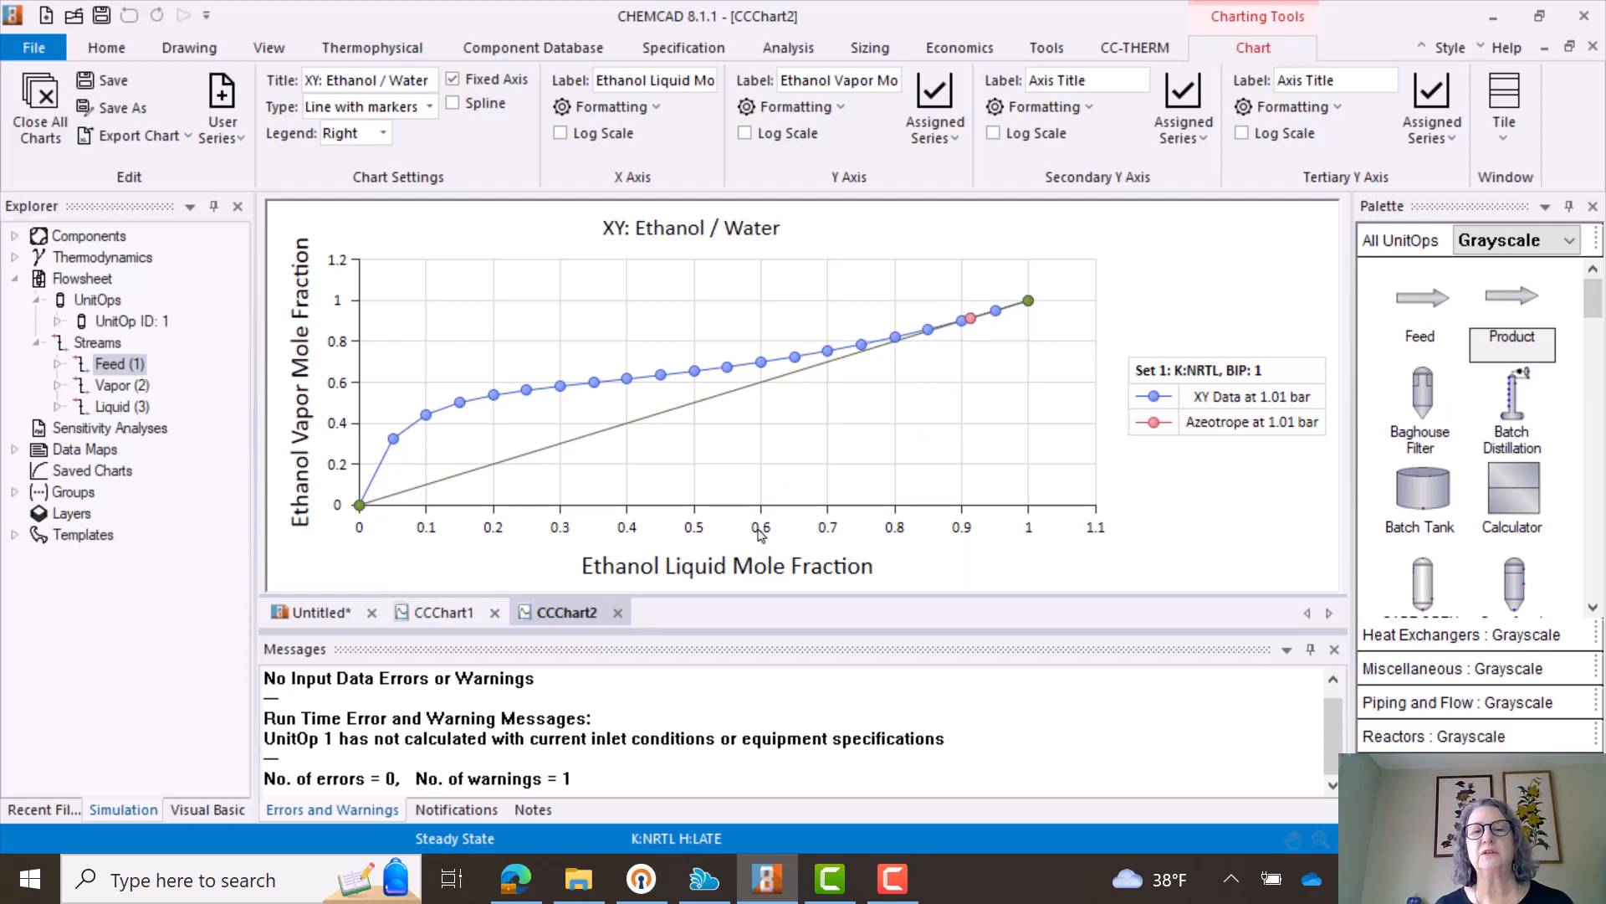
pyautogui.click(445, 612)
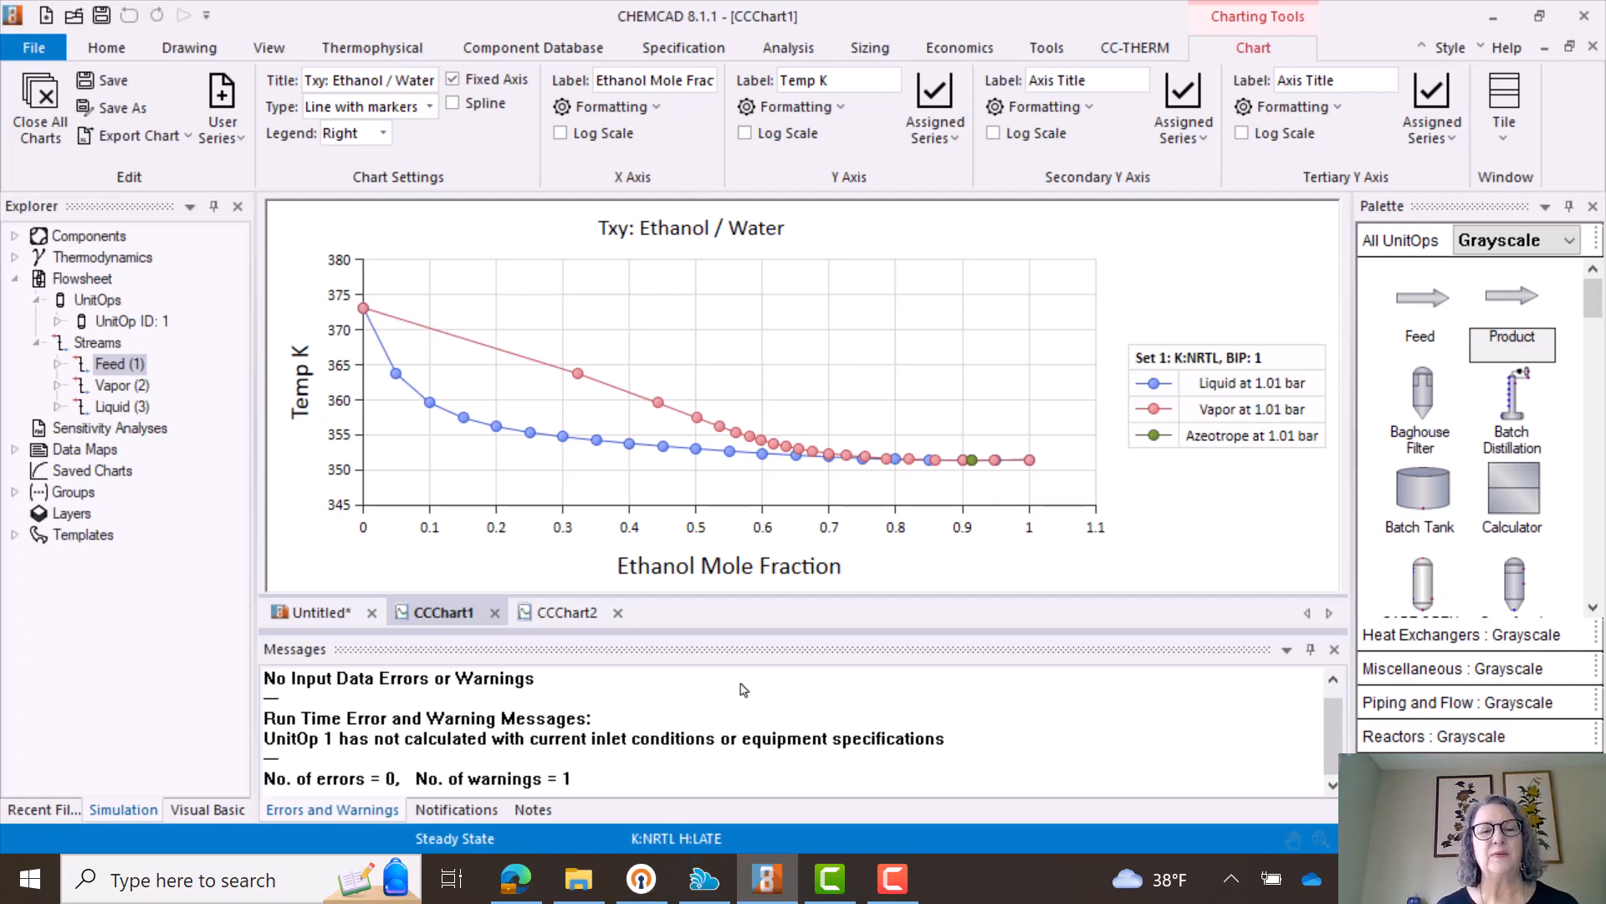
# - Return to the flowsheet and check the feed stream's temperature against the Txy chart
pyautogui.click(308, 613)
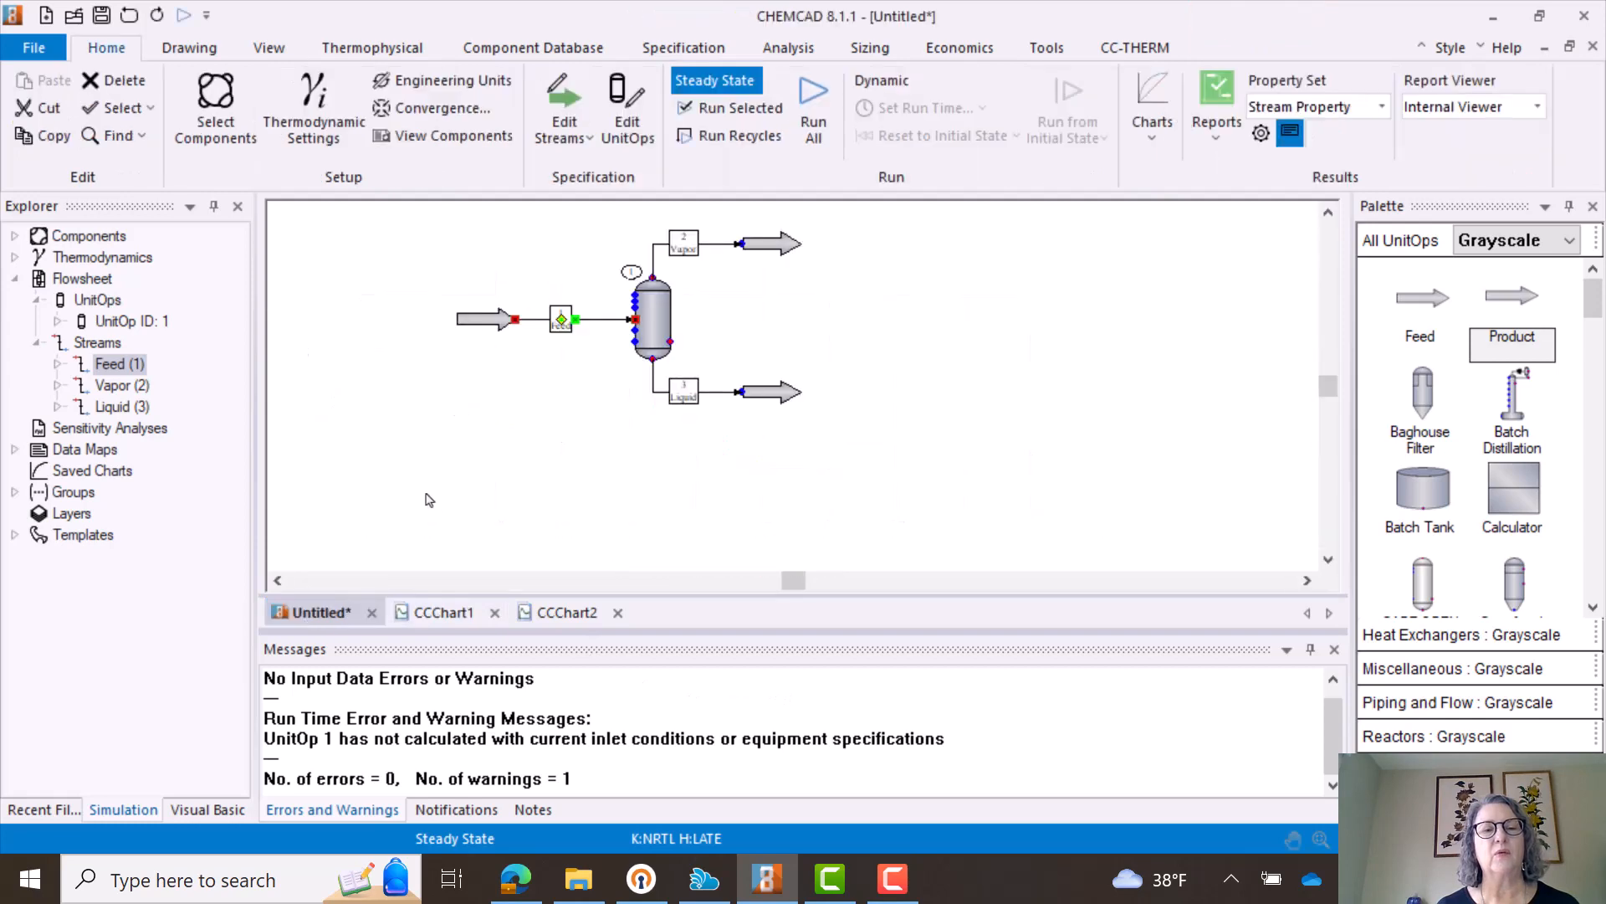
pyautogui.click(559, 339)
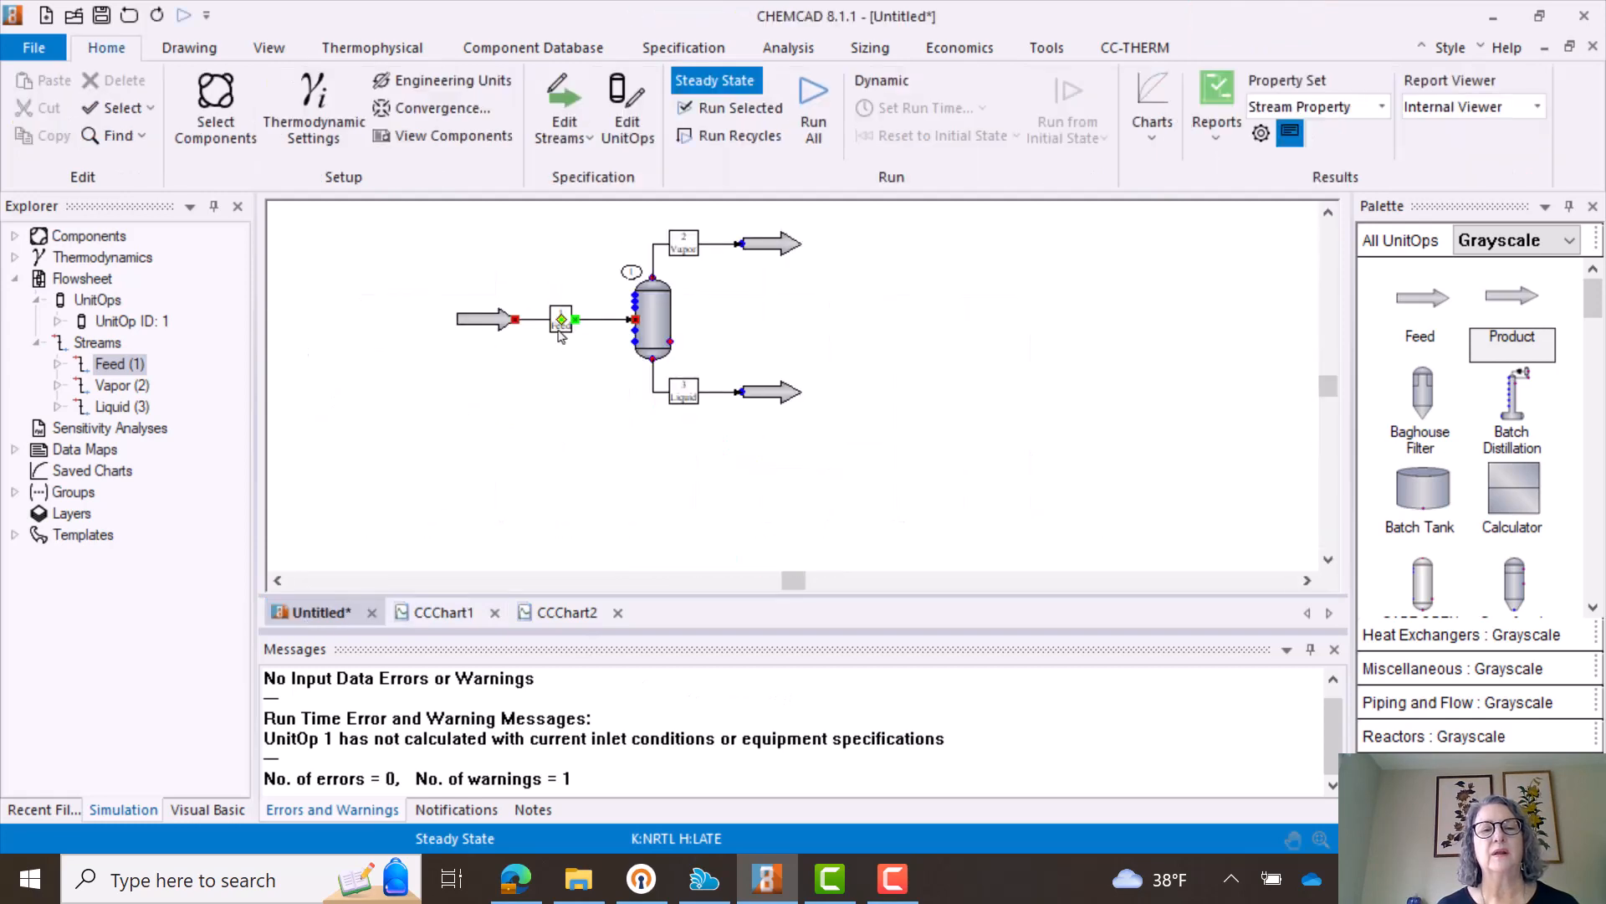
pyautogui.doubleClick(561, 333)
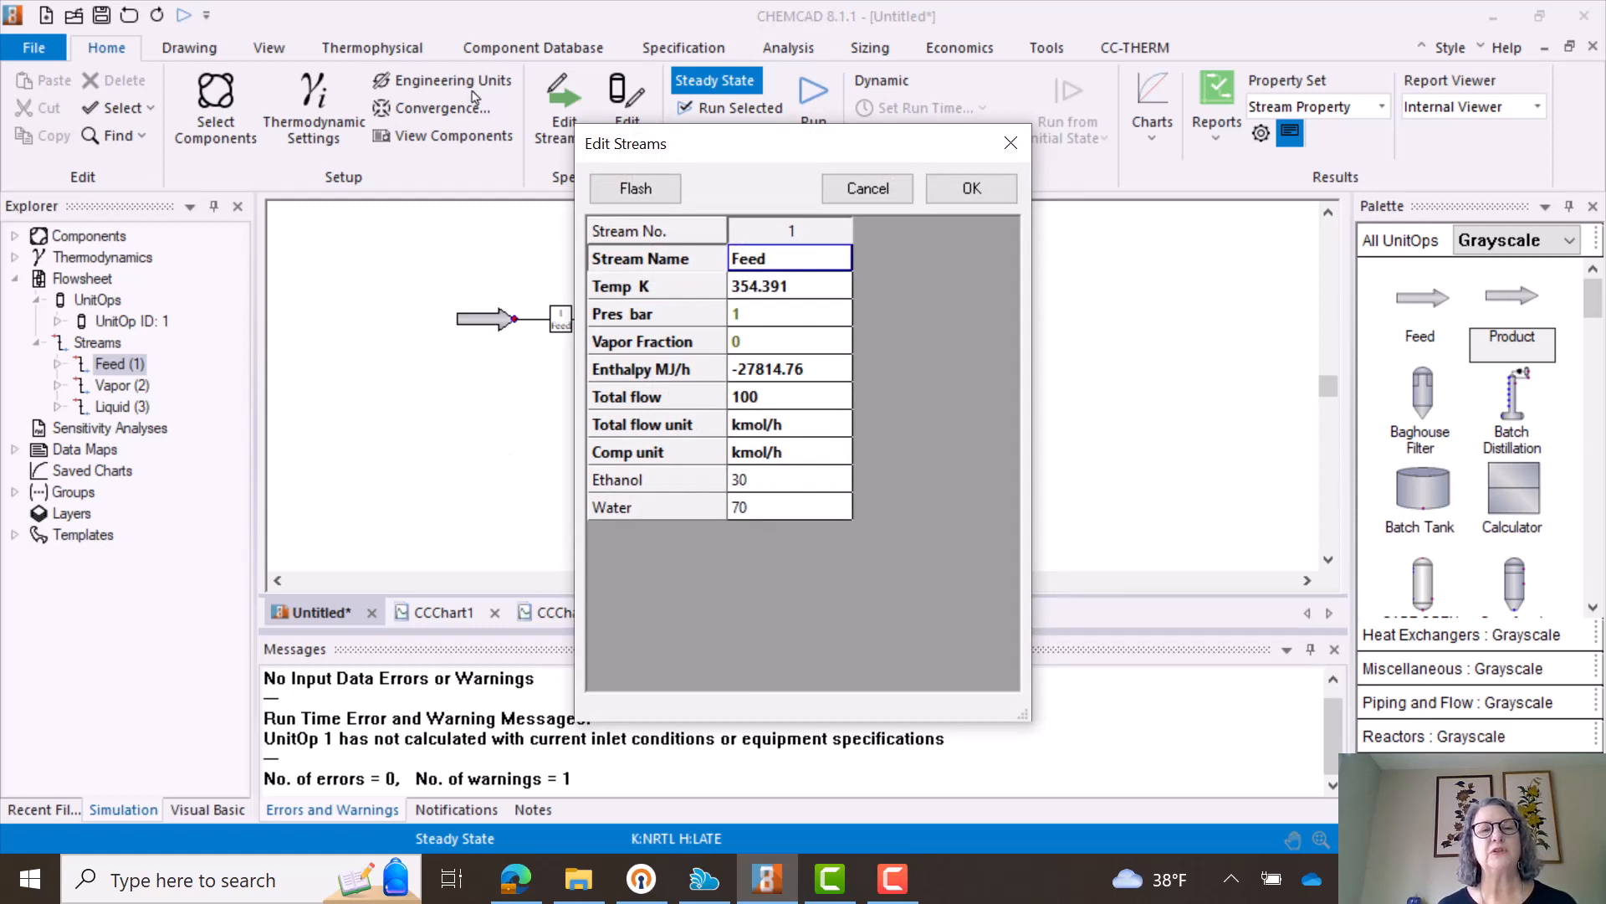
pyautogui.click(972, 189)
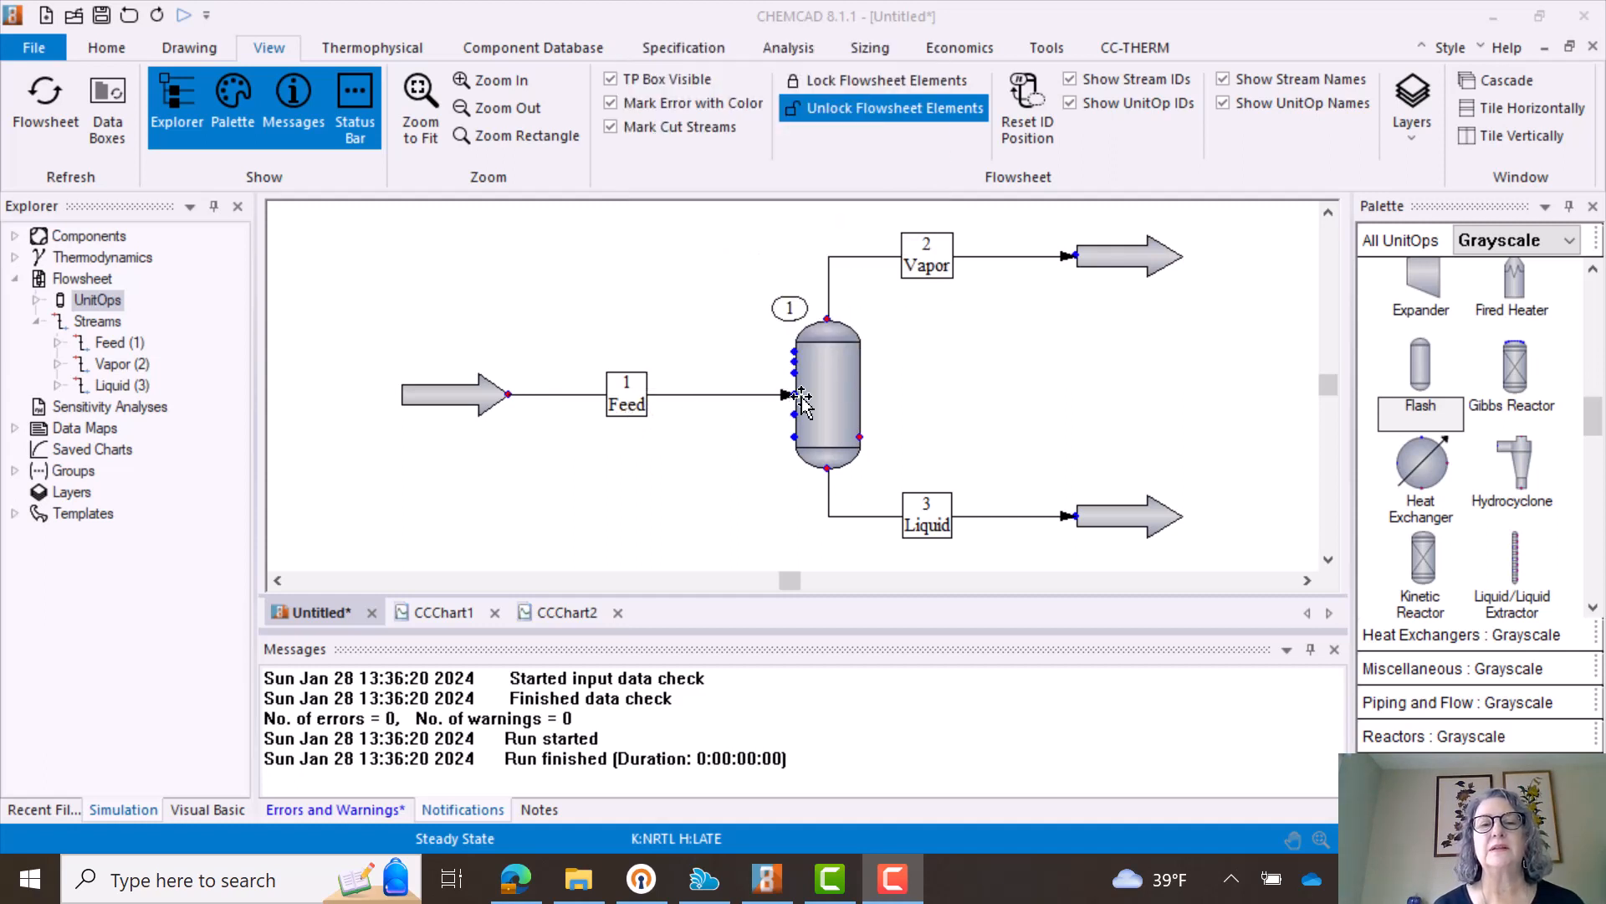
# - Specify the flash vessel as an isentropic flash (mode 6) at a pressure of 0.8 bar
pyautogui.moveTo(820, 402)
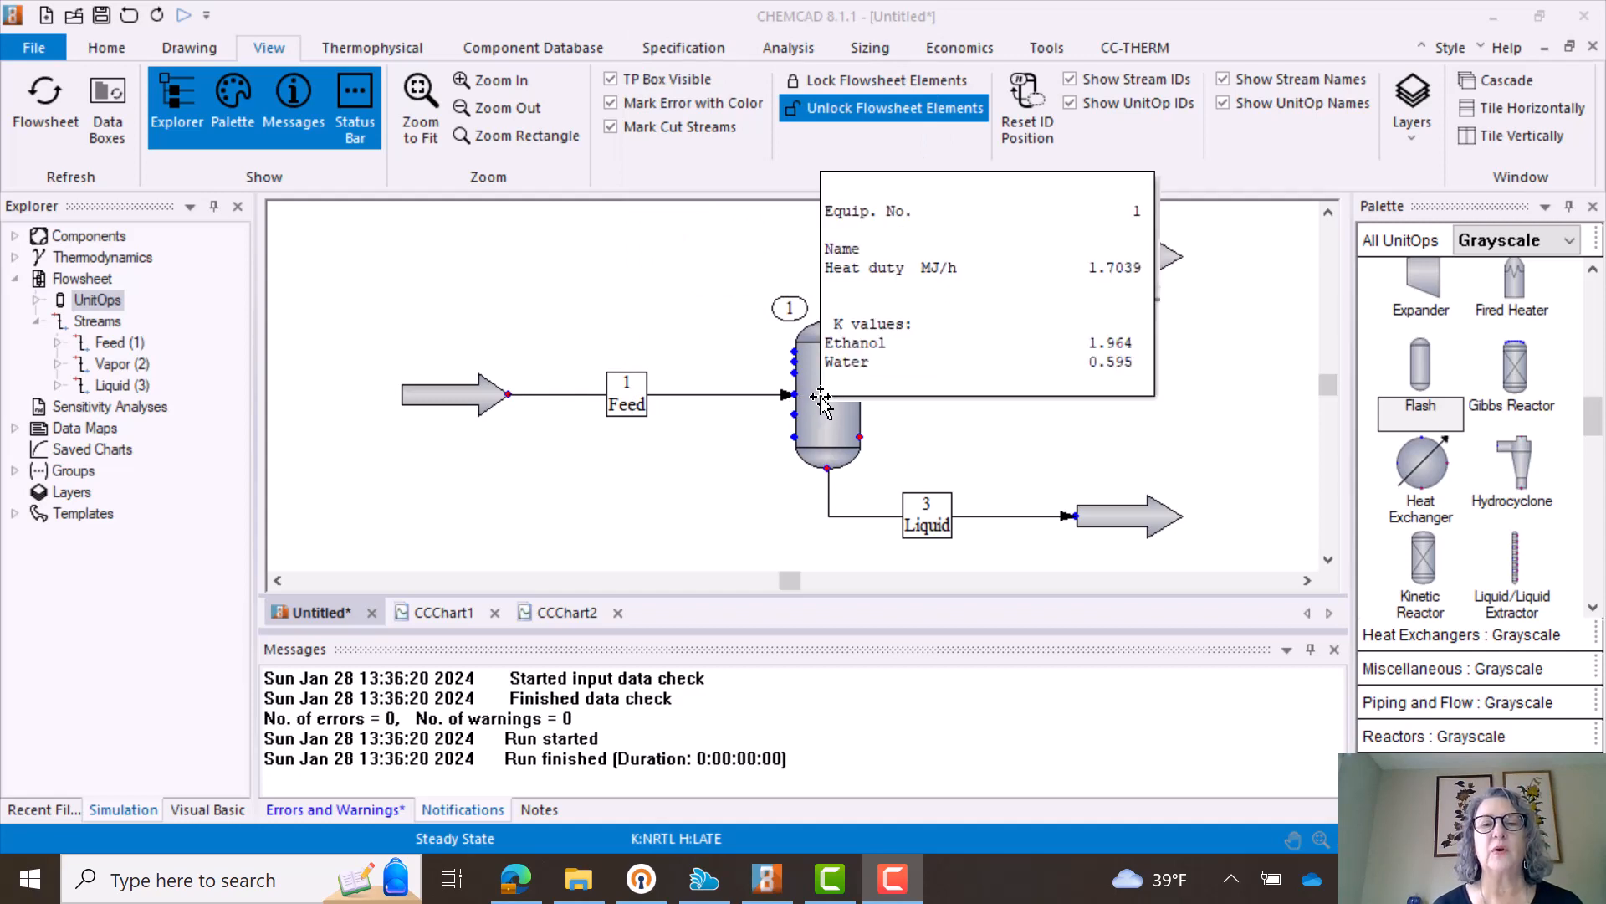
pyautogui.doubleClick(821, 395)
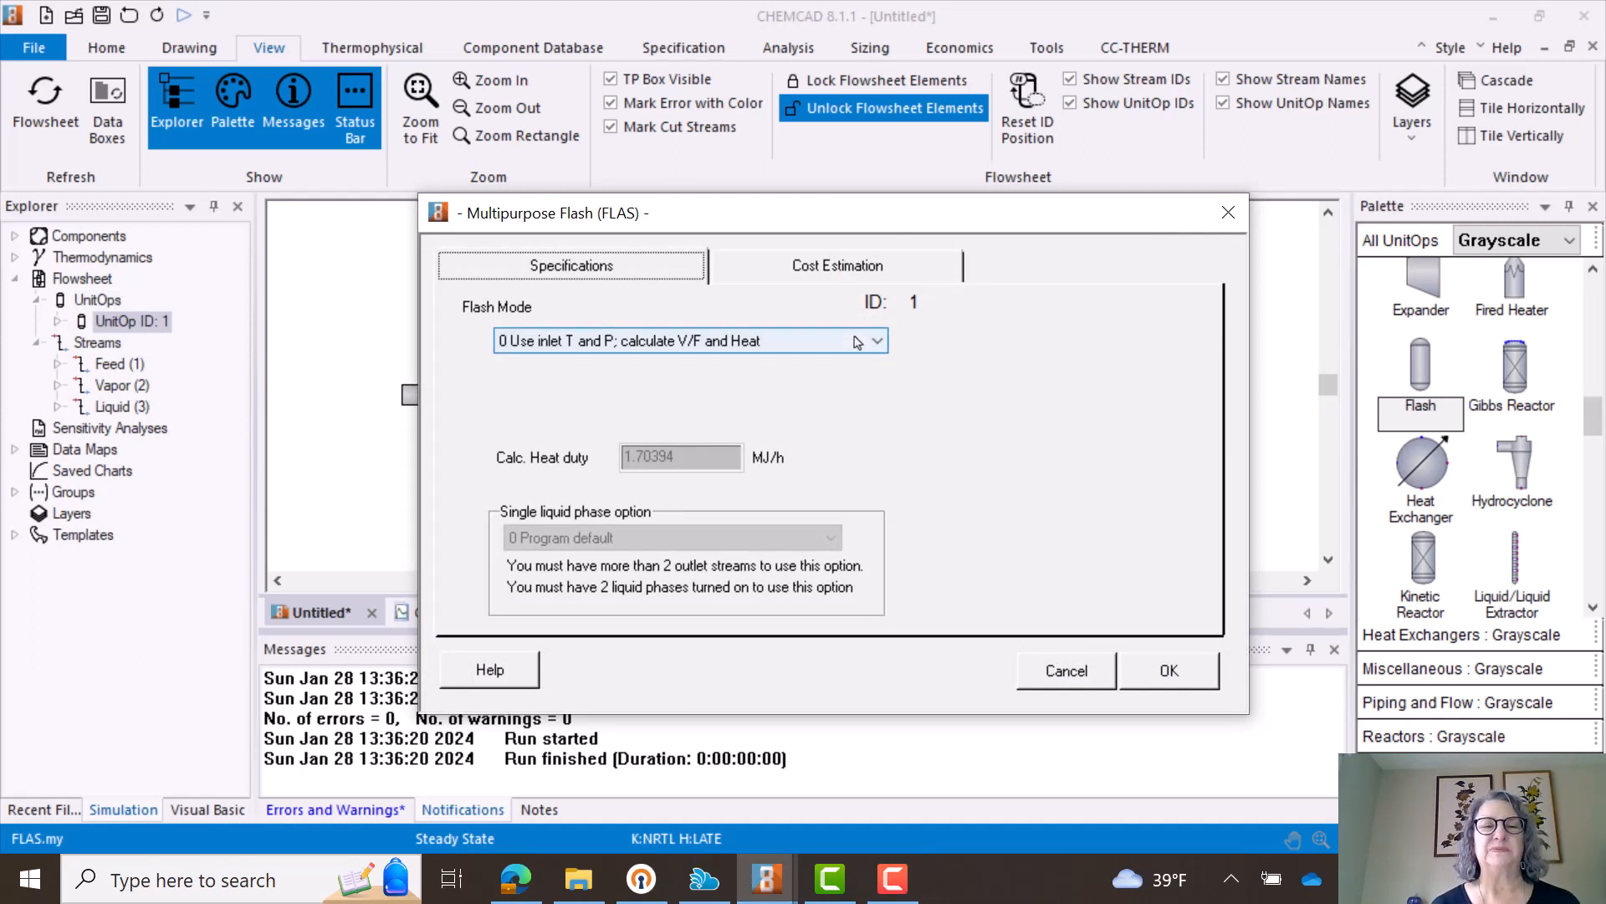
pyautogui.click(878, 343)
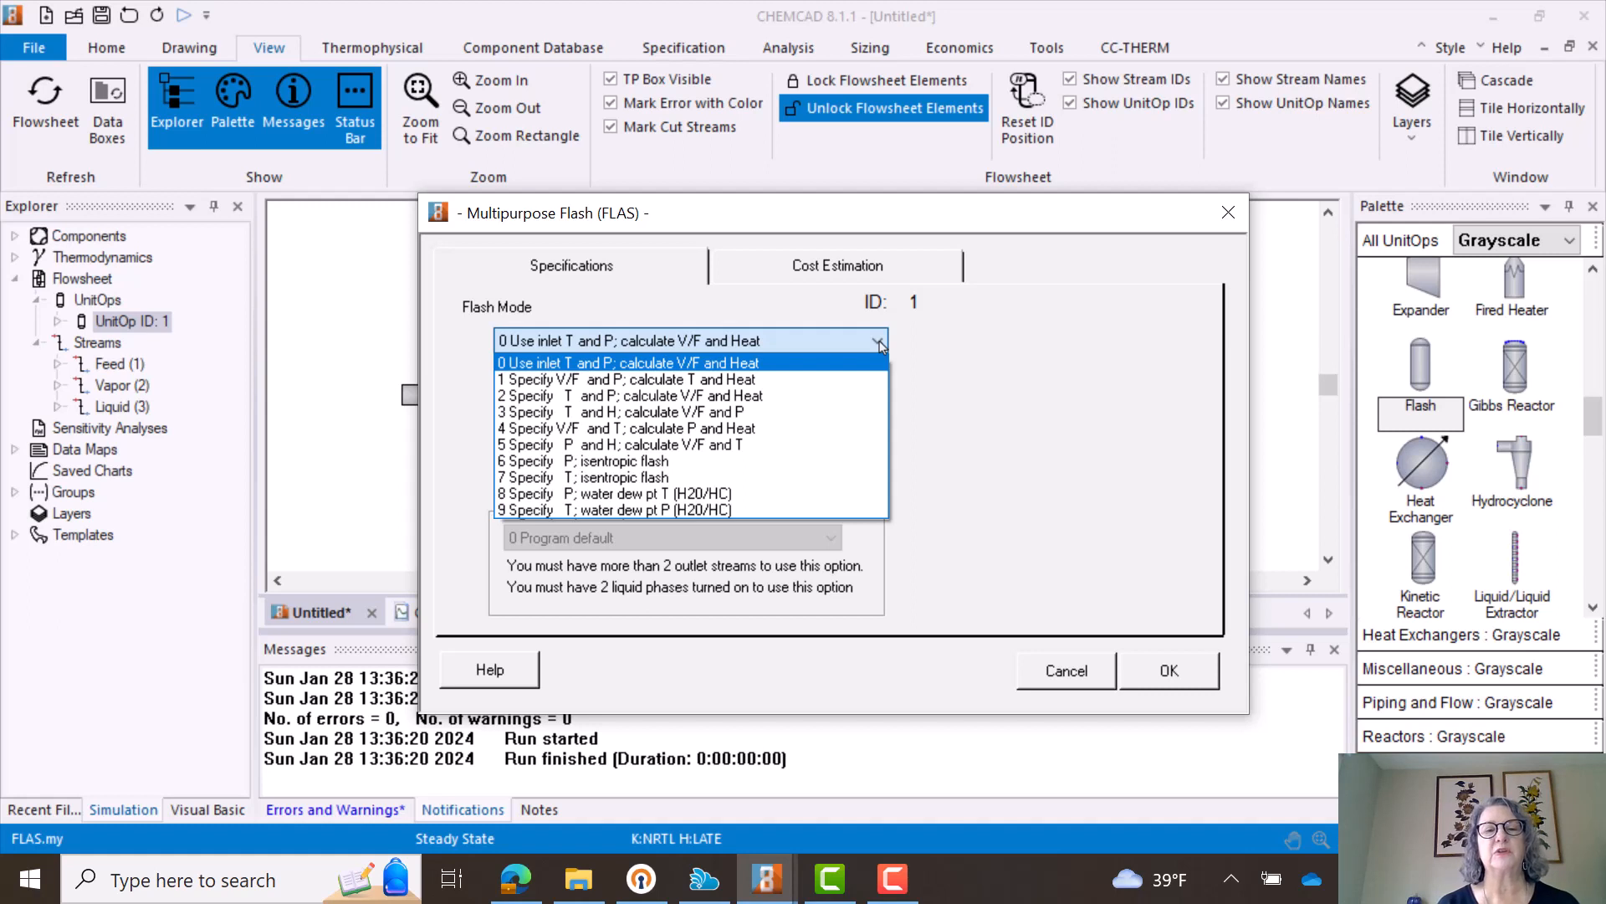
pyautogui.click(598, 461)
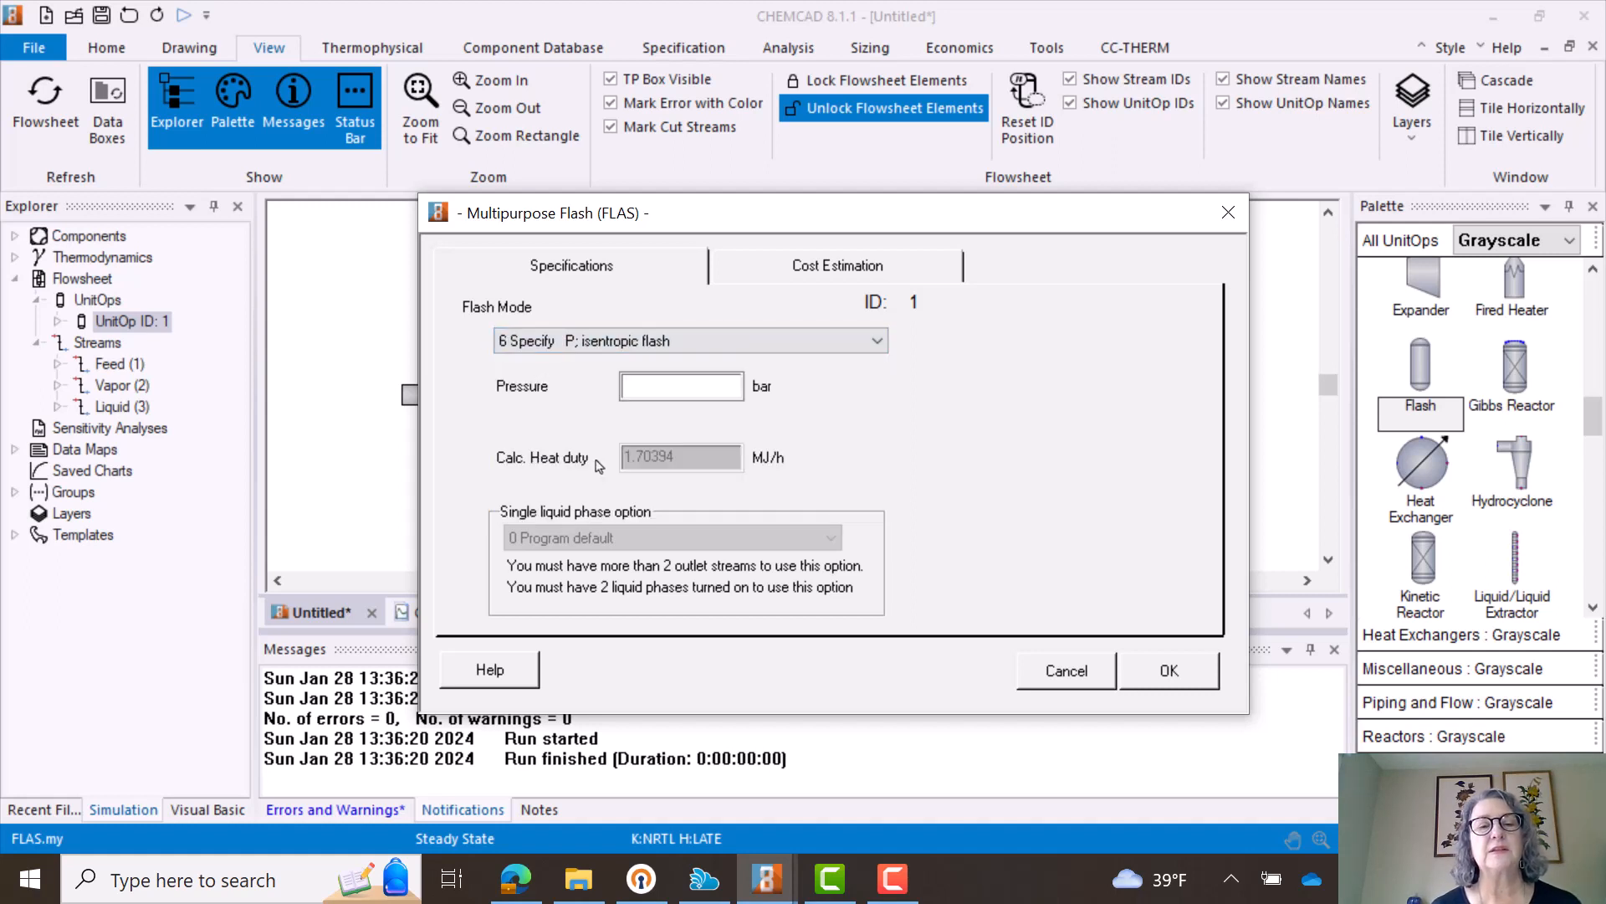
pyautogui.click(679, 389)
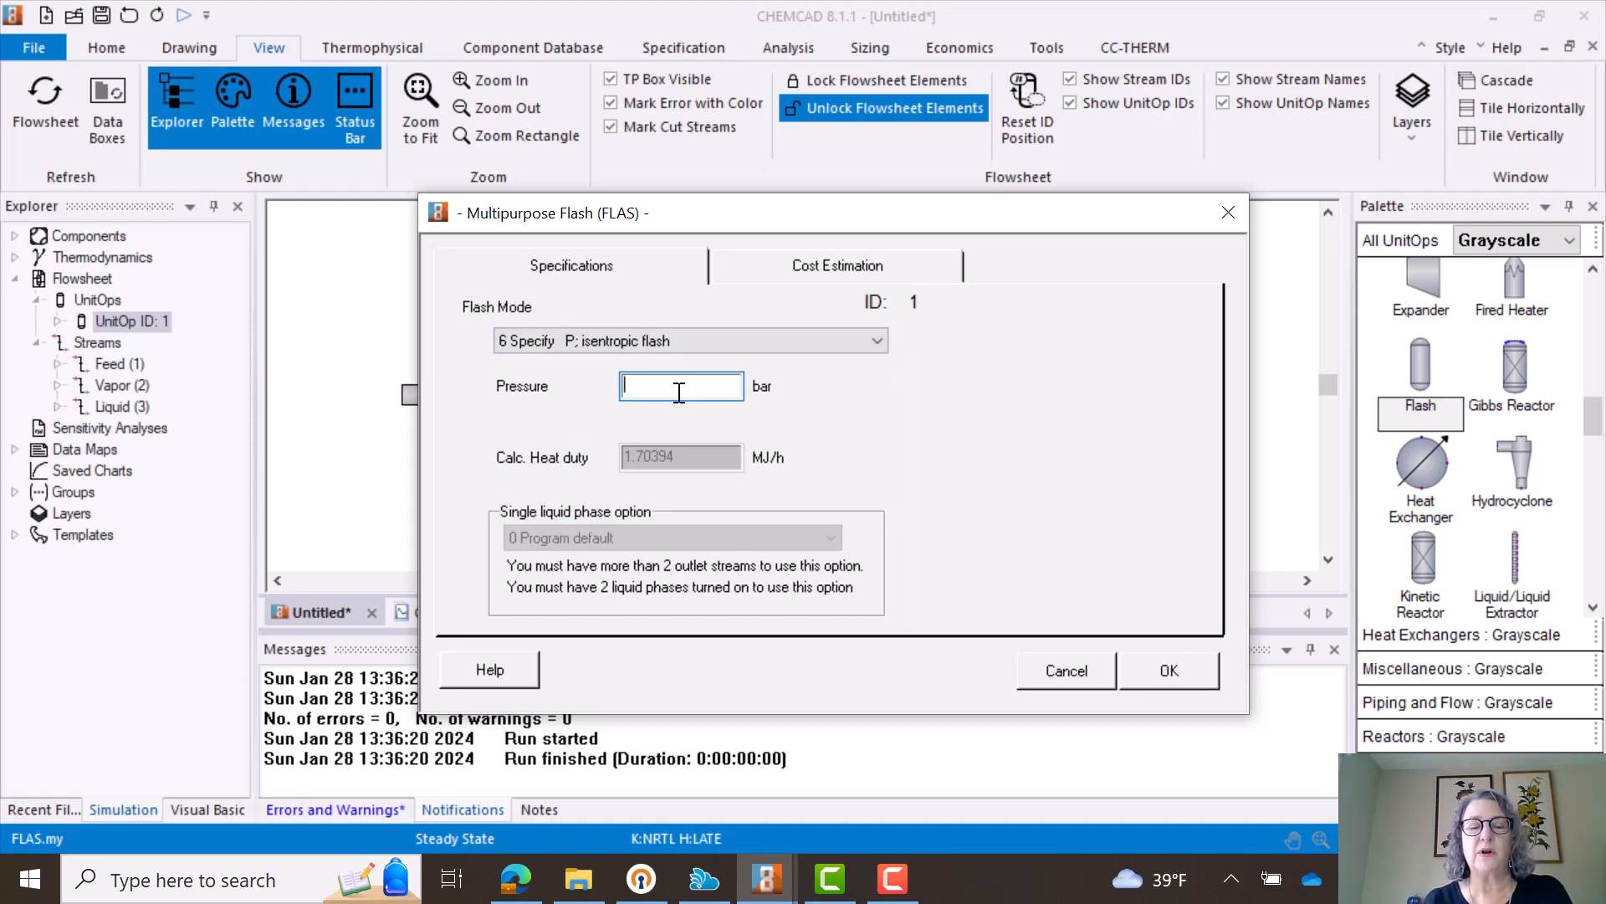
pyautogui.write('.8')
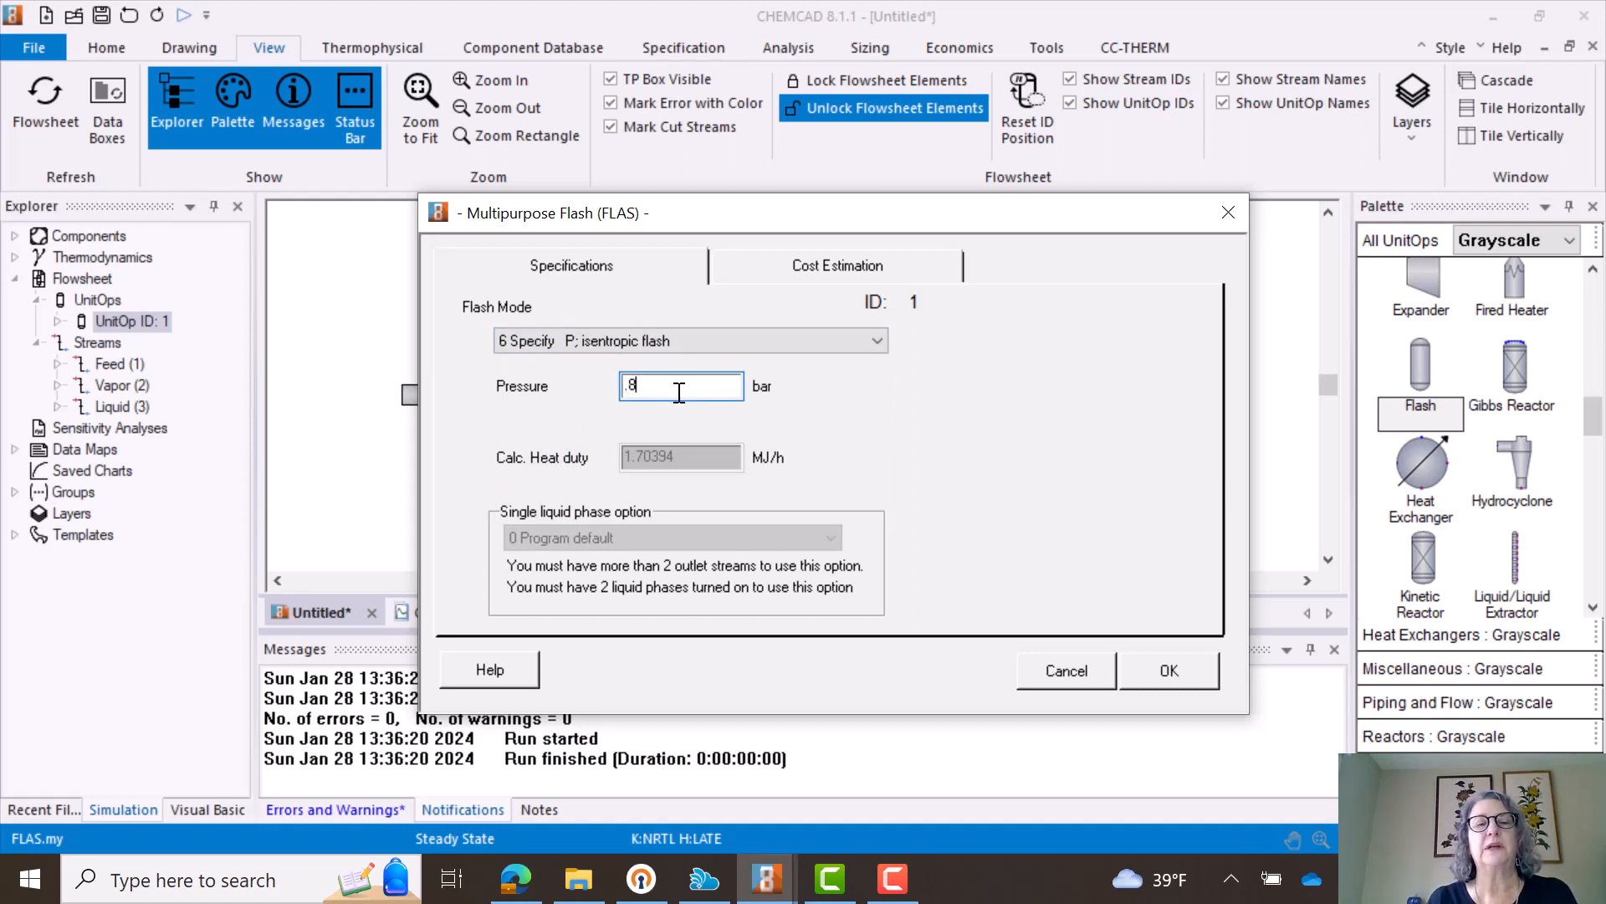
pyautogui.click(1170, 674)
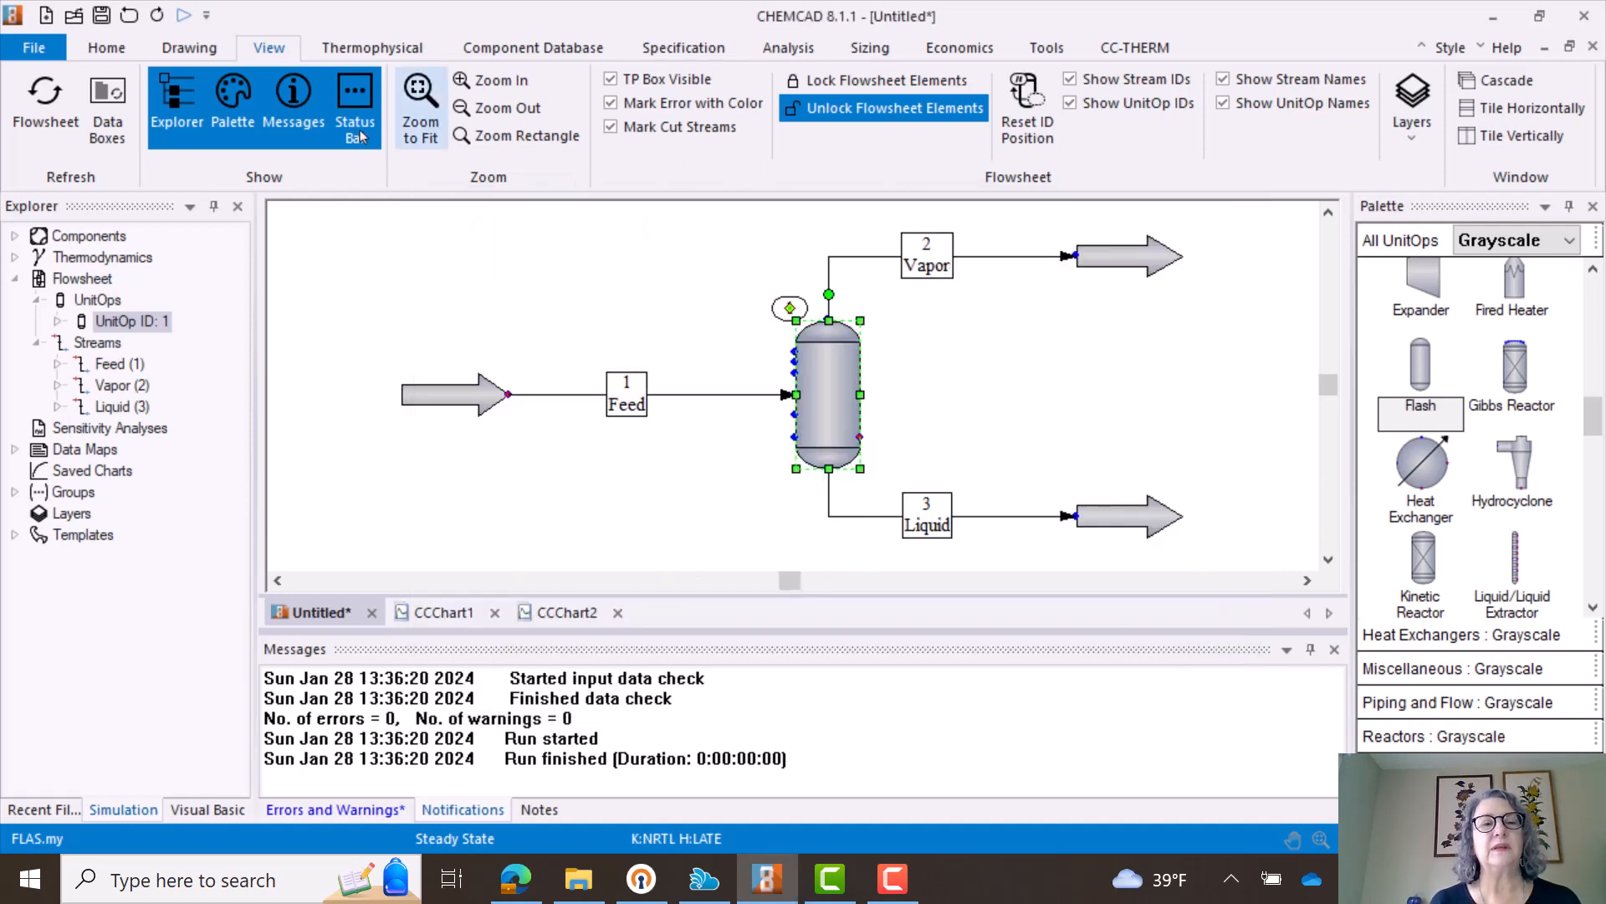
# - Run the entire flowsheet and review the calculated conditions and component flows of the Vapor stream
pyautogui.click(109, 50)
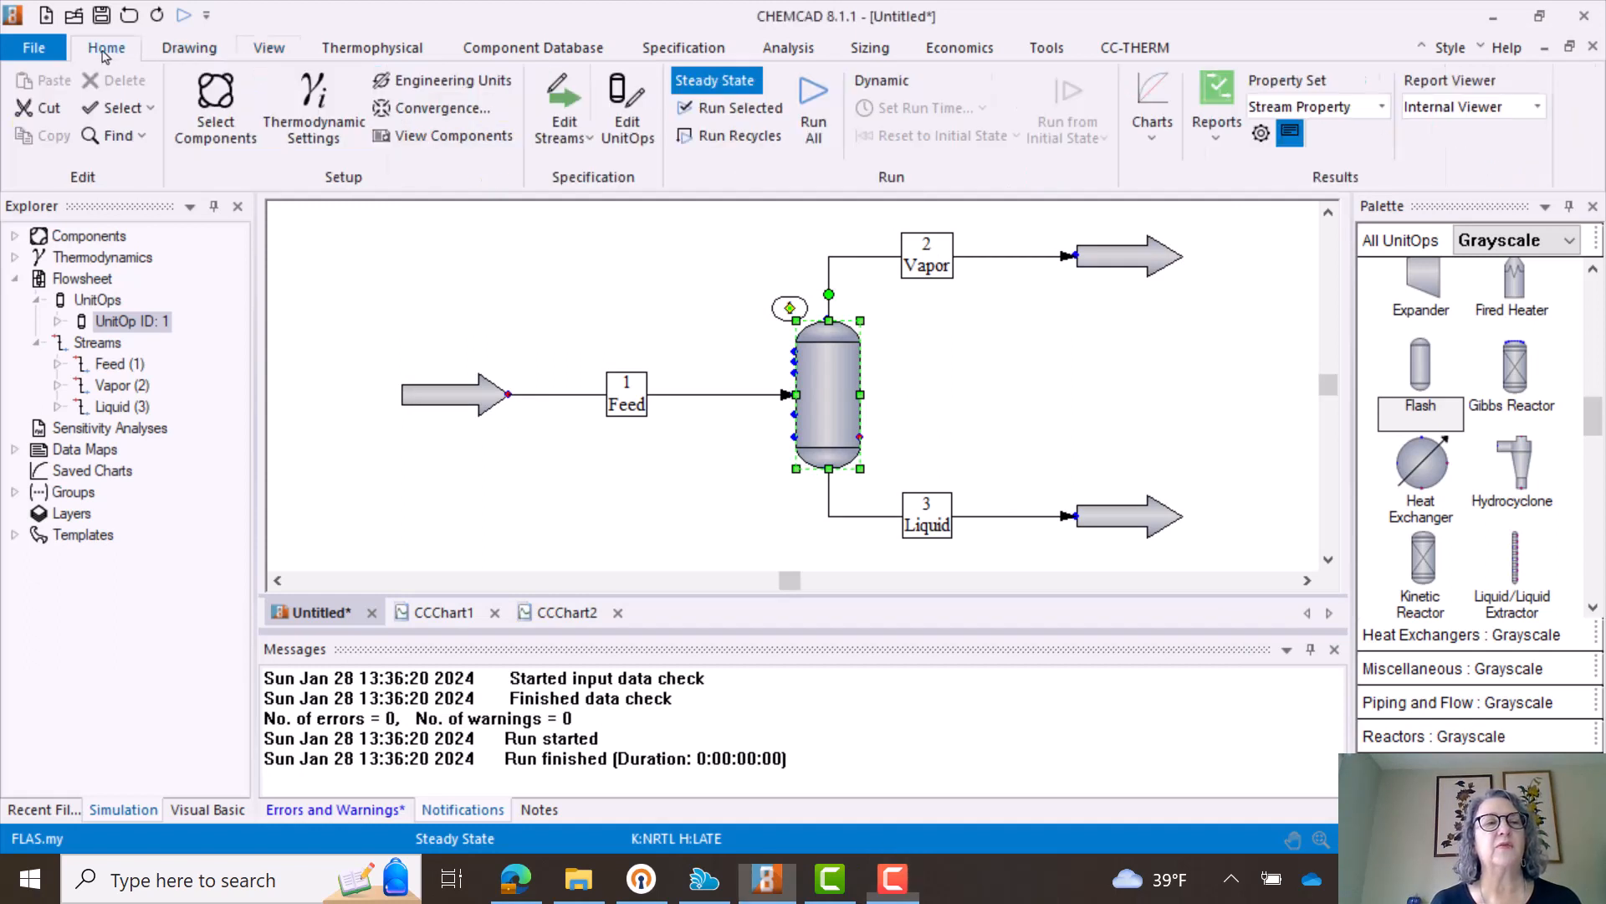
pyautogui.click(811, 102)
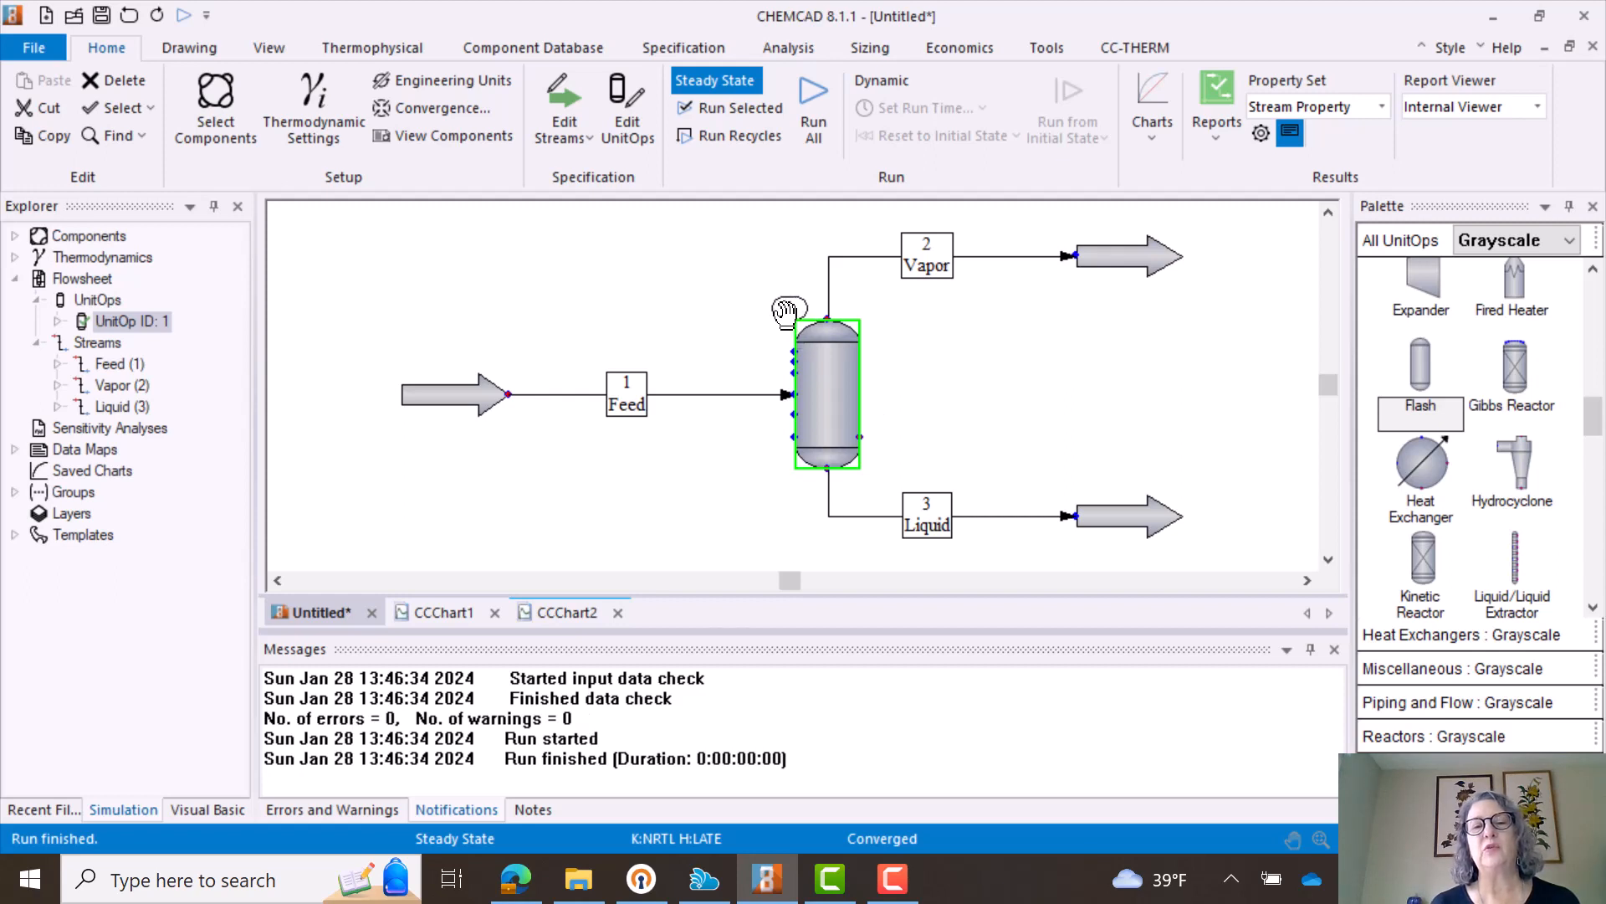
pyautogui.doubleClick(940, 270)
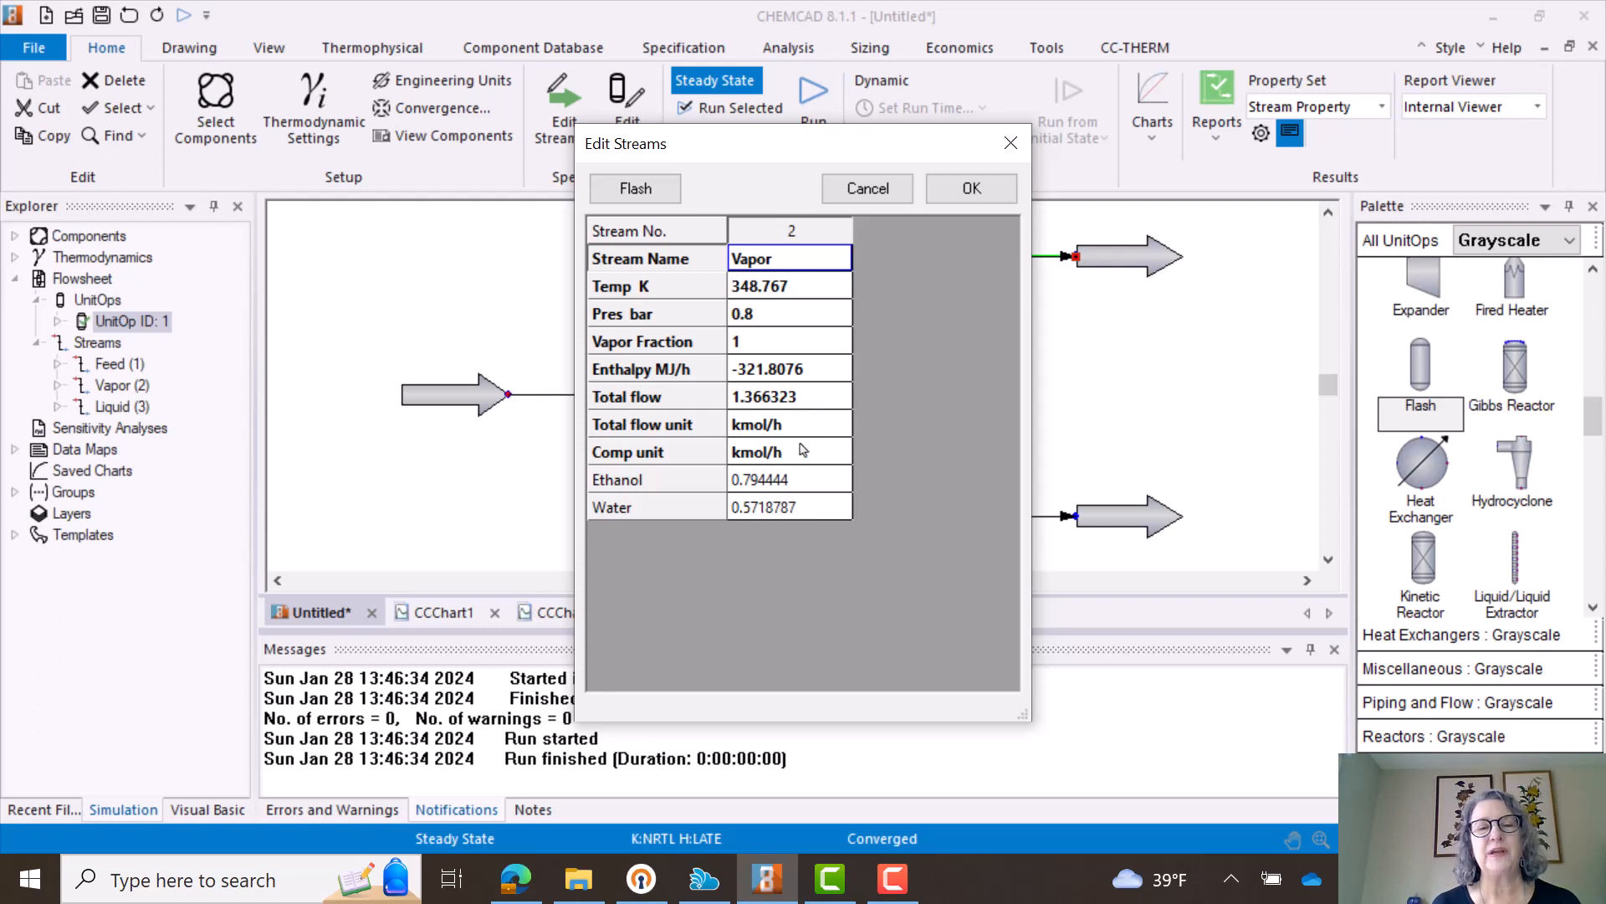
pyautogui.click(1100, 521)
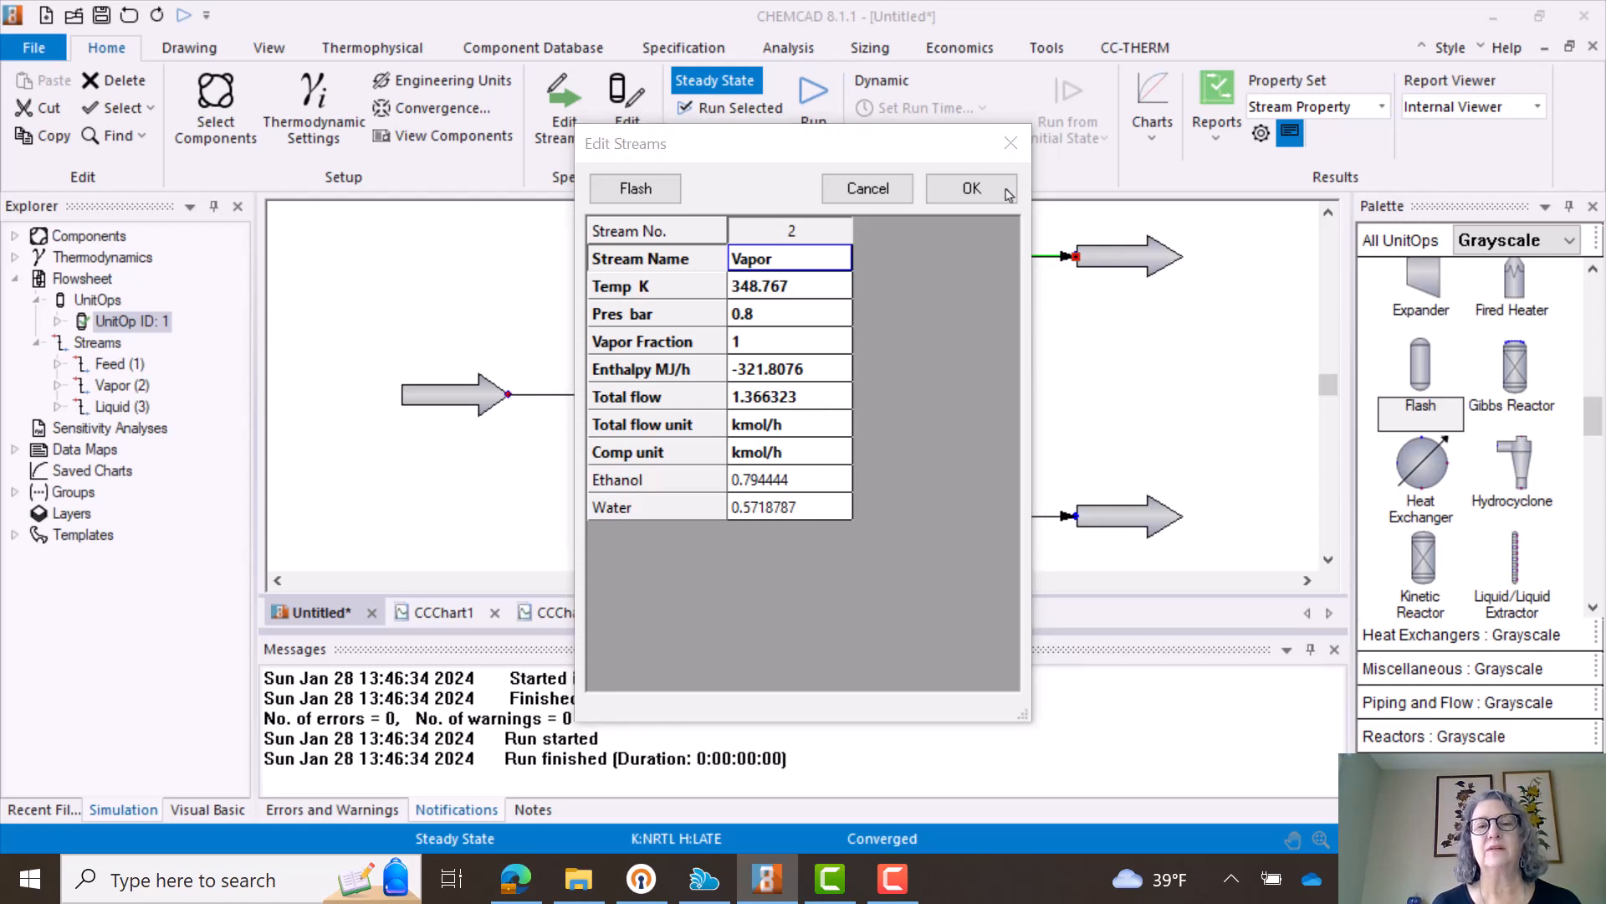
pyautogui.click(971, 188)
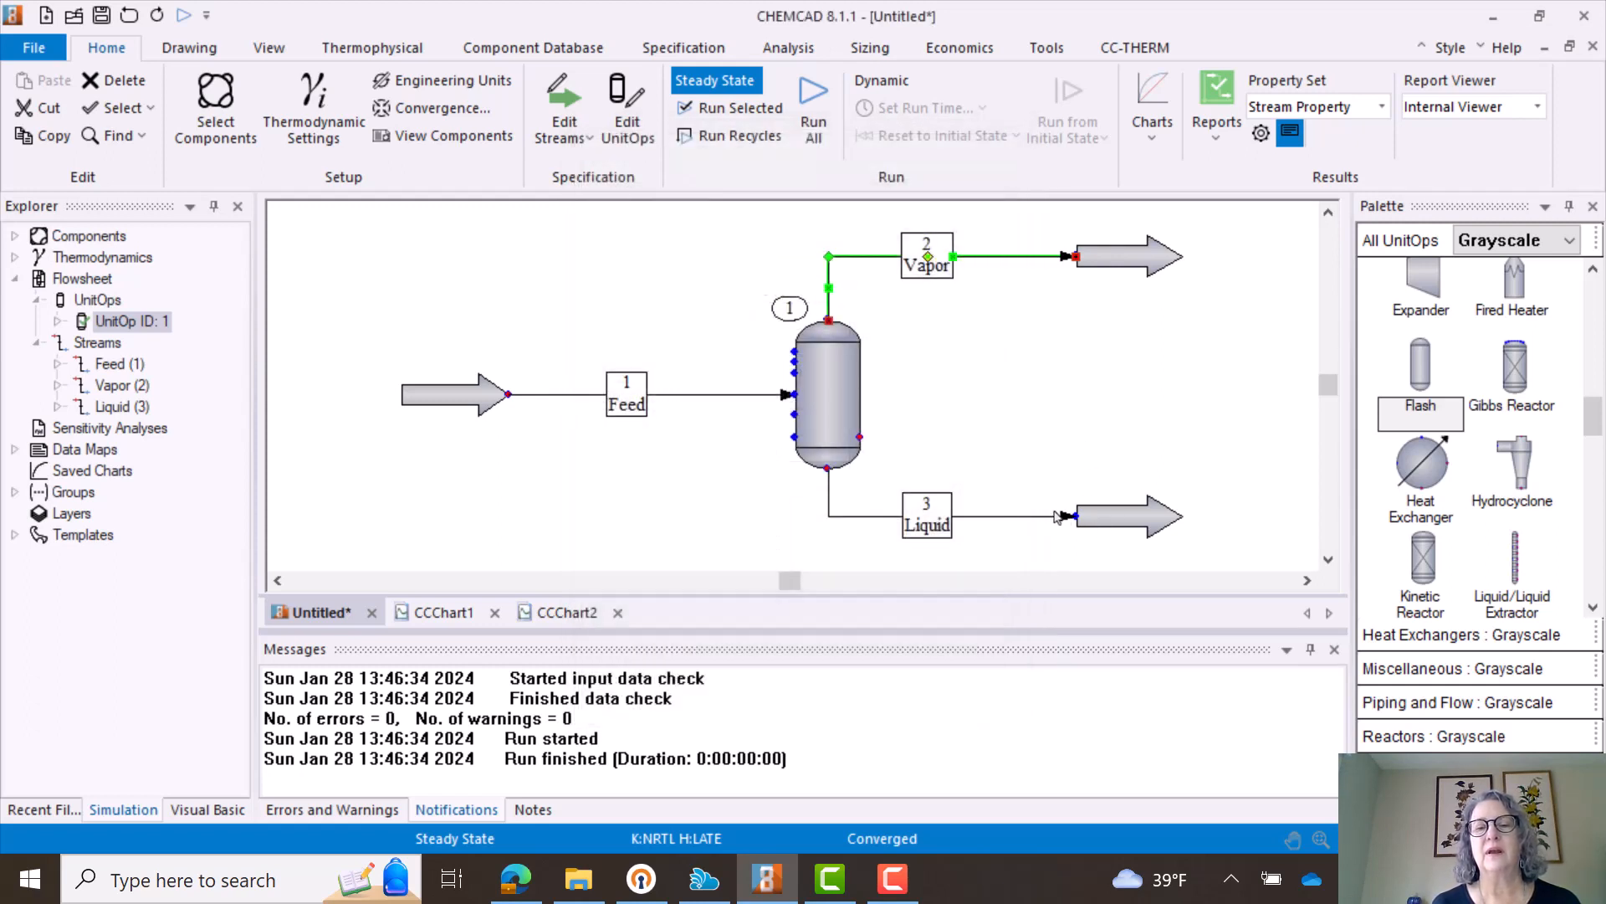
# - Check the calculated conditions of the Liquid stream and the heat duty of the flash vessel
pyautogui.doubleClick(951, 517)
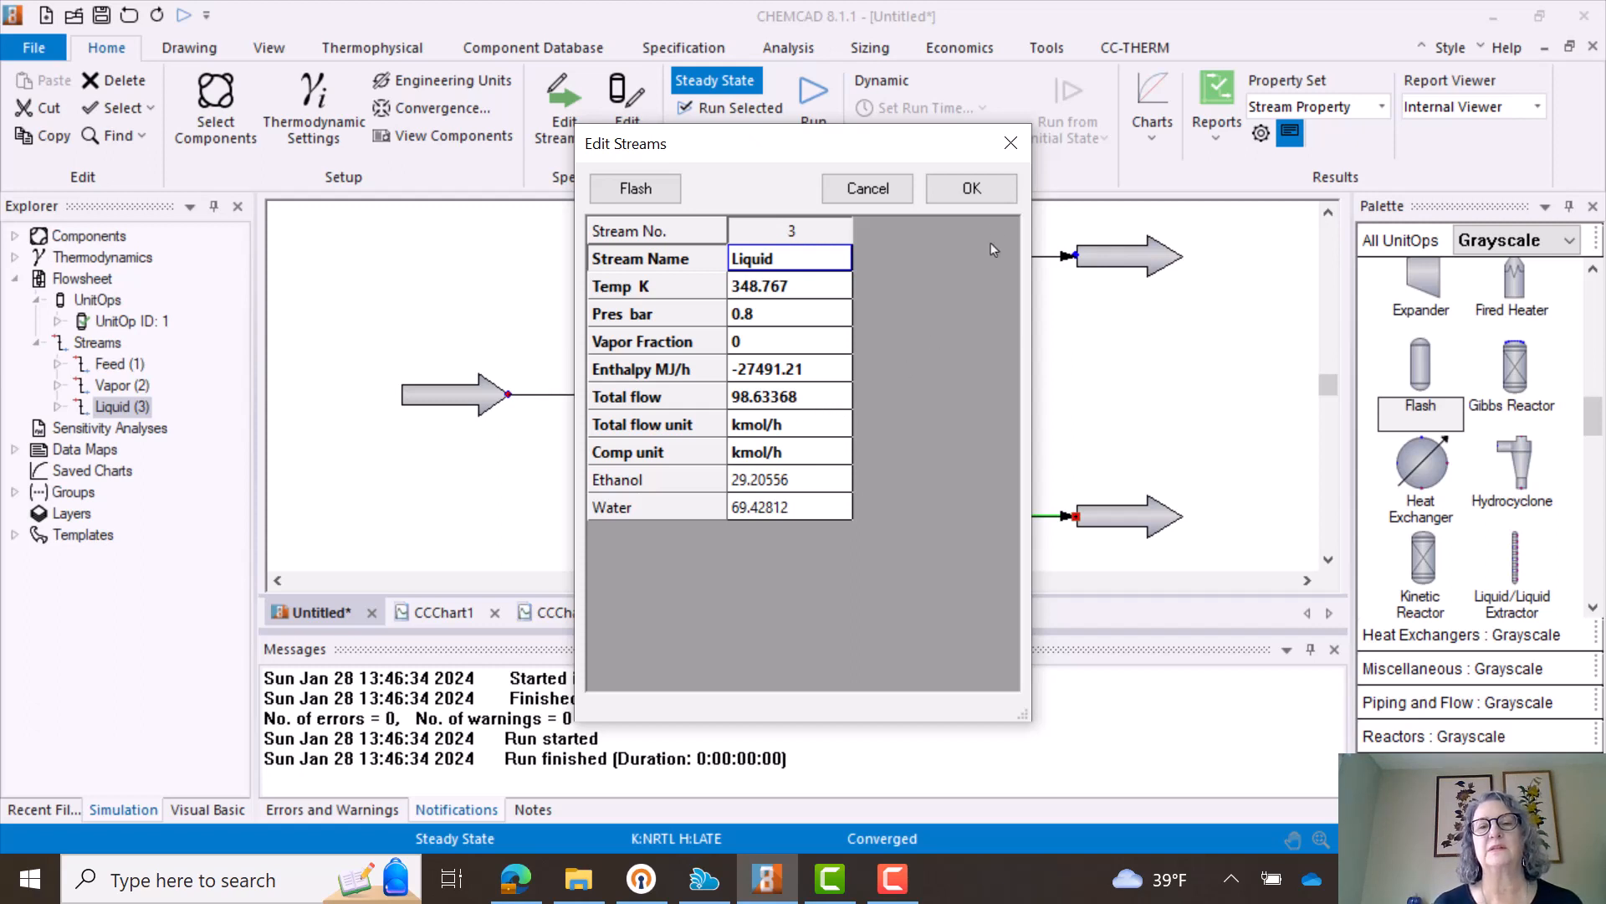
pyautogui.click(979, 189)
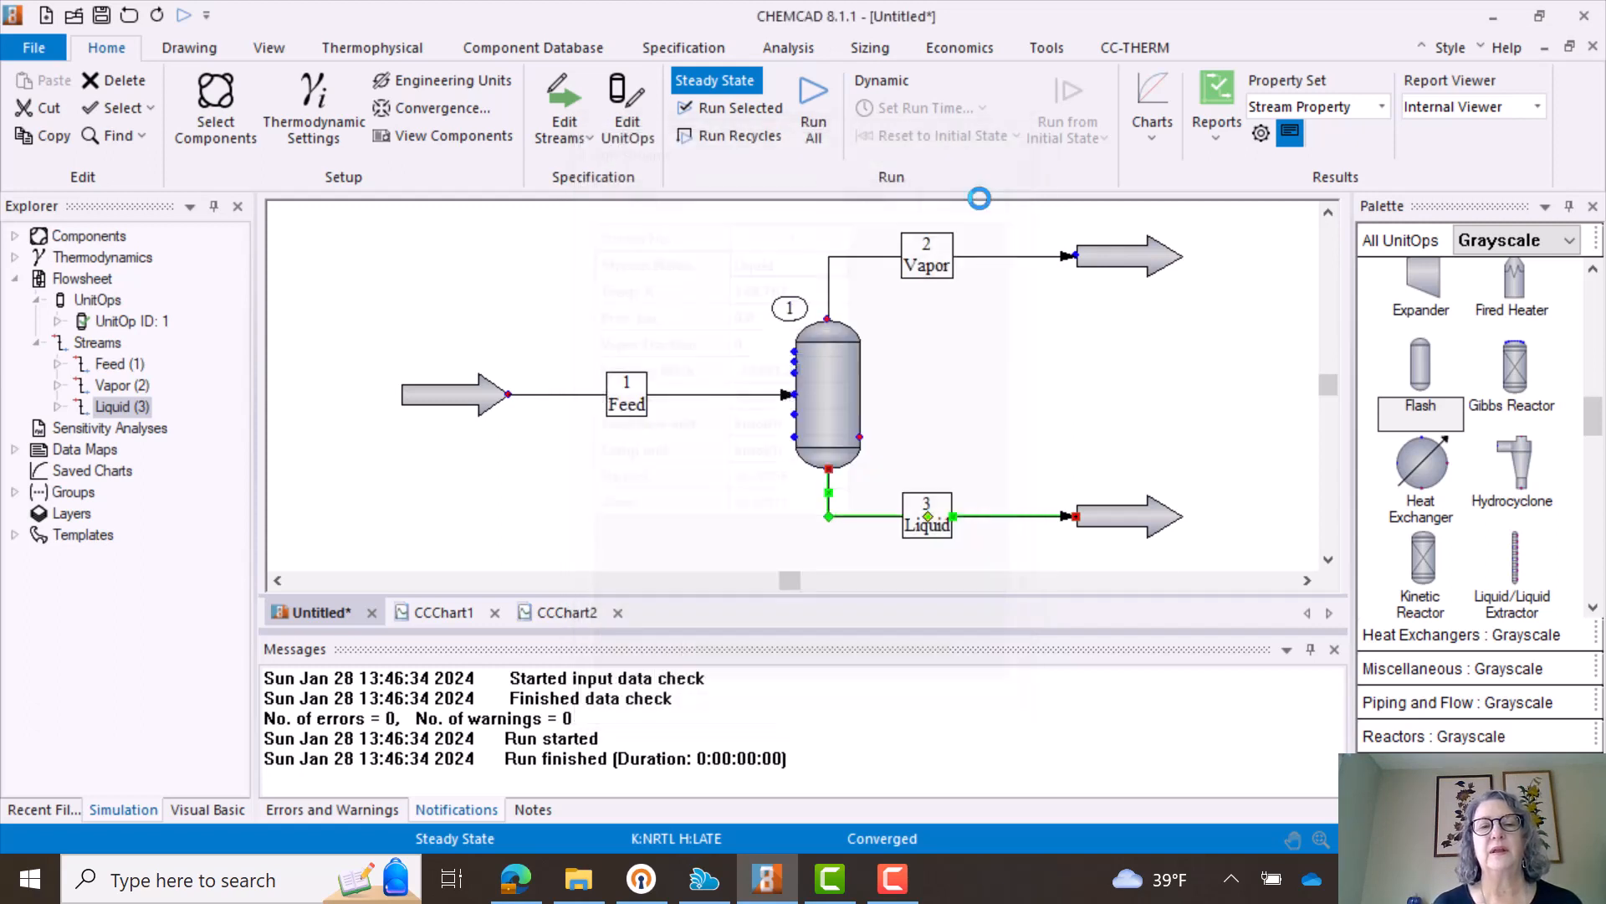
pyautogui.doubleClick(841, 393)
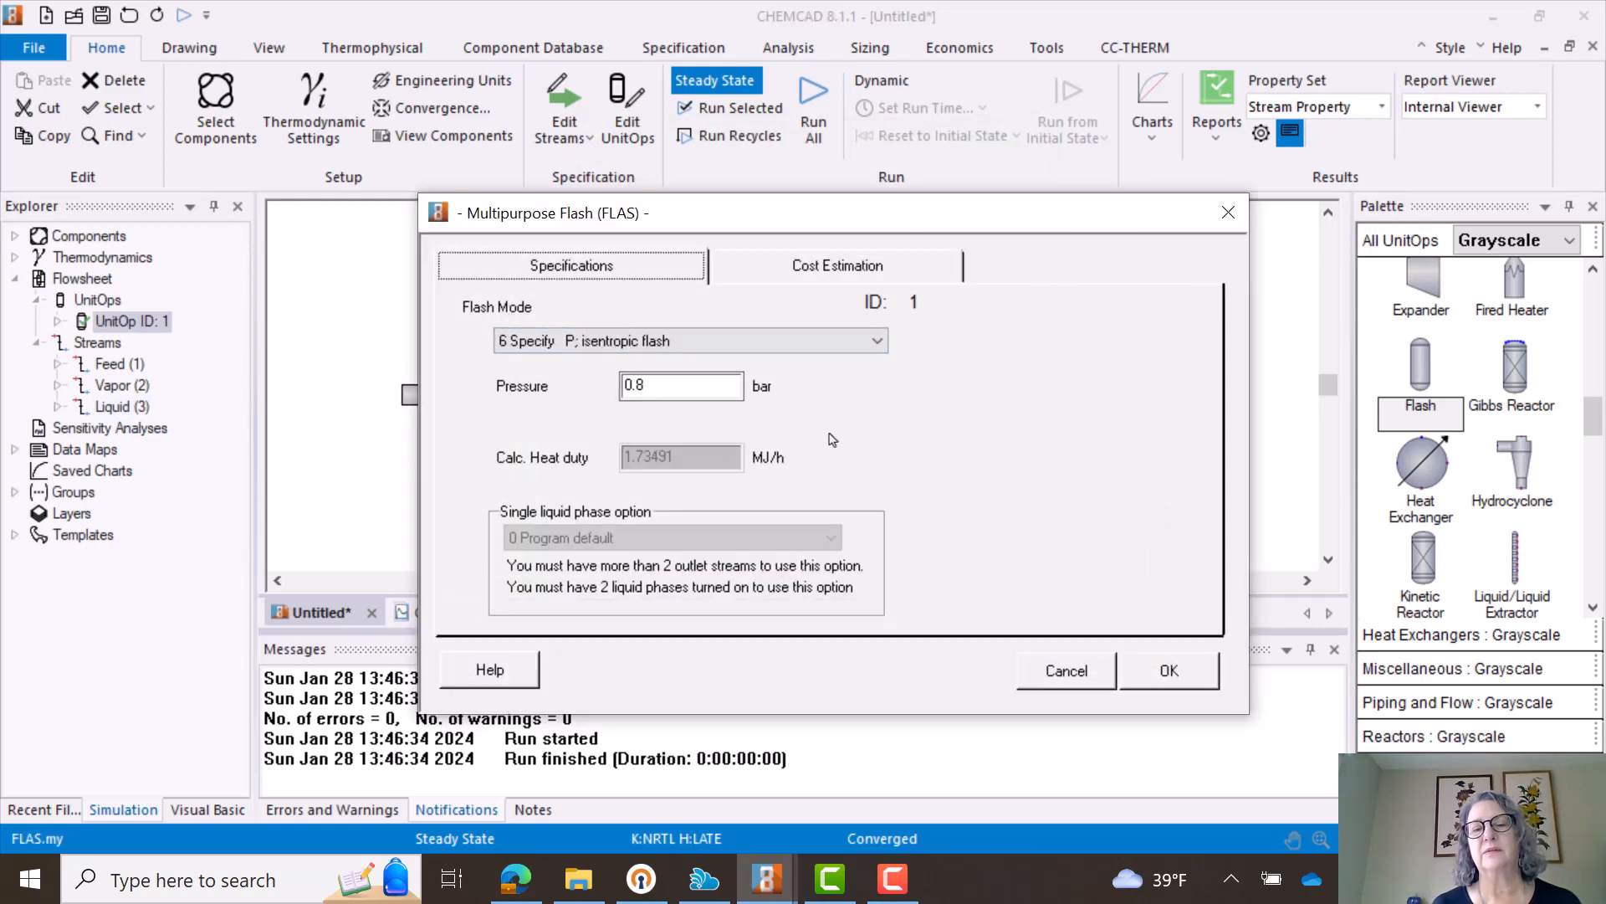
pyautogui.click(1169, 672)
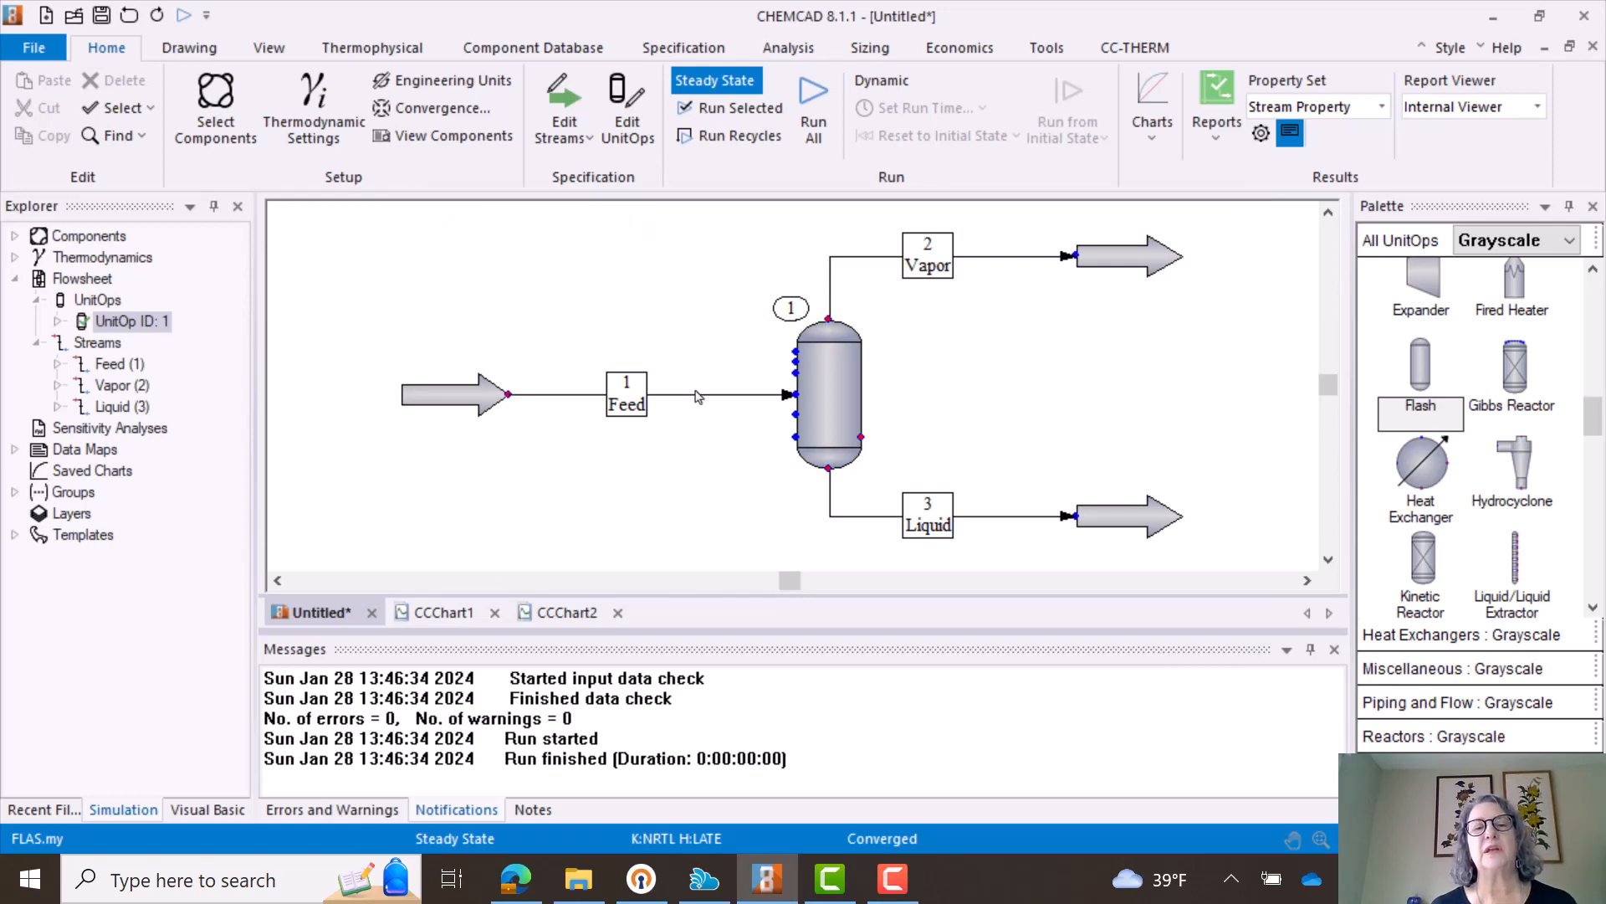
# - Set the isentropic flash pressure of the flash vessel to 0.6 bar
pyautogui.doubleClick(828, 385)
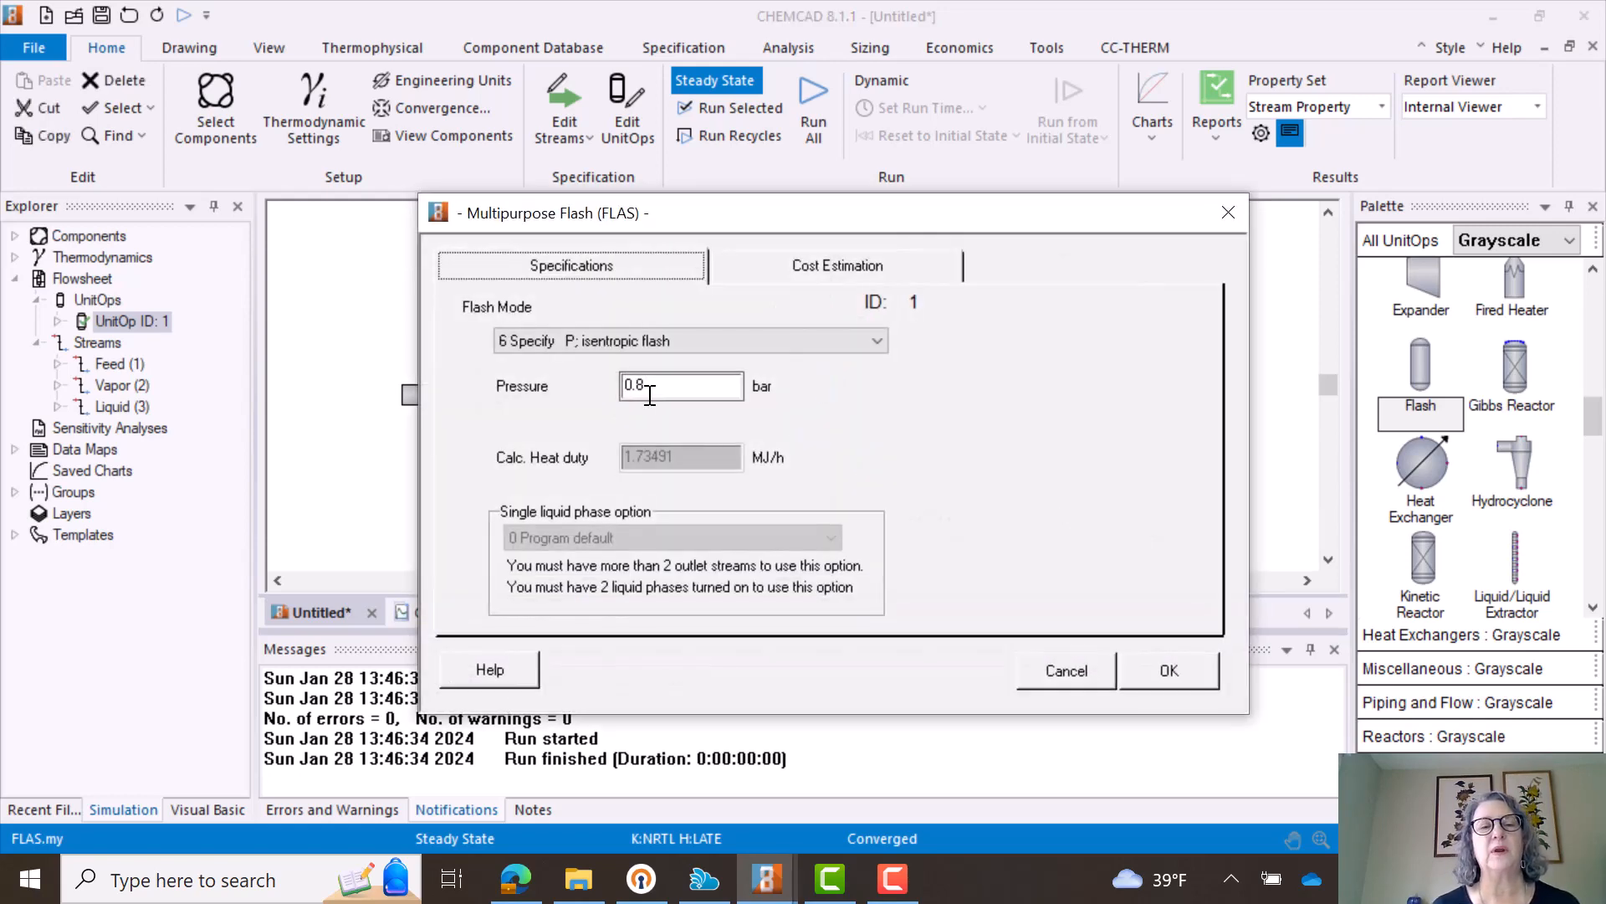
pyautogui.click(640, 385)
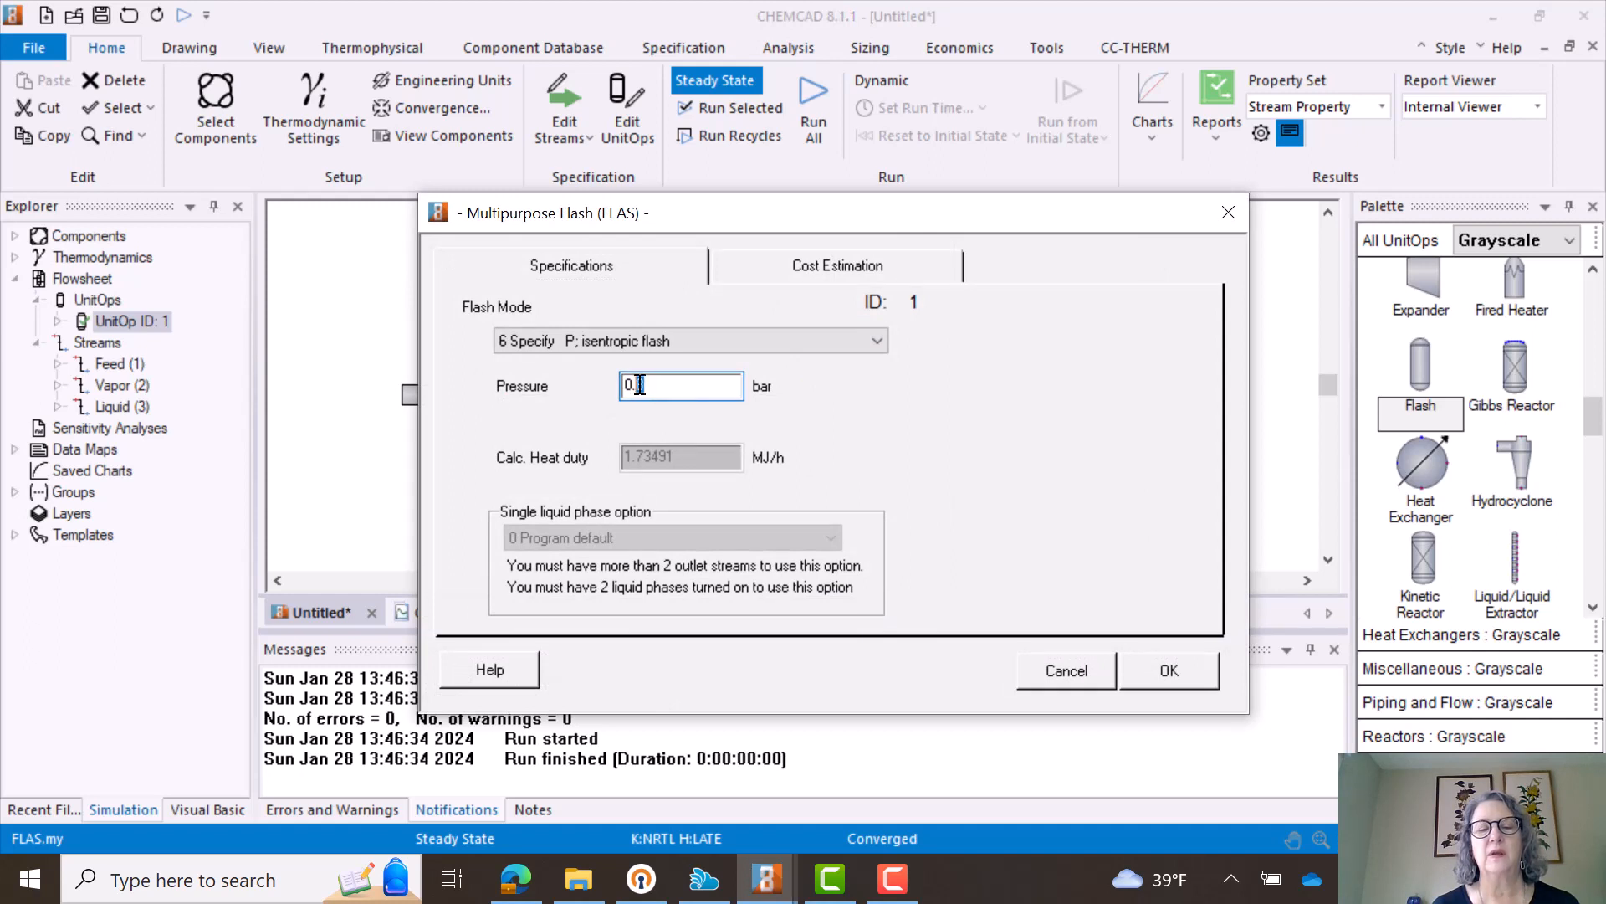
pyautogui.moveTo(636, 384); pyautogui.dragTo(642, 385)
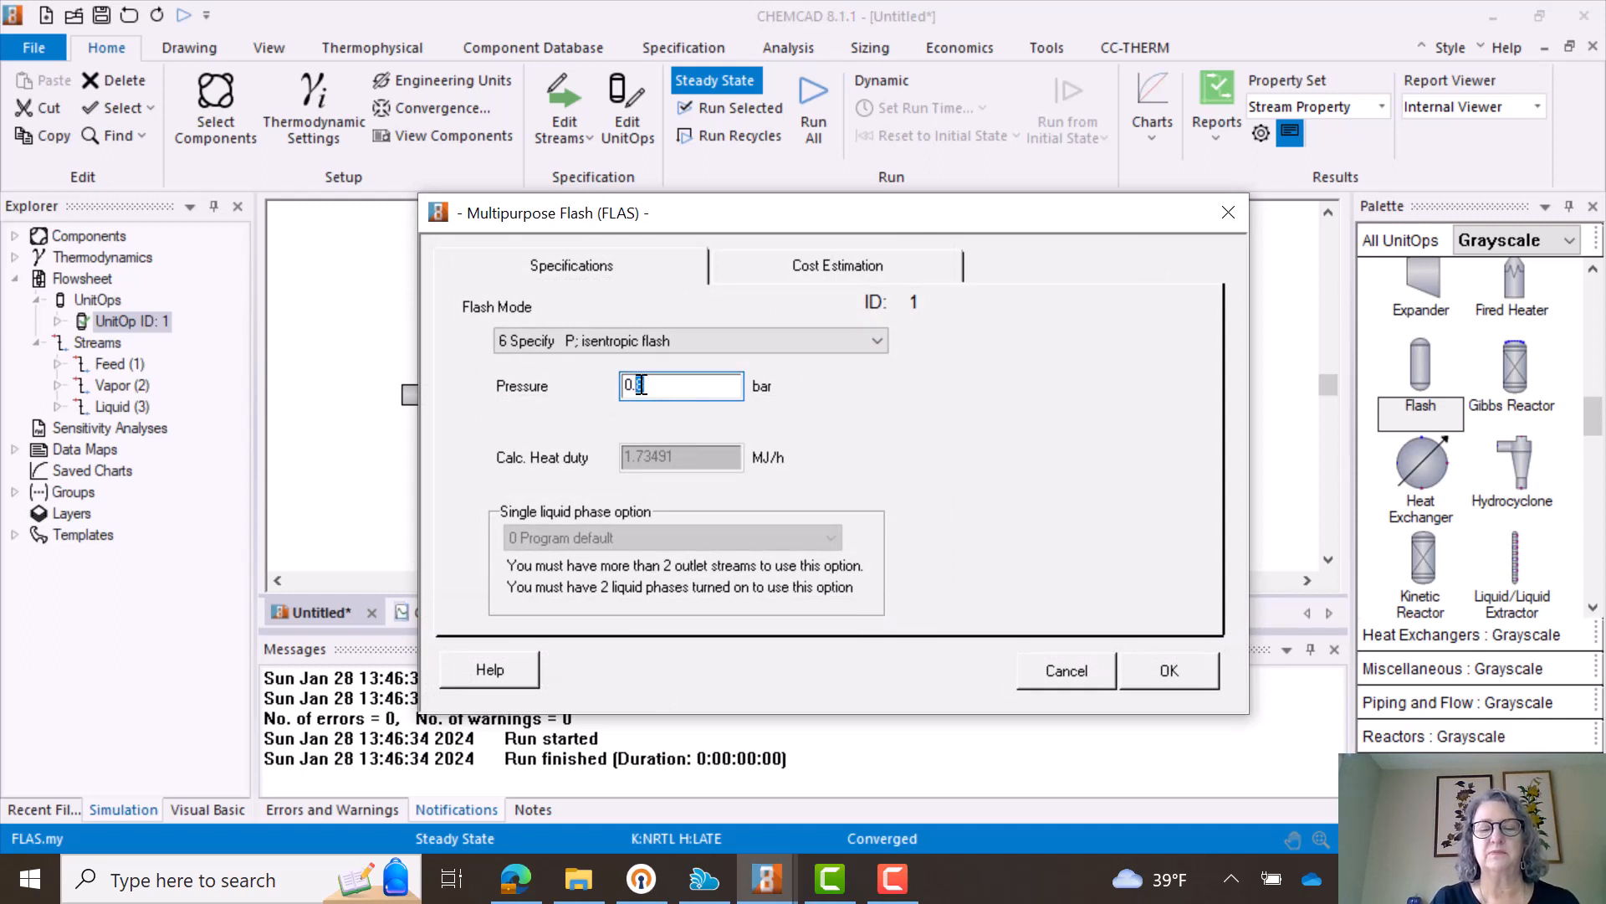
pyautogui.write('6')
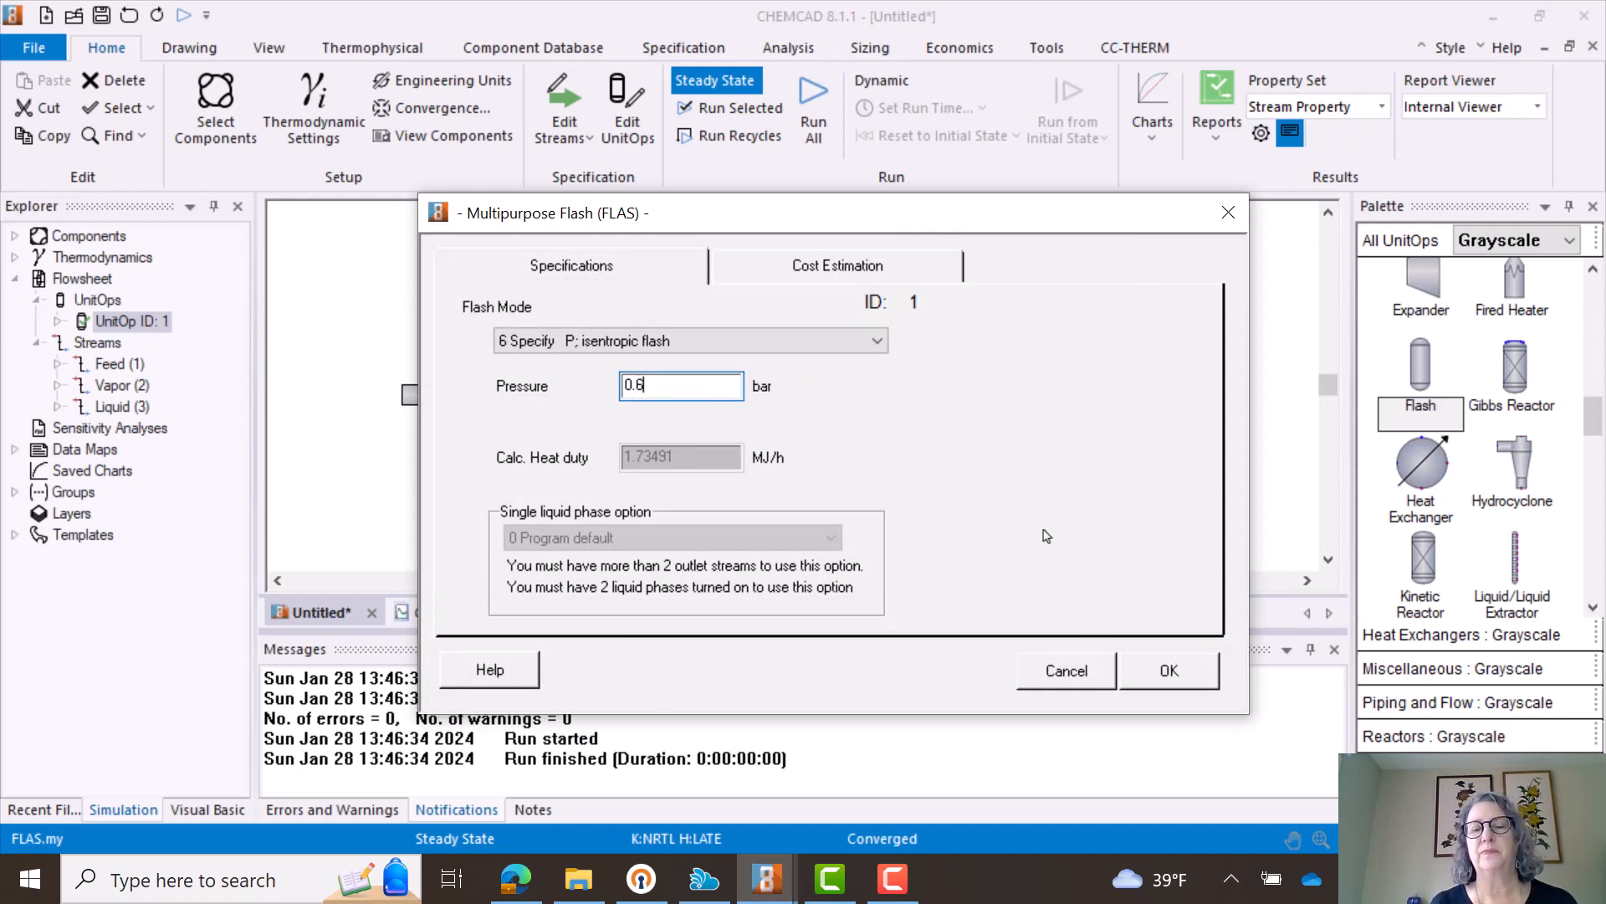
pyautogui.click(1170, 670)
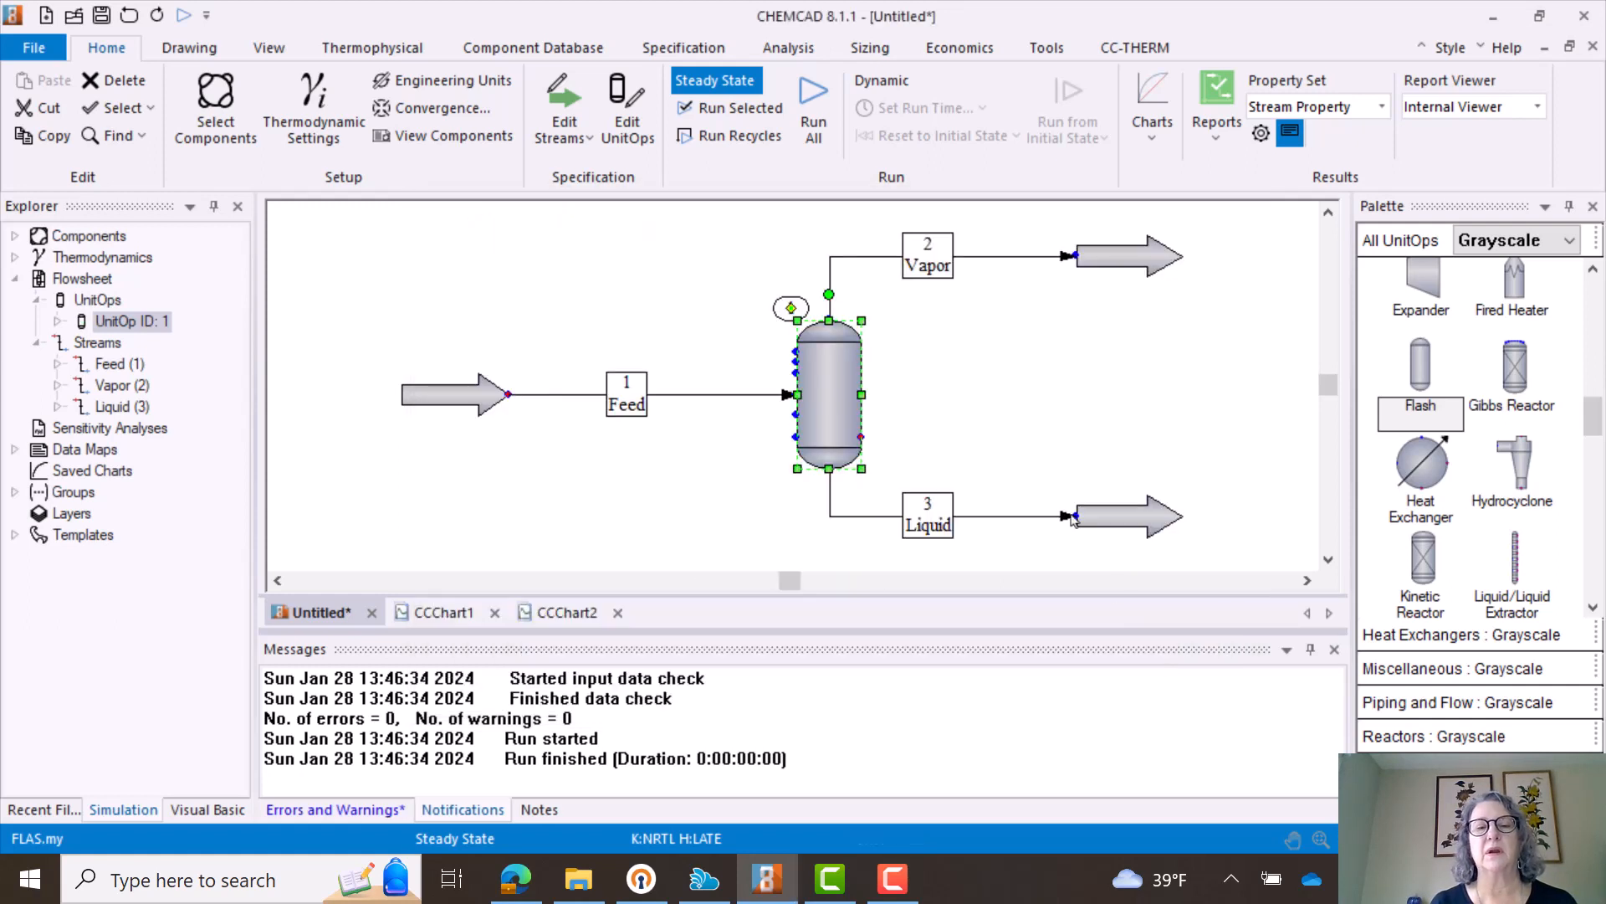
# - Run the whole flowsheet at the new flash pressure and review the Vapor stream's calculated conditions and component flows
pyautogui.click(813, 104)
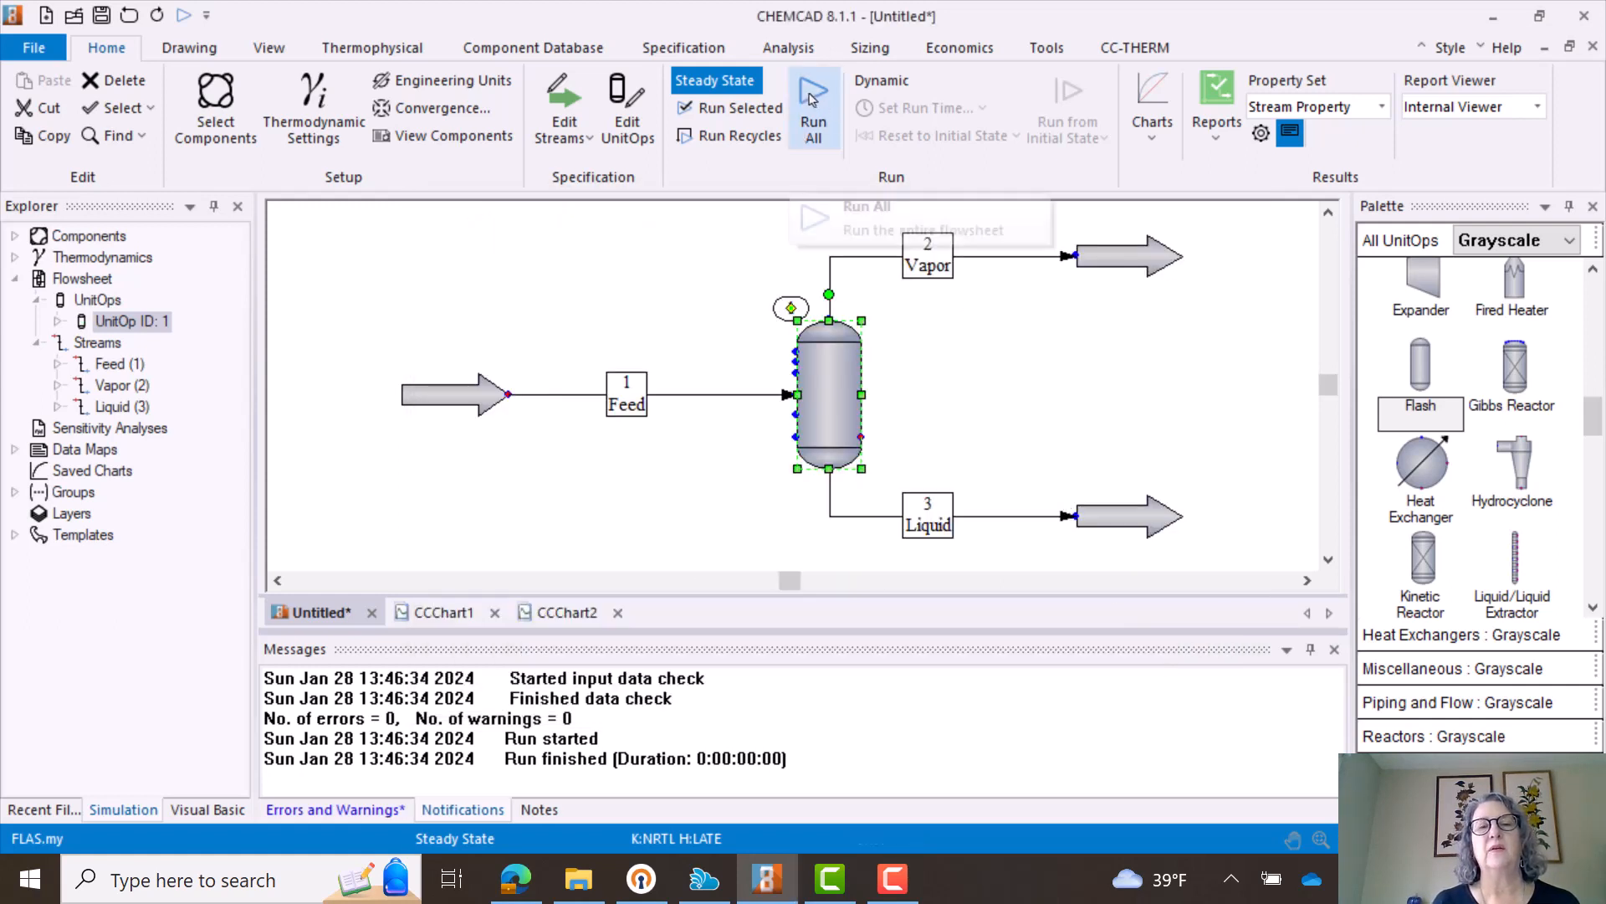
pyautogui.click(930, 253)
pyautogui.click(937, 283)
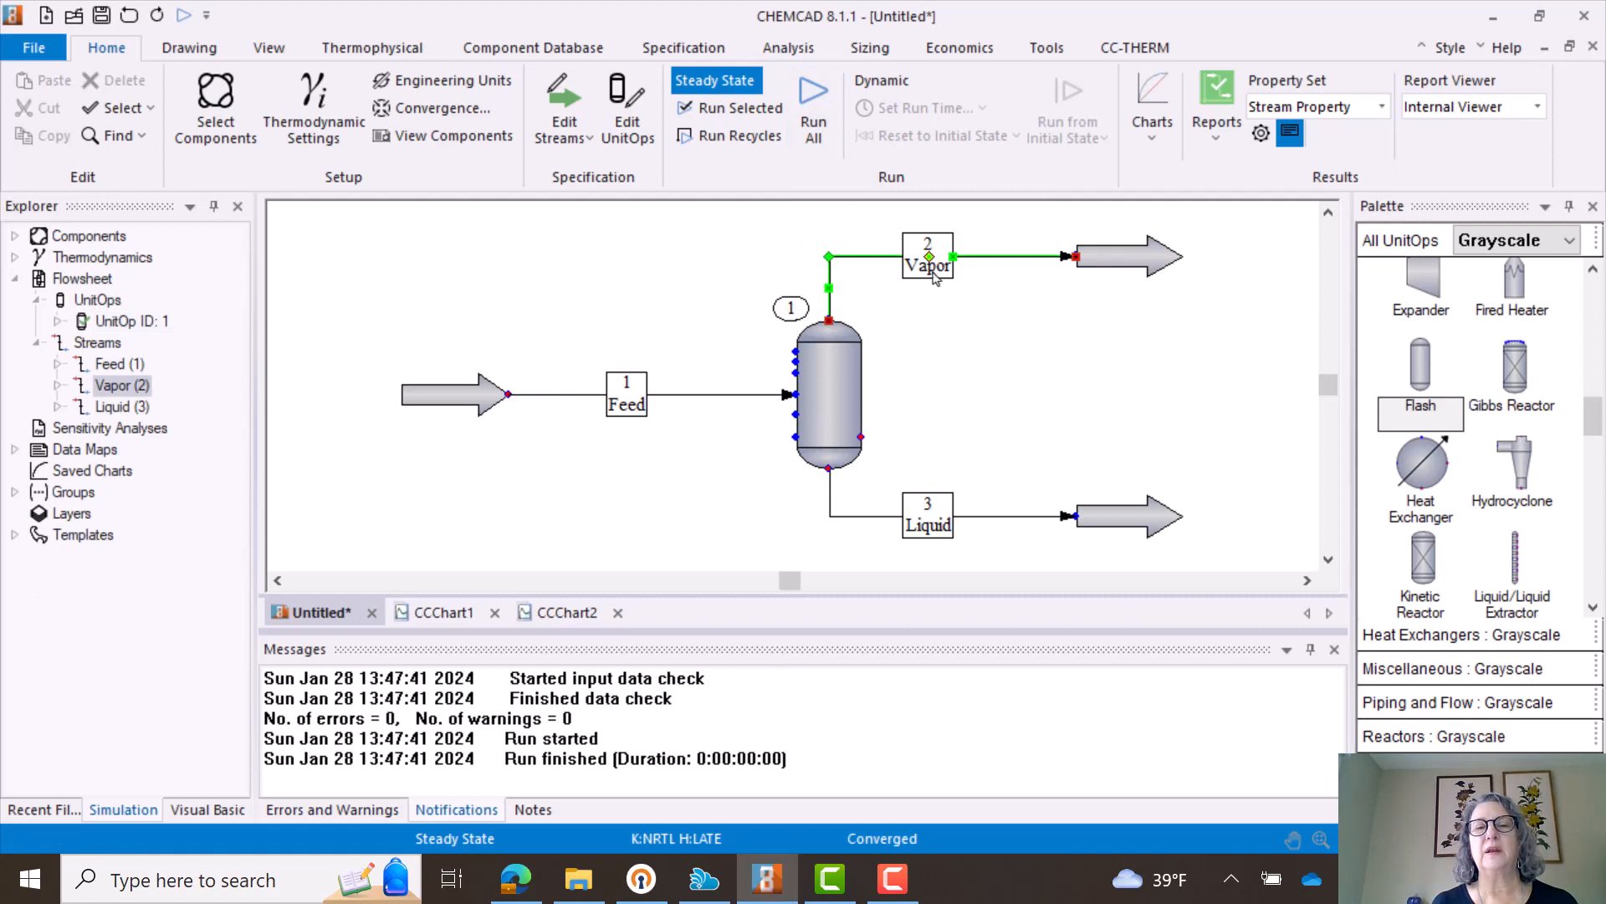
pyautogui.click(938, 274)
pyautogui.click(938, 276)
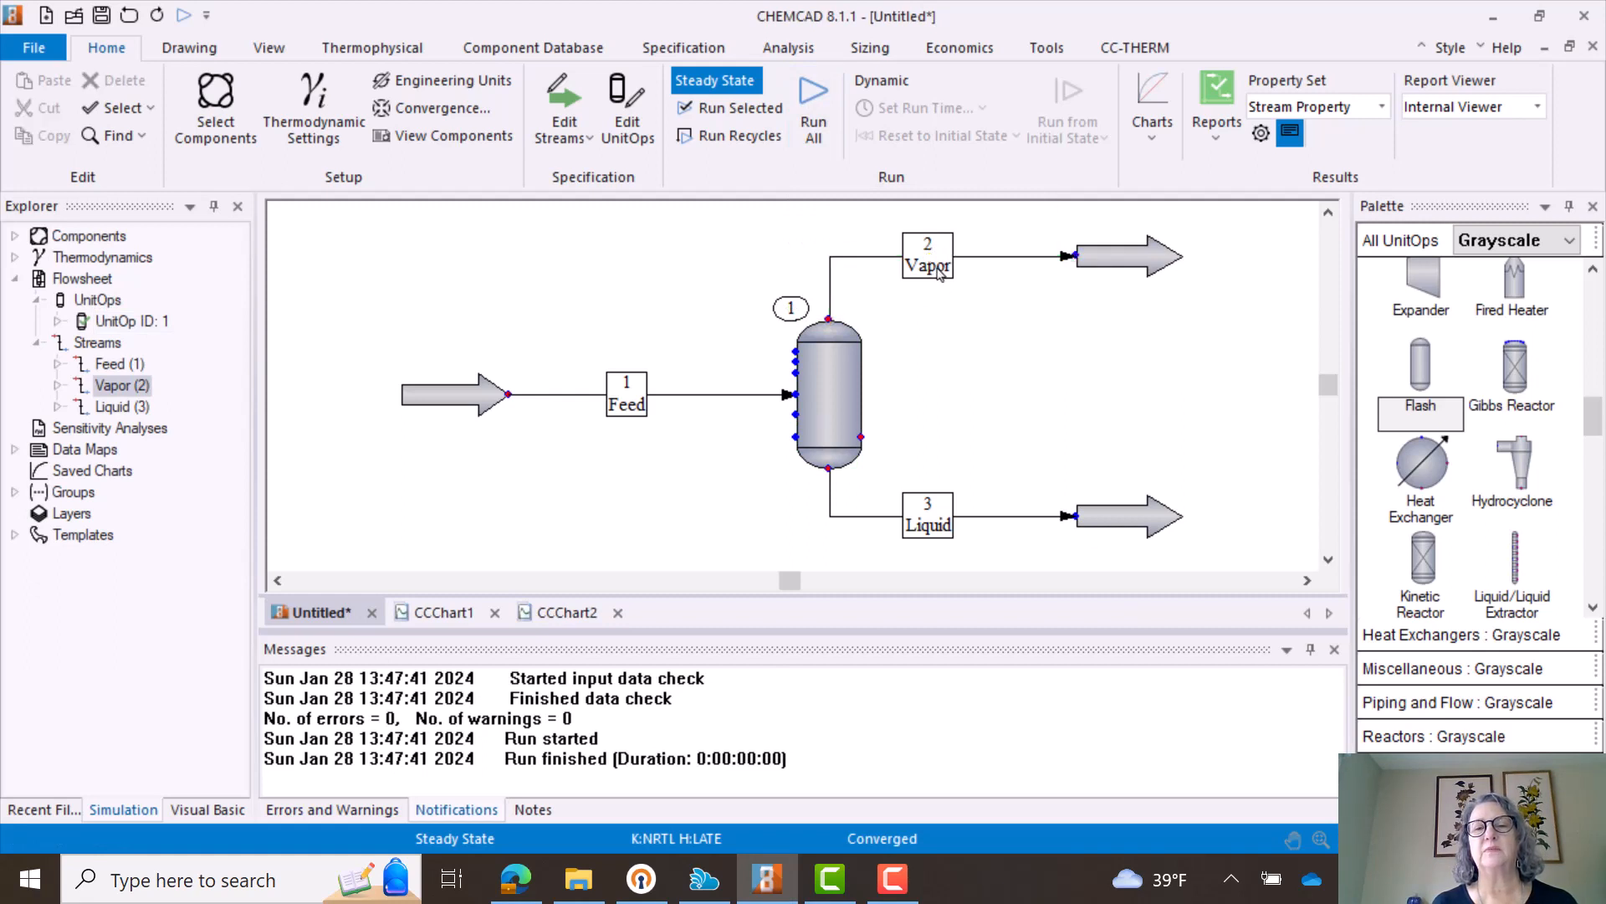
pyautogui.click(942, 261)
pyautogui.doubleClick(940, 257)
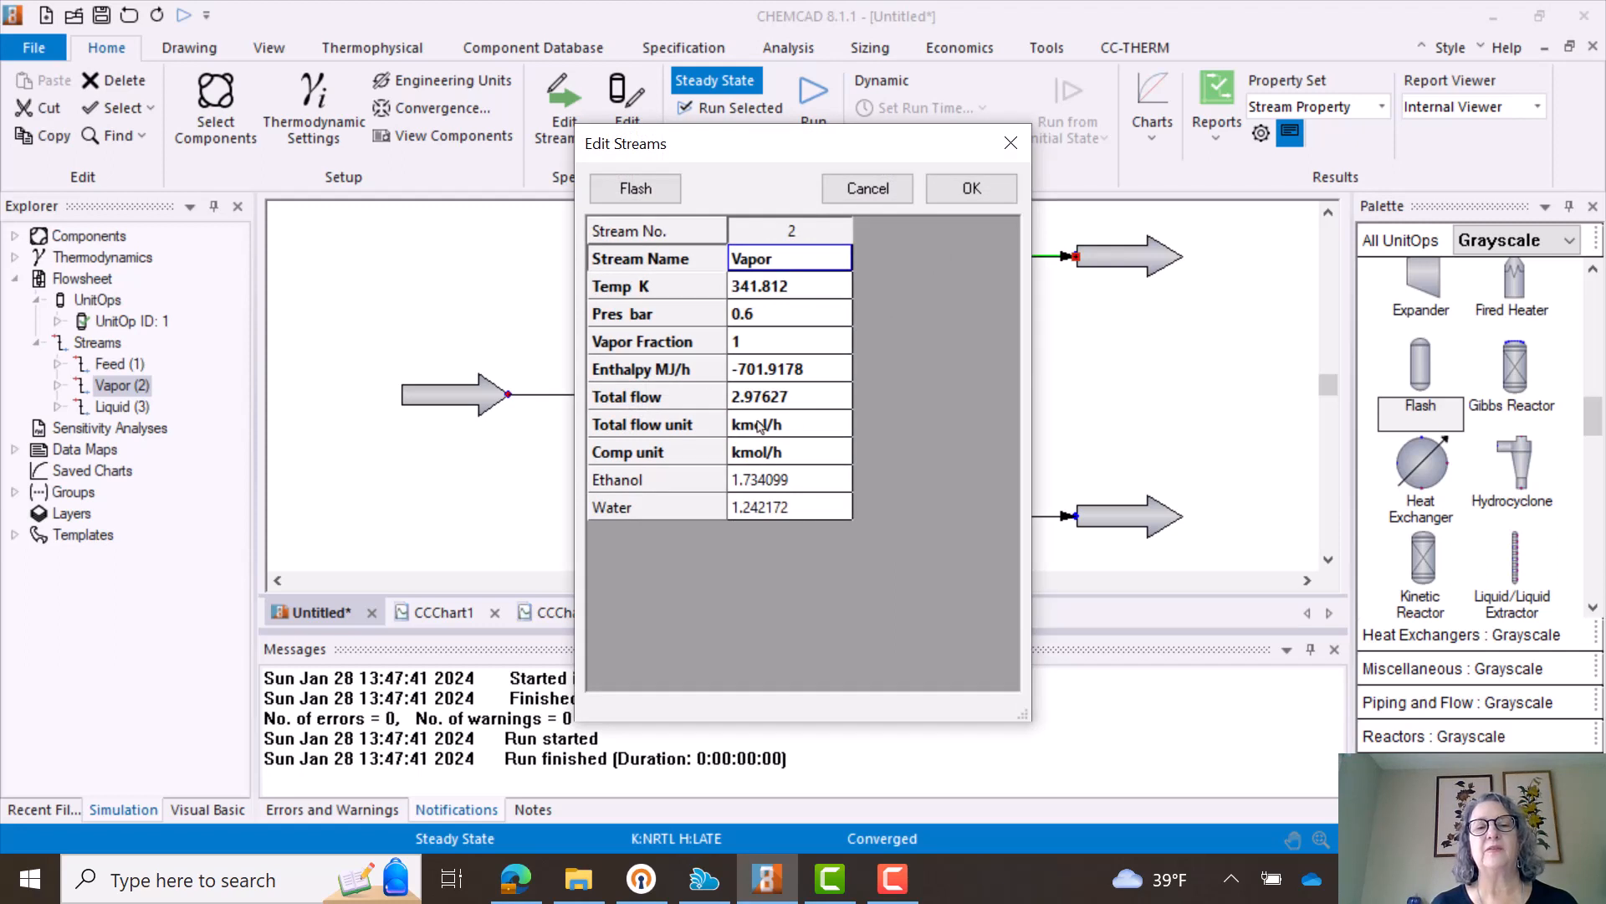
pyautogui.click(1010, 143)
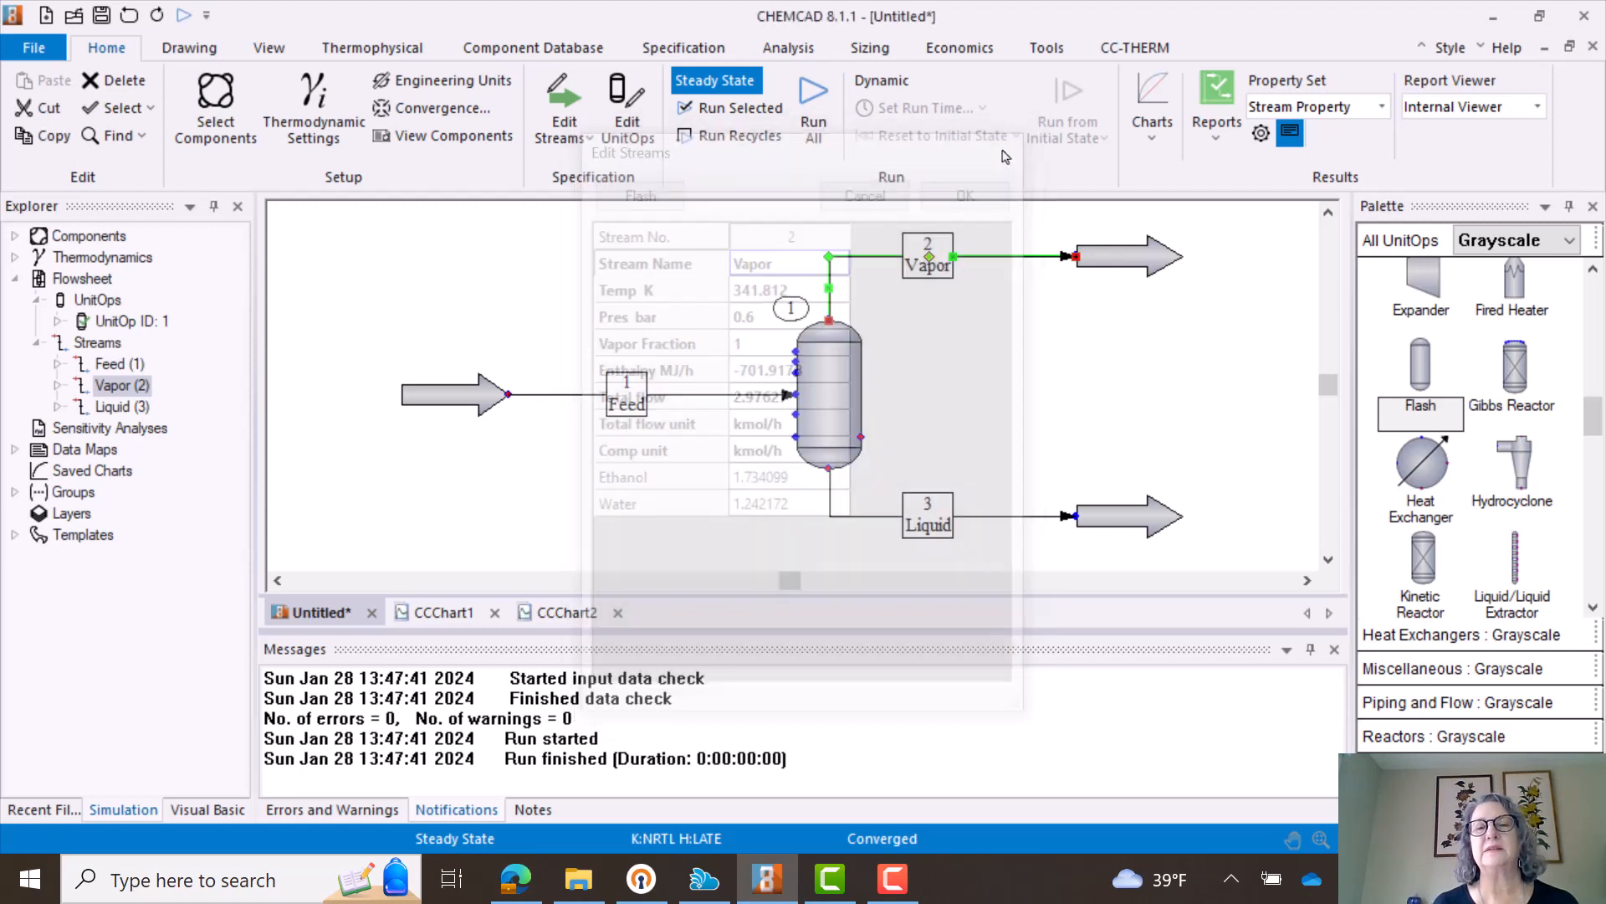
# - Switch the flash vessel to mode 1 (specify V/F and P) with a mole vapor fraction of 0.4 and a pressure of 0.5 bar
pyautogui.doubleClick(816, 393)
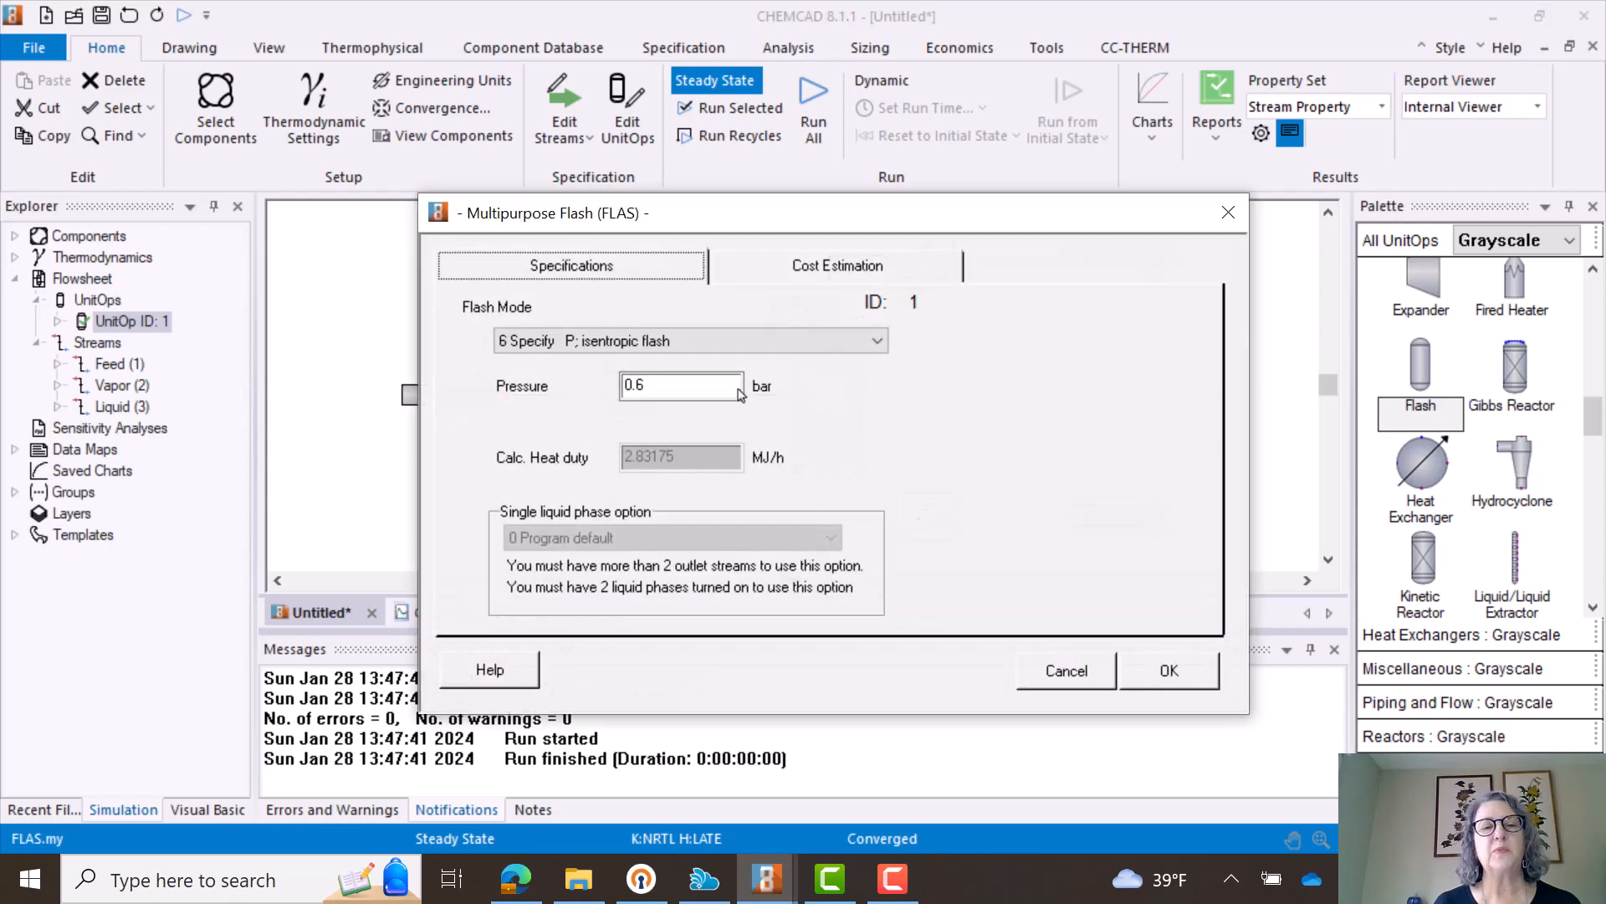
pyautogui.click(878, 342)
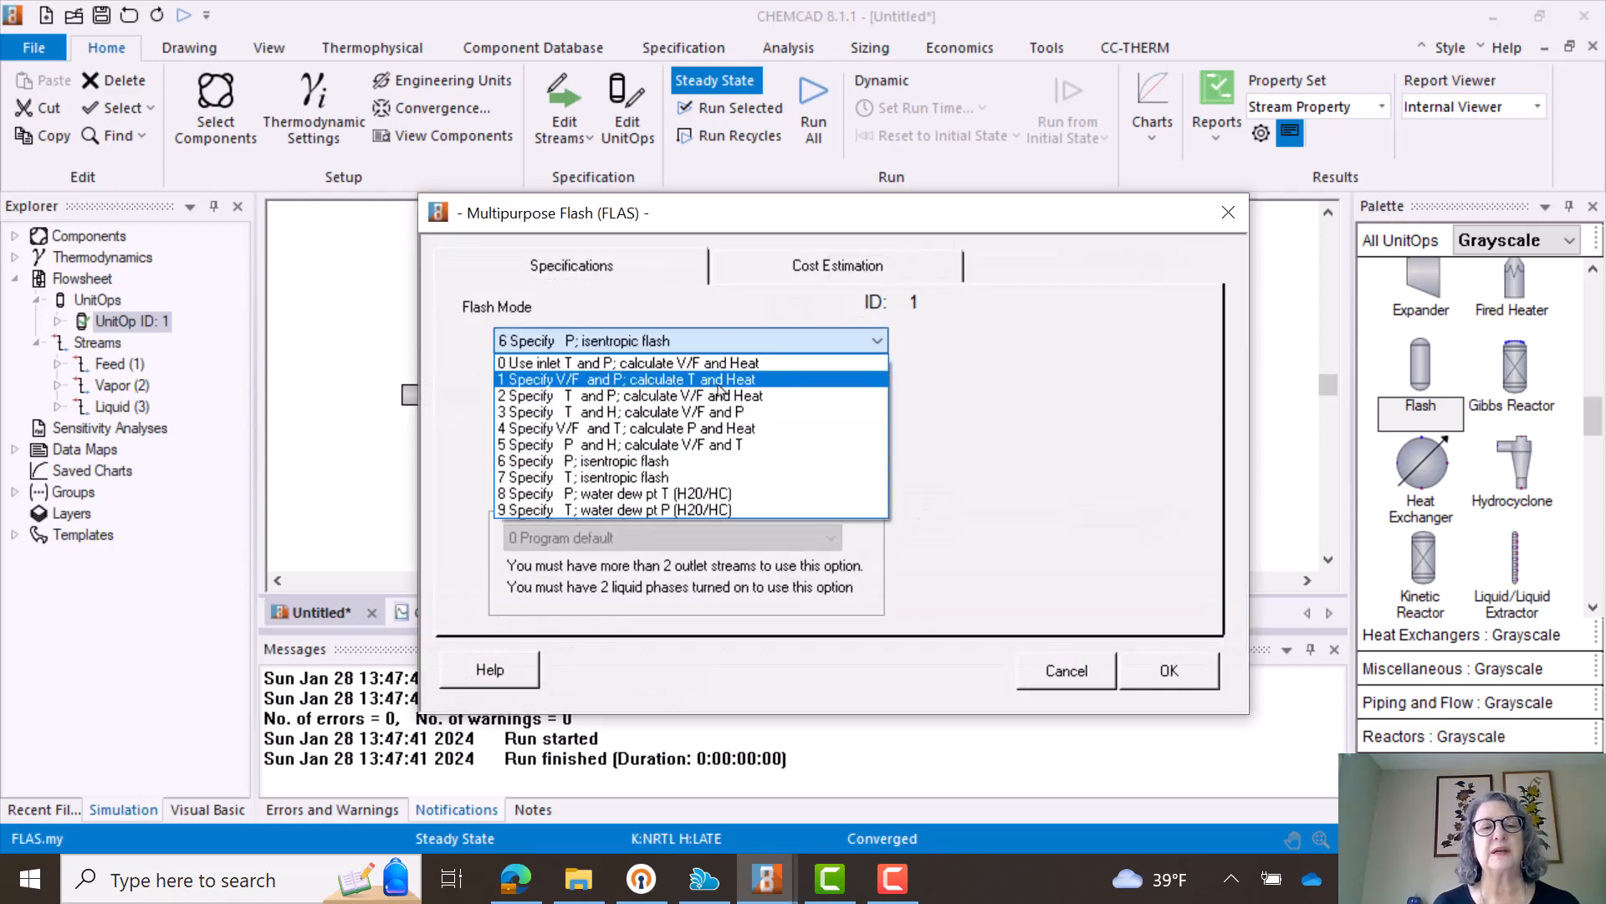
pyautogui.click(608, 385)
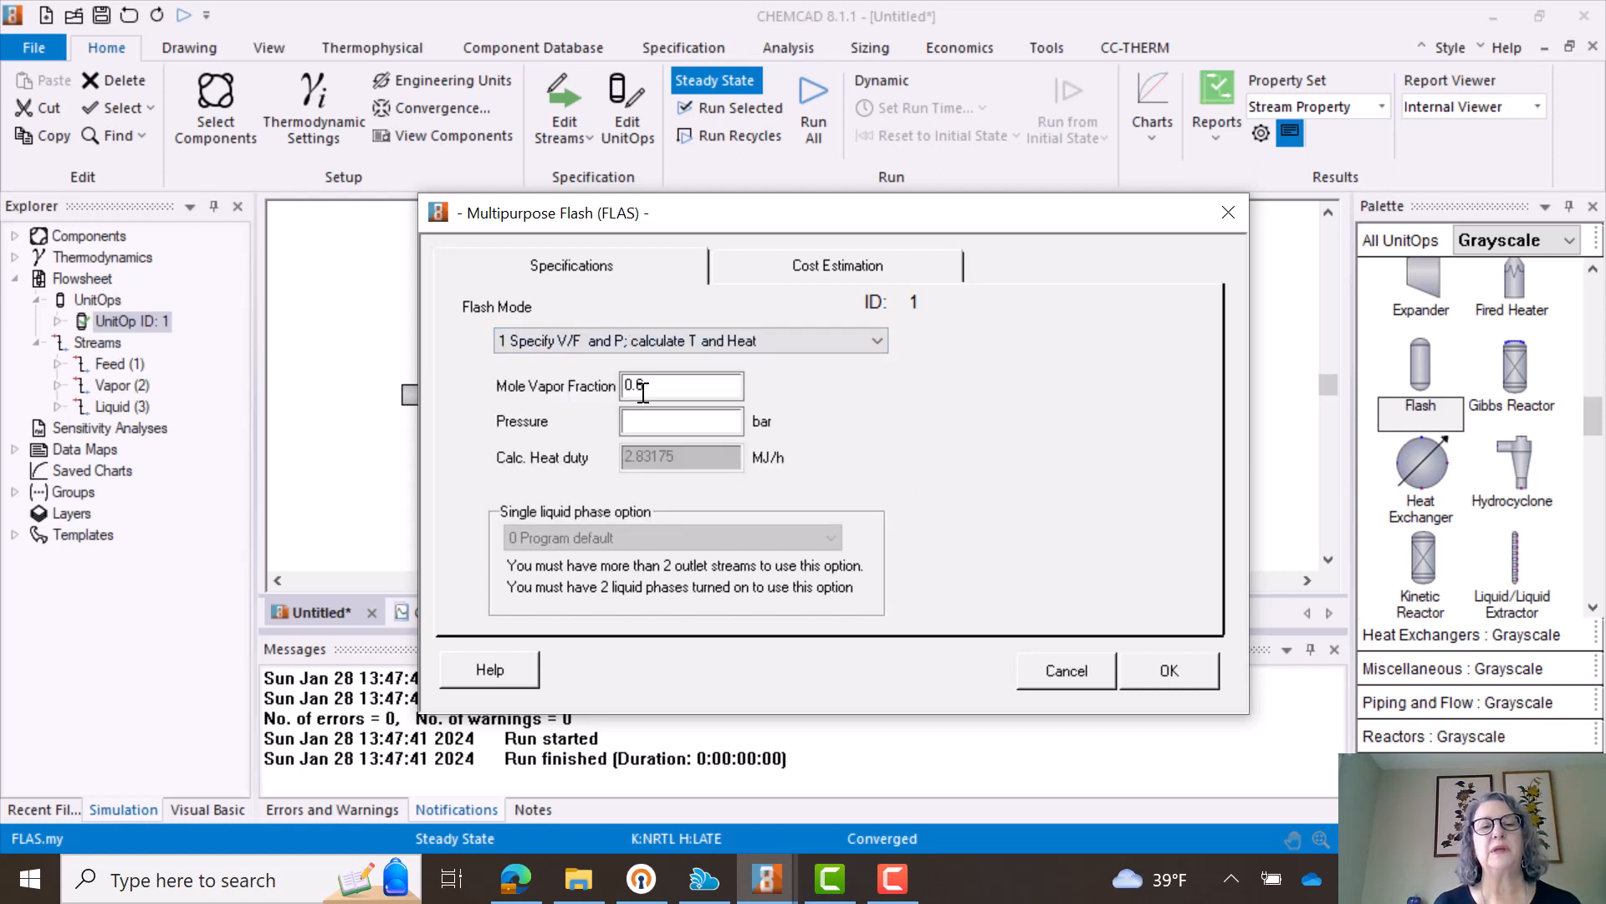
pyautogui.click(668, 418)
pyautogui.click(675, 377)
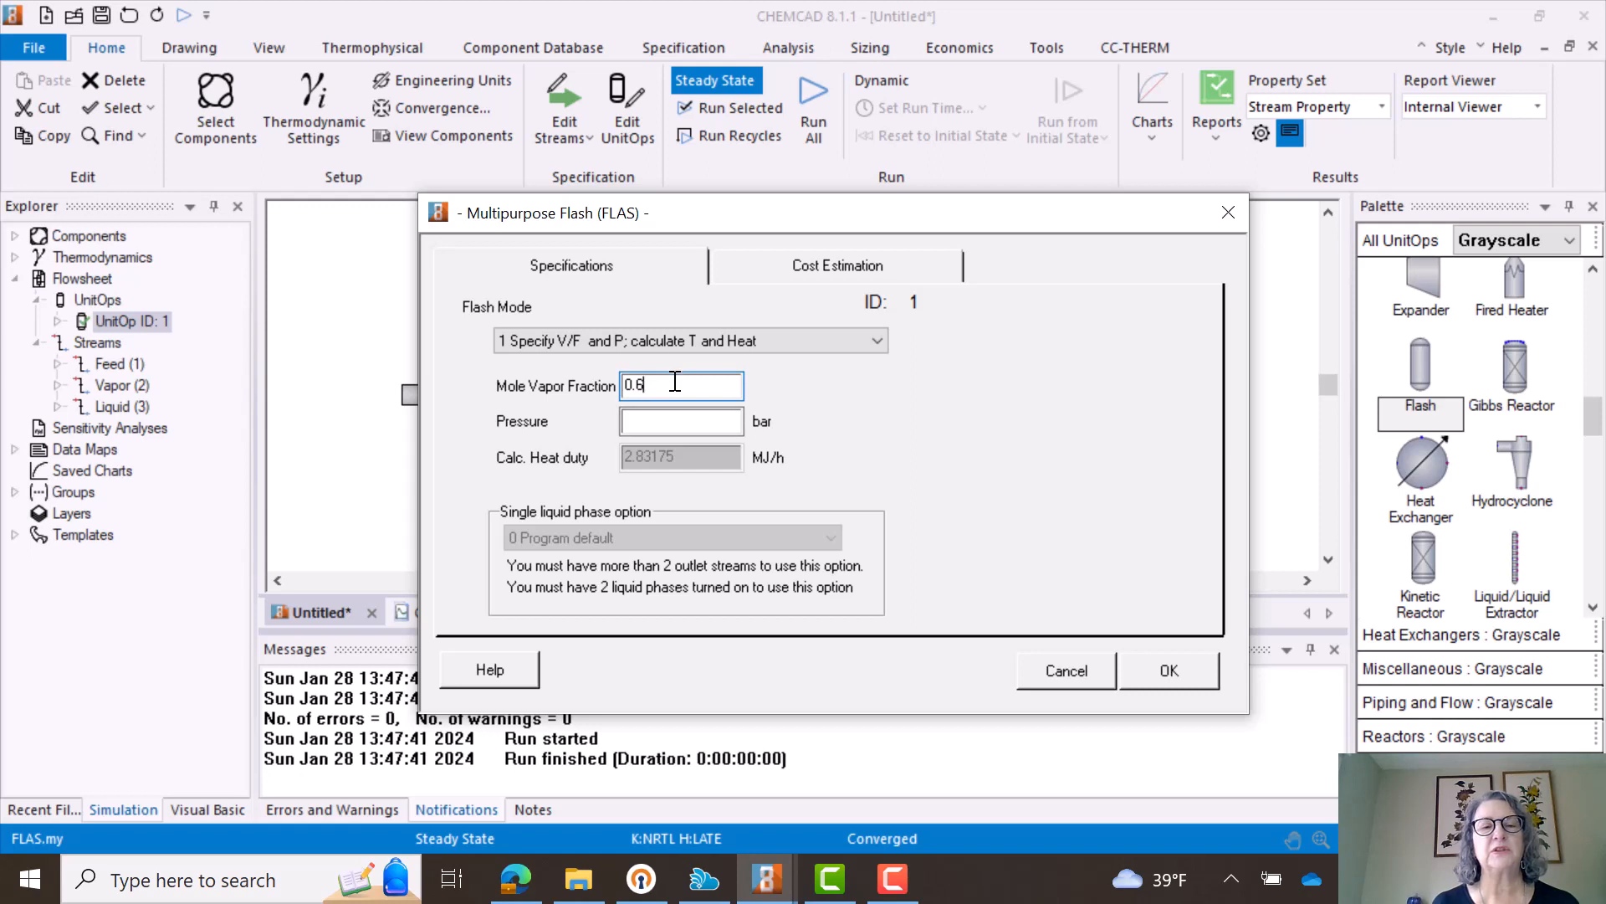
pyautogui.moveTo(675, 384); pyautogui.dragTo(635, 382)
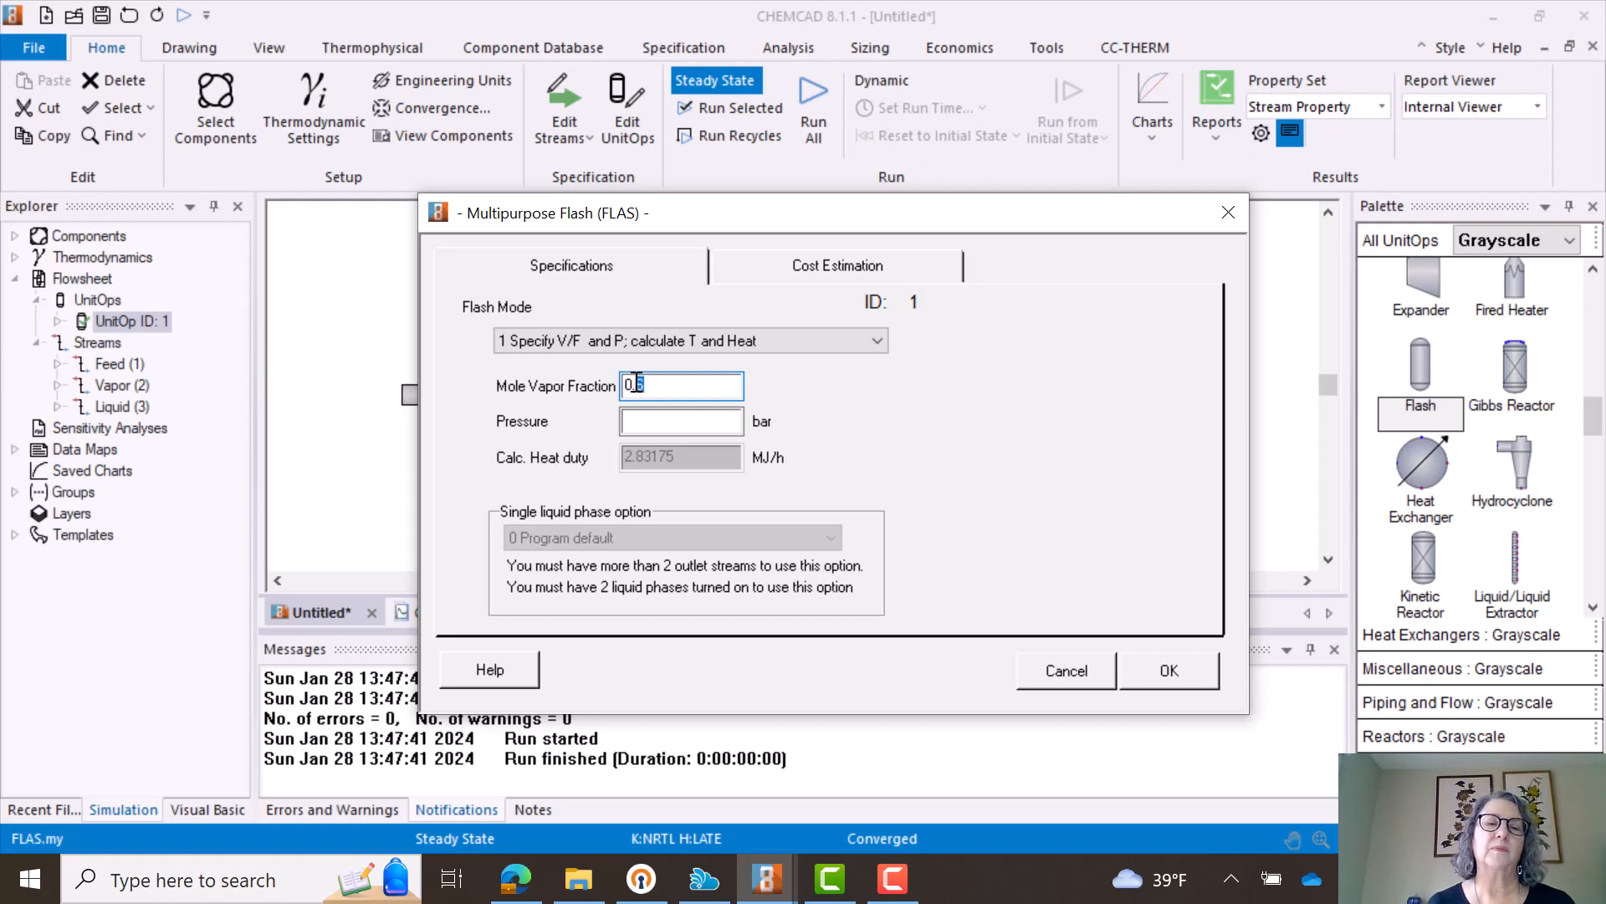
pyautogui.write('4')
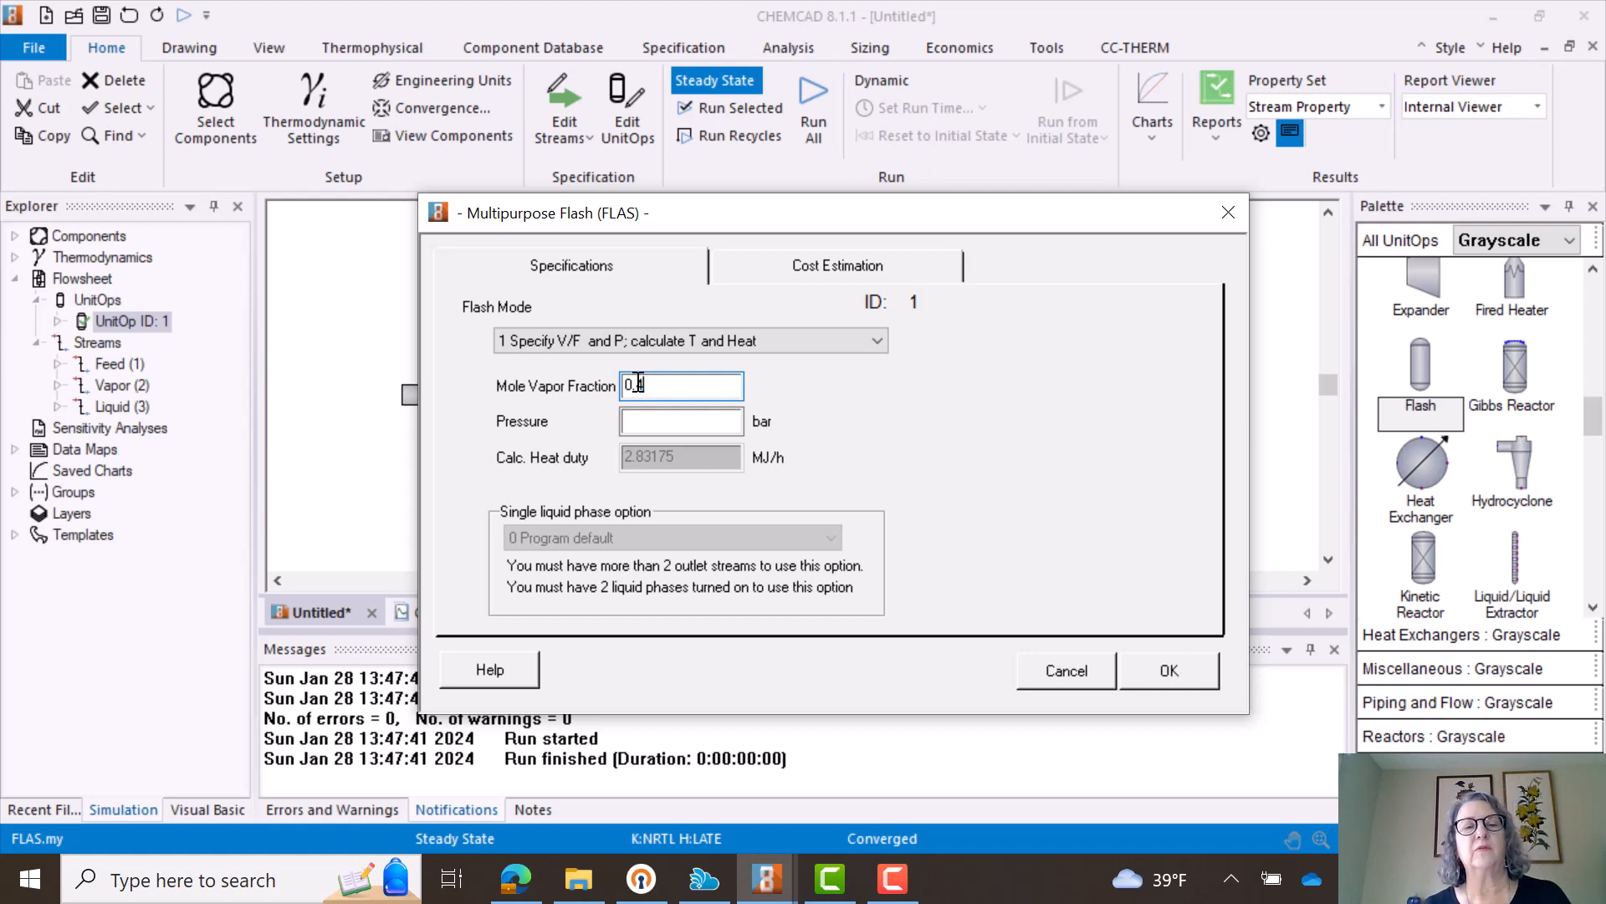
pyautogui.click(670, 417)
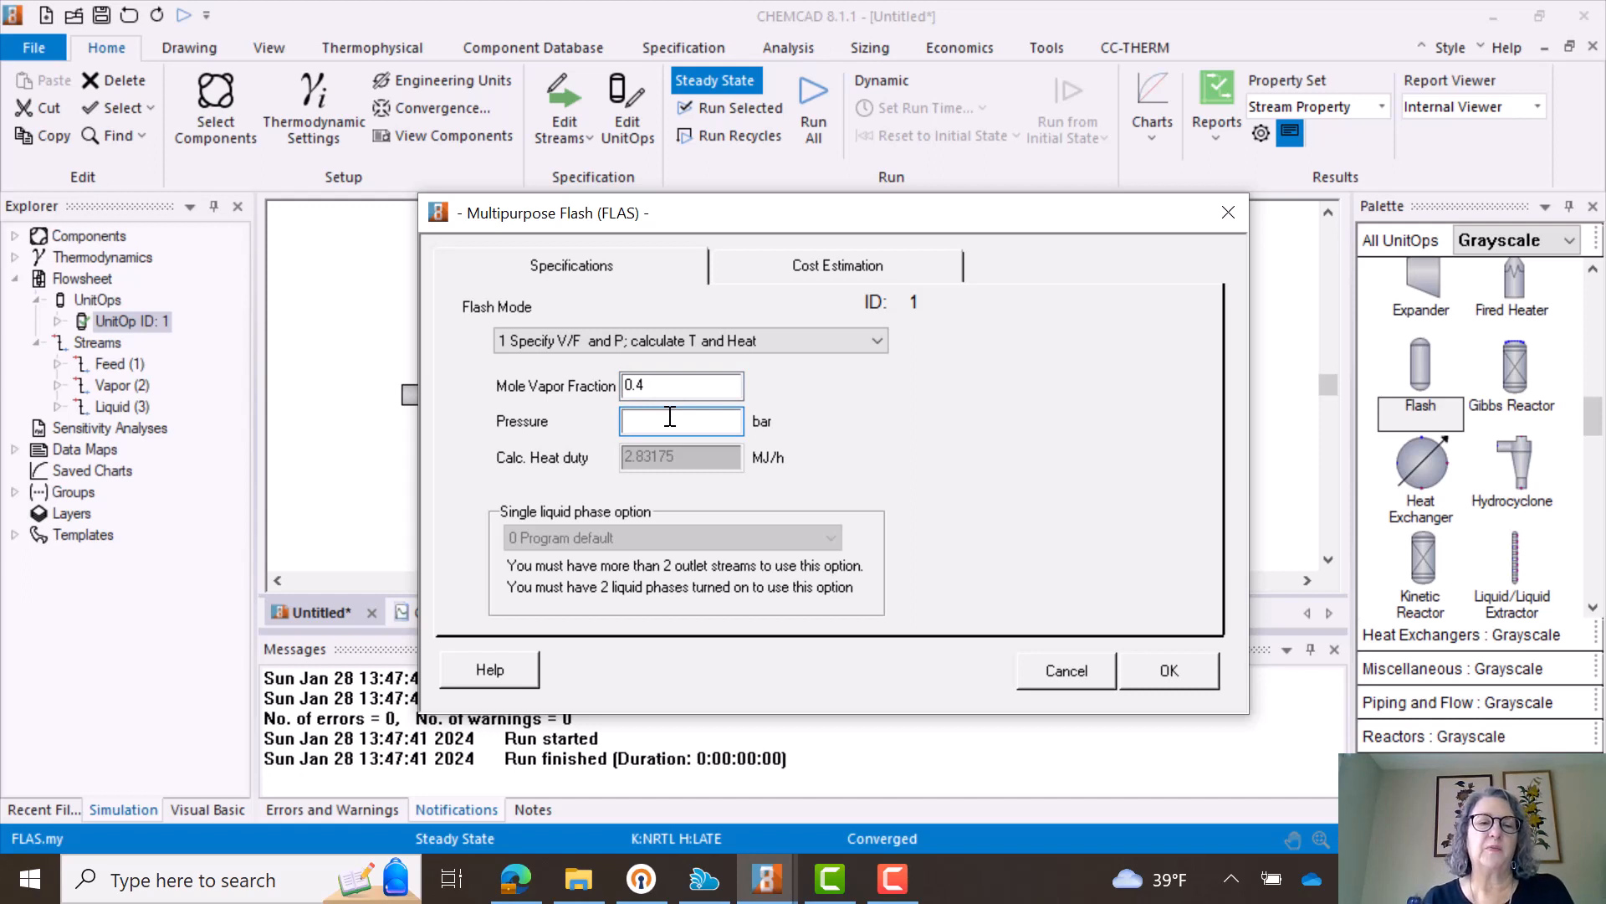
pyautogui.write('.5')
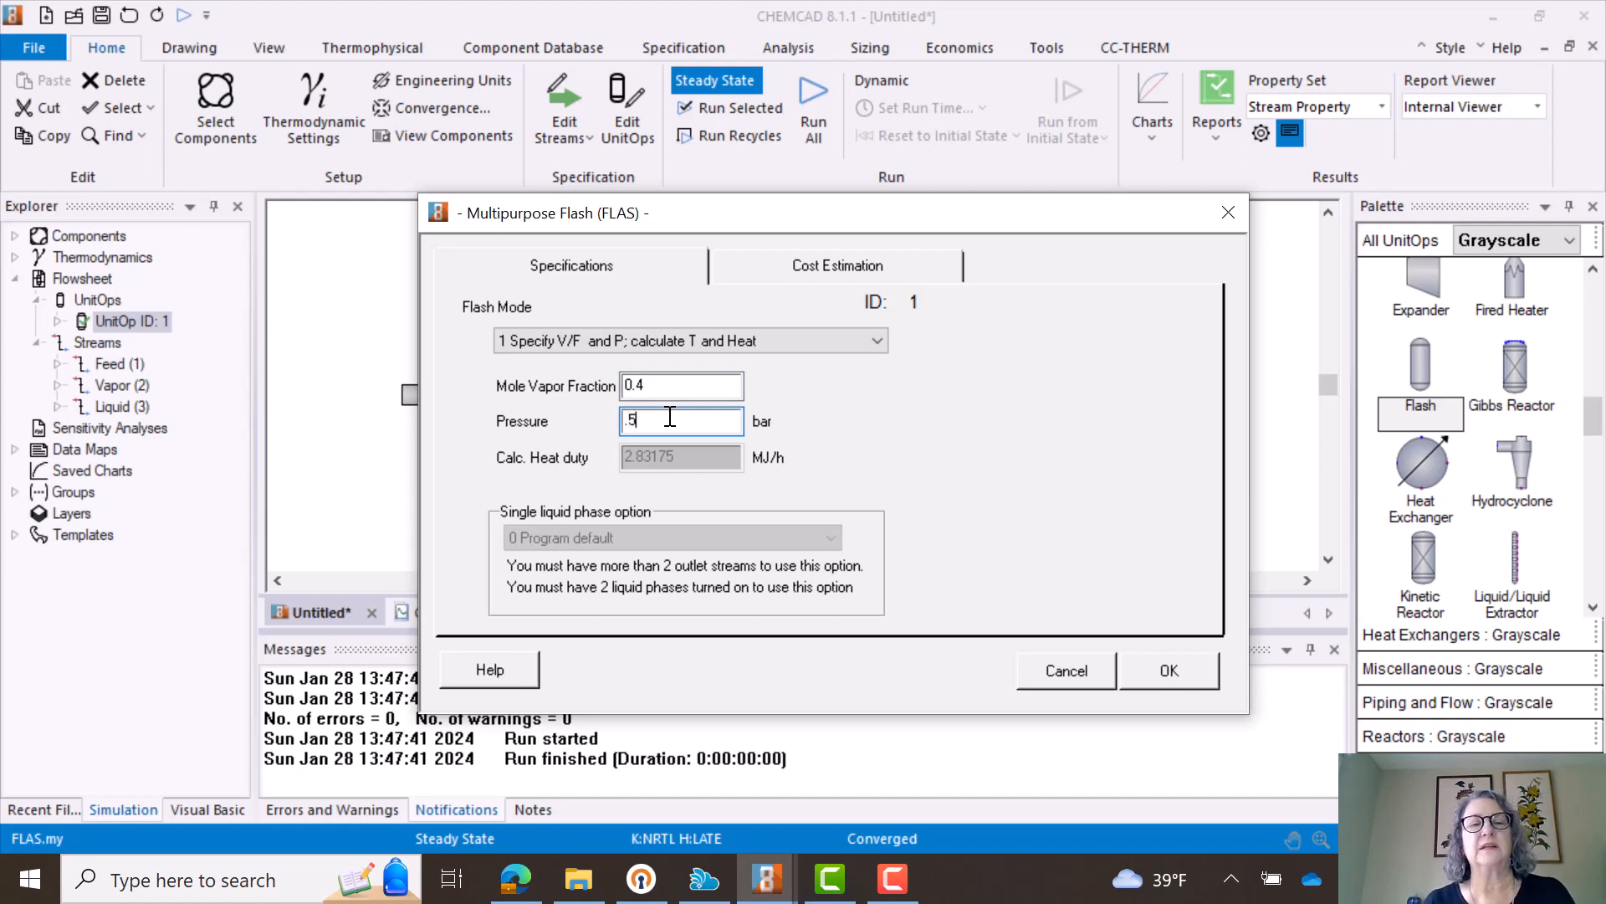
pyautogui.click(1169, 673)
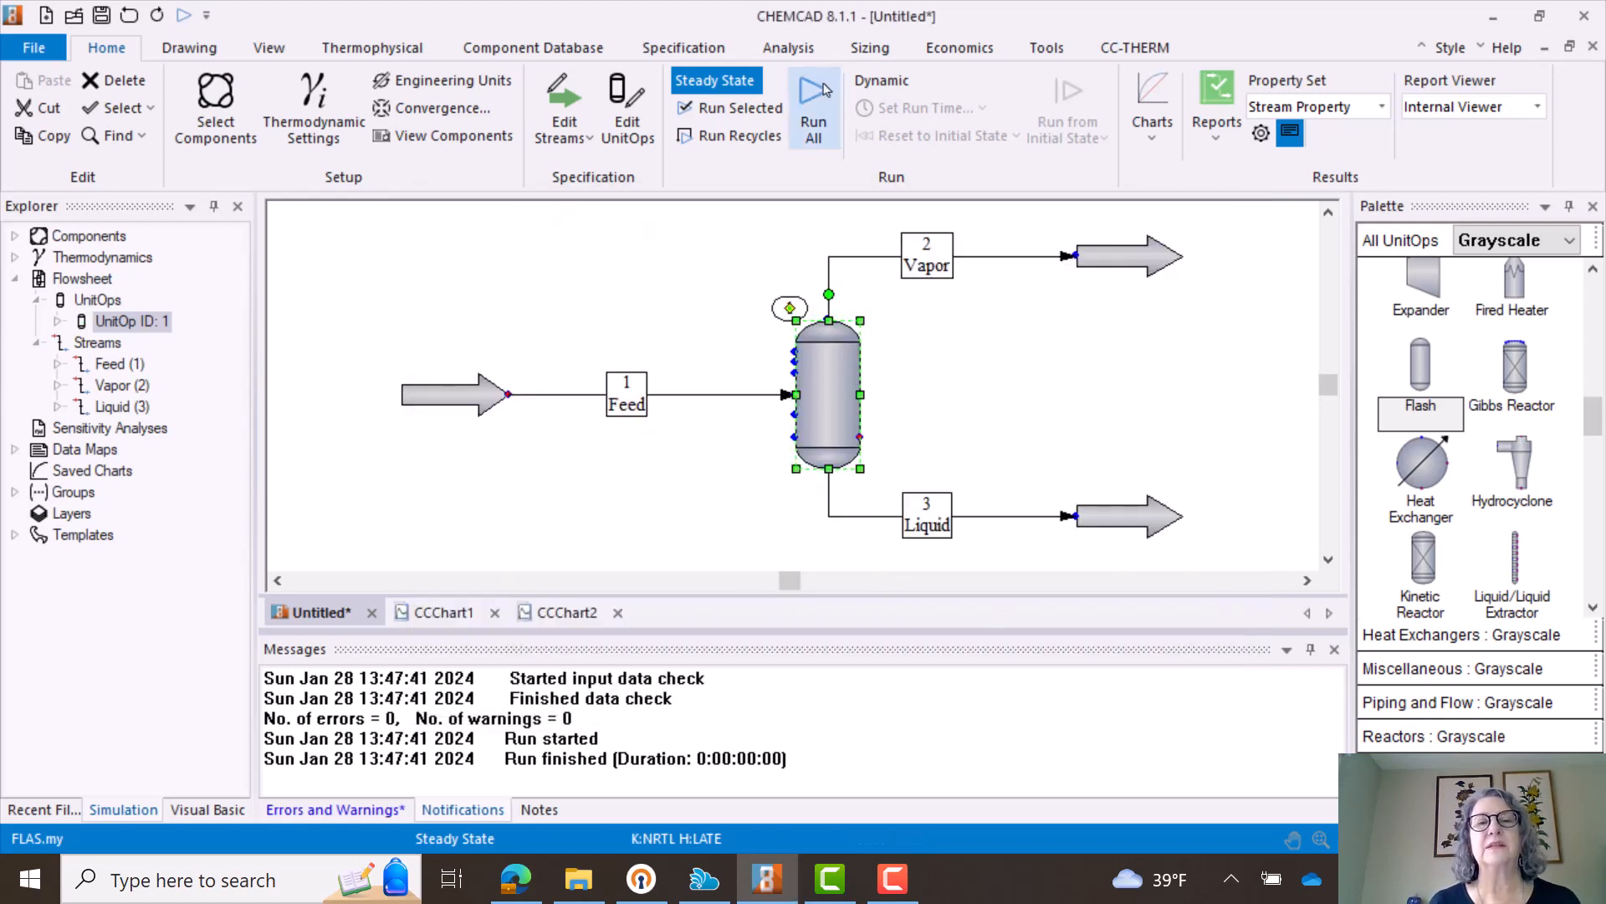
# - Run the flowsheet with the specified vapor fraction and pressure, and review the Vapor stream's temperature and component flows
pyautogui.click(813, 109)
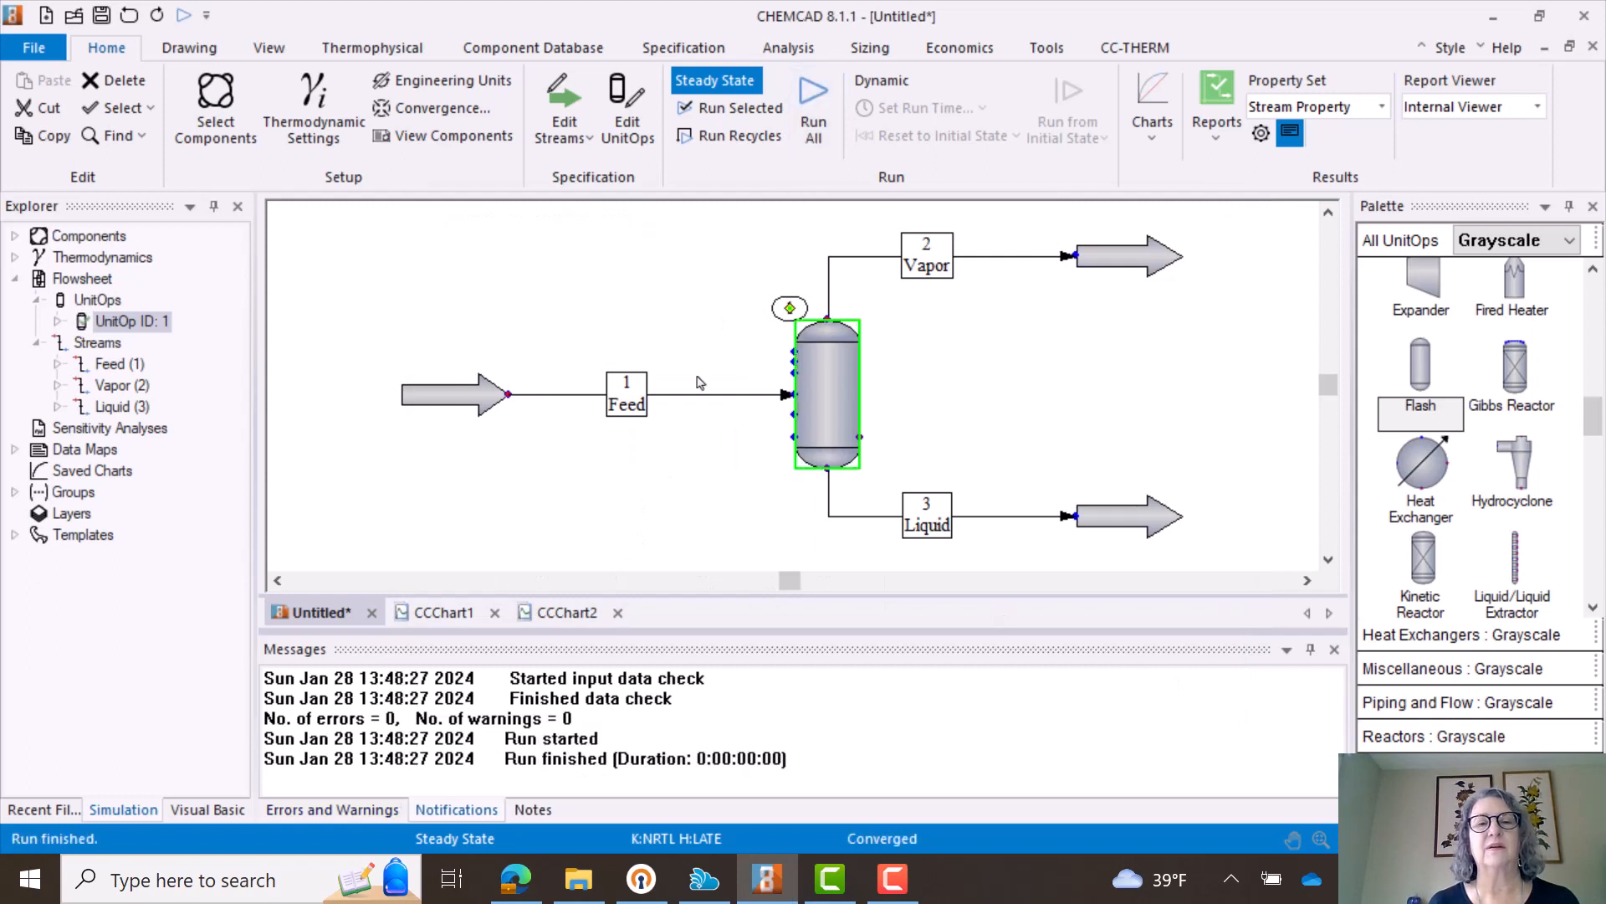
pyautogui.click(947, 276)
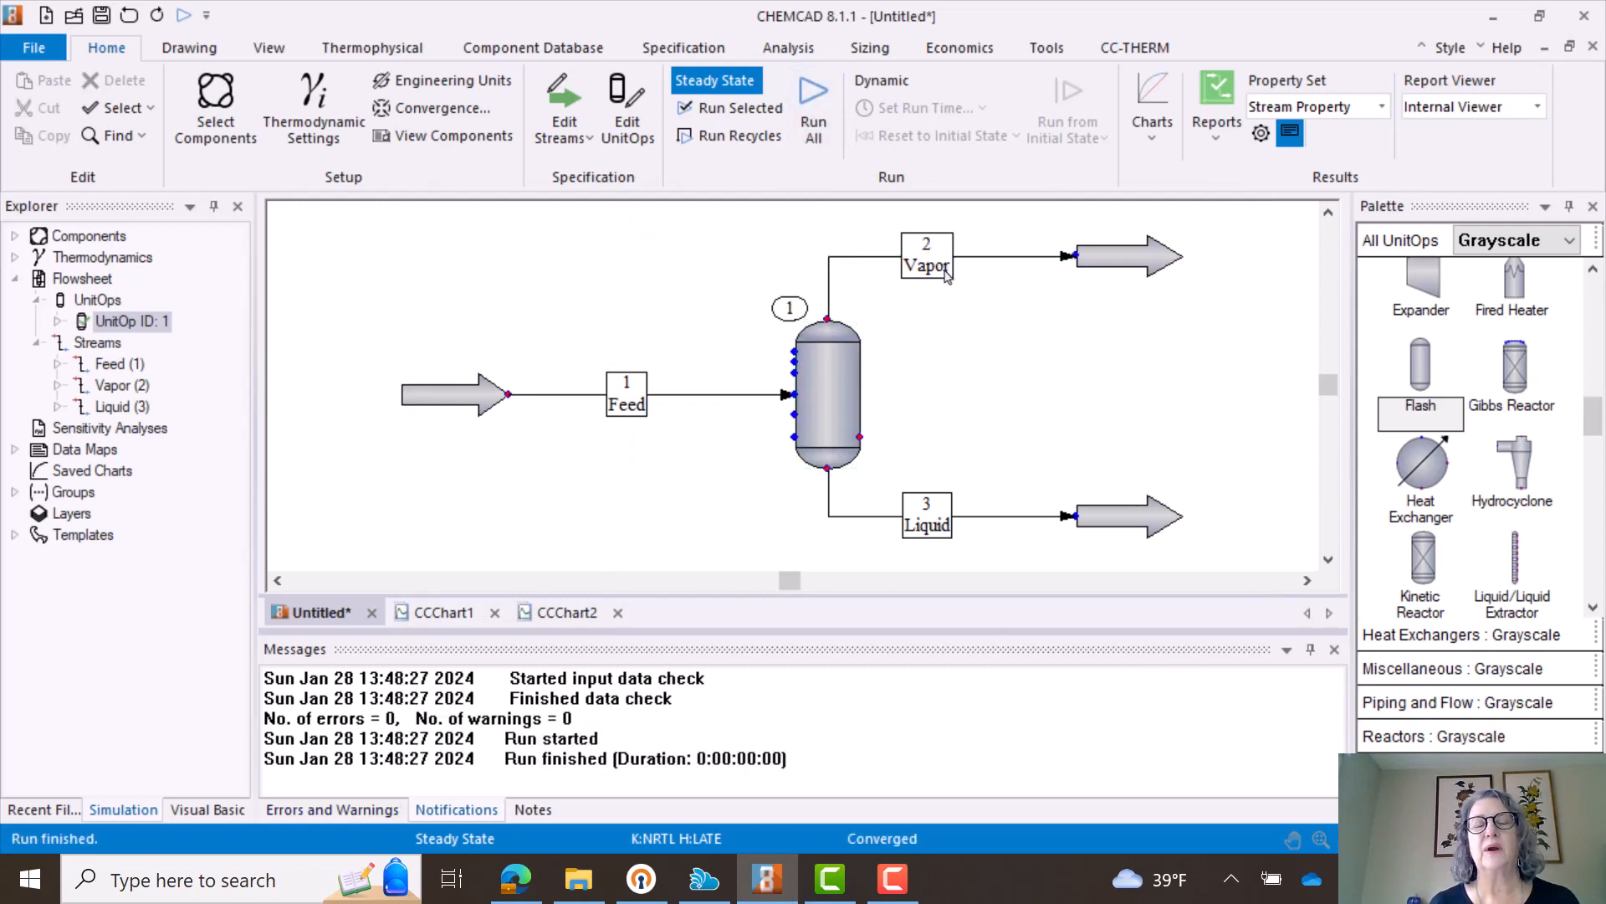
pyautogui.doubleClick(947, 276)
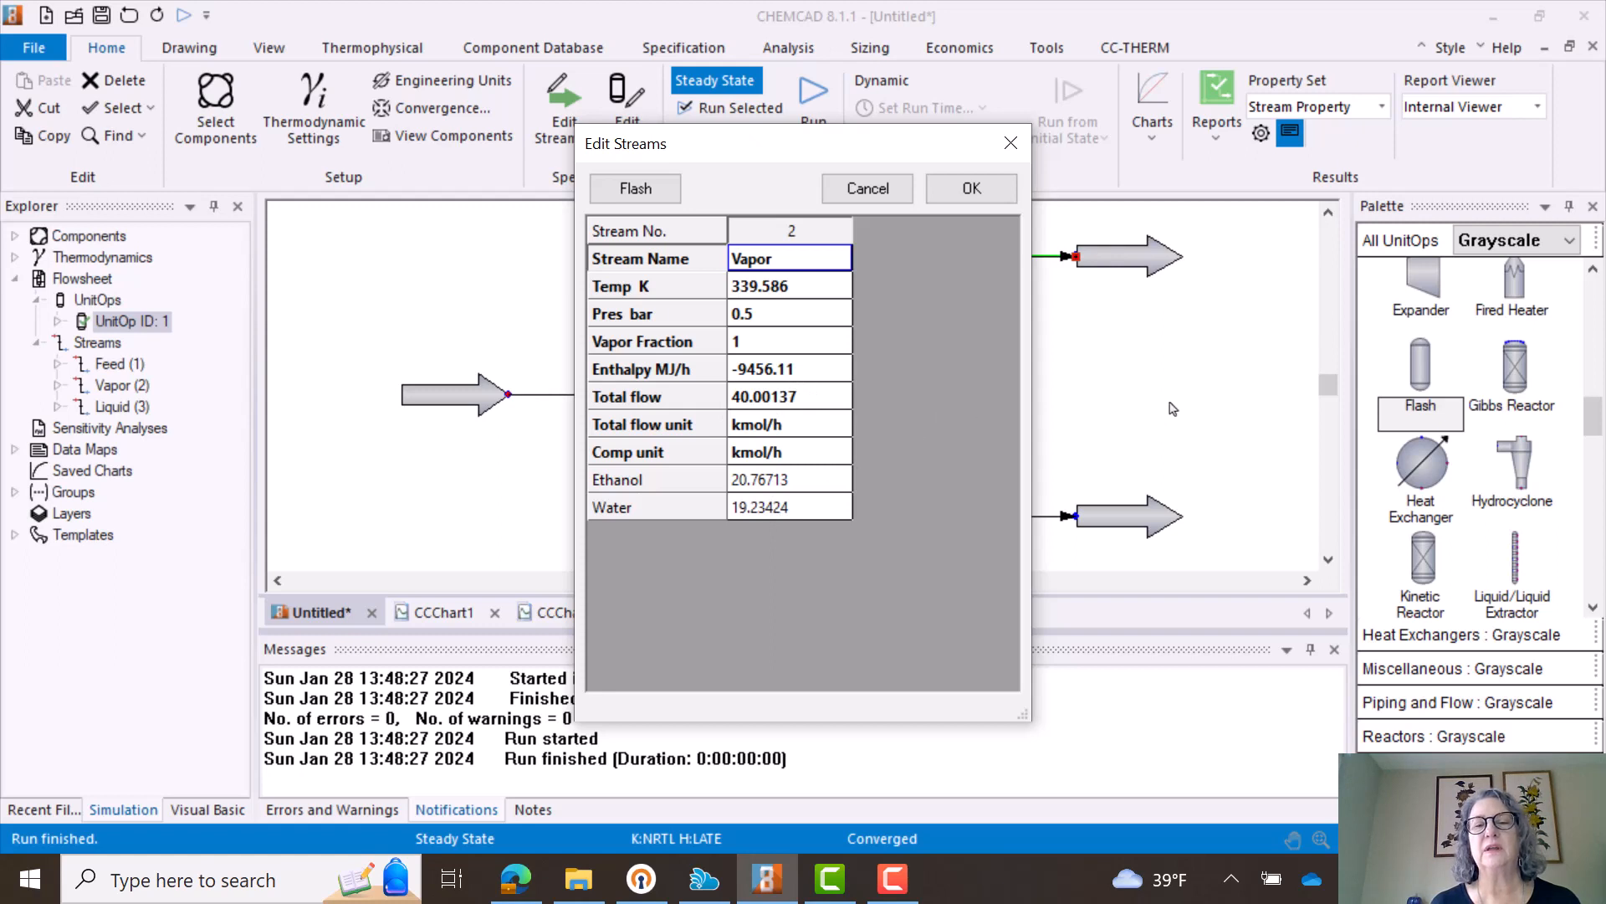
pyautogui.click(1011, 143)
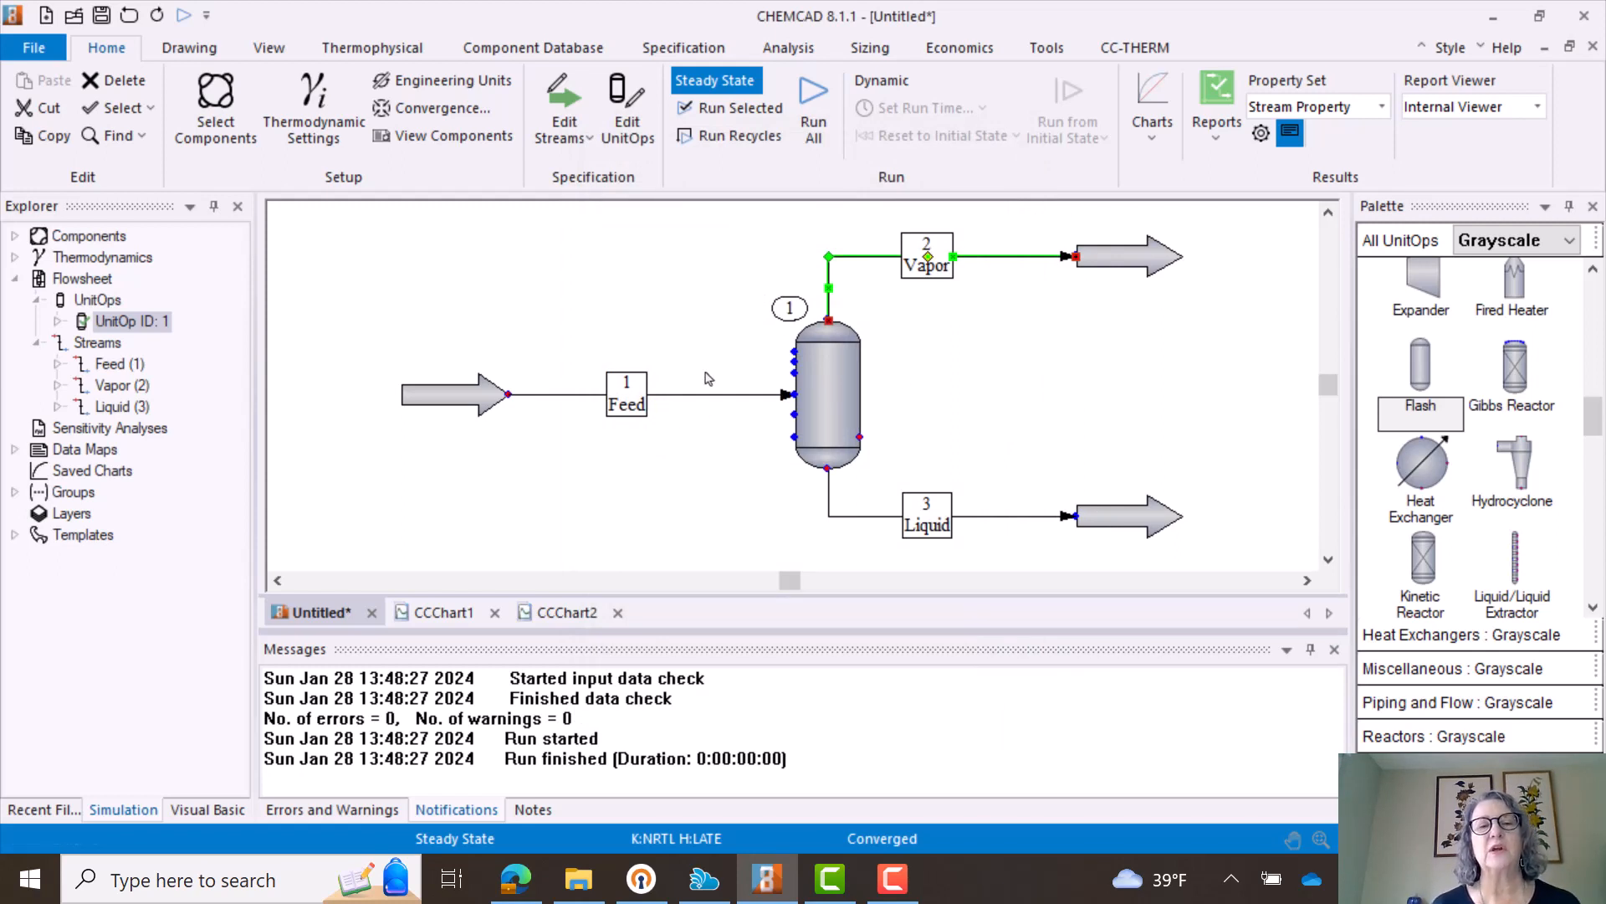
pyautogui.click(649, 459)
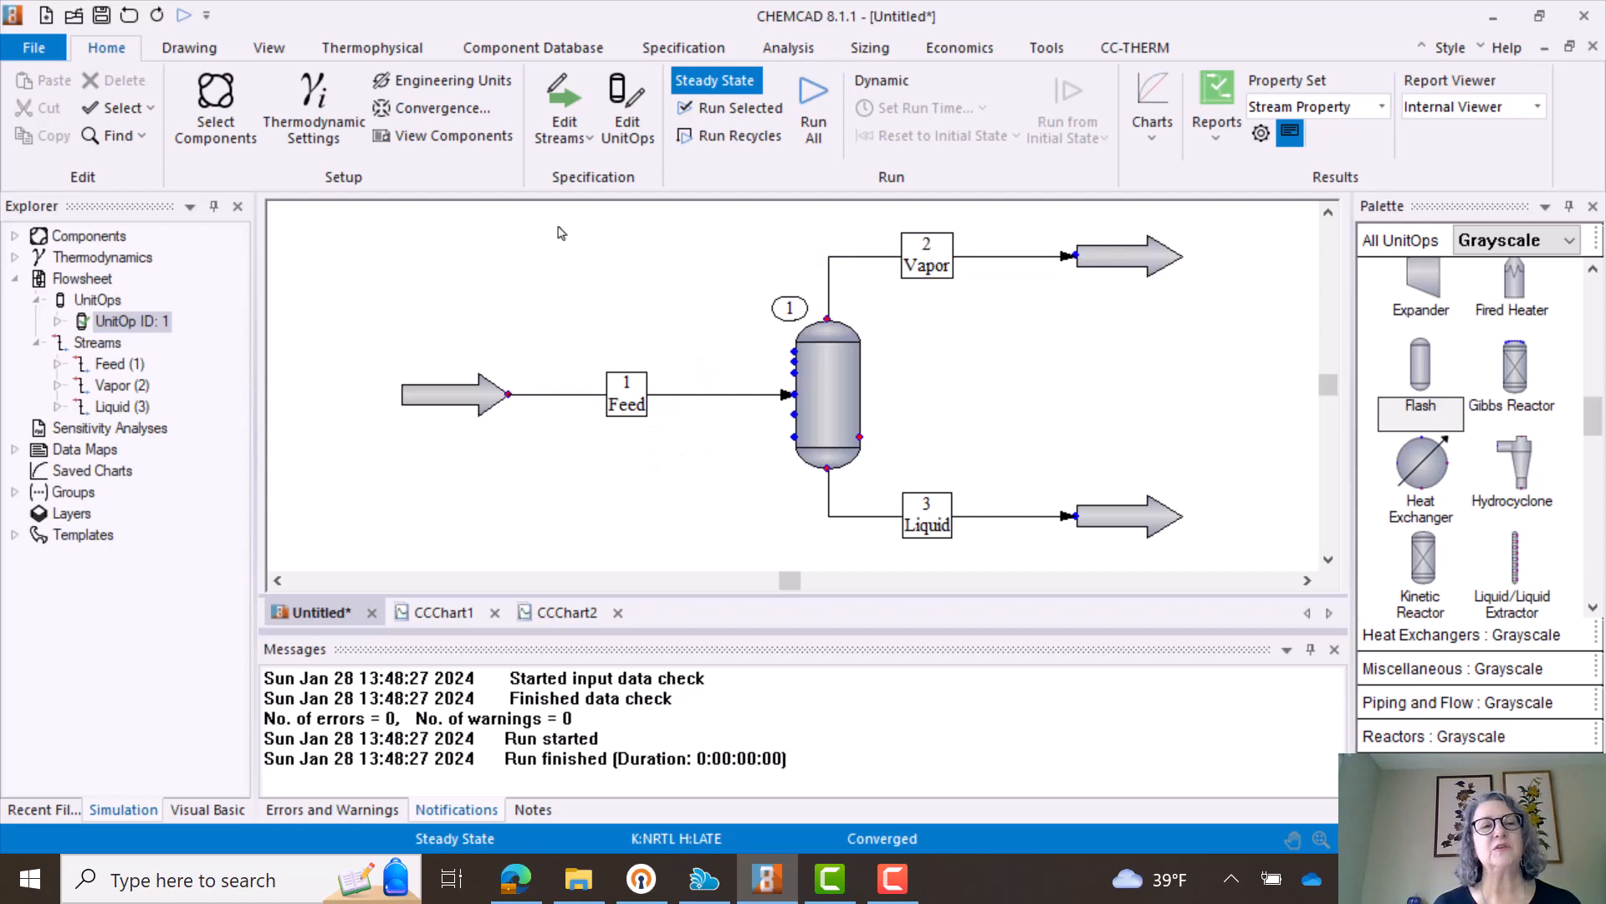
# - Try Peng-Robinson as the global K-value model in the thermodynamic settings and discard the change
pyautogui.click(294, 113)
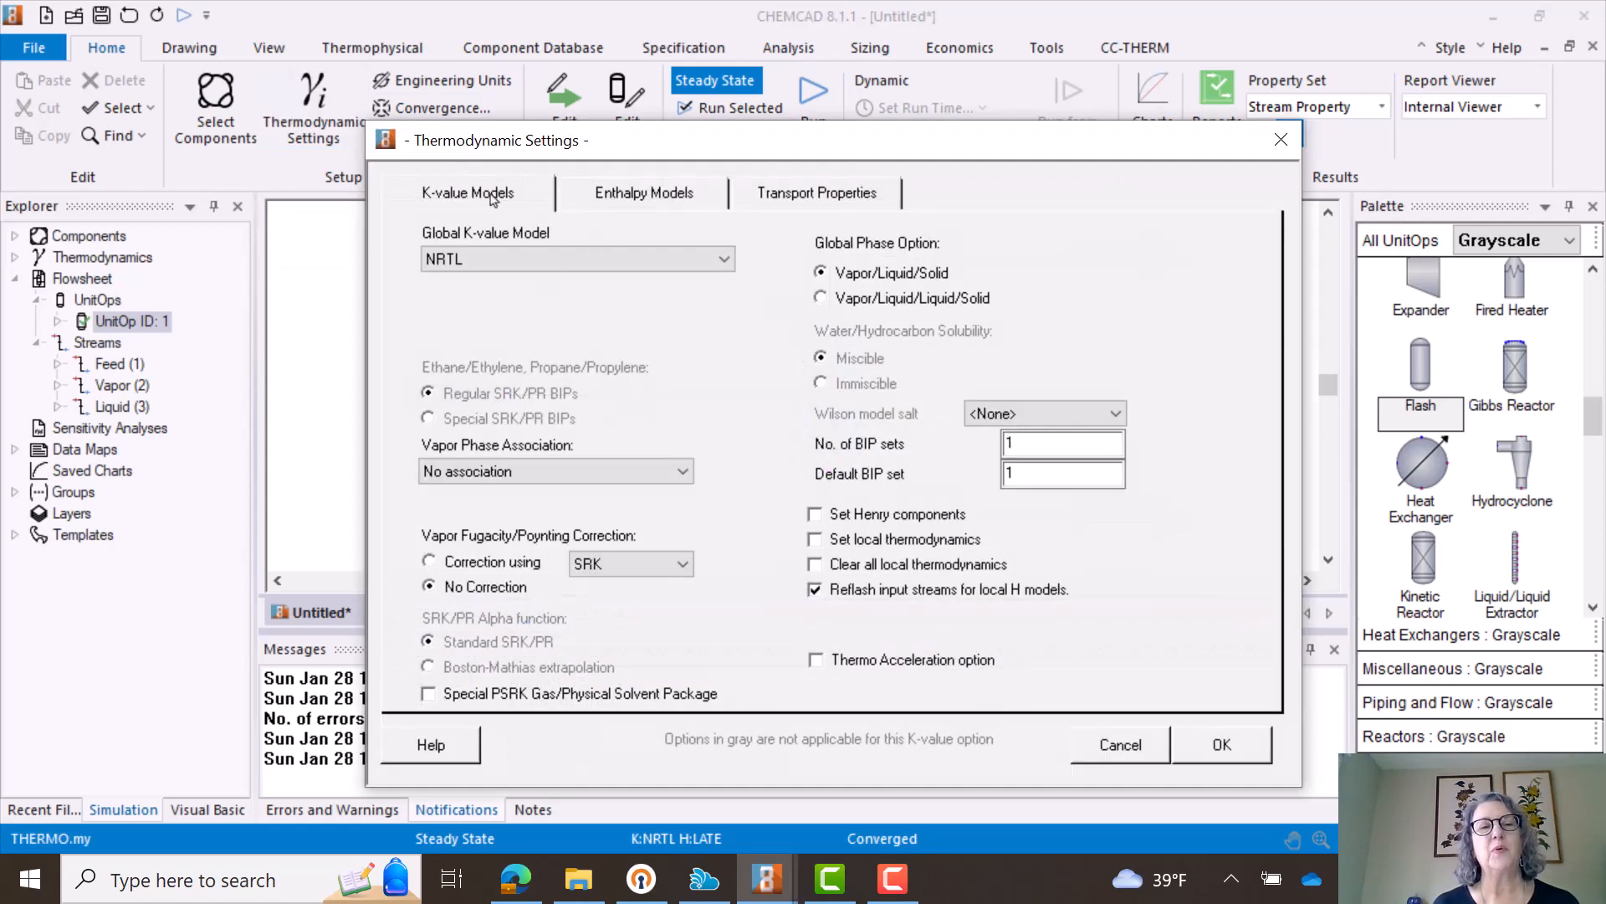
pyautogui.press('F9')
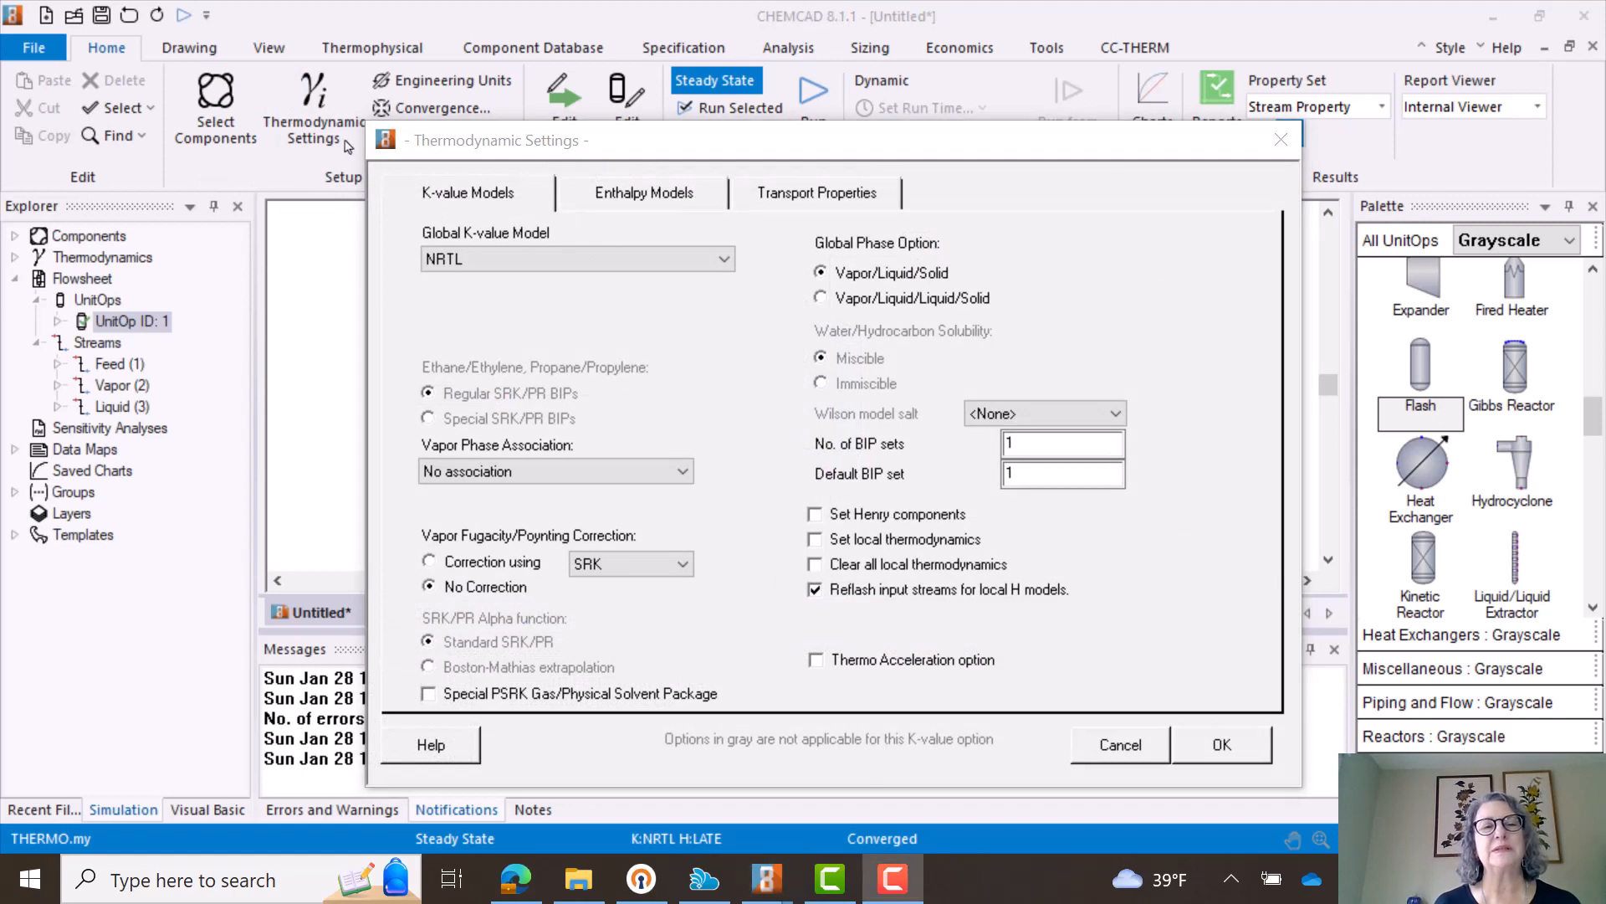
pyautogui.click(724, 261)
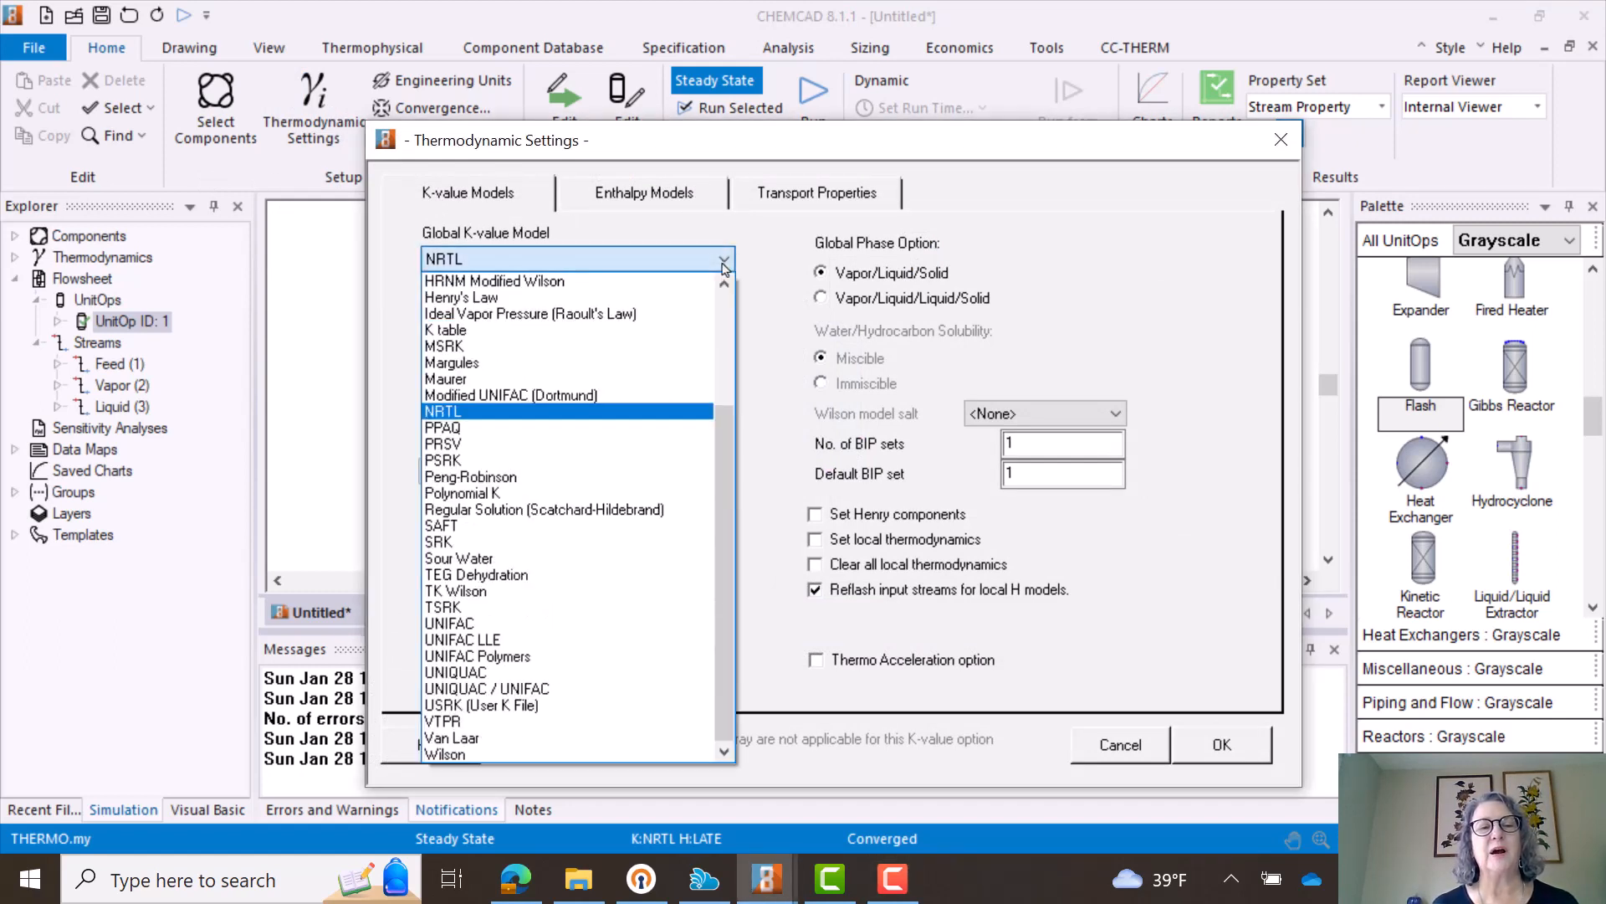
pyautogui.click(557, 477)
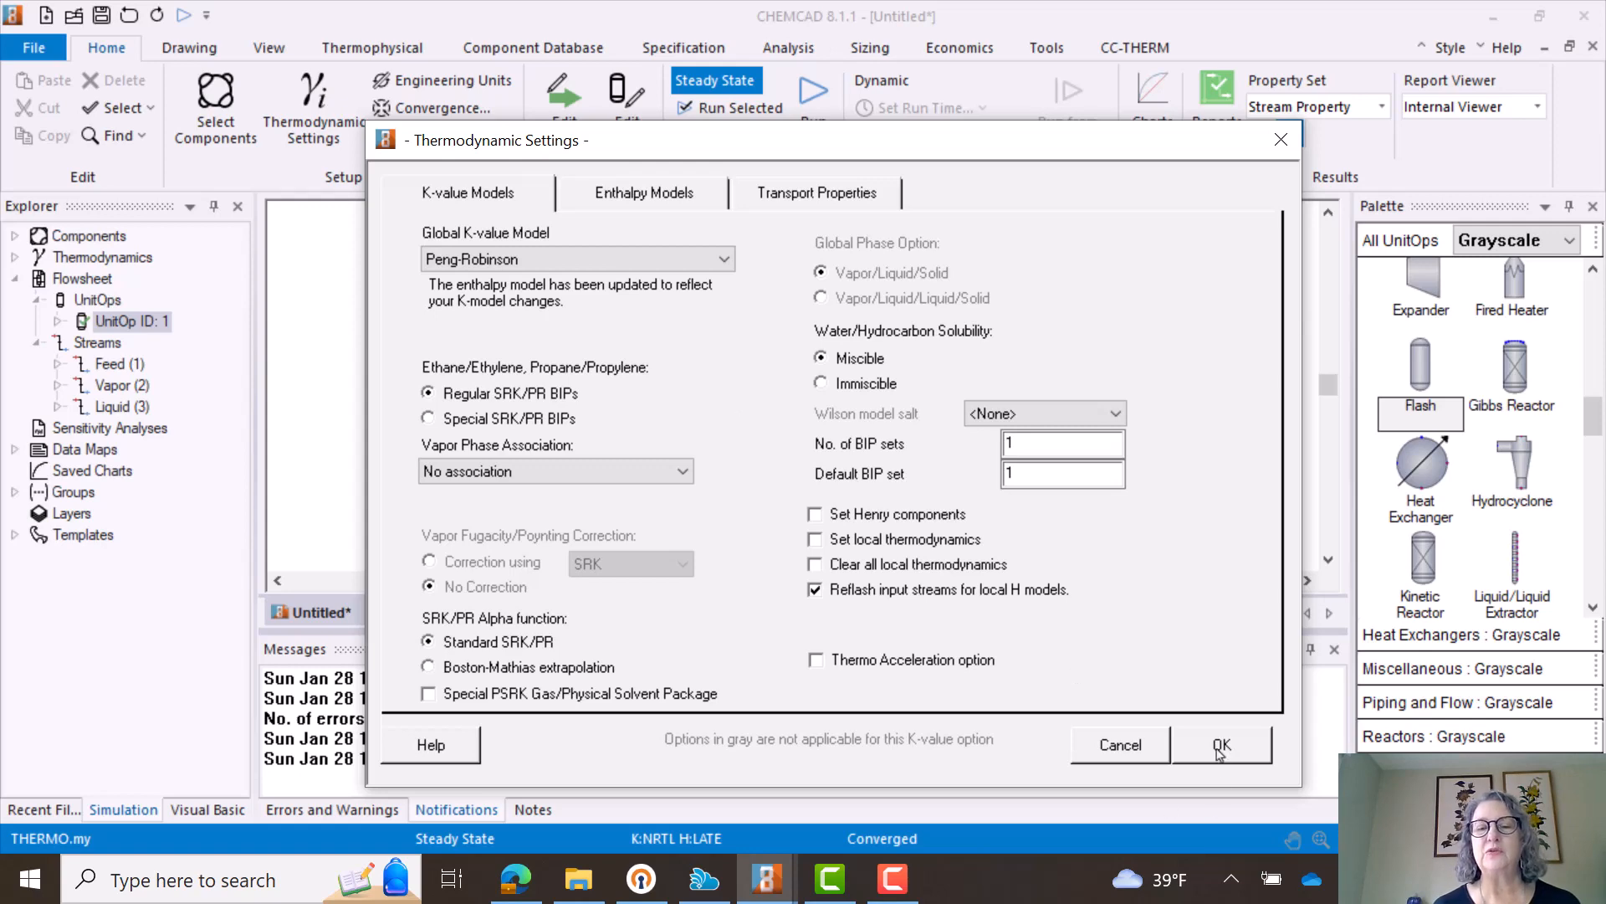
pyautogui.click(1134, 750)
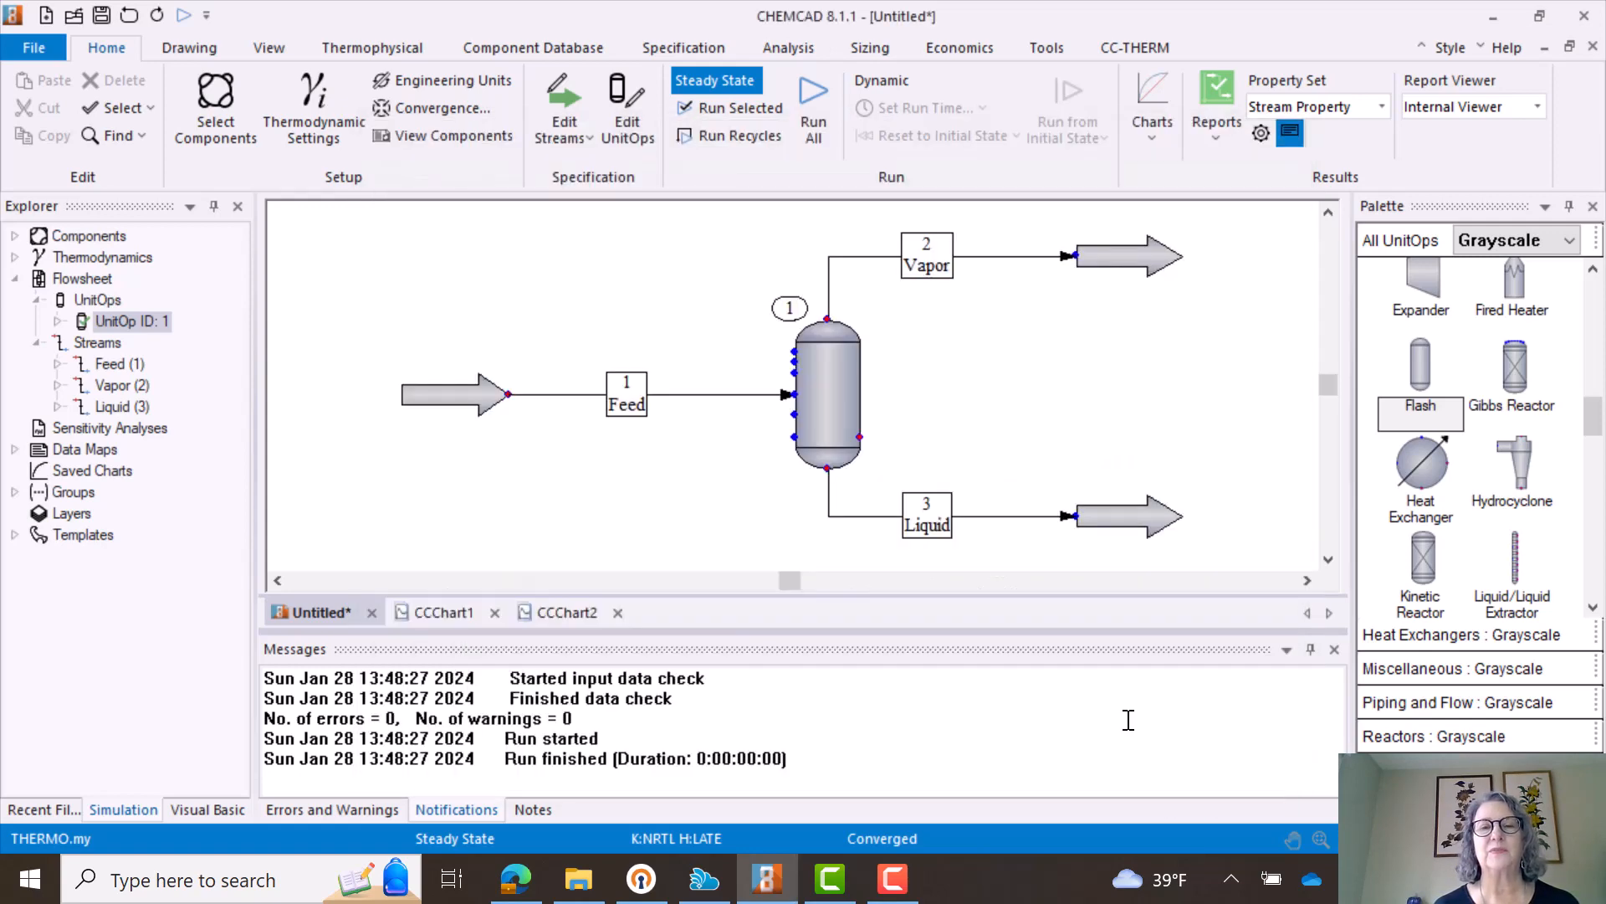